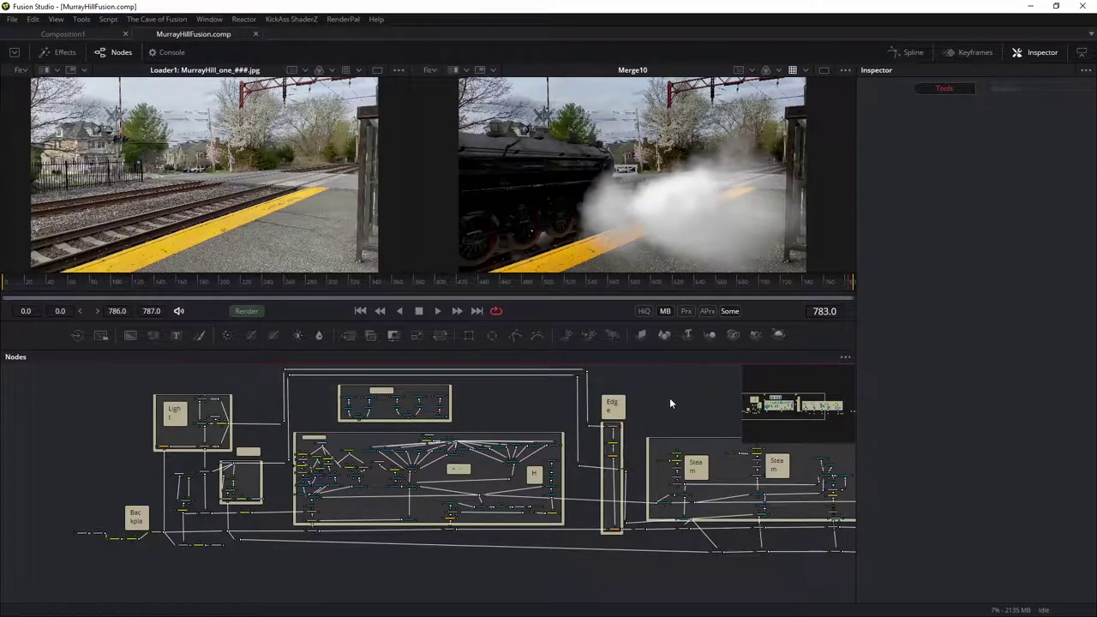
Step: Pan and zoom the Nodes view onto the MurrayHill_one_###.jpg loader branch
mouse_move(674, 399)
mouse_down()
mouse_move(426, 401)
mouse_move(380, 429)
mouse_move(336, 419)
mouse_move(385, 411)
mouse_move(595, 426)
mouse_move(652, 409)
mouse_move(681, 417)
mouse_up()
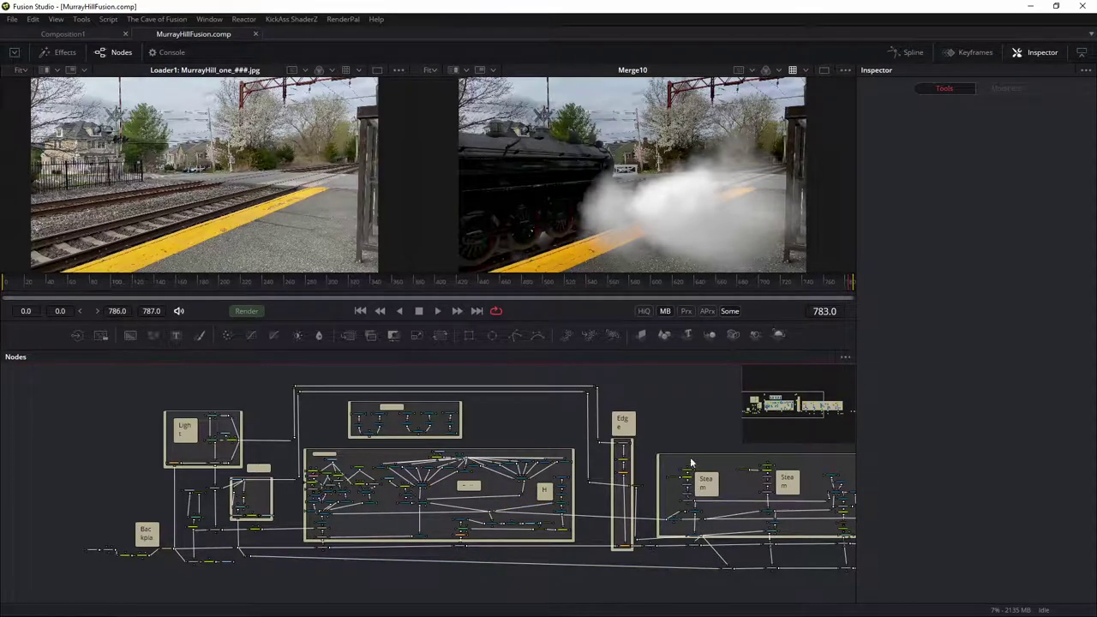
drag(703, 424, 331, 407)
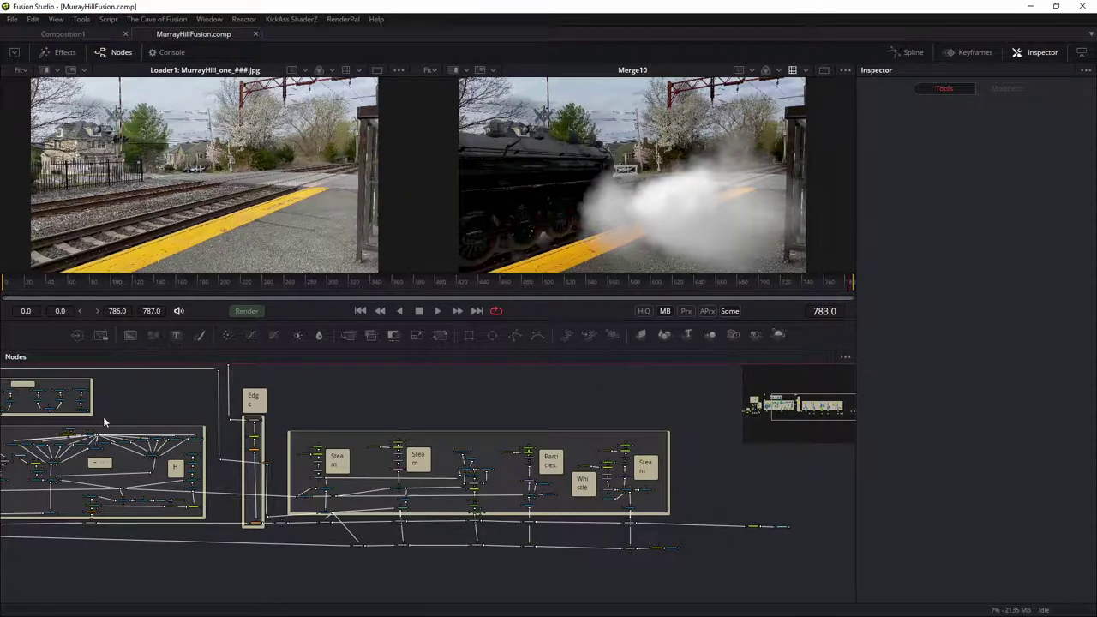
drag(101, 420, 523, 422)
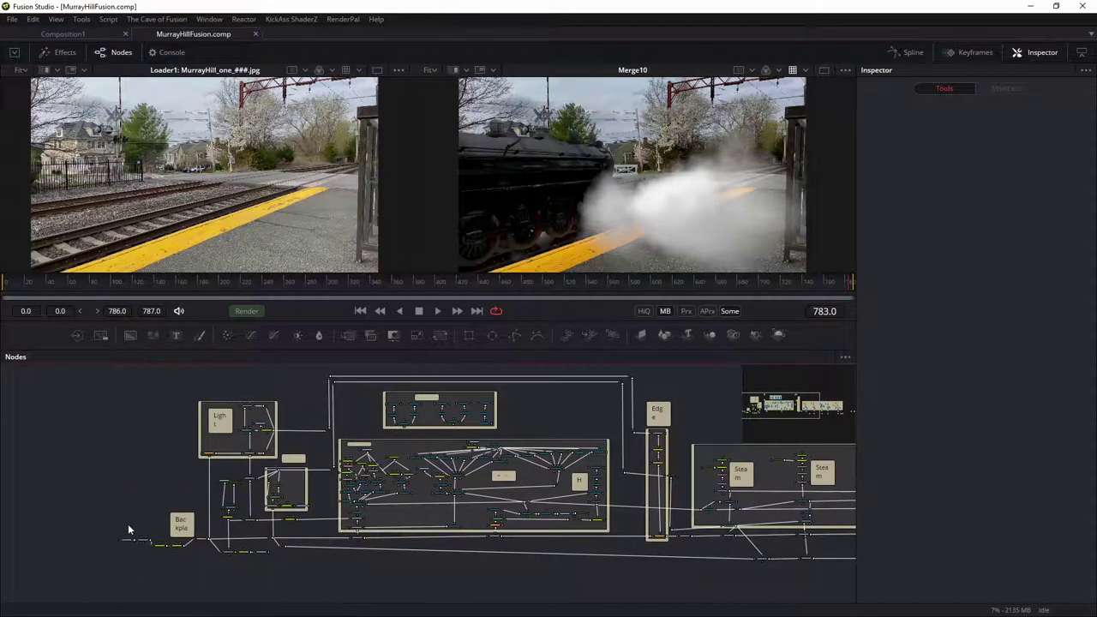
scroll(110, 542, up, 5)
scroll(165, 516, up, 2)
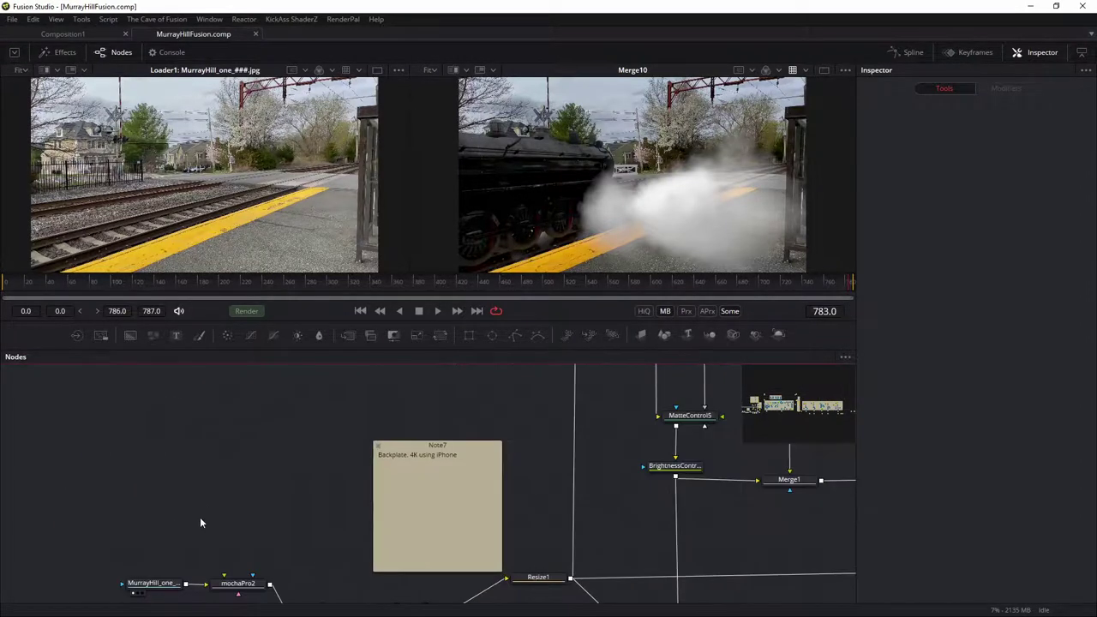
drag(201, 520, 243, 409)
scroll(148, 473, up, 2)
scroll(148, 469, up, 1)
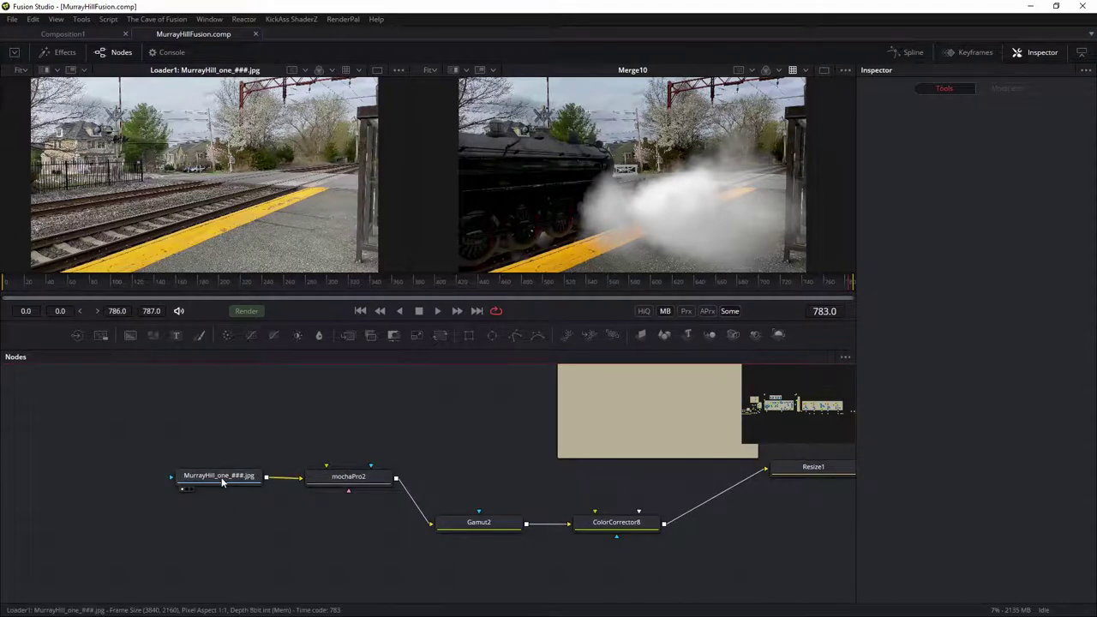
mouse_move(221, 482)
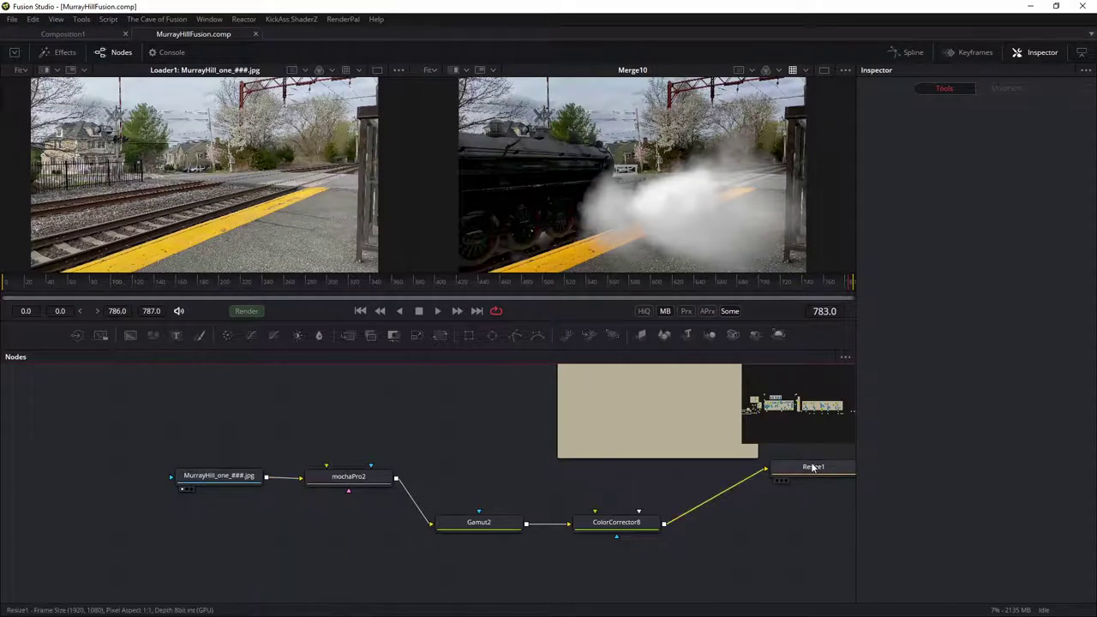
mouse_move(812, 467)
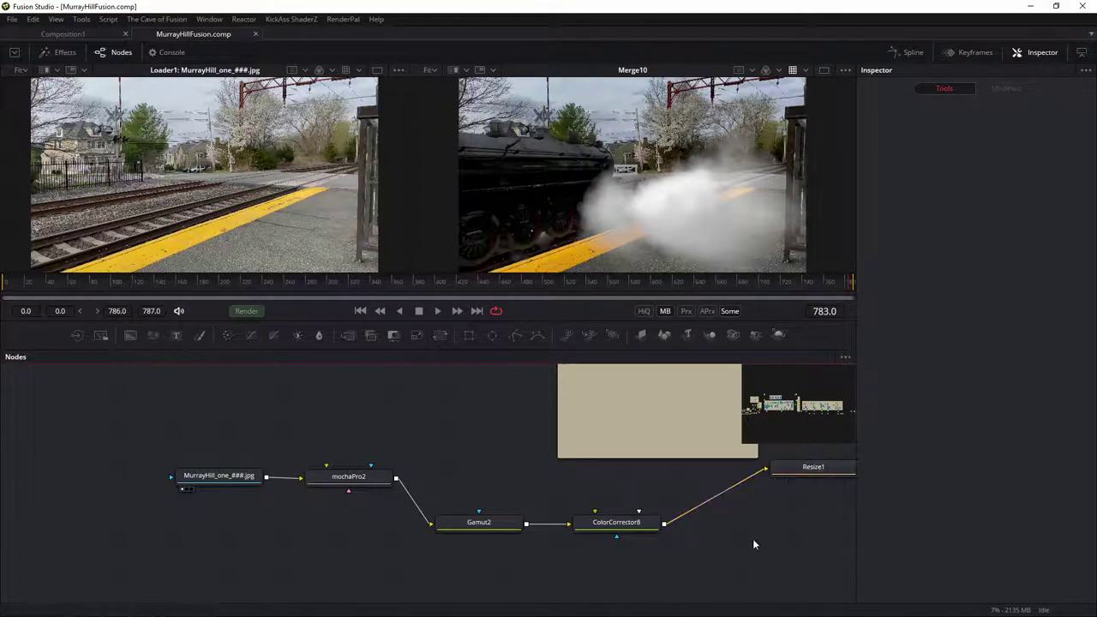
Step: Shift the loader node slightly left, nudge mochaPro2 into line and select it
drag(219, 479, 190, 478)
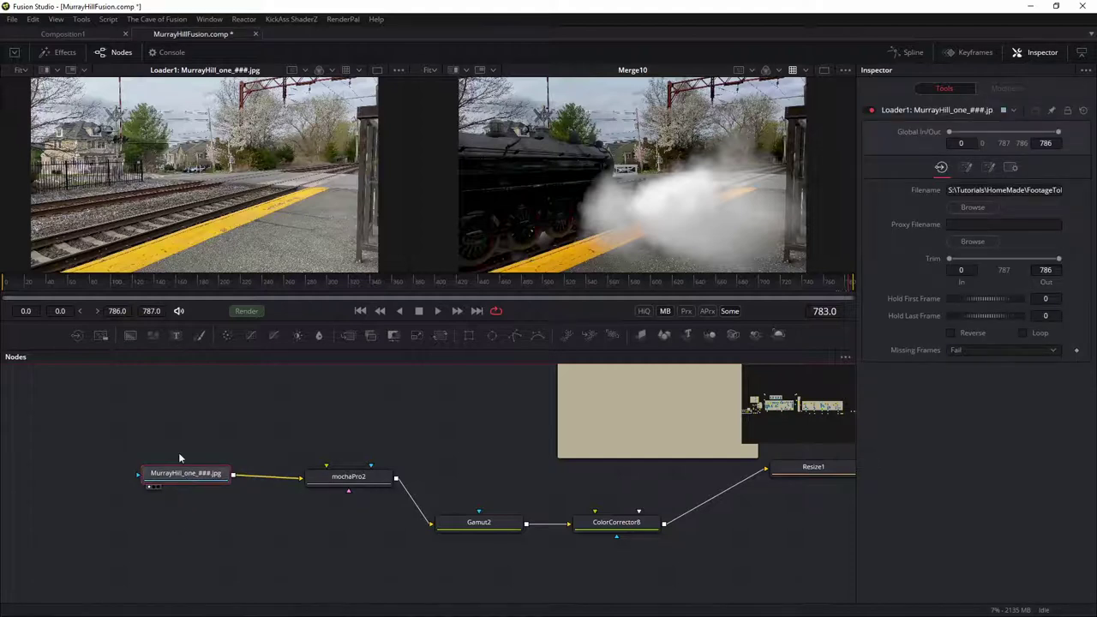
drag(178, 476, 203, 481)
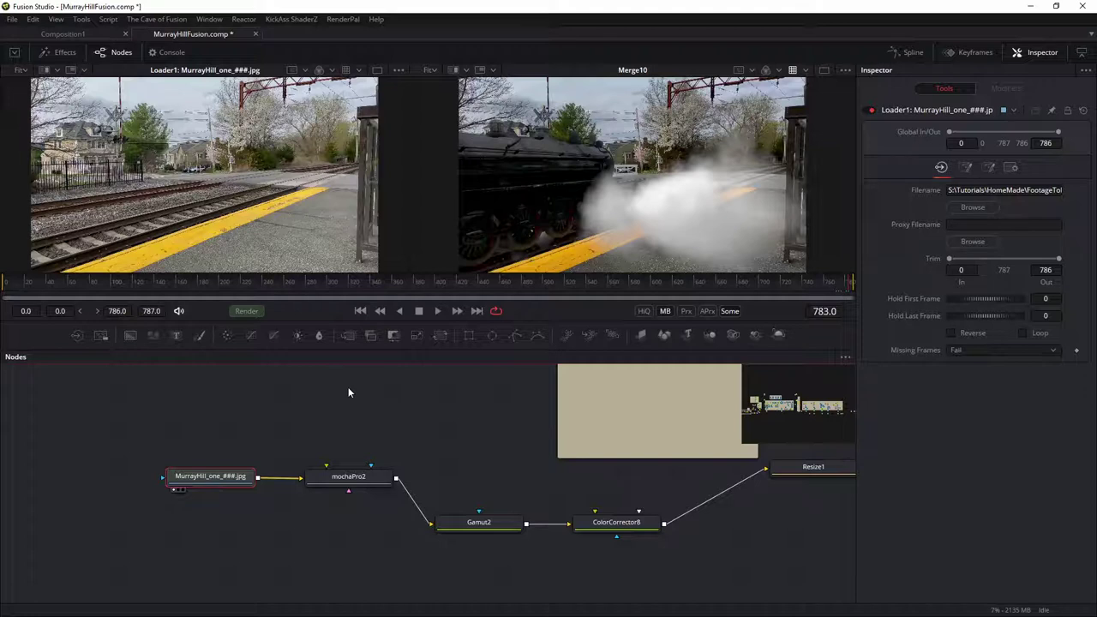
mouse_move(215, 485)
mouse_down()
mouse_move(197, 490)
mouse_move(207, 485)
mouse_up()
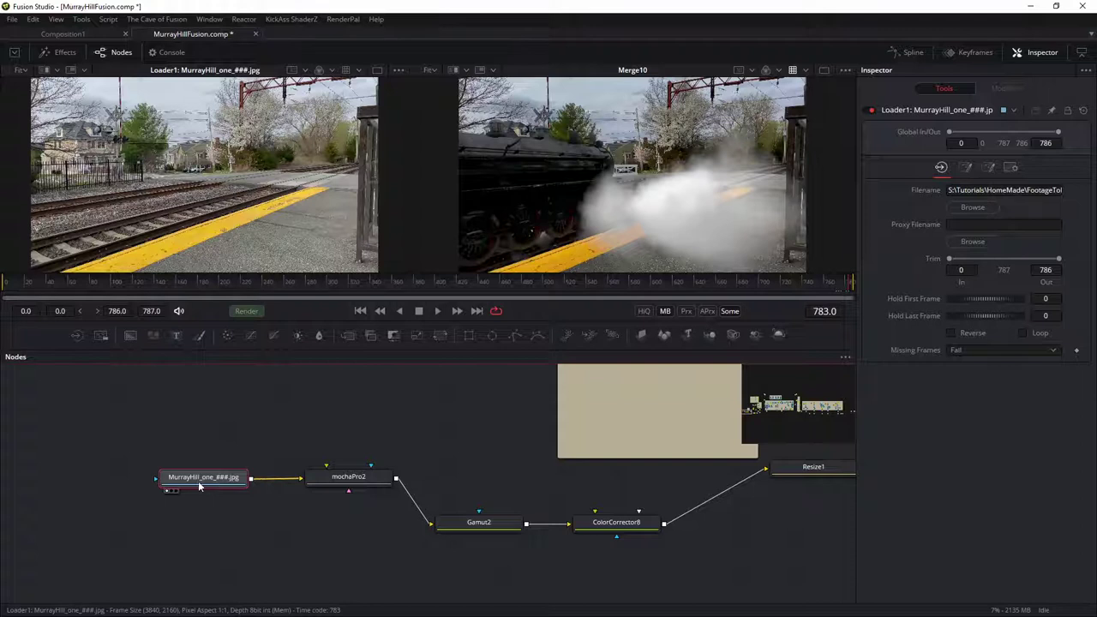
drag(215, 482, 186, 483)
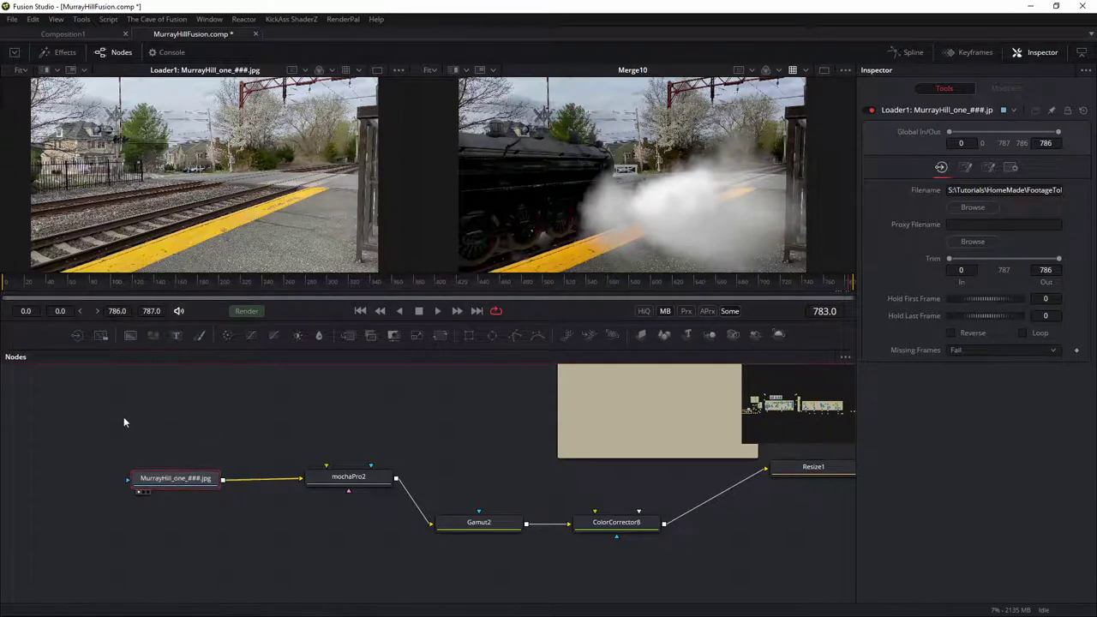
drag(191, 482, 199, 484)
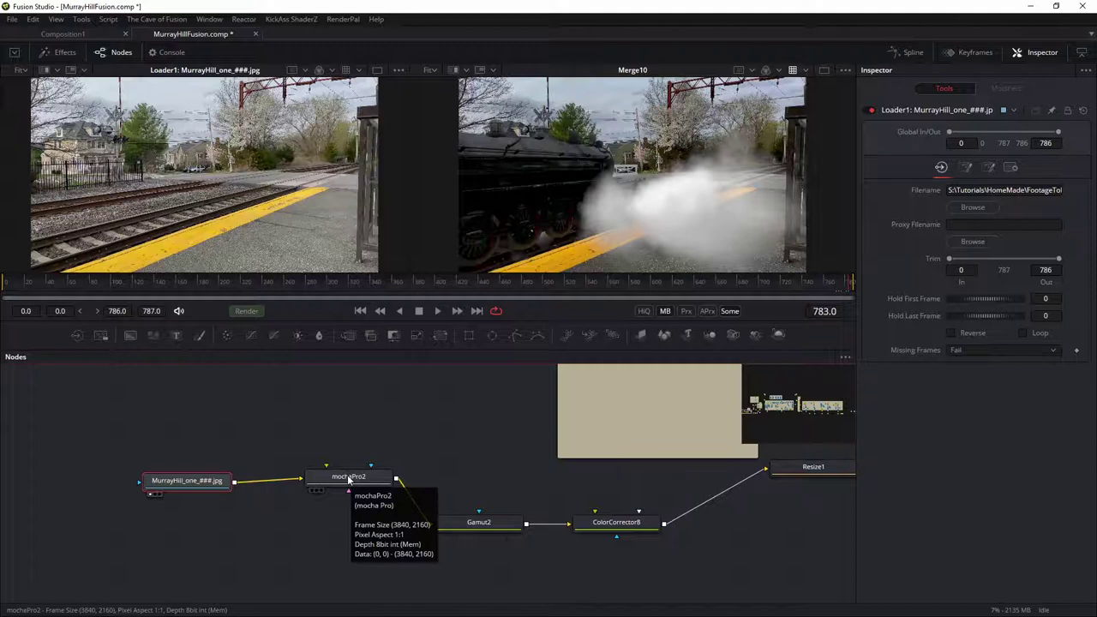
drag(349, 480, 341, 483)
click(339, 479)
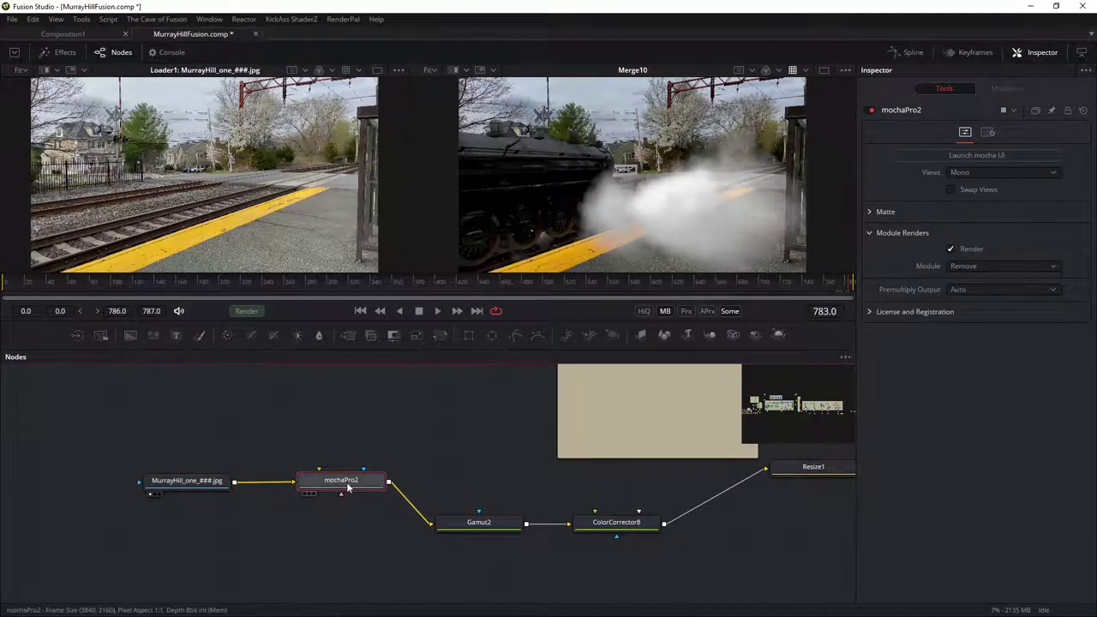
Step: Show mochaPro2 in the right viewer at frame 623 and launch its mocha UI
key(2)
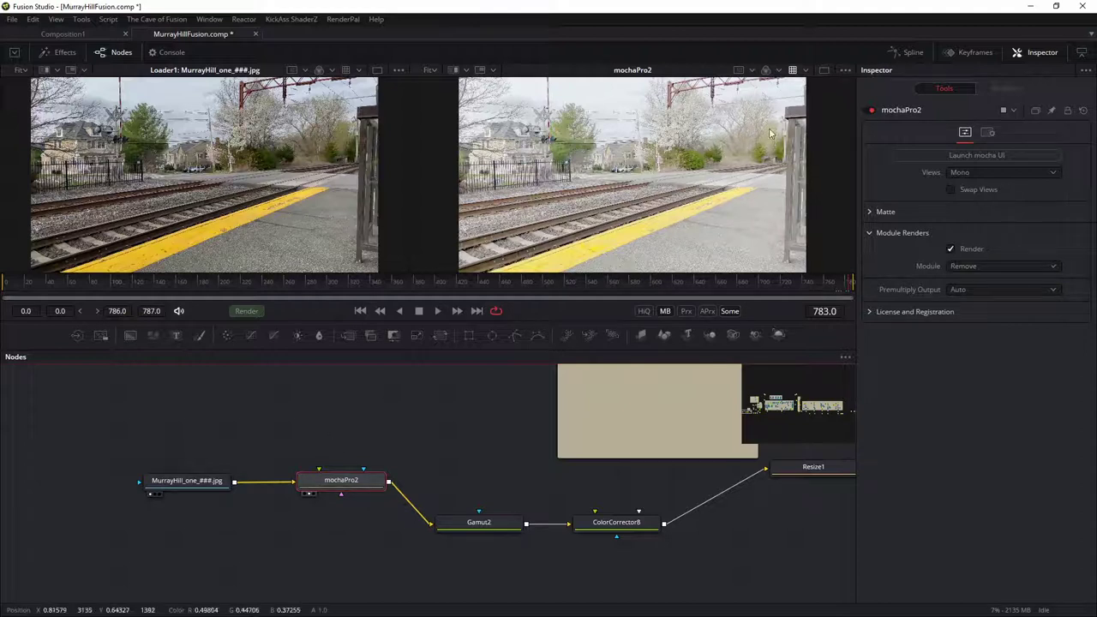
click(793, 71)
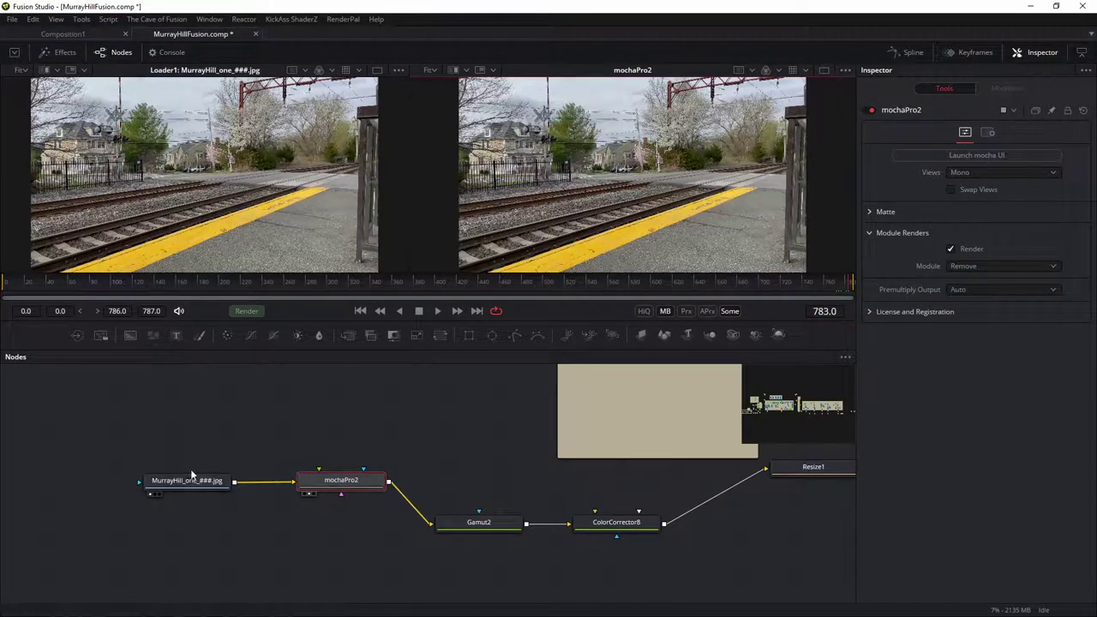
click(828, 288)
drag(810, 288, 730, 300)
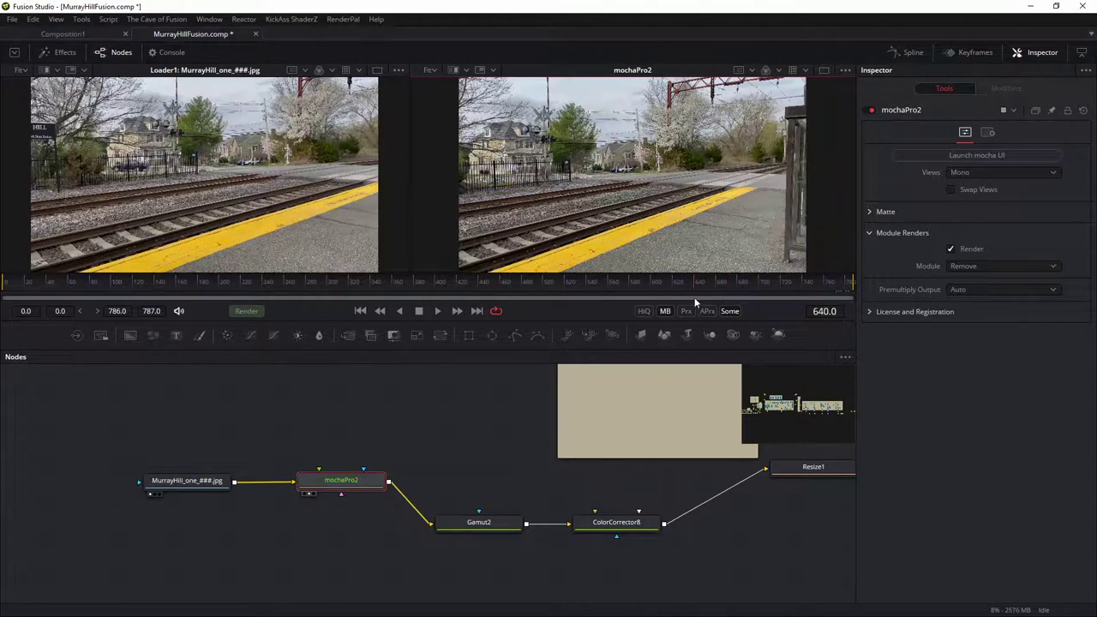
drag(677, 298, 676, 298)
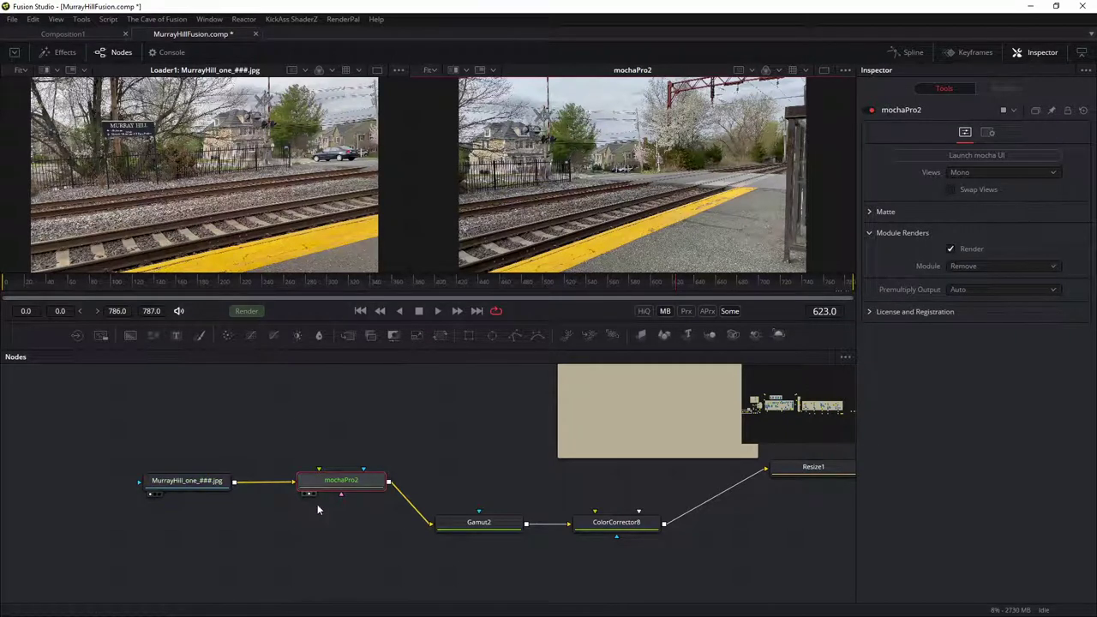
mouse_move(340, 492)
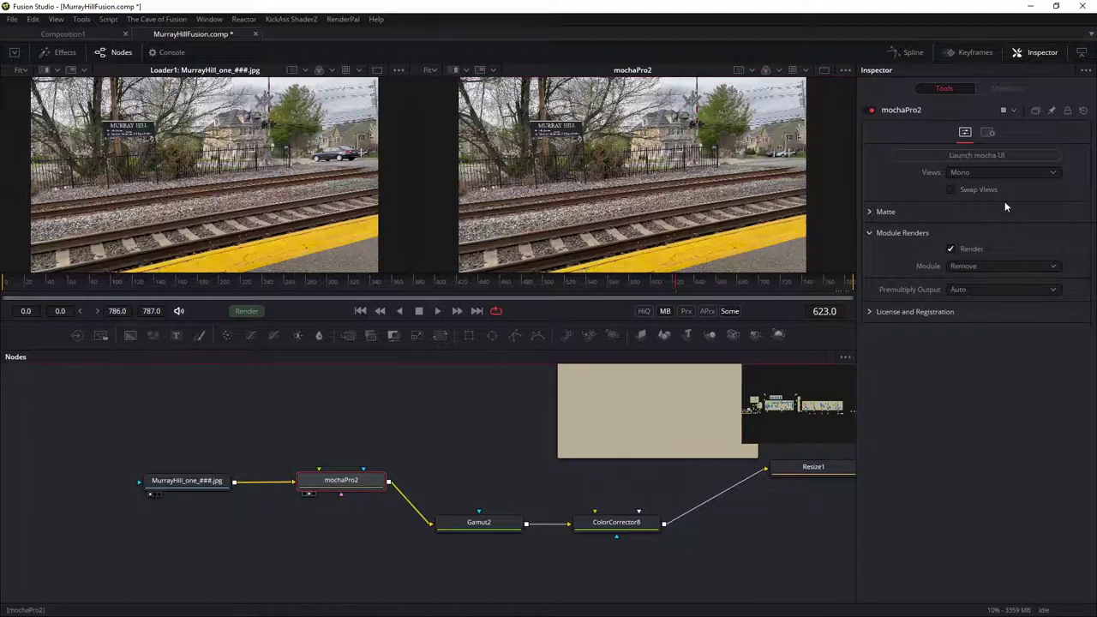
click(990, 158)
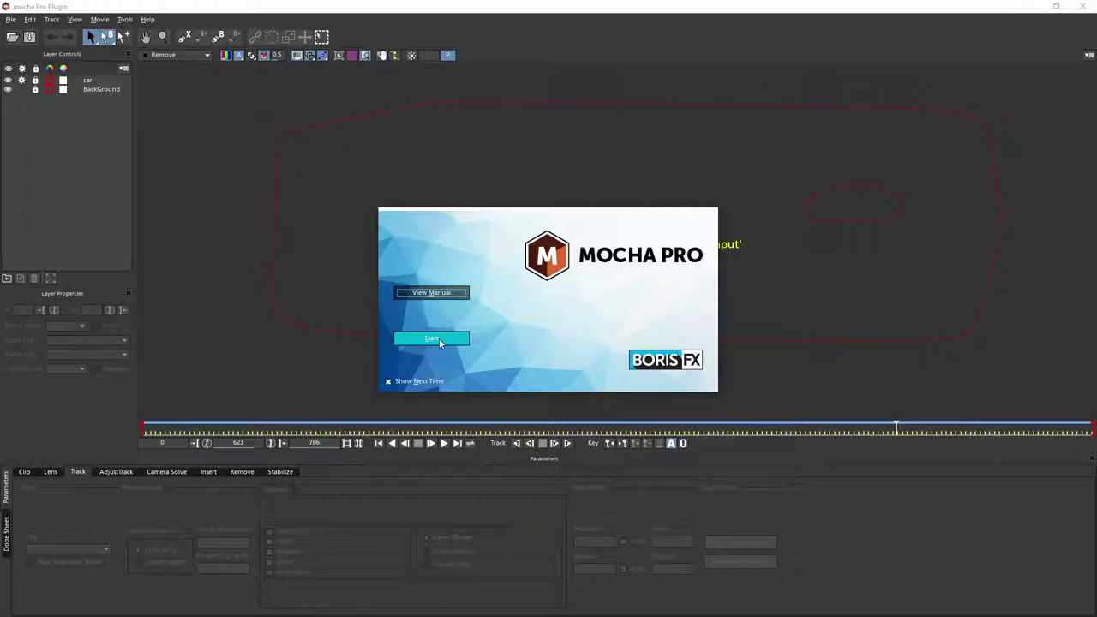
Step: Start mocha Pro, set the viewed clip to Input, and select the car layer
click(436, 341)
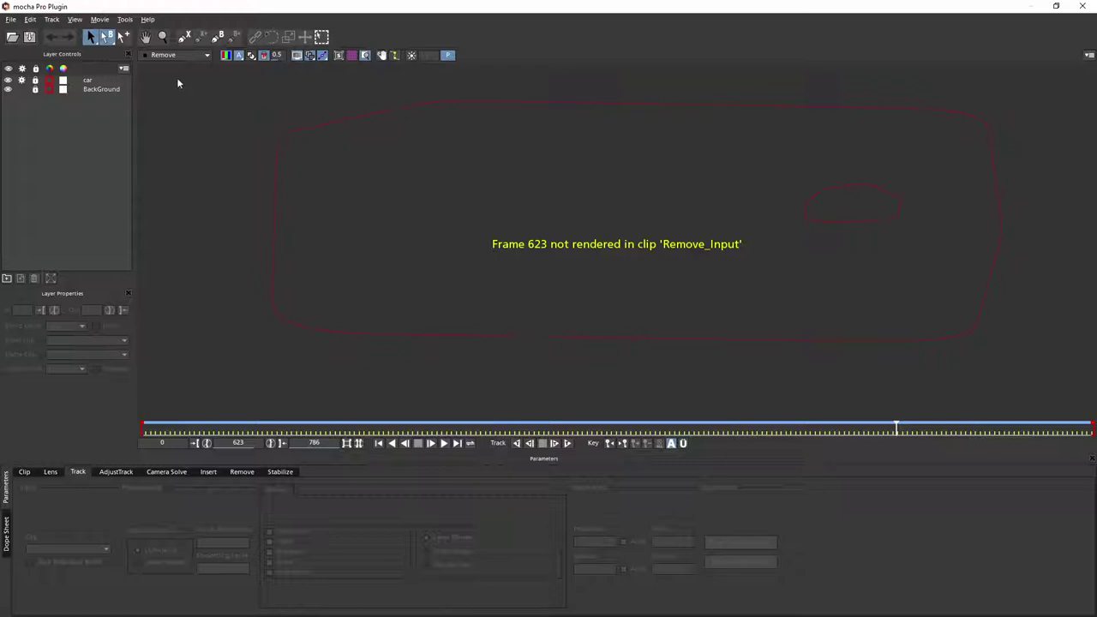
click(205, 58)
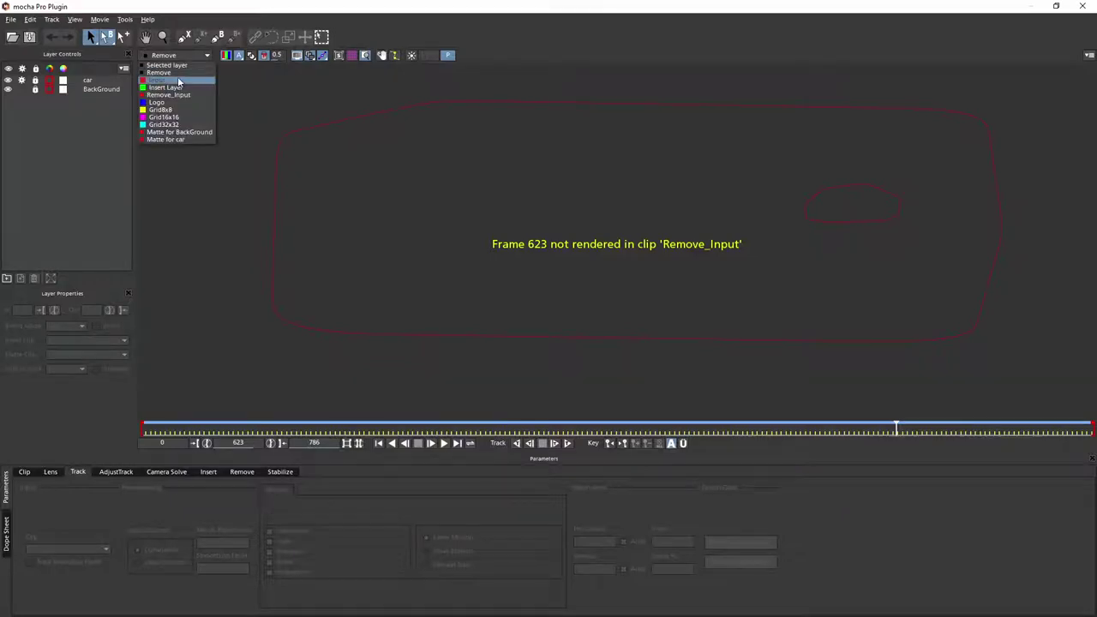
click(179, 81)
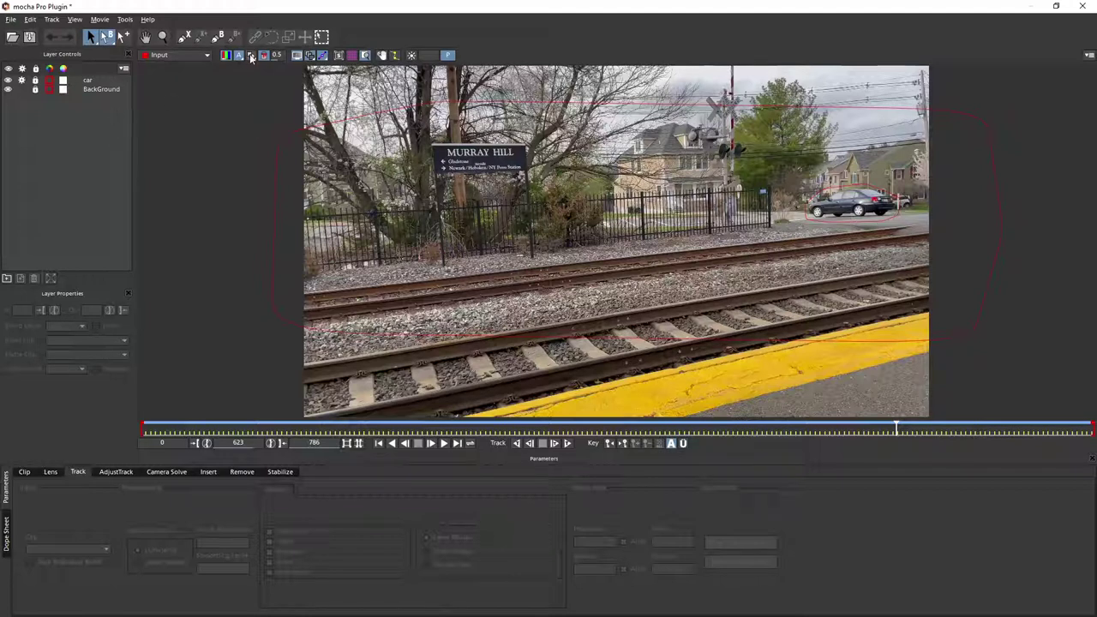
click(91, 82)
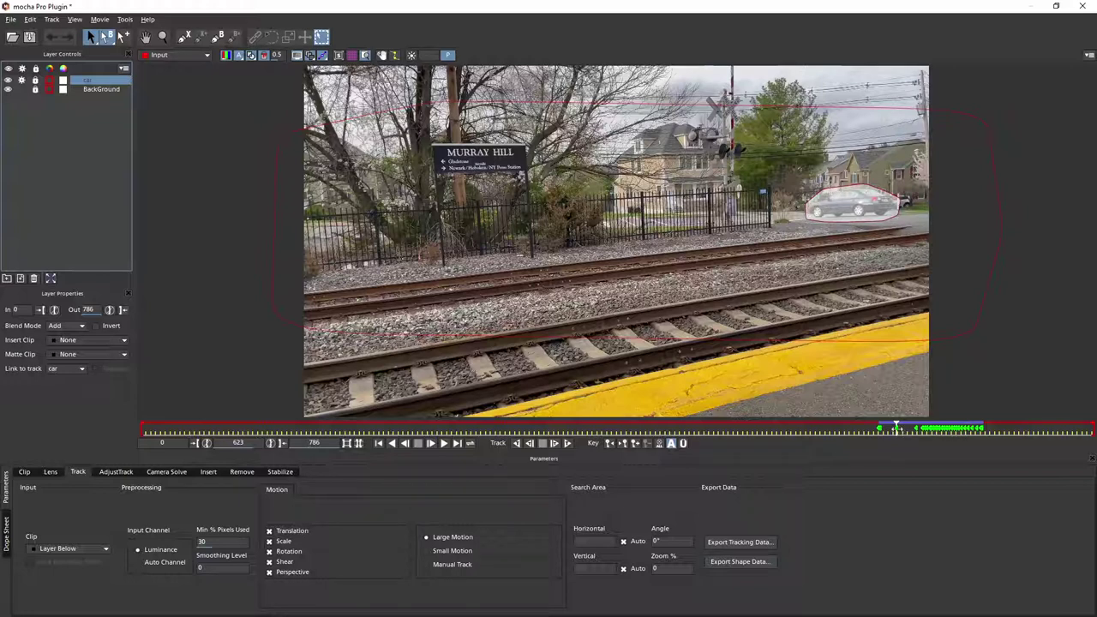
Step: Play and scrub the clip to verify the car track, then select the BackGround layer
key(space)
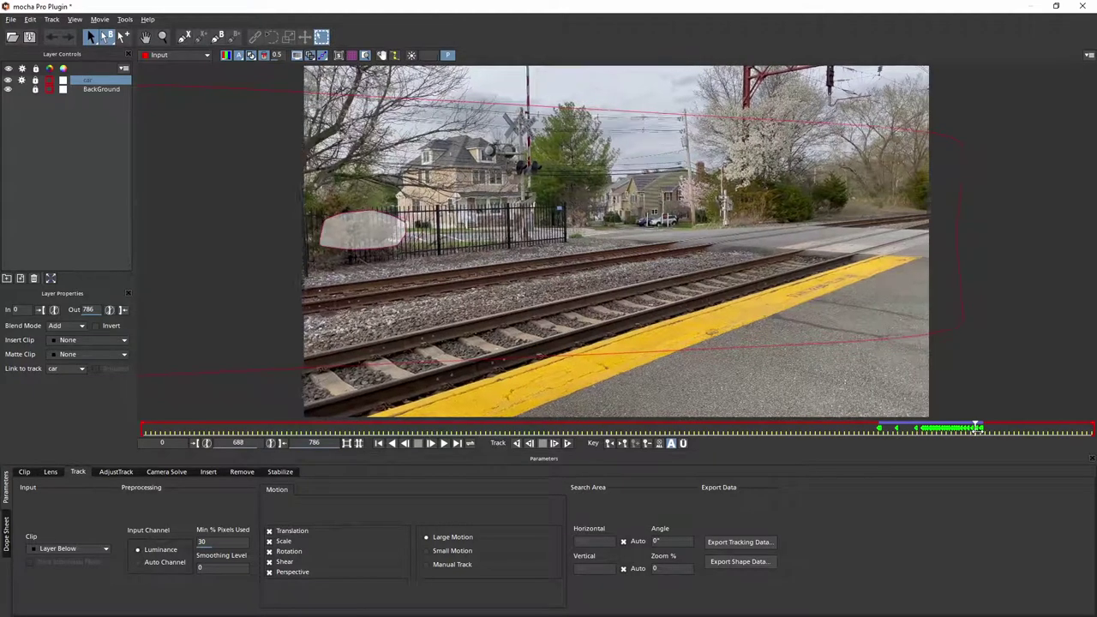
drag(978, 426, 904, 427)
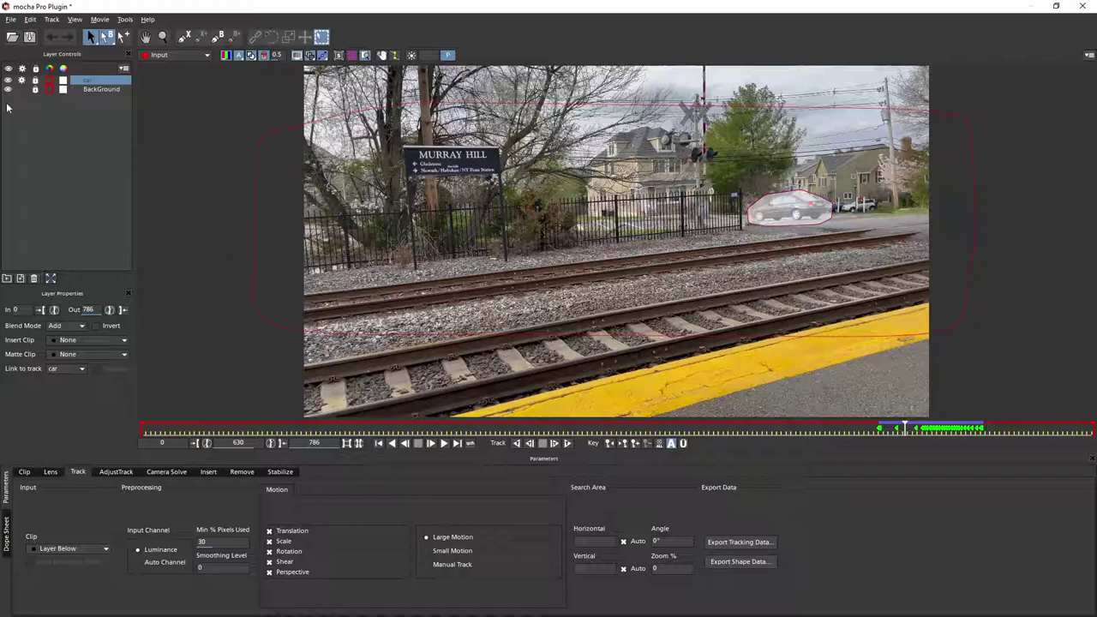
click(92, 89)
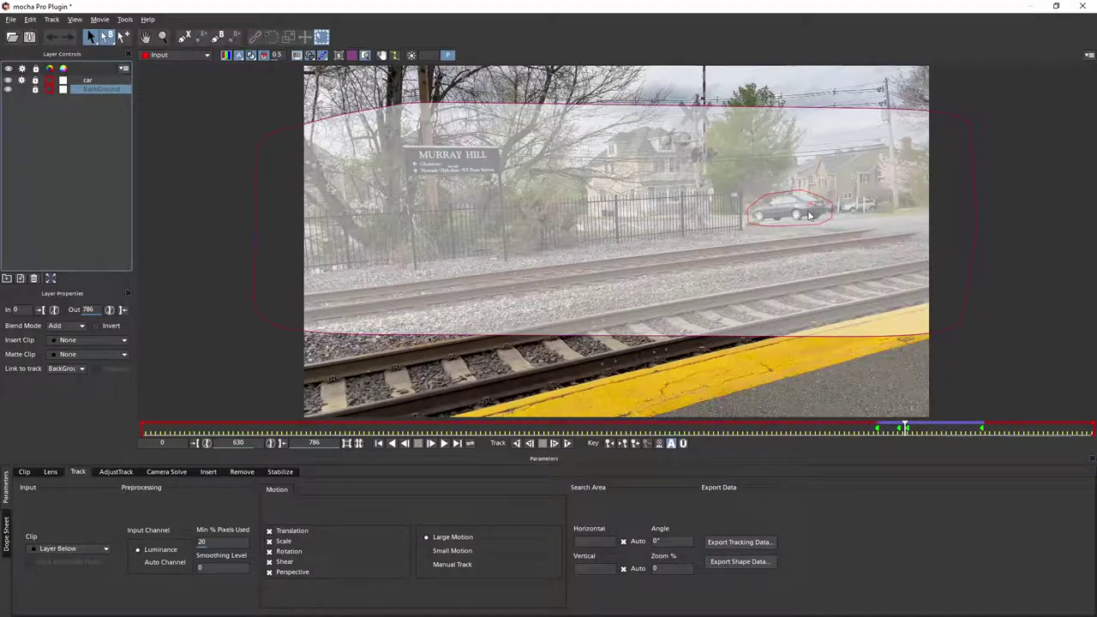
click(252, 57)
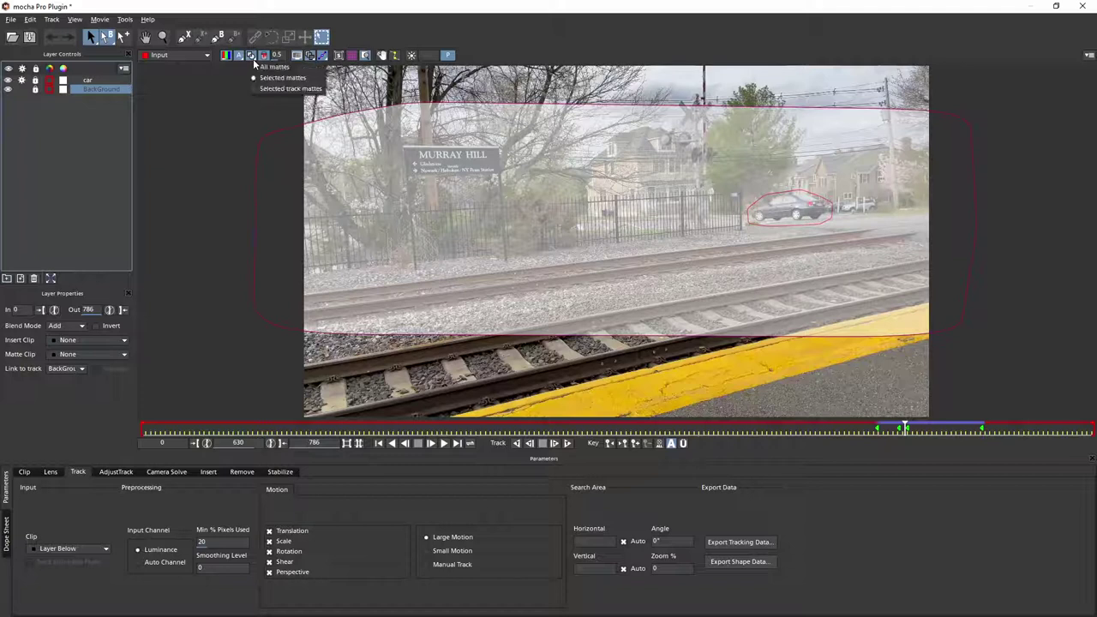
Step: Display All mattes over the footage, then close mocha Pro and answer the save prompt
click(272, 93)
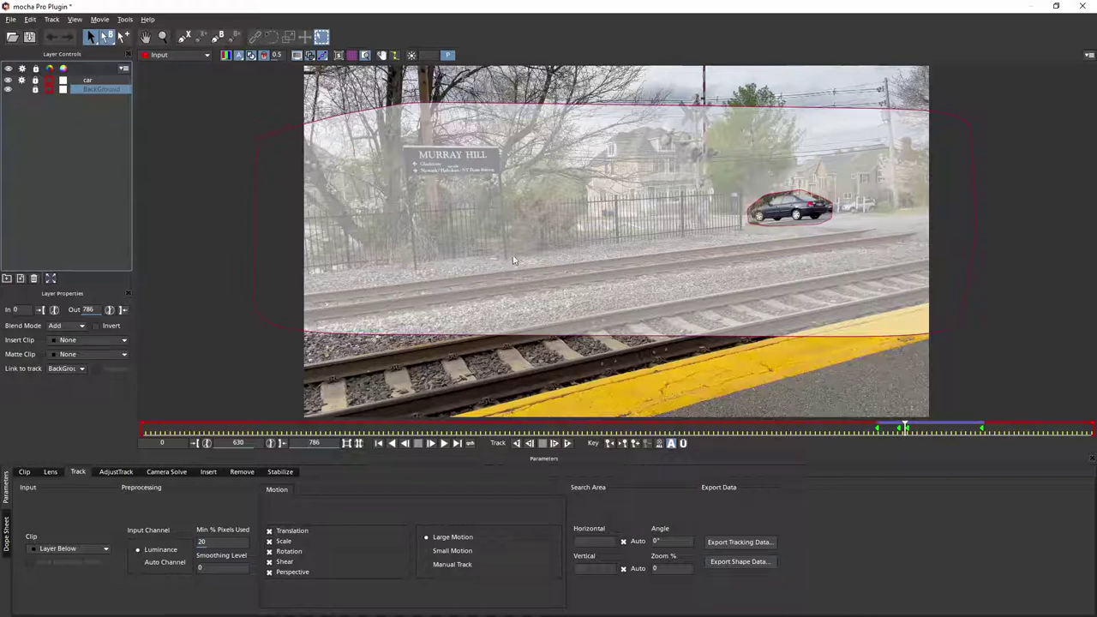
click(1082, 6)
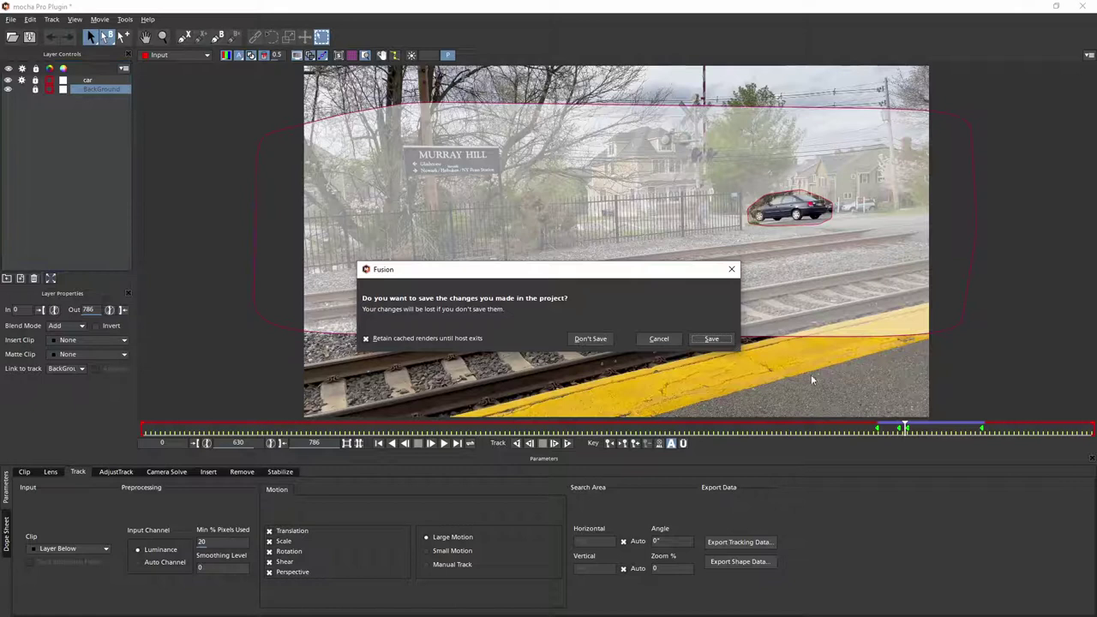
click(662, 338)
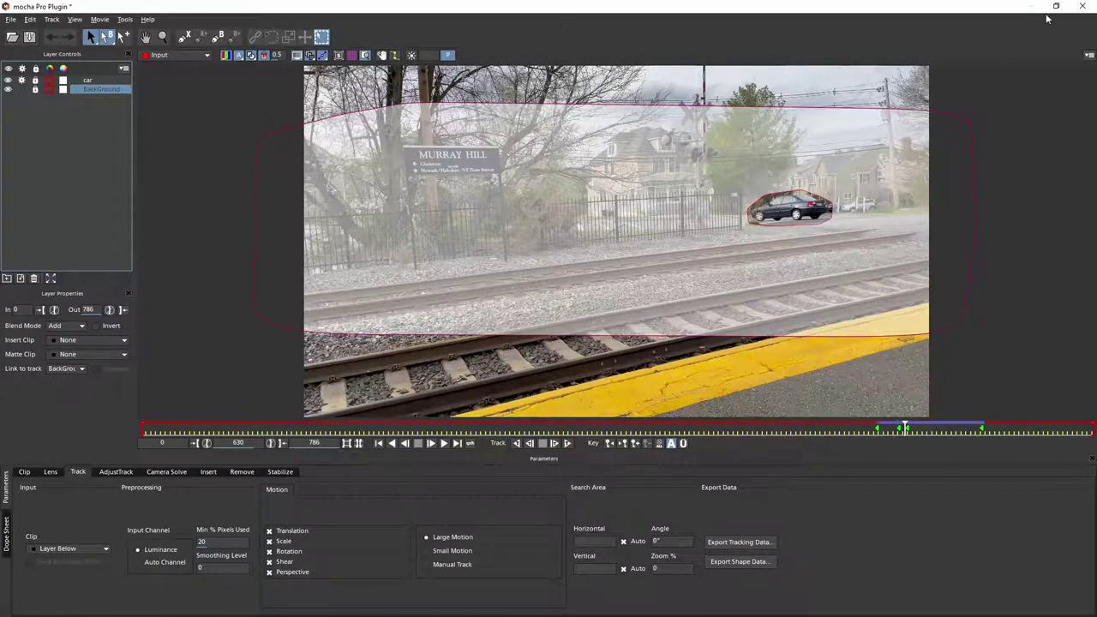
click(1083, 6)
click(604, 343)
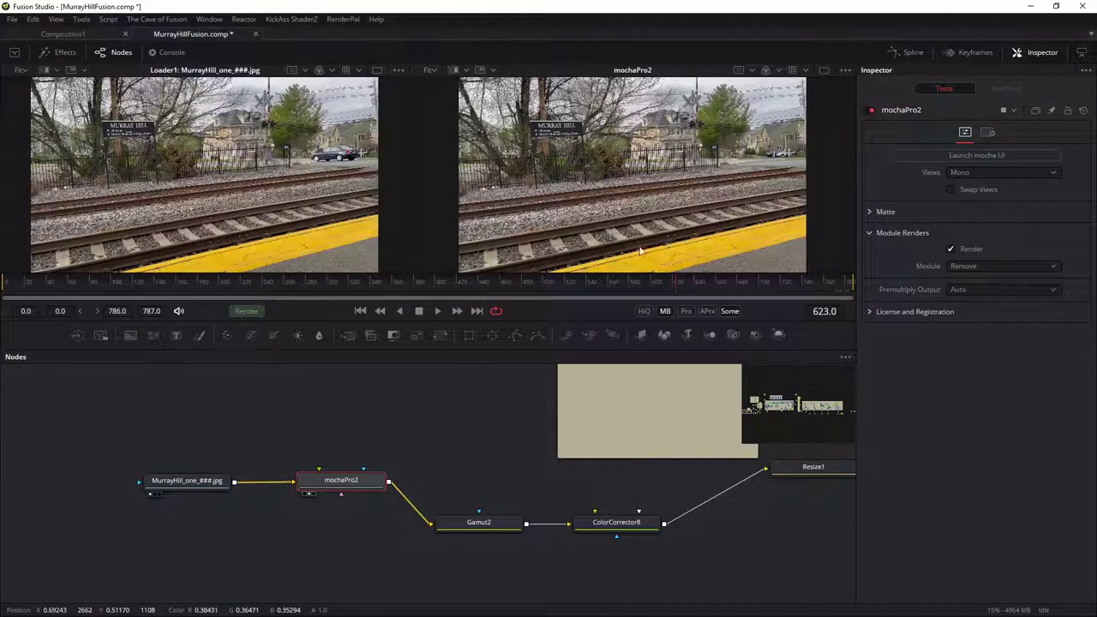
click(951, 248)
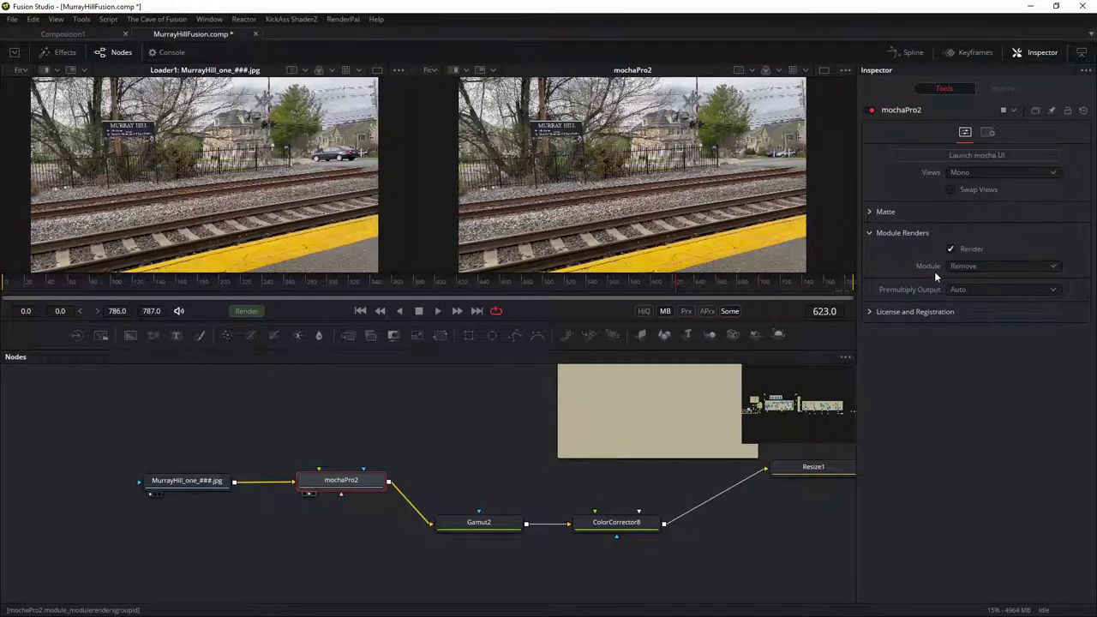
click(348, 490)
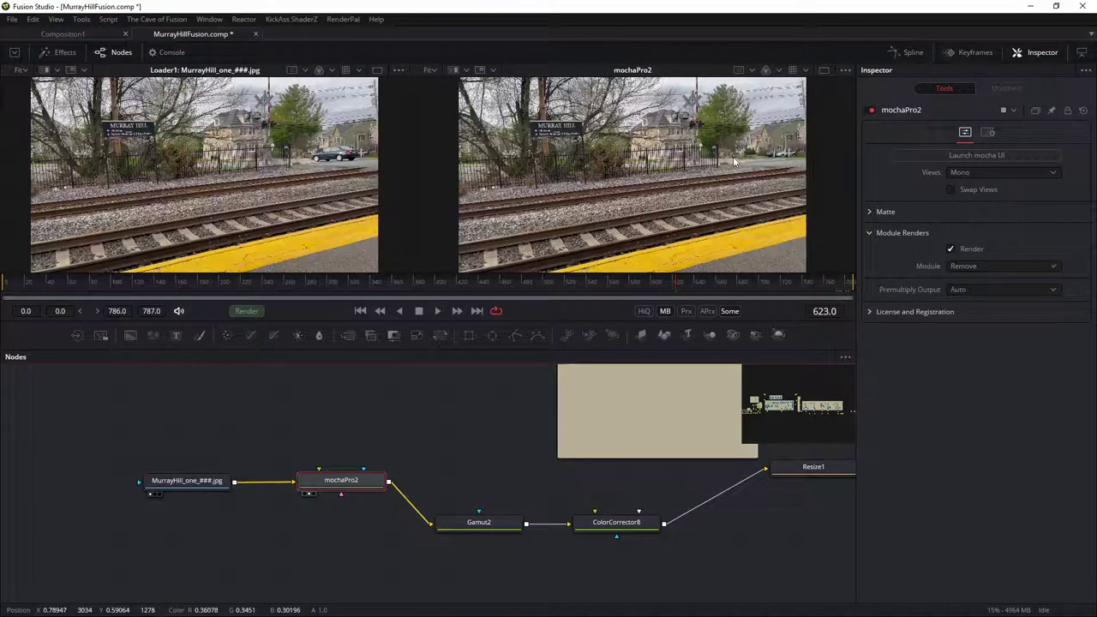
Step: View Gamut2 in the right viewer with the sRGB view LUT applied
drag(485, 457, 404, 461)
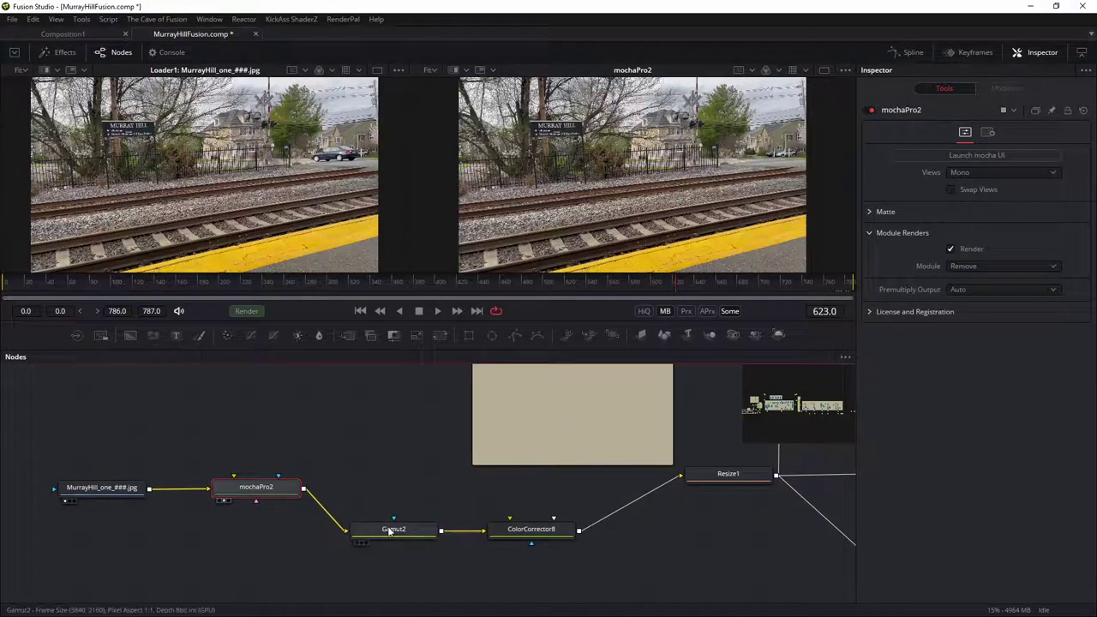
drag(378, 542, 631, 184)
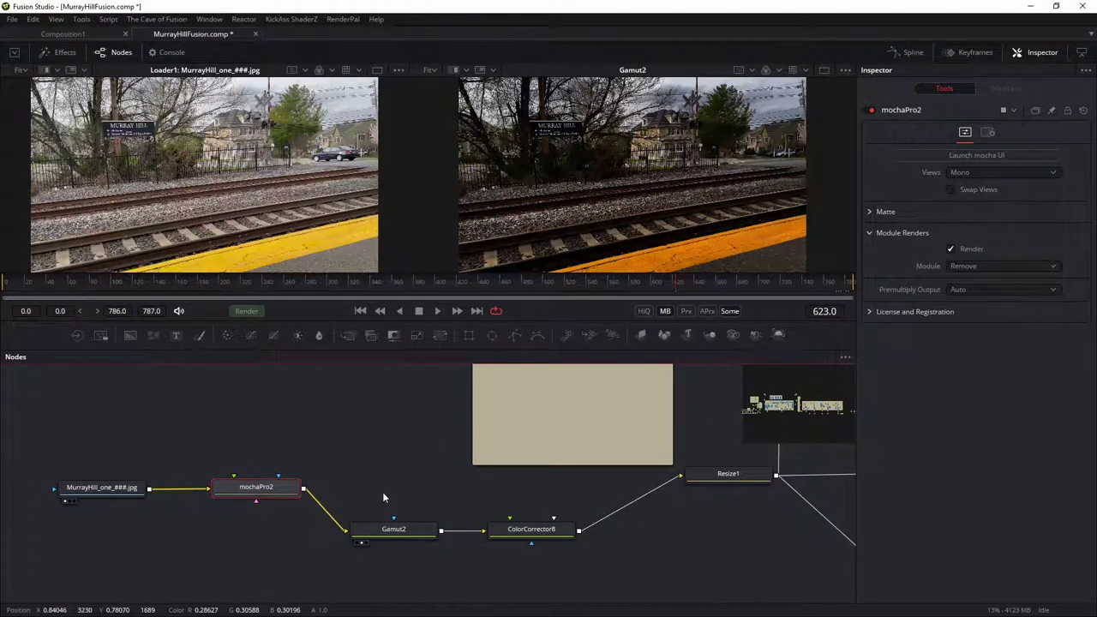
click(410, 533)
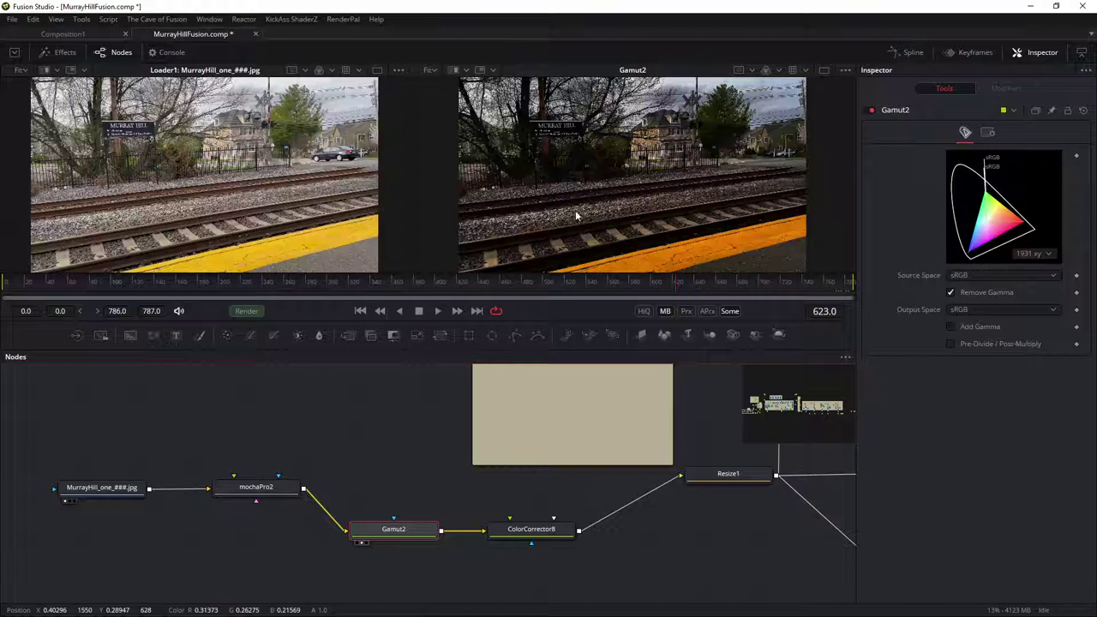
click(807, 70)
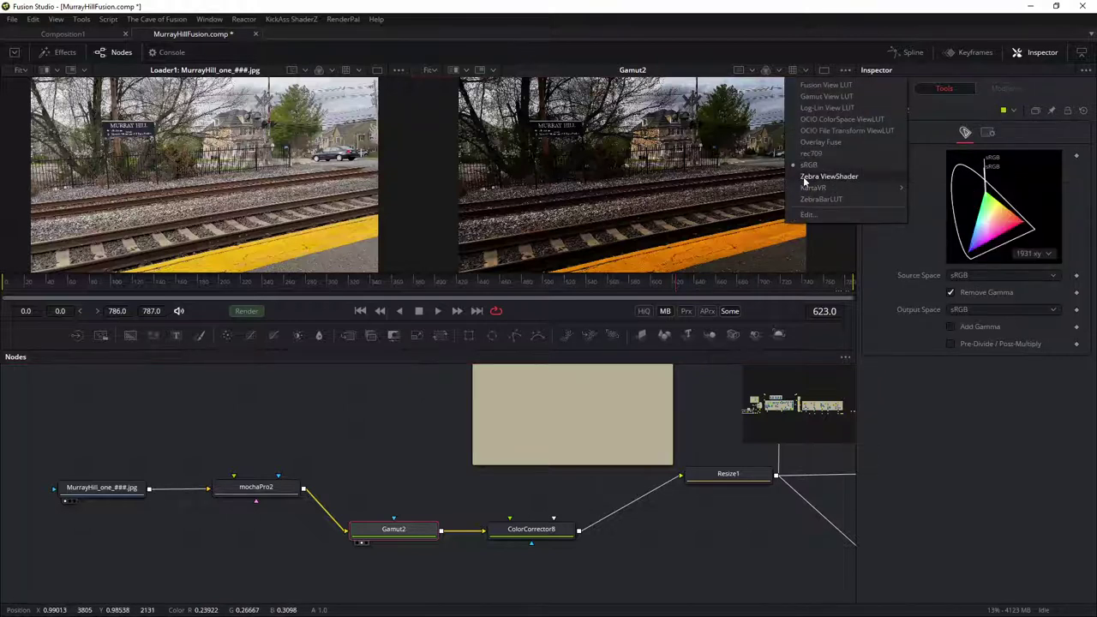
click(793, 73)
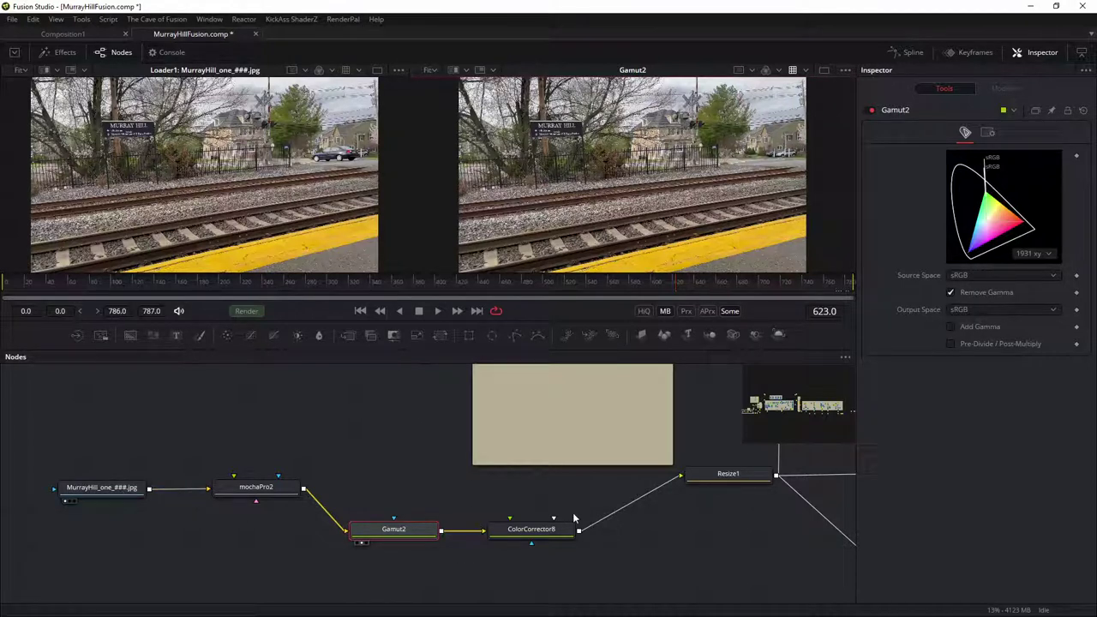
Step: Check ColorCorrector8, then show Resize1's output in the right viewer
drag(556, 502, 436, 520)
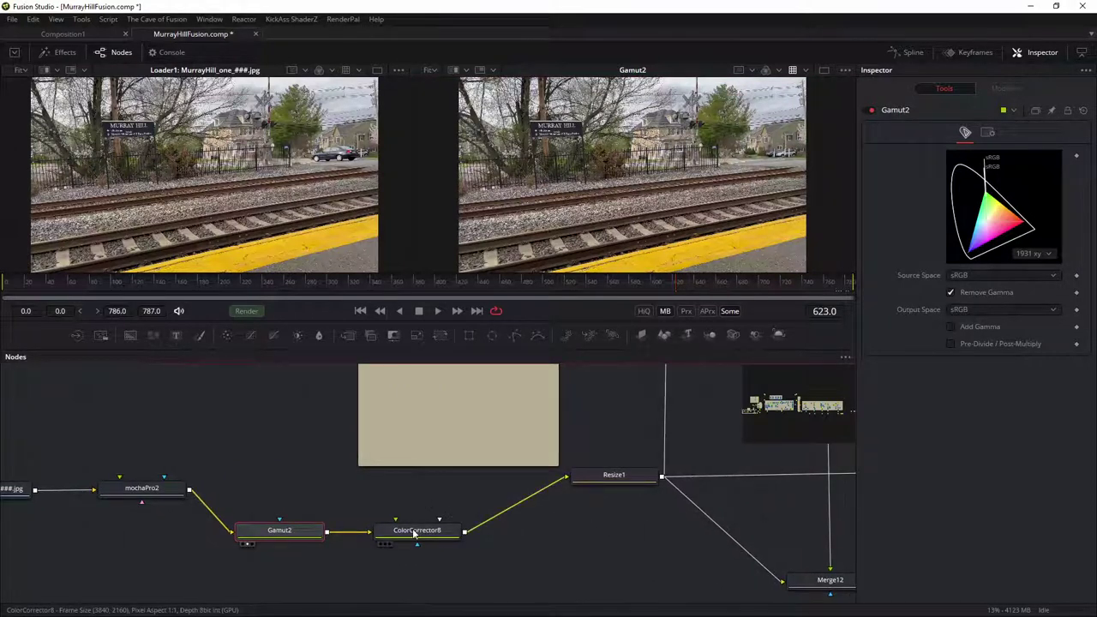
drag(581, 208, 582, 206)
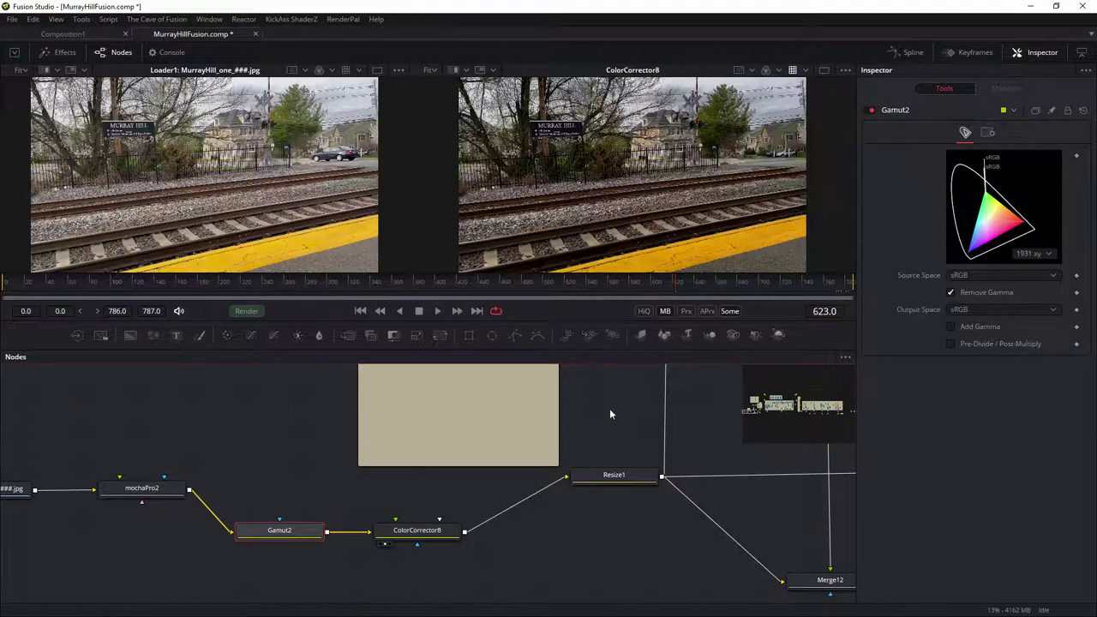
drag(612, 409, 621, 539)
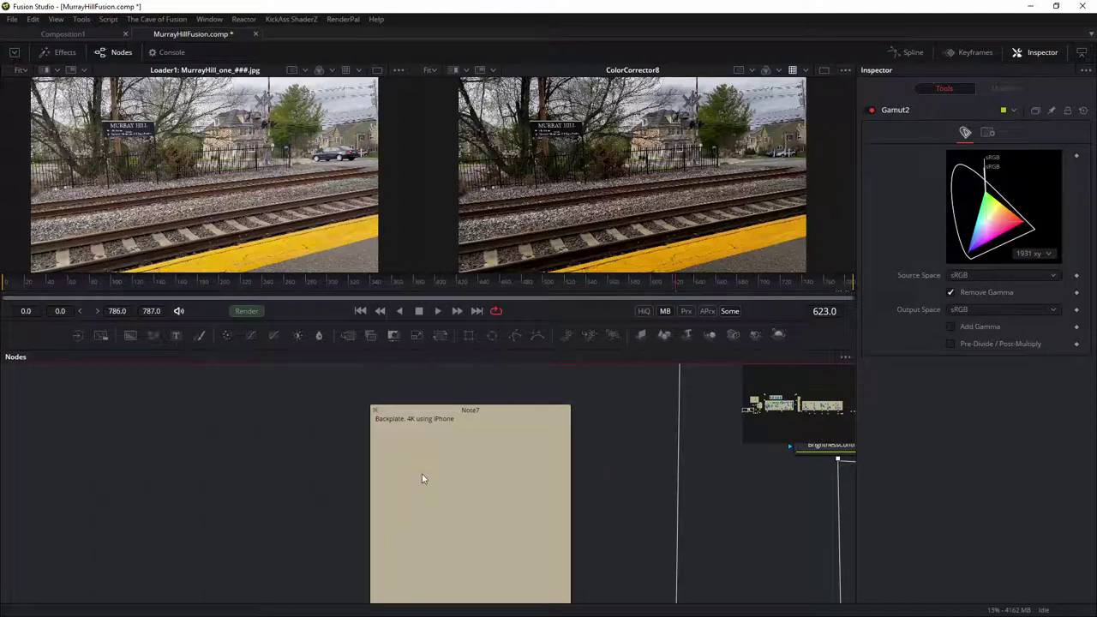
drag(618, 461, 479, 379)
drag(492, 516, 617, 183)
drag(682, 144, 699, 144)
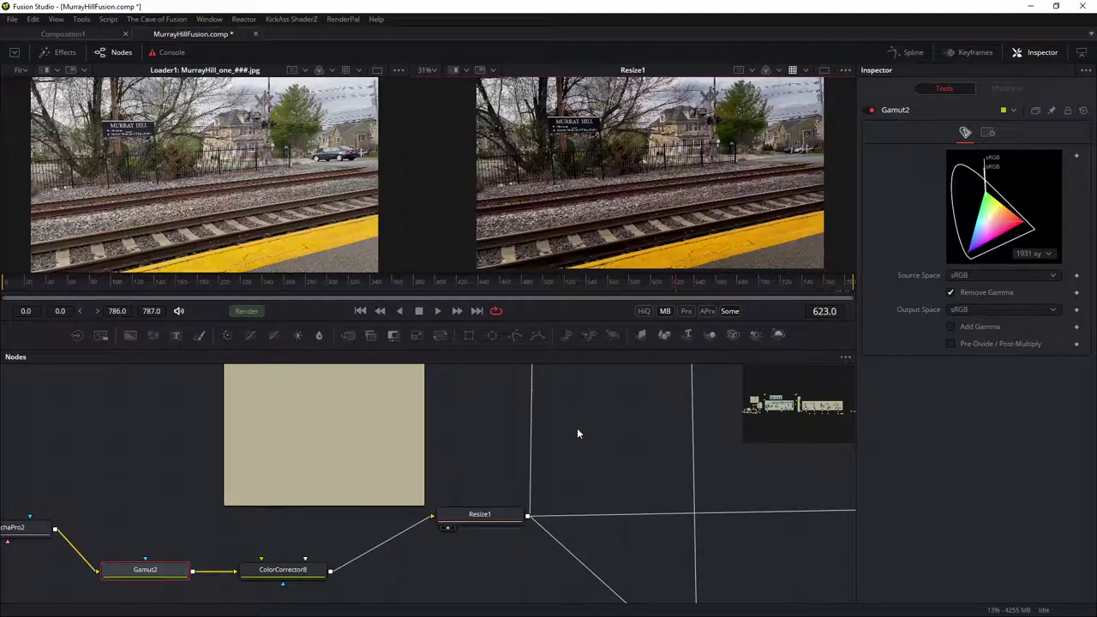
Step: Pan the node graph down to the Blur1 and Merge11 group
drag(582, 419, 555, 390)
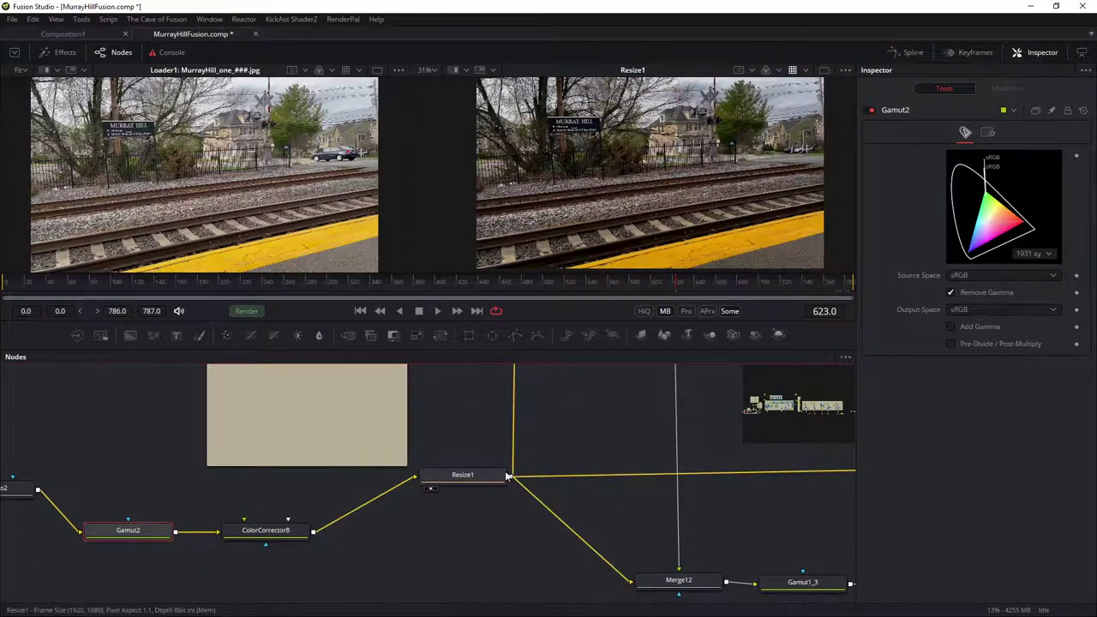
drag(591, 403, 542, 581)
drag(526, 426, 522, 580)
drag(568, 408, 554, 544)
drag(535, 385, 531, 439)
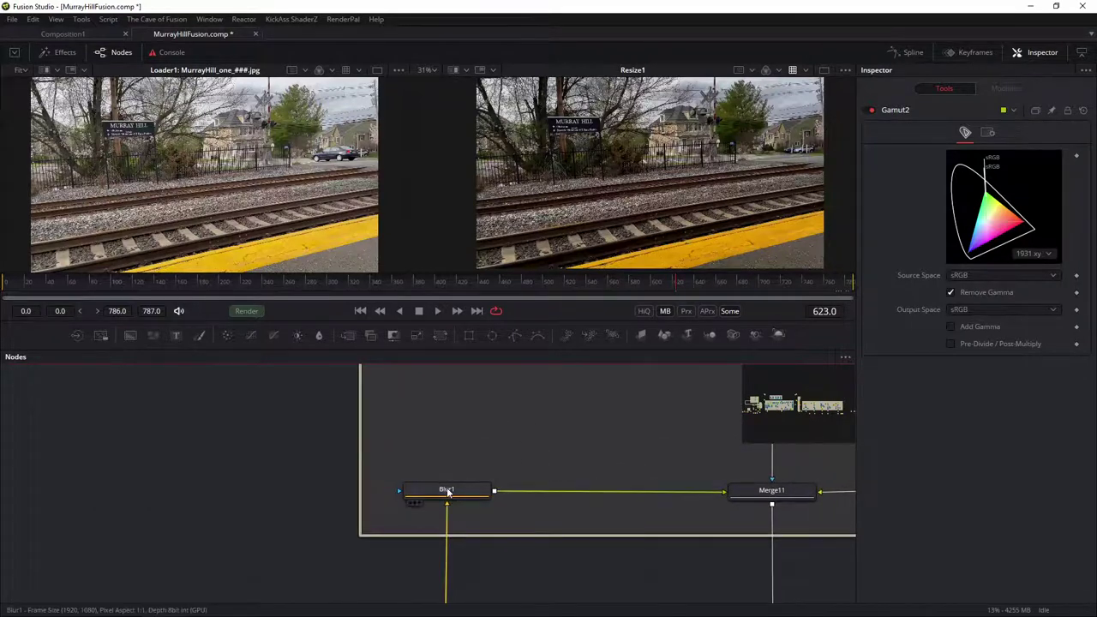
Step: View Blur1 in the left viewer at Fit with the LUT on, then switch to Merge11
key(1)
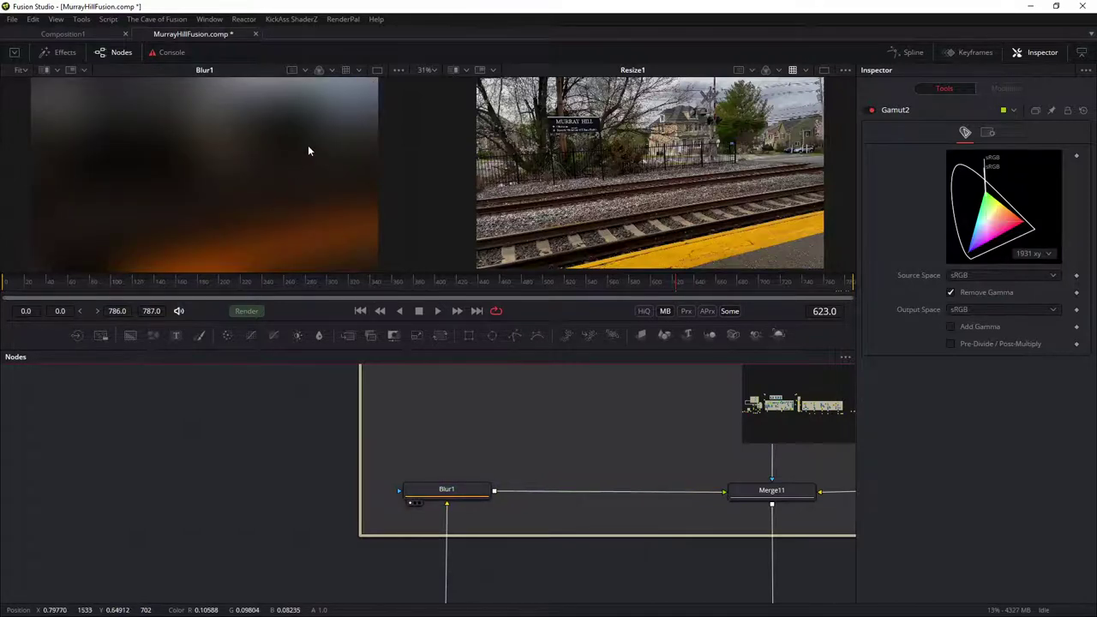
mouse_move(311, 142)
mouse_down()
mouse_move(299, 183)
mouse_move(326, 161)
mouse_move(306, 160)
mouse_up()
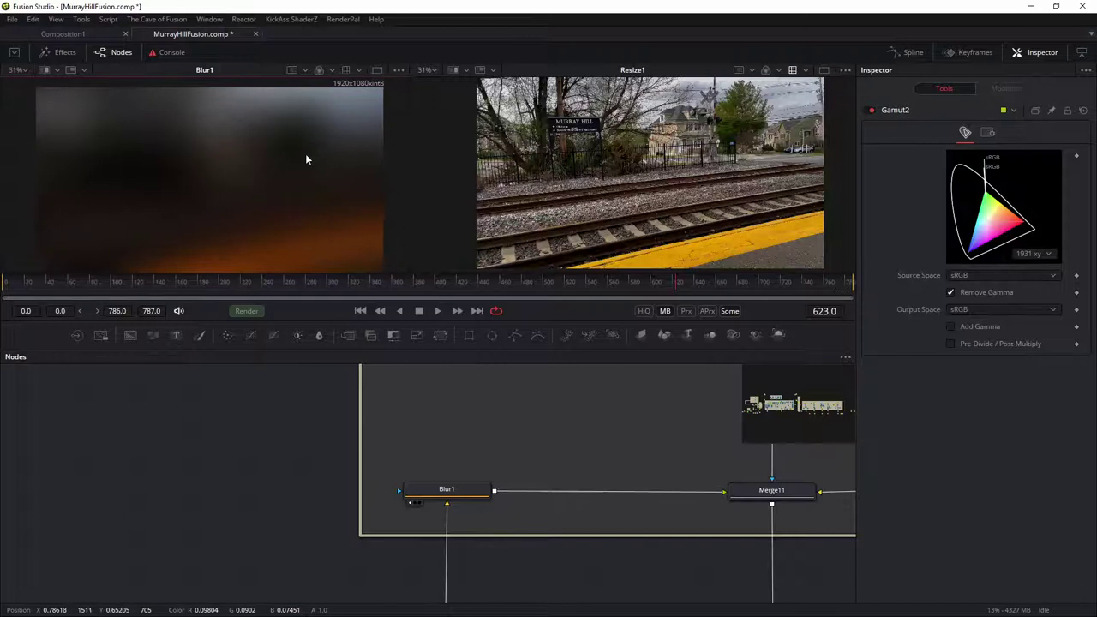
click(26, 70)
click(25, 87)
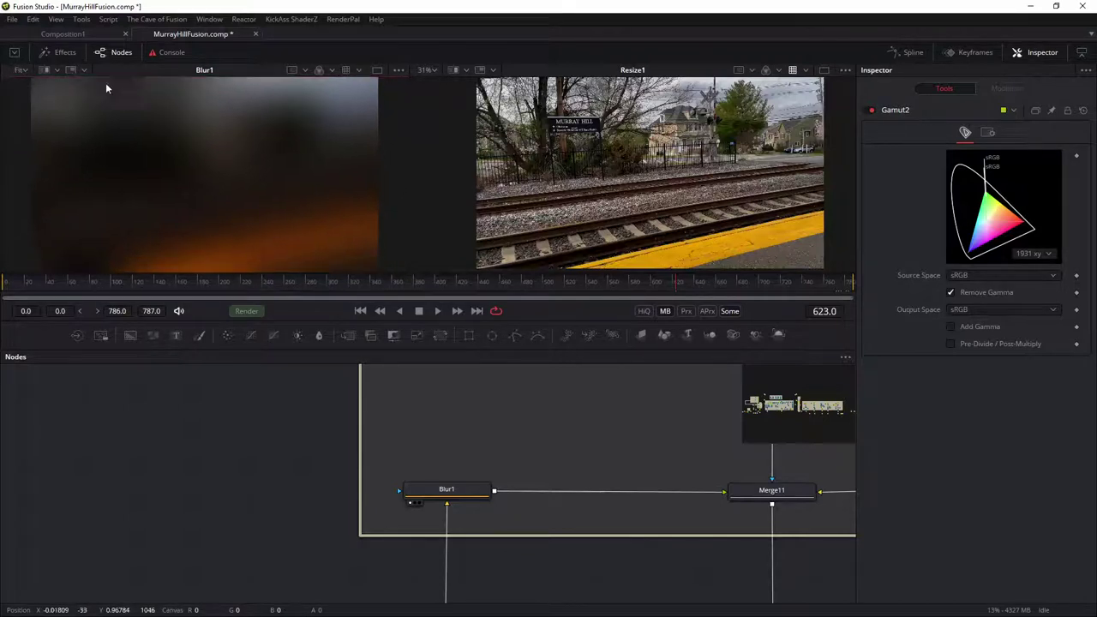
click(347, 71)
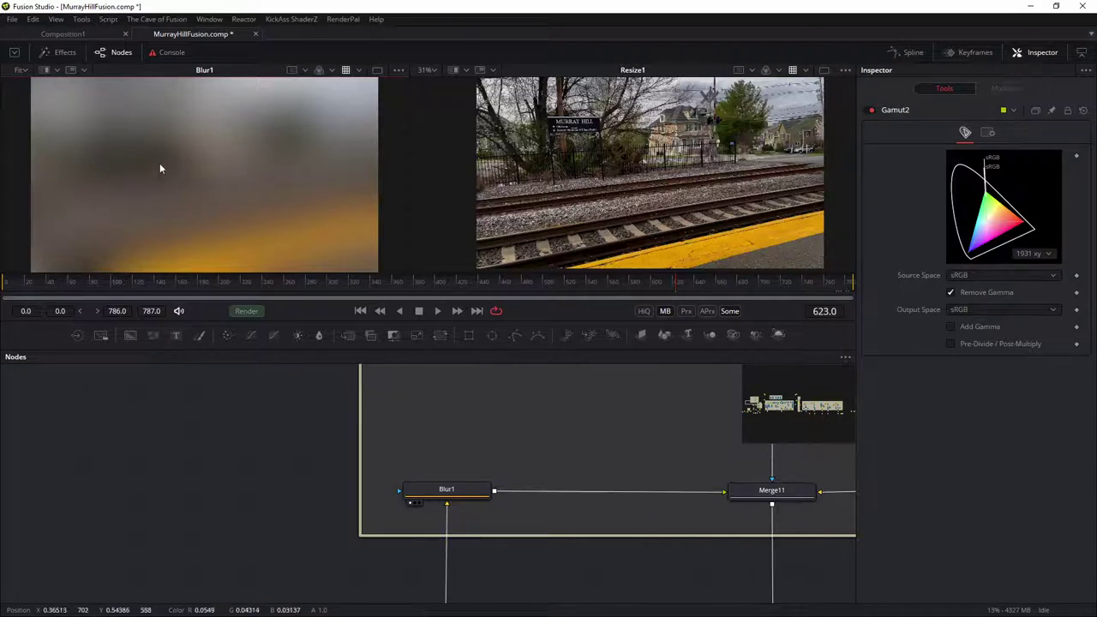
drag(639, 380, 421, 409)
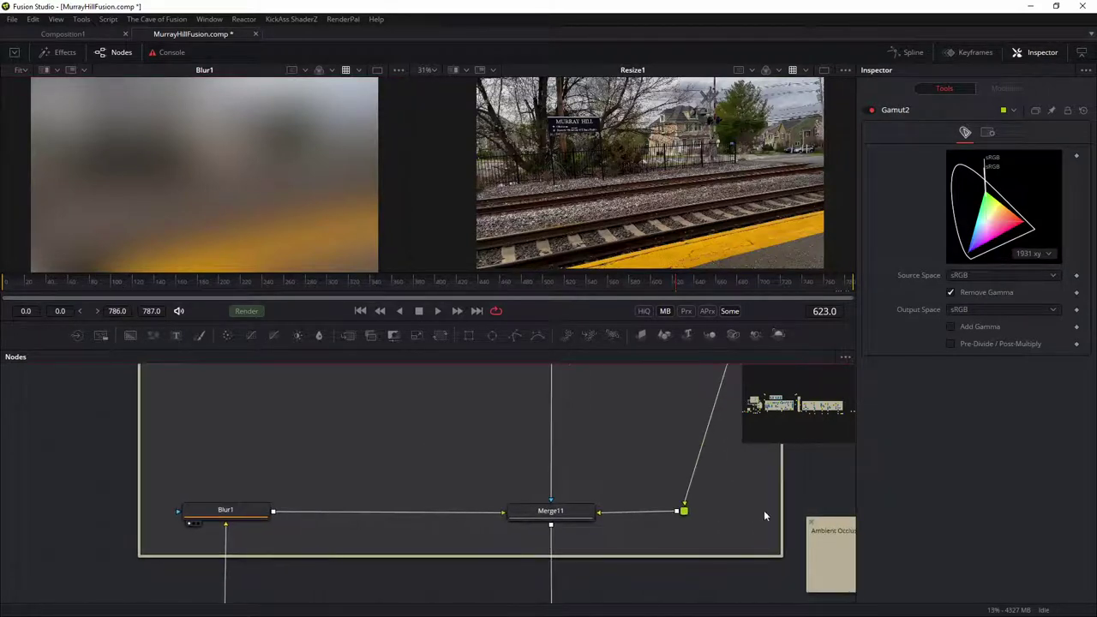
drag(565, 515, 340, 227)
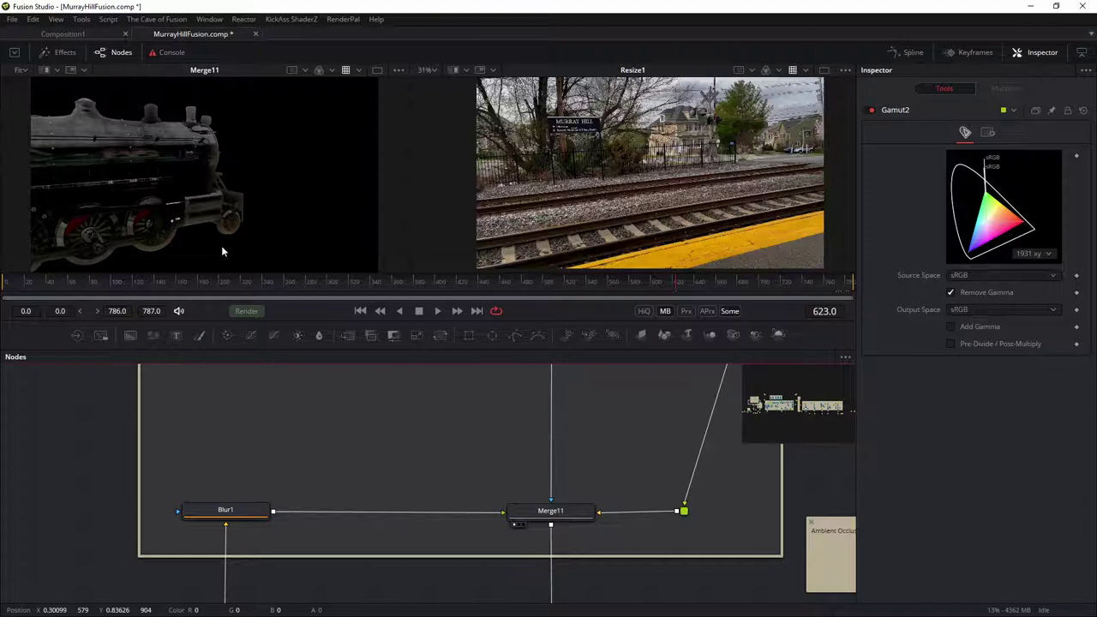
Step: Navigate to the Underlay3 area and show the Loader2 Engine_Beauty_Layer render in the right viewer
scroll(619, 394, up, 10)
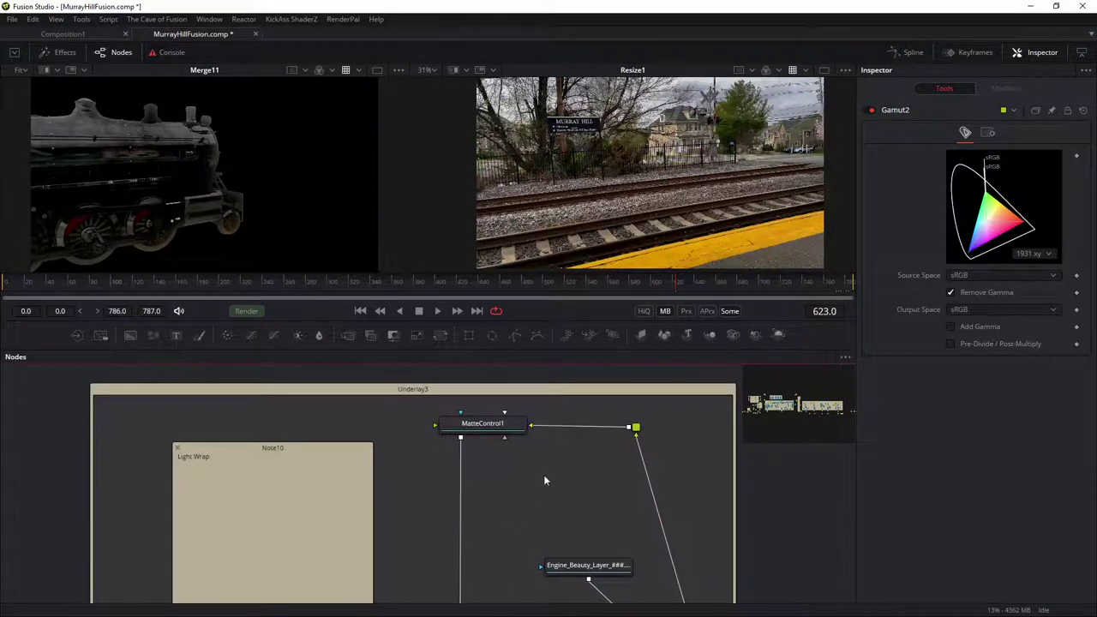
drag(509, 498, 513, 465)
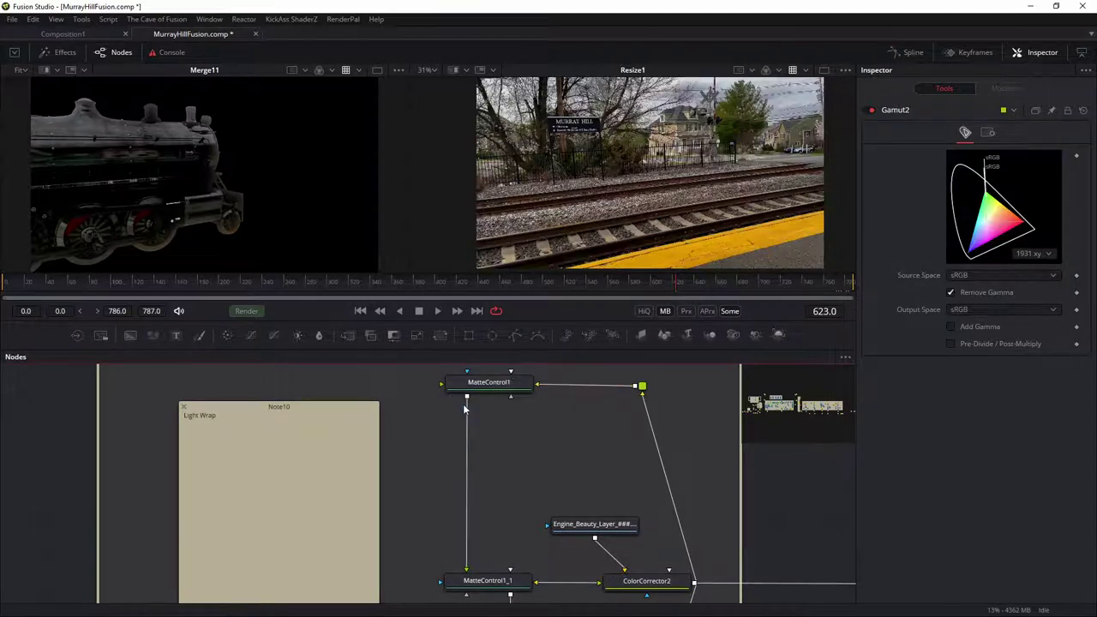
mouse_move(502, 381)
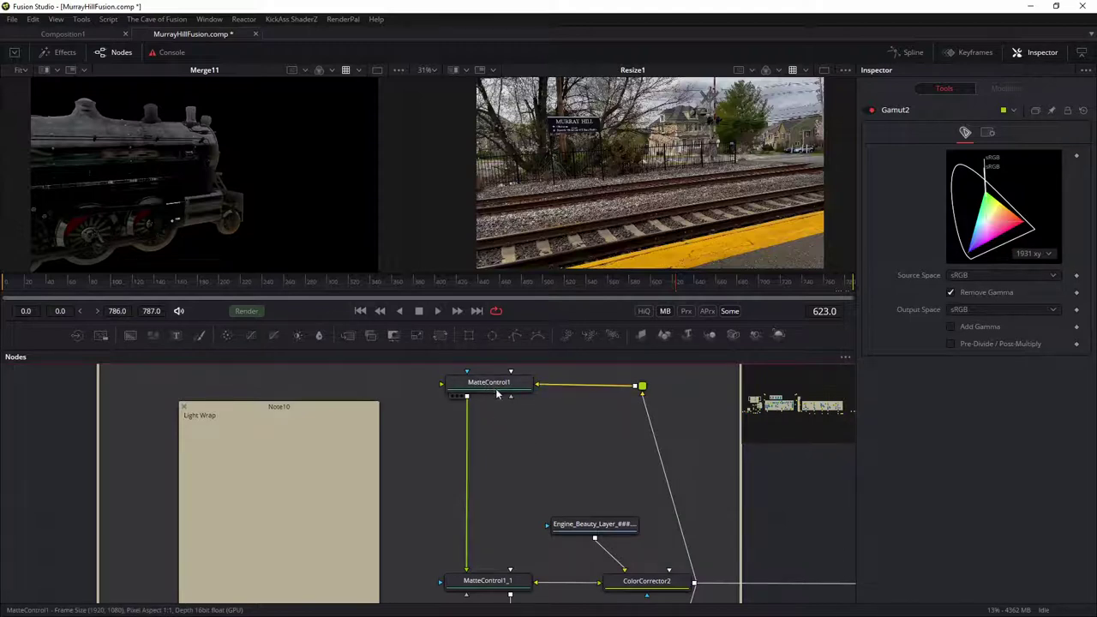
scroll(473, 416, down, 2)
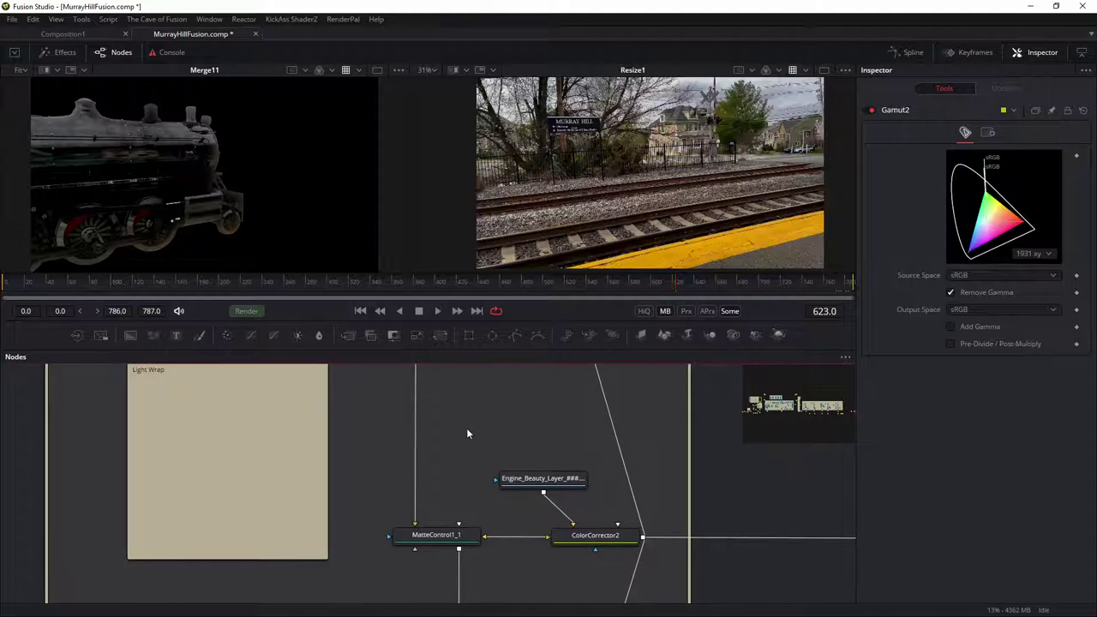
drag(518, 477, 633, 138)
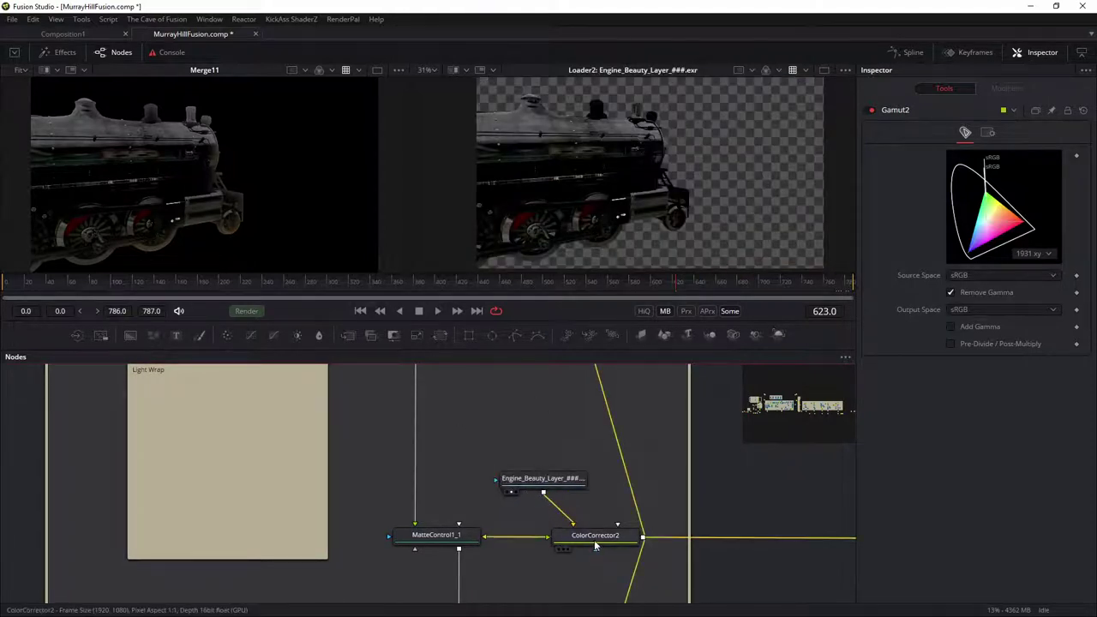
Step: Show ColorCorrector2 in the right viewer and MatteControl1 in the left viewer
drag(584, 538, 639, 253)
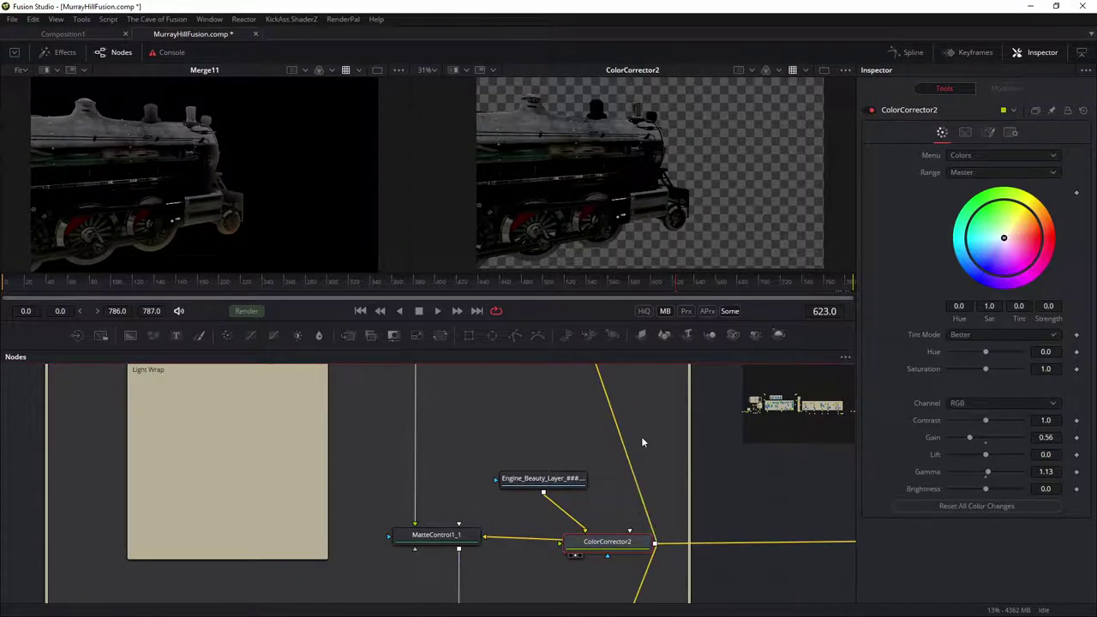
scroll(633, 394, up, 3)
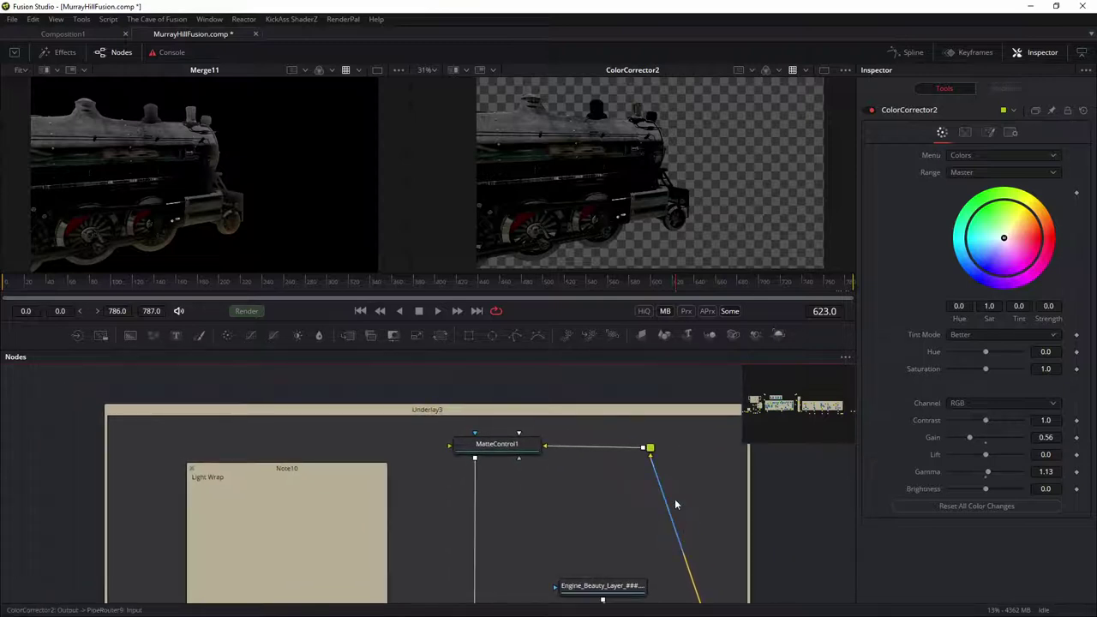
drag(509, 447, 208, 176)
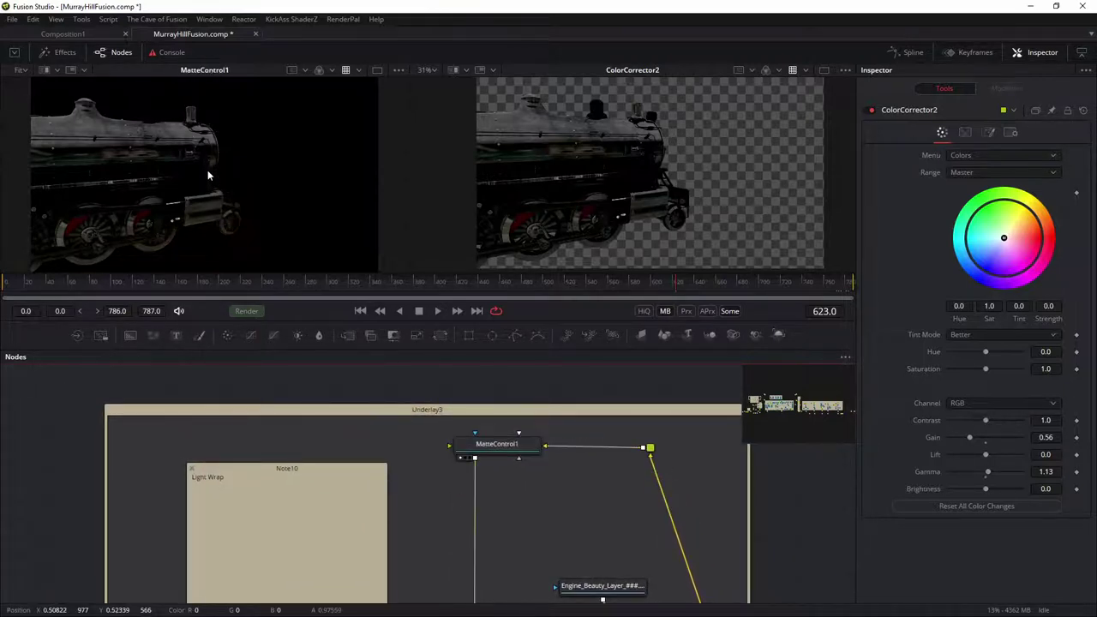
Step: Switch the left viewer to alpha and view MatteControl1_1's edge matte with its Subtract settings
click(319, 70)
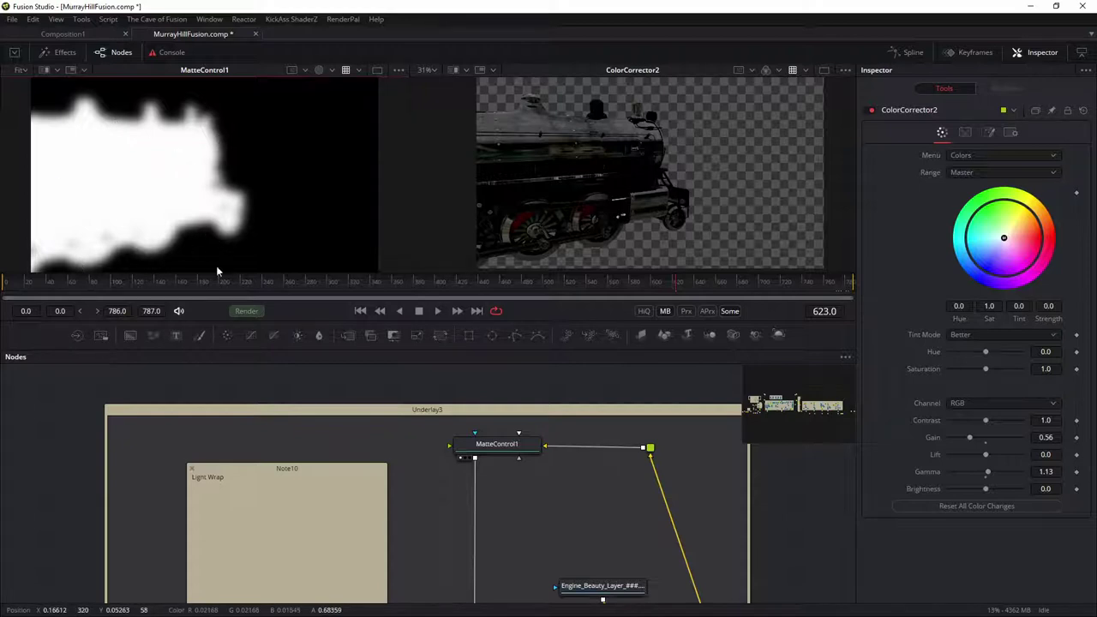
scroll(527, 518, down, 5)
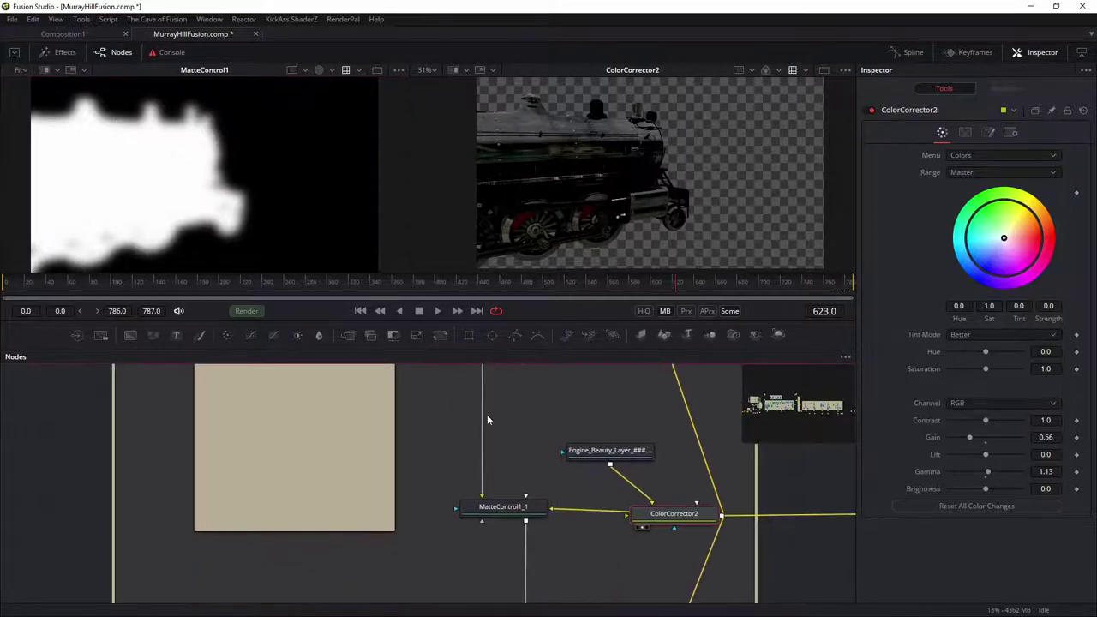
scroll(532, 467, up, 4)
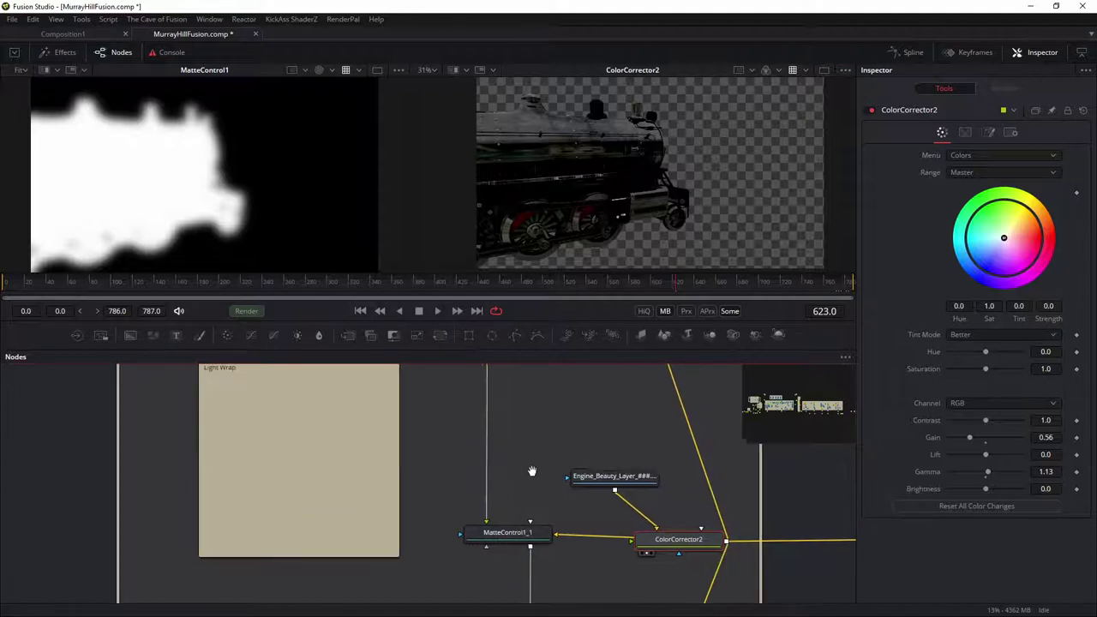
scroll(535, 487, down, 4)
drag(511, 474, 177, 121)
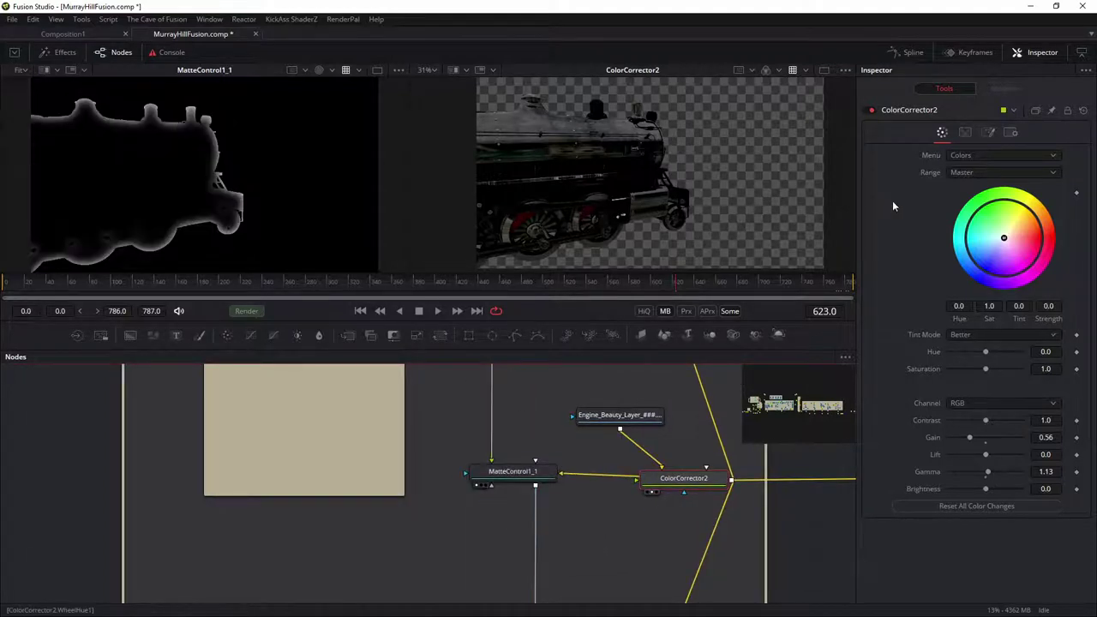
click(512, 472)
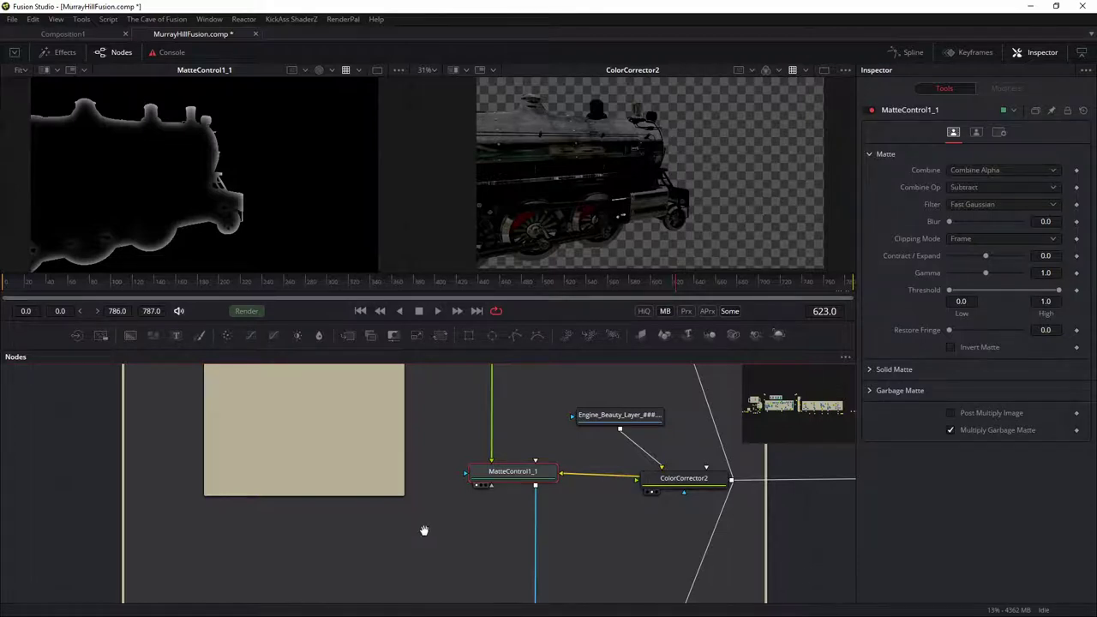
scroll(422, 528, down, 5)
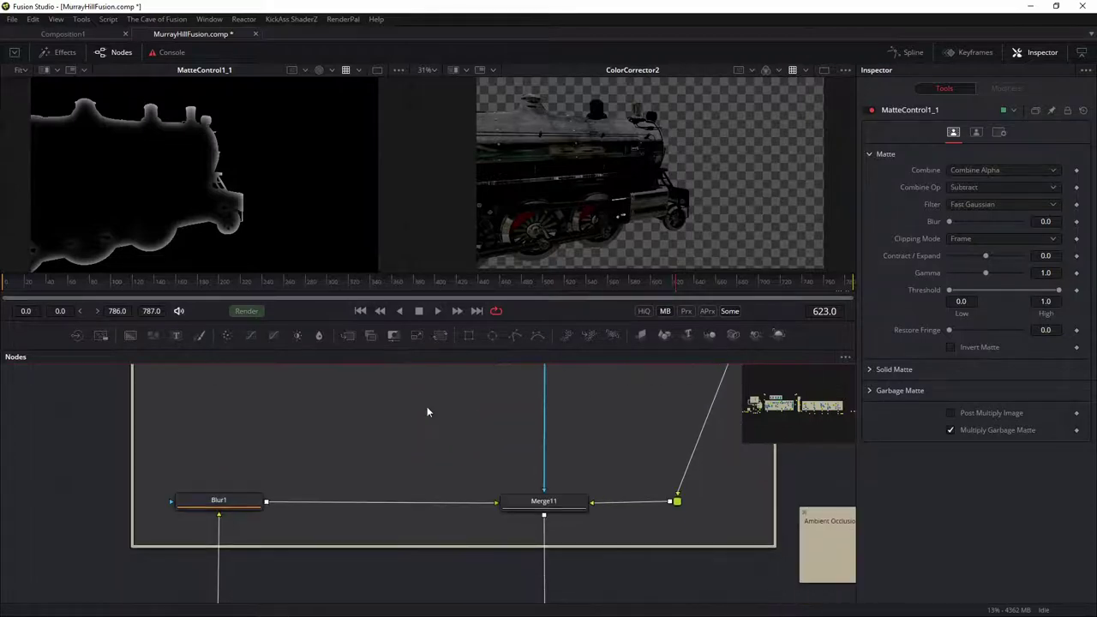
Step: Load Merge11 into the left viewer and switch the channel from Alpha back to RGB
click(552, 506)
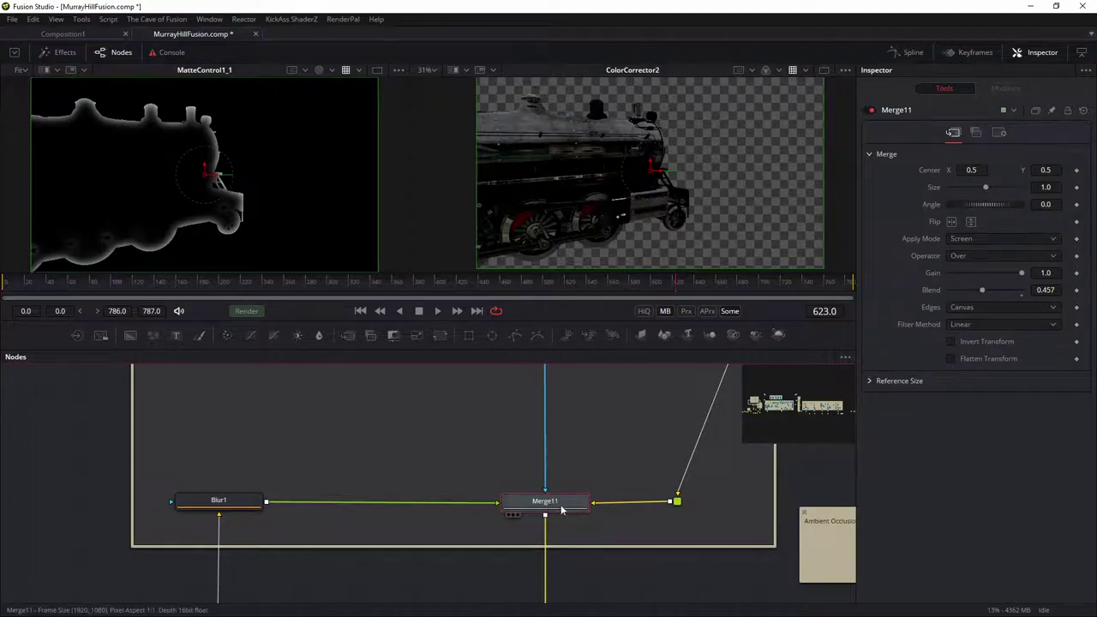
drag(637, 407, 581, 506)
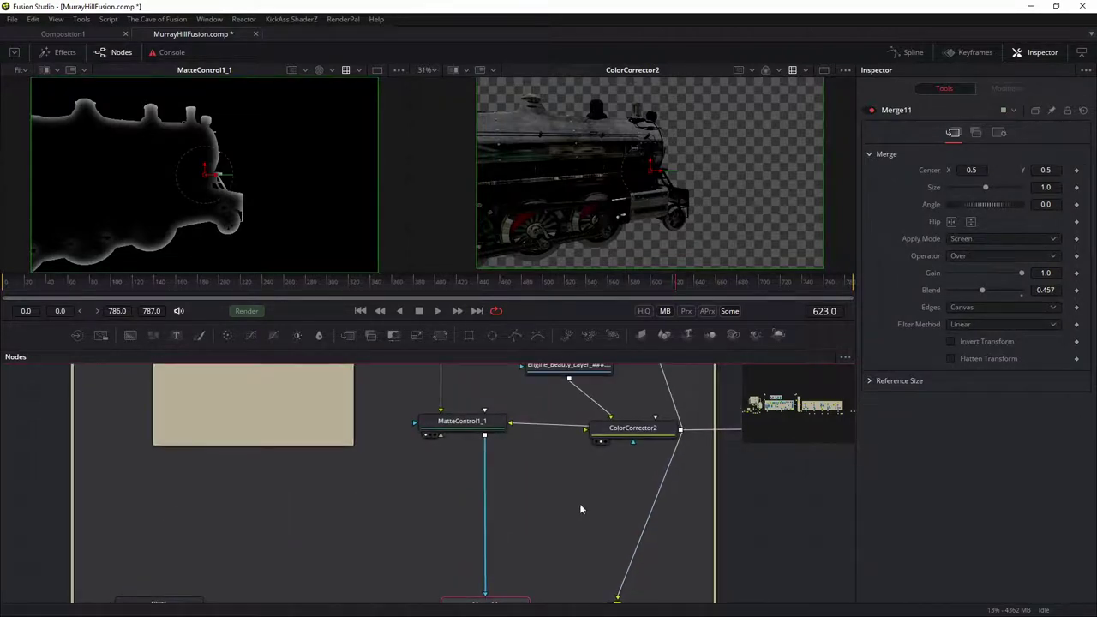
drag(549, 568, 641, 420)
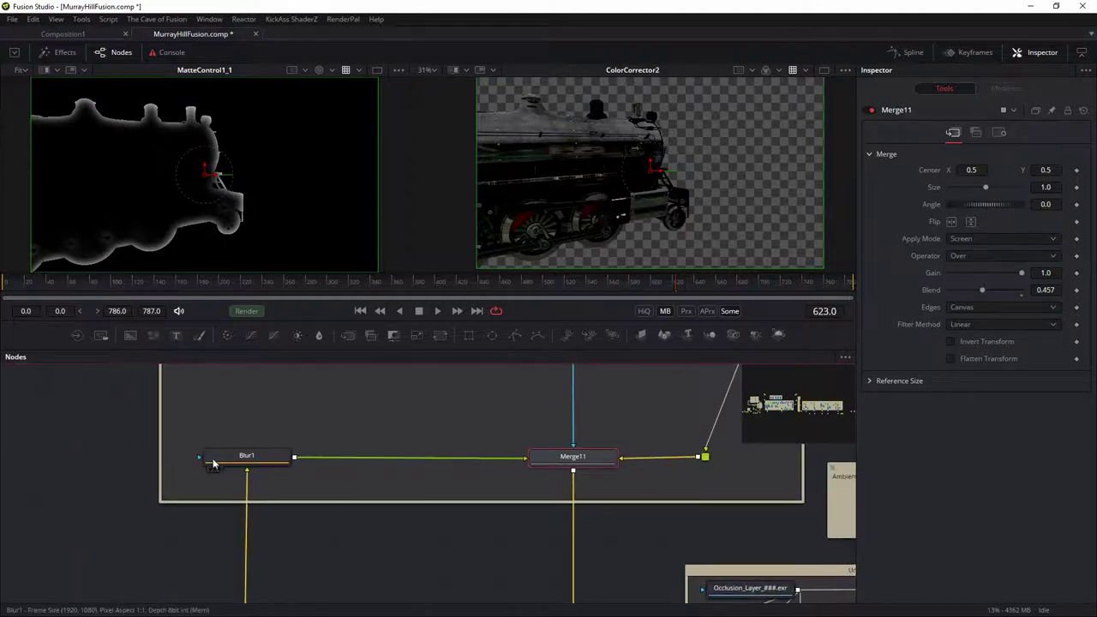
drag(574, 457, 116, 125)
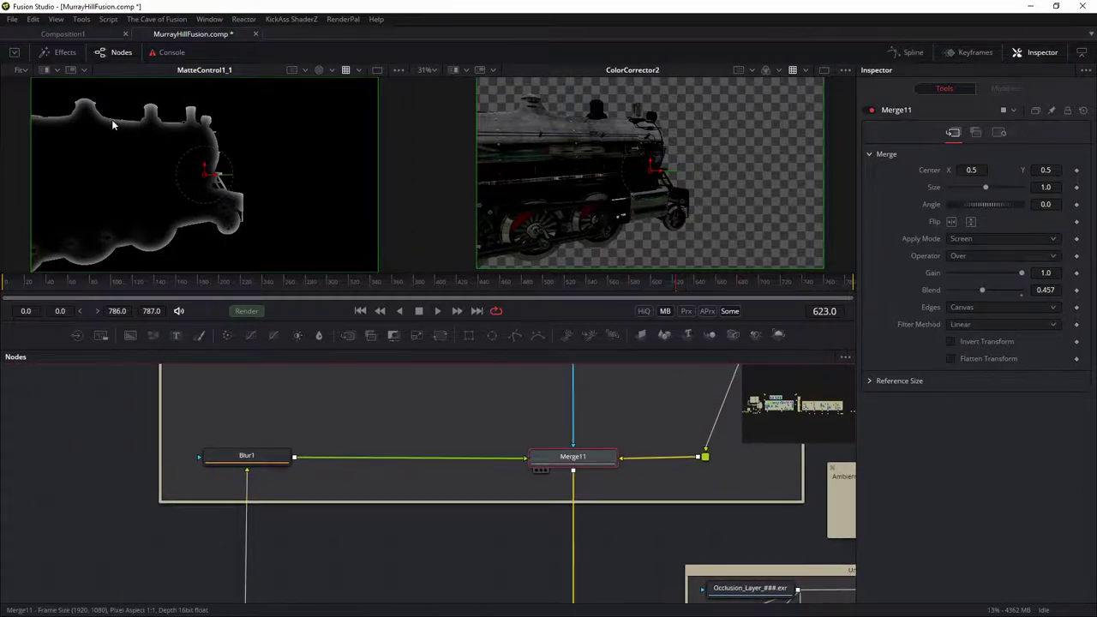
click(319, 69)
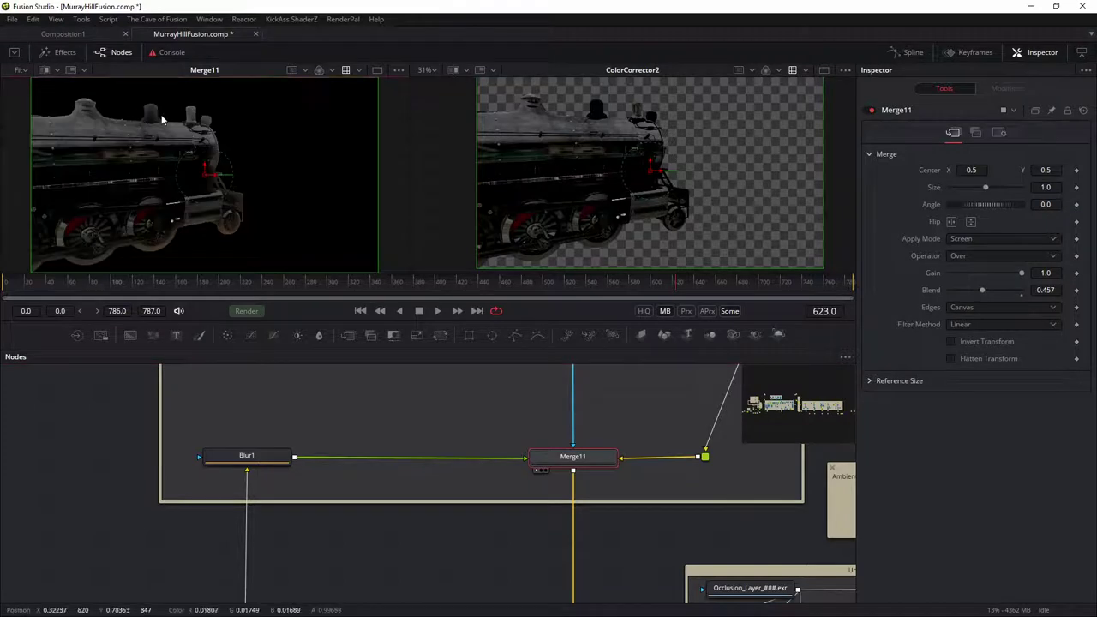
Step: Select MatteControl1 to show its matte settings: Fast Gaussian, Blur 10.0
scroll(513, 495, up, 5)
scroll(525, 445, up, 5)
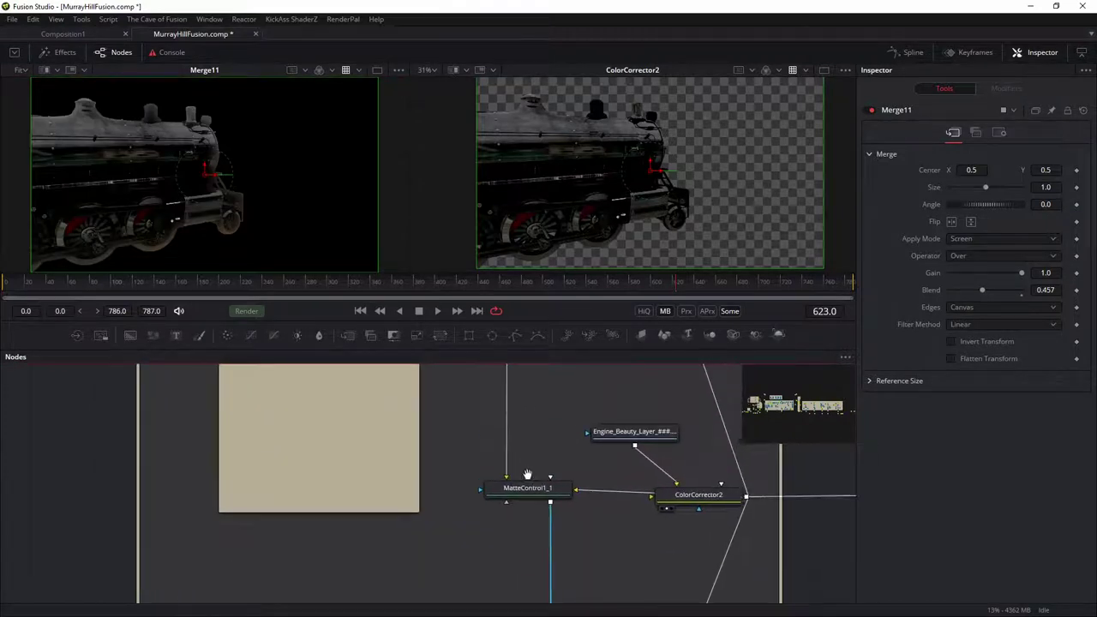
click(532, 402)
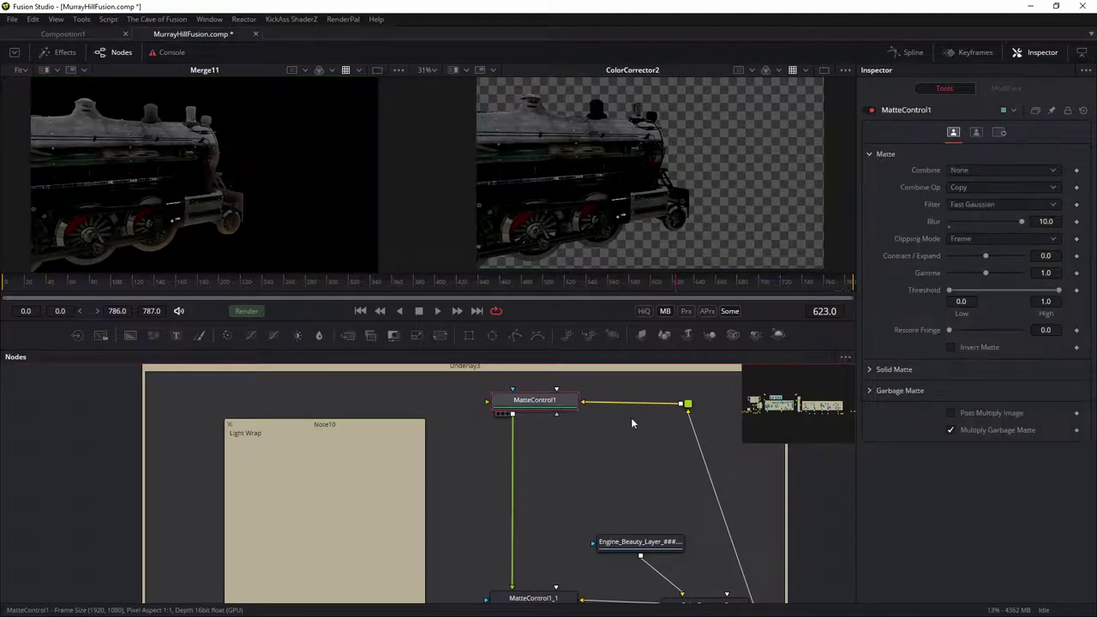
Step: Lower MatteControl1's Blur from 10.0 to 5.51, keeping Fast Gaussian filtering
drag(1022, 221, 990, 230)
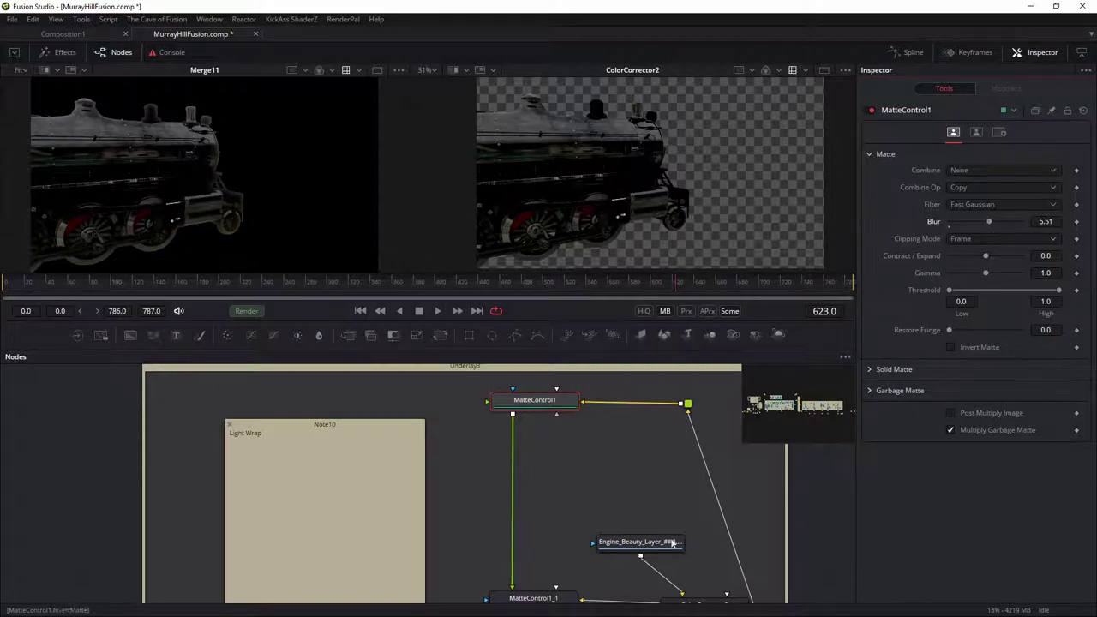
drag(547, 530, 529, 557)
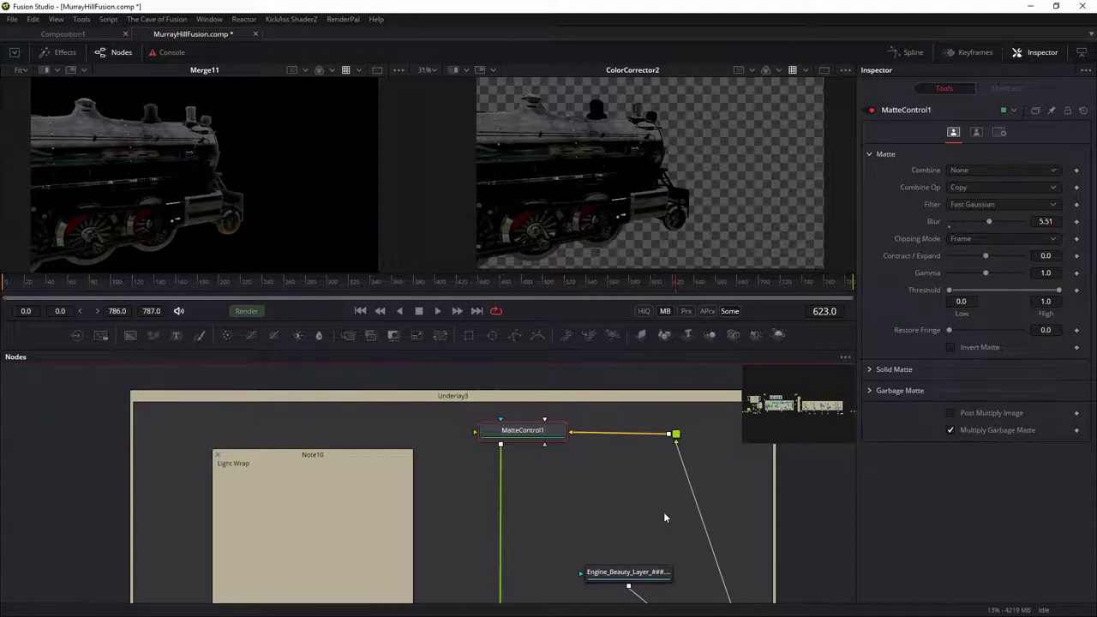
drag(601, 499, 684, 533)
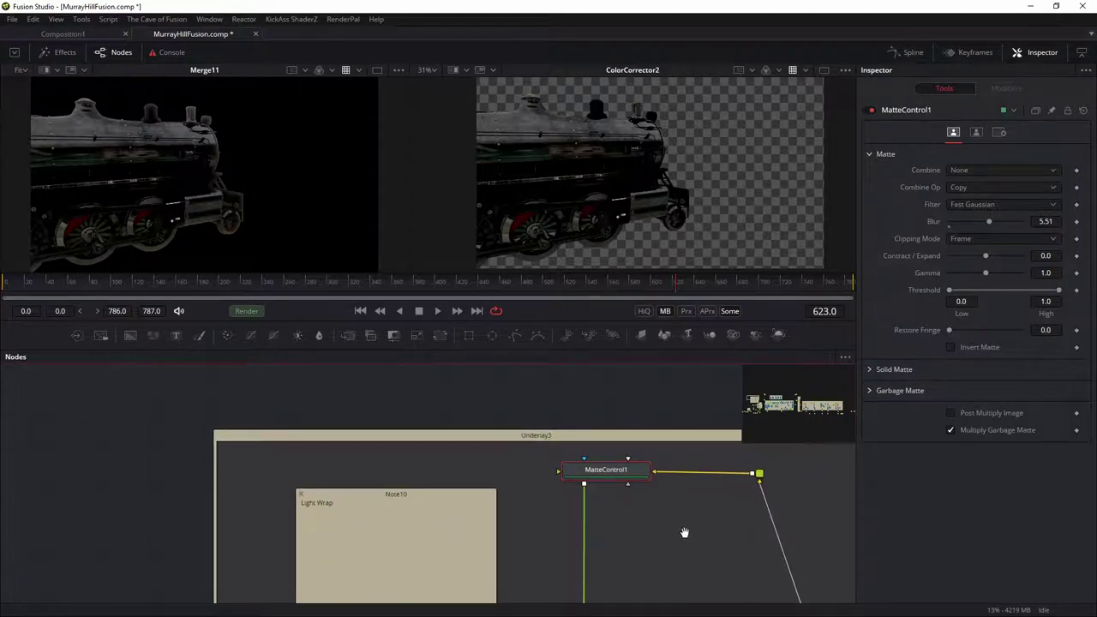
scroll(495, 459, down, 3)
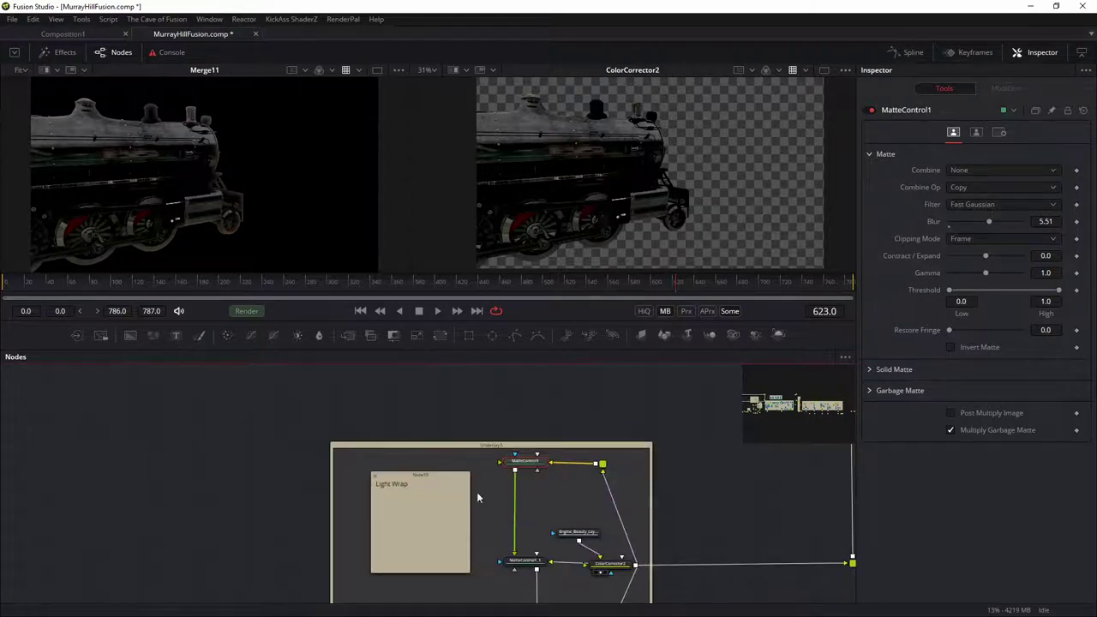
Step: Load PipeRouter14's locomotive-over-transparency output into the right viewer
drag(693, 501, 198, 469)
mouse_move(411, 421)
mouse_down()
mouse_move(254, 451)
mouse_move(230, 404)
mouse_move(387, 487)
mouse_move(404, 363)
mouse_move(280, 456)
mouse_up()
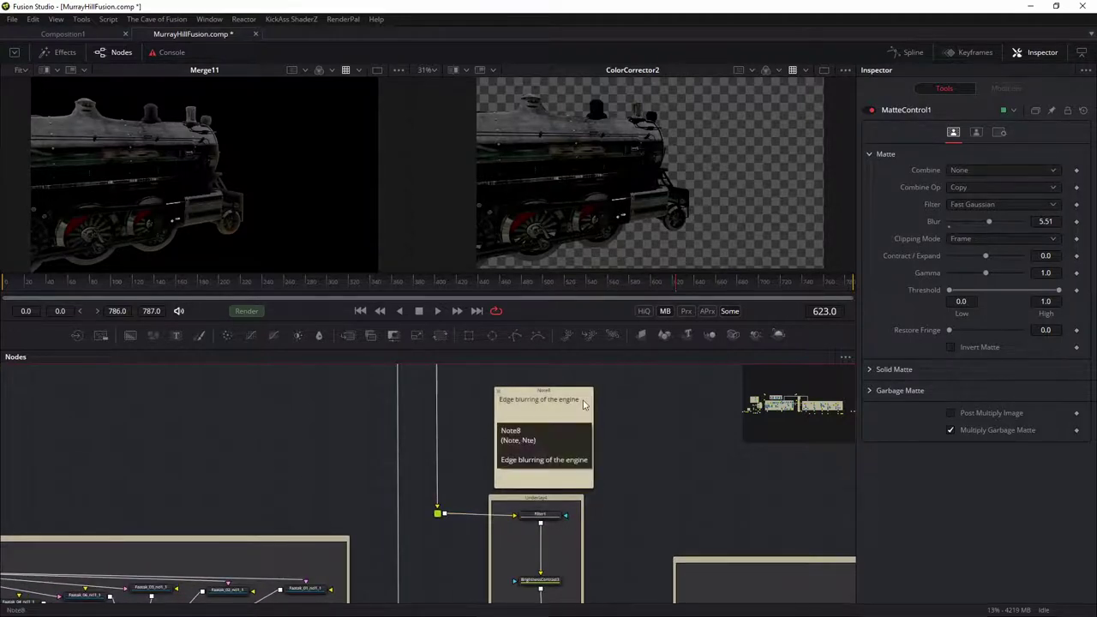
scroll(524, 488, up, 2)
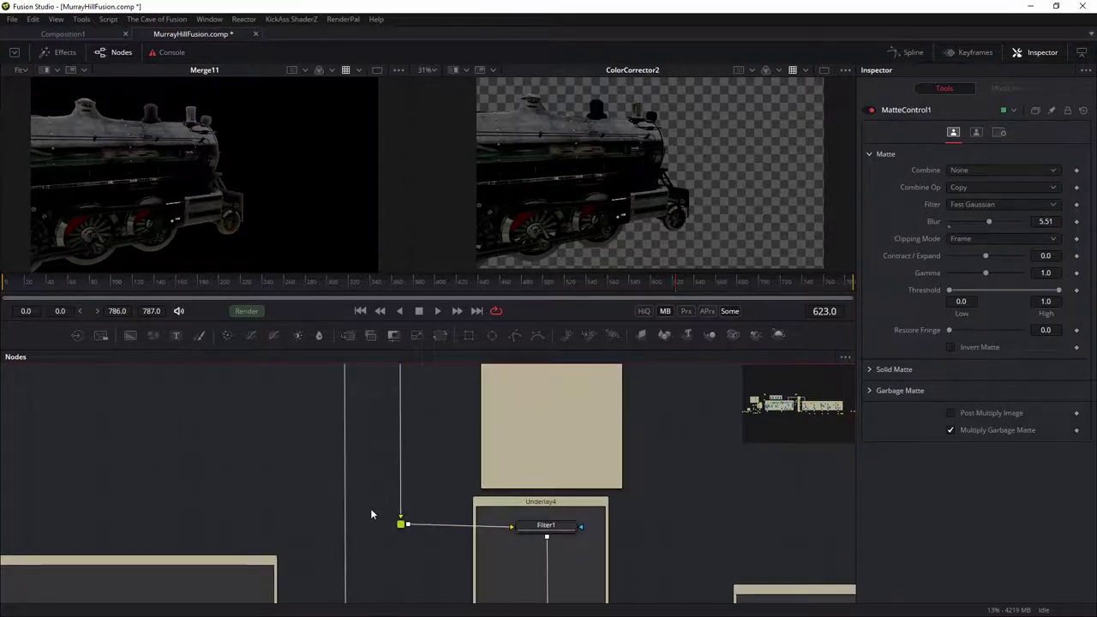
drag(399, 529, 561, 211)
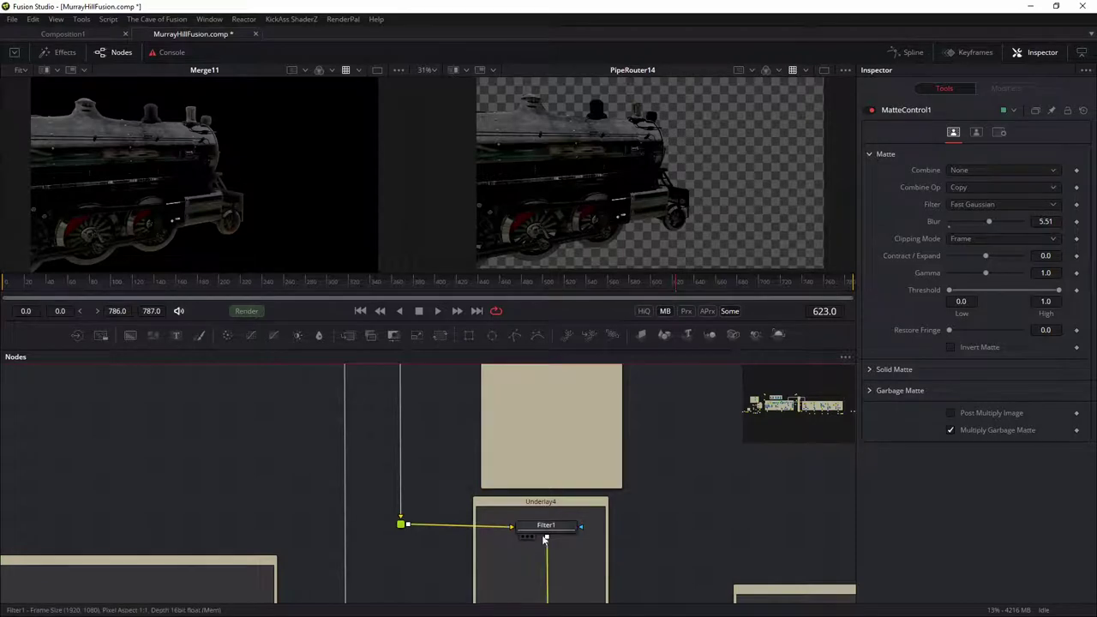
Step: Show Filter1's Sobel edge outline in the left viewer with its settings, then view its alpha
drag(549, 529, 270, 216)
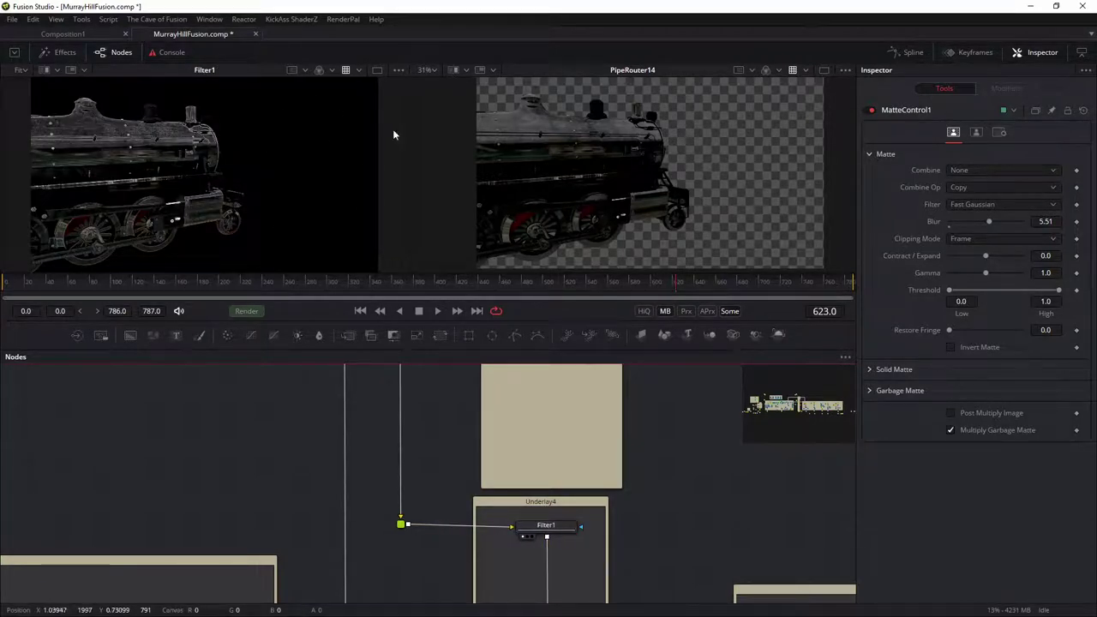
click(563, 531)
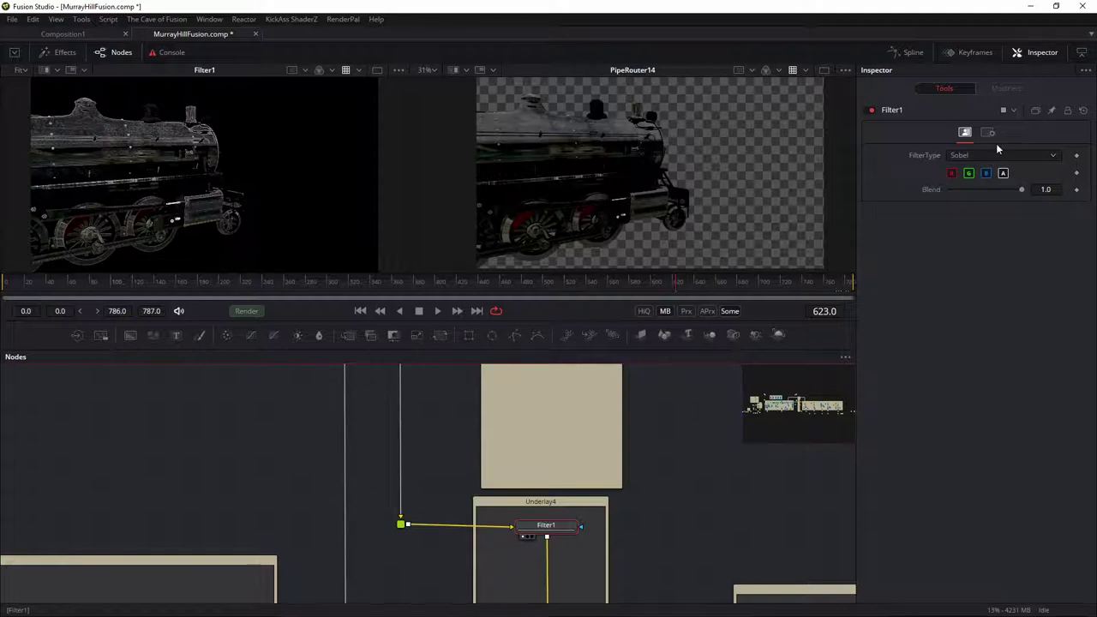
drag(583, 538, 603, 439)
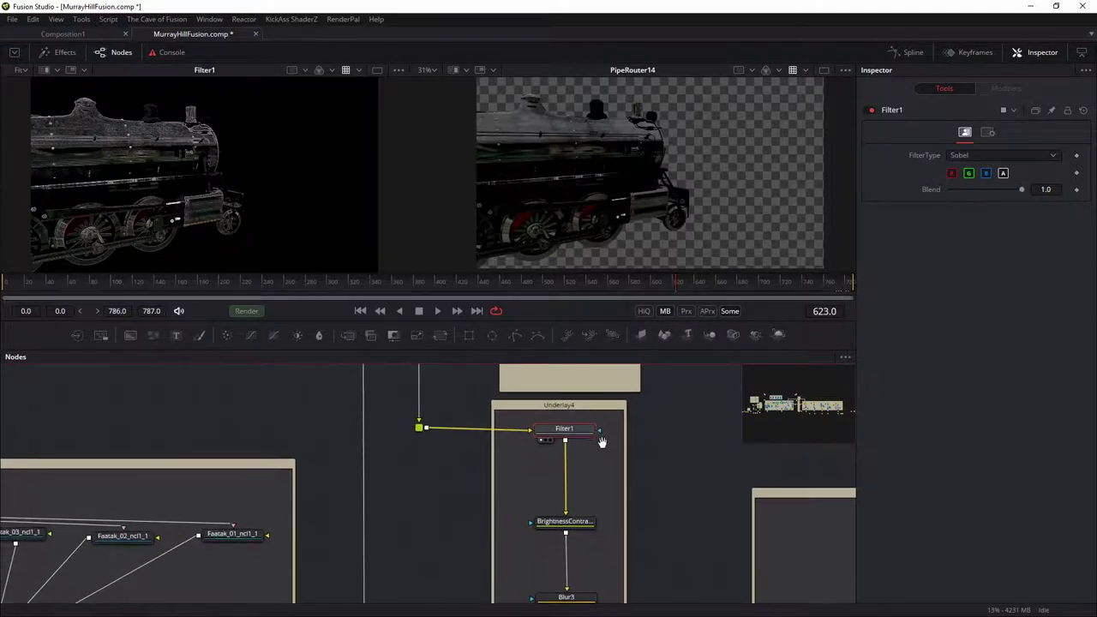
click(321, 71)
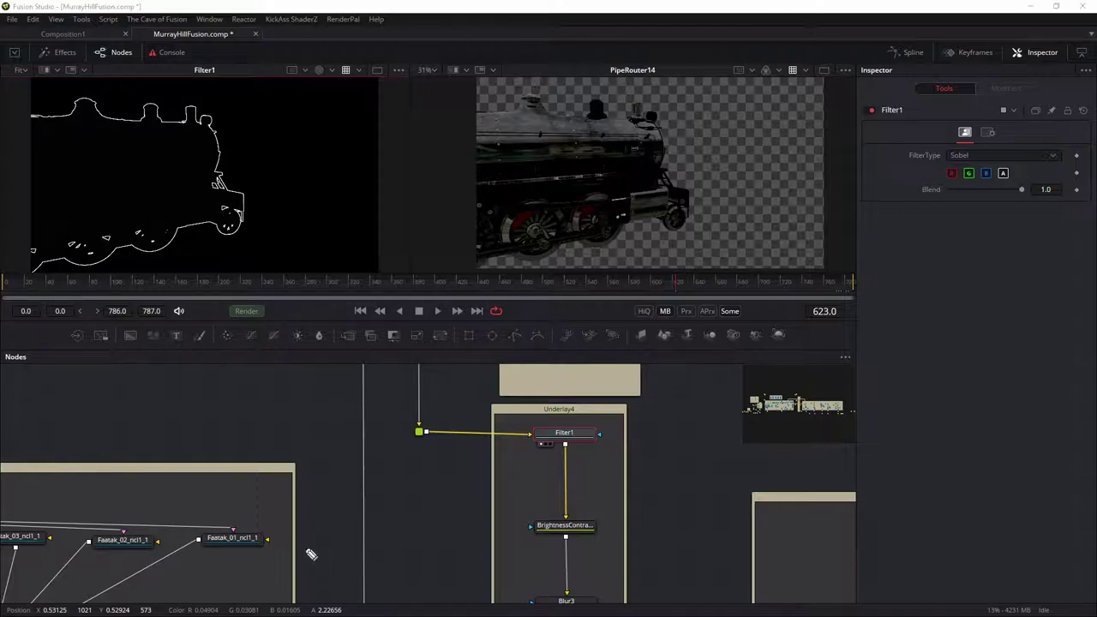
Step: Check the sampled pixel's alpha value, then show BrightnessContrast3's settings (Gain 1.0, Gamma 1.0, Clip White)
mouse_move(306, 610)
mouse_down()
mouse_move(326, 597)
mouse_move(353, 609)
mouse_move(293, 610)
mouse_up()
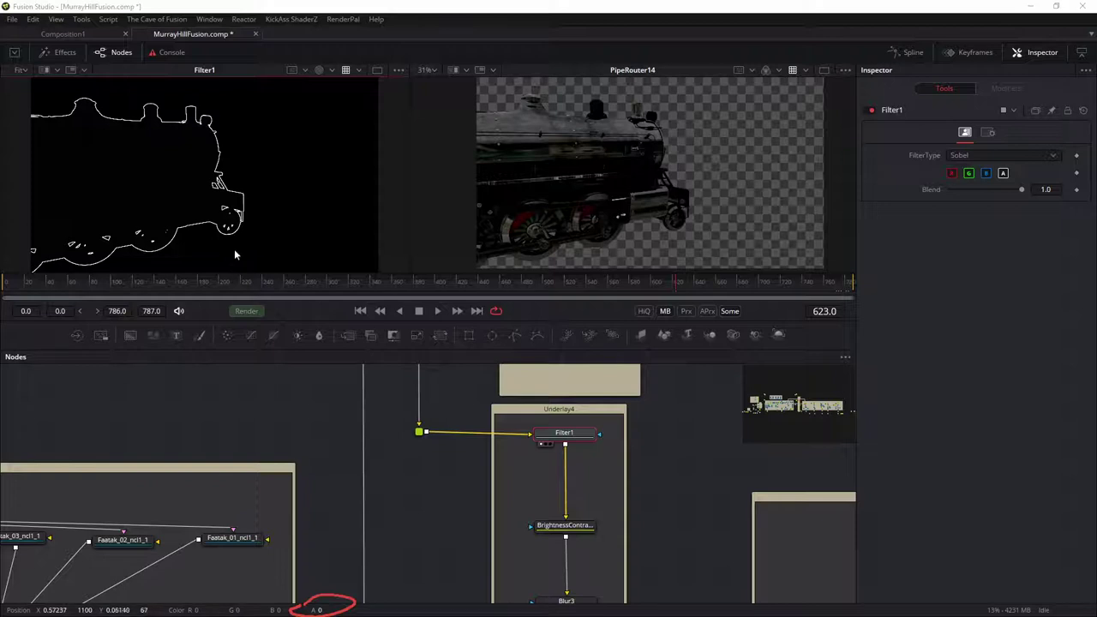
drag(521, 521, 525, 454)
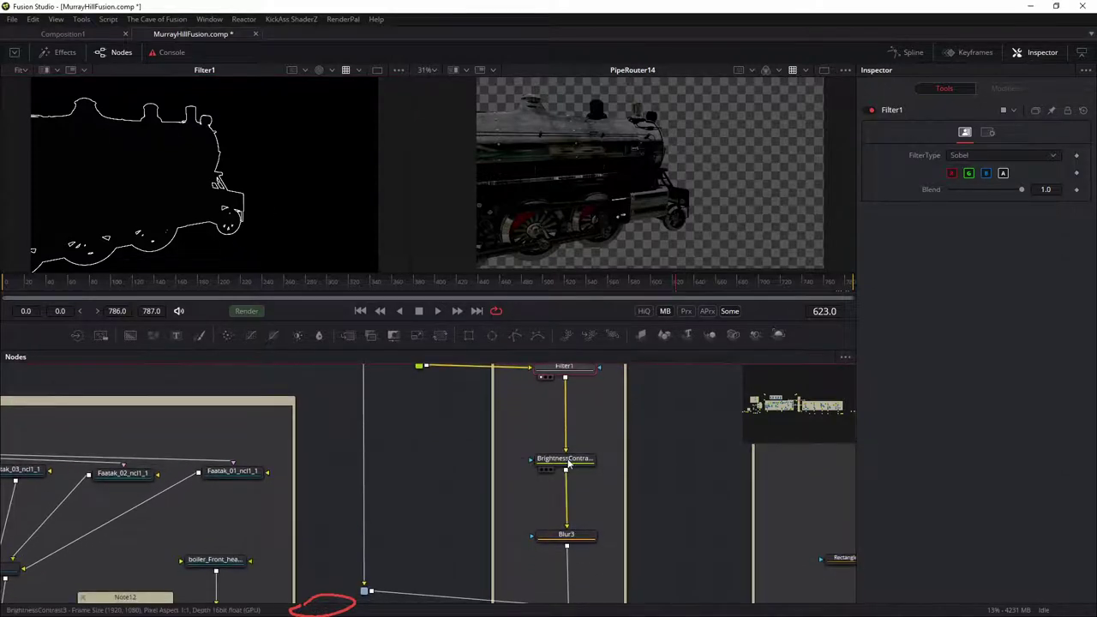
click(567, 461)
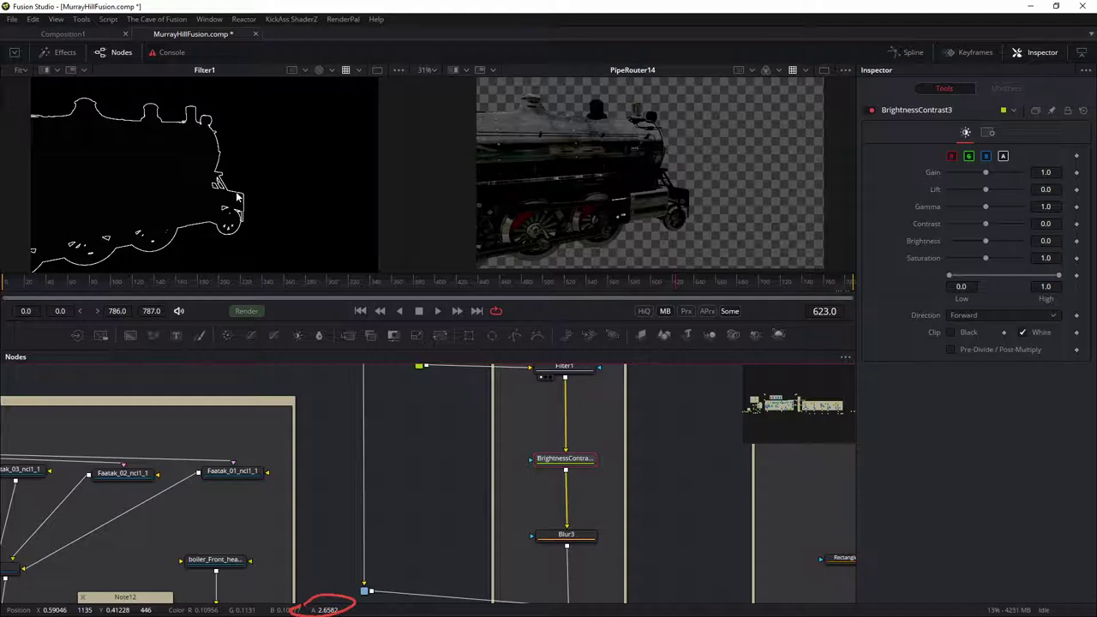
Step: Load BrightnessContrast3 into the left viewer, then switch the view to Blur3's thin edge outline
drag(564, 459, 212, 199)
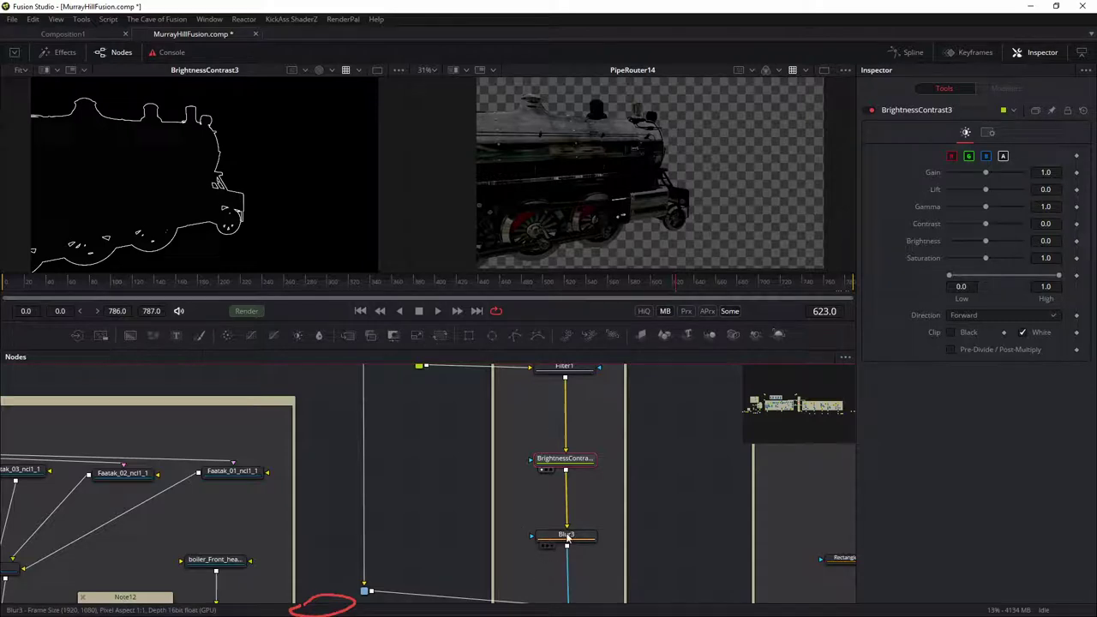
click(542, 545)
drag(525, 570, 565, 479)
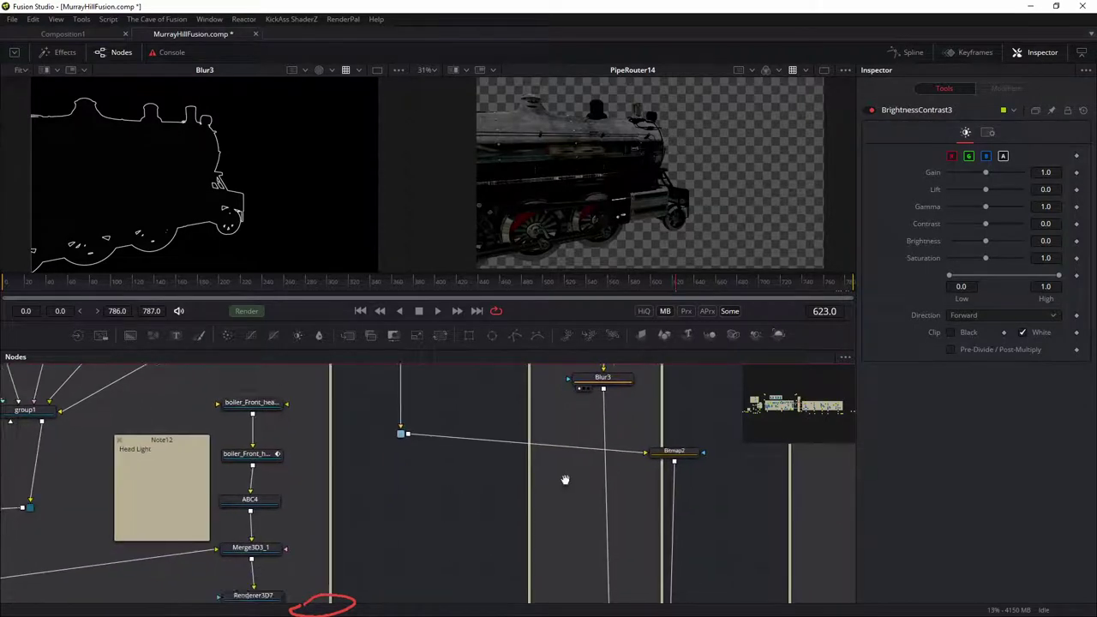
scroll(561, 493, down, 8)
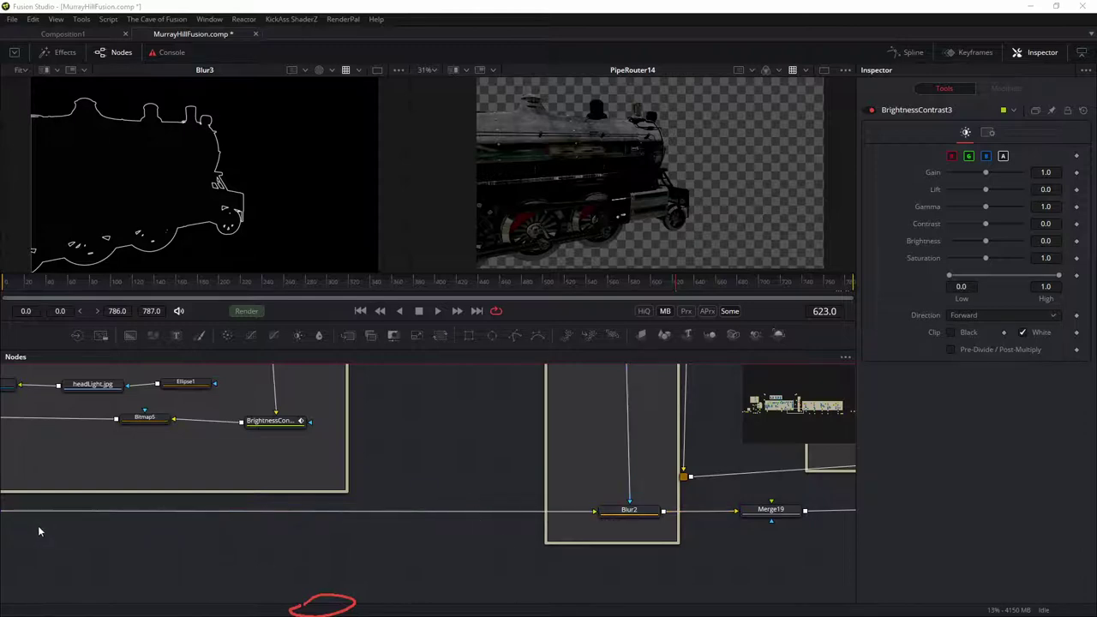
Step: Load Blur2 into the left viewer, showing the locomotive over the station backplate at frame 623
drag(277, 529, 88, 492)
drag(653, 496, 562, 505)
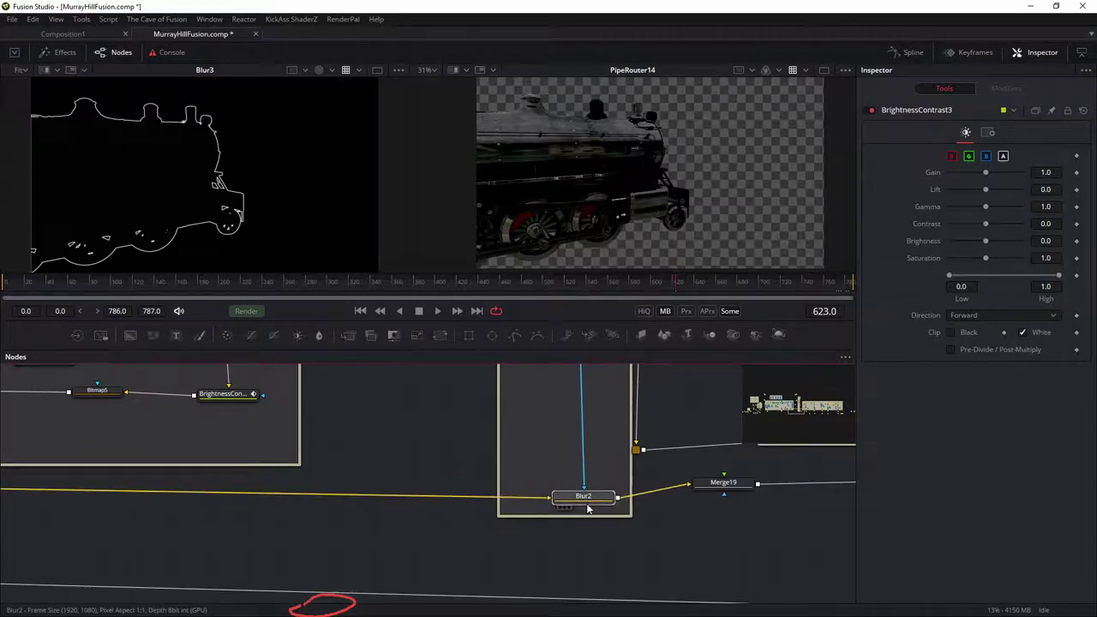
key(1)
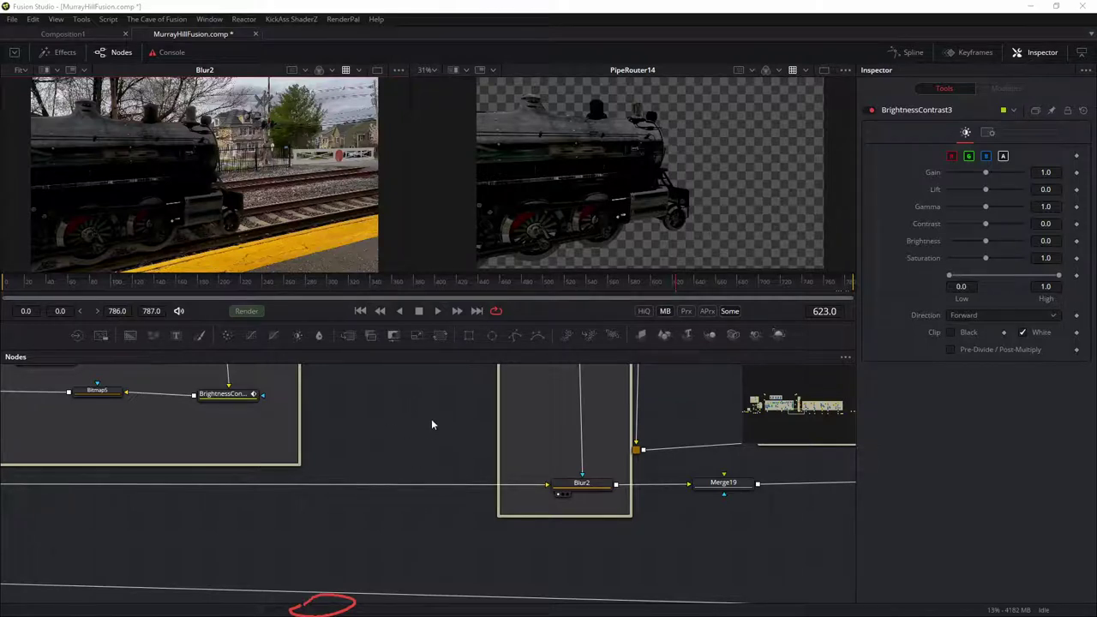
drag(397, 401, 654, 492)
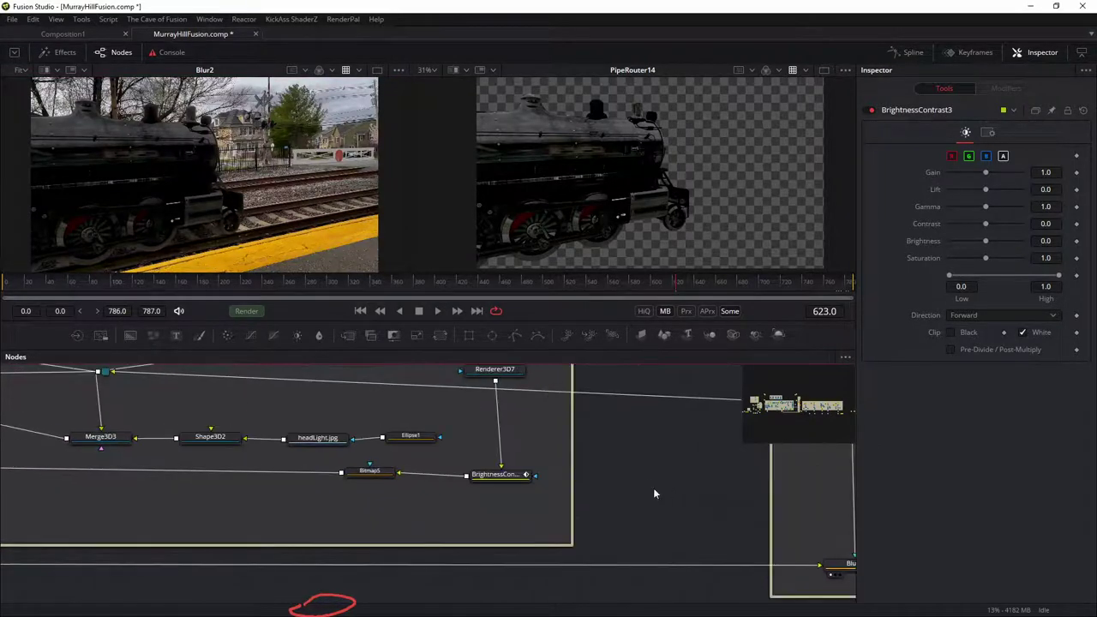
drag(143, 411, 678, 495)
drag(563, 493, 656, 480)
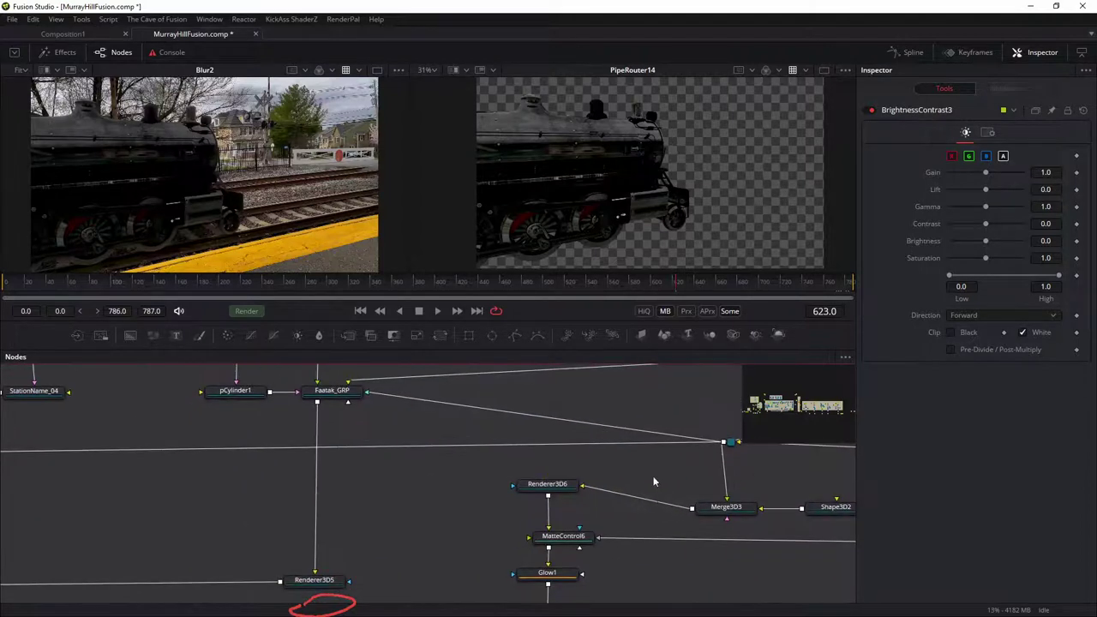
drag(150, 480, 709, 488)
drag(139, 465, 591, 600)
drag(292, 475, 503, 431)
drag(397, 456, 536, 412)
drag(108, 567, 297, 452)
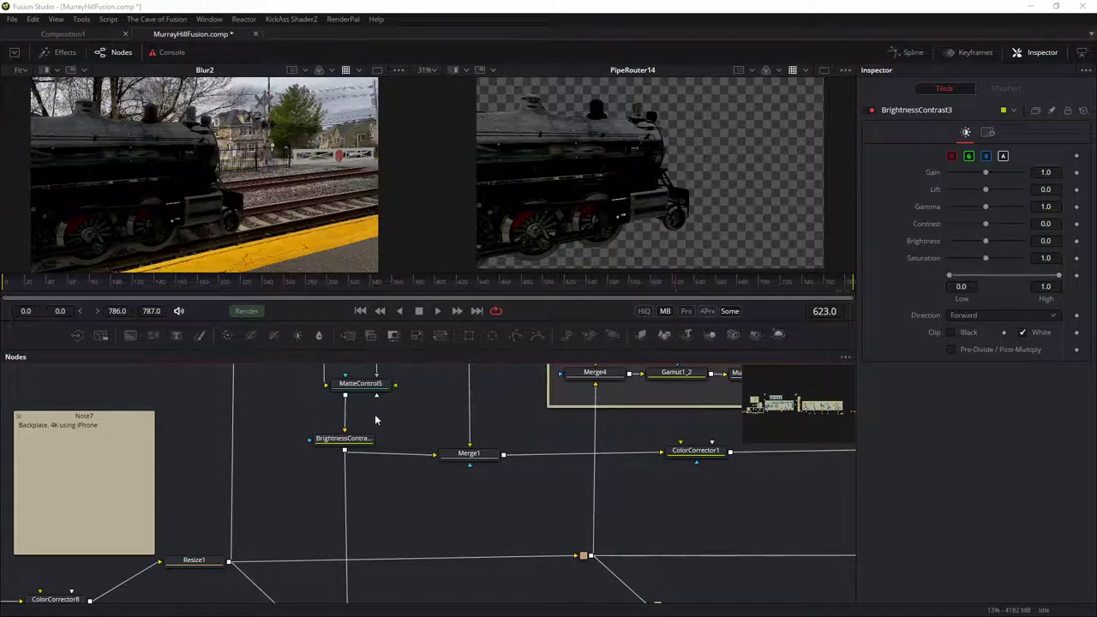
drag(303, 436, 299, 561)
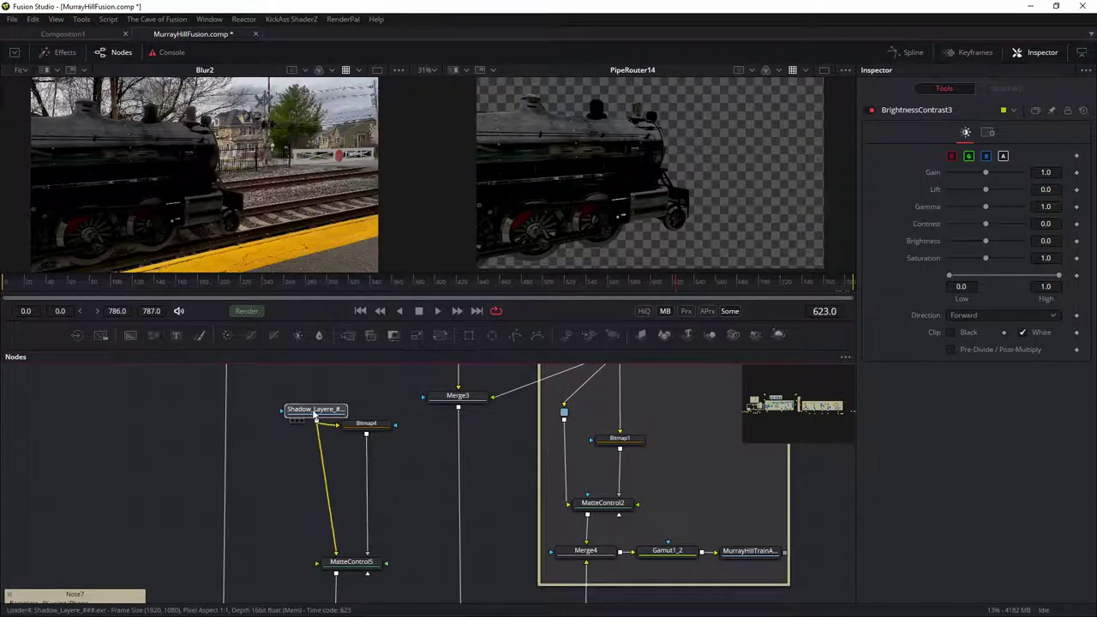
Step: View the Shadow_Layer loader image, then Bitmap4's white matte with the soft shadow streak
drag(312, 416, 200, 170)
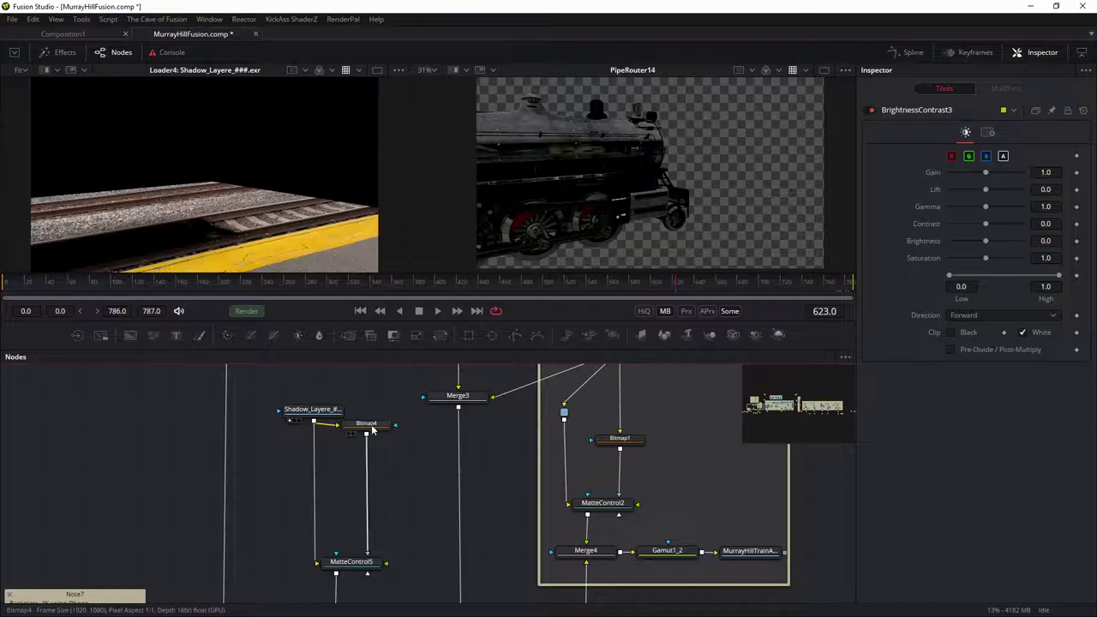
drag(369, 426, 218, 244)
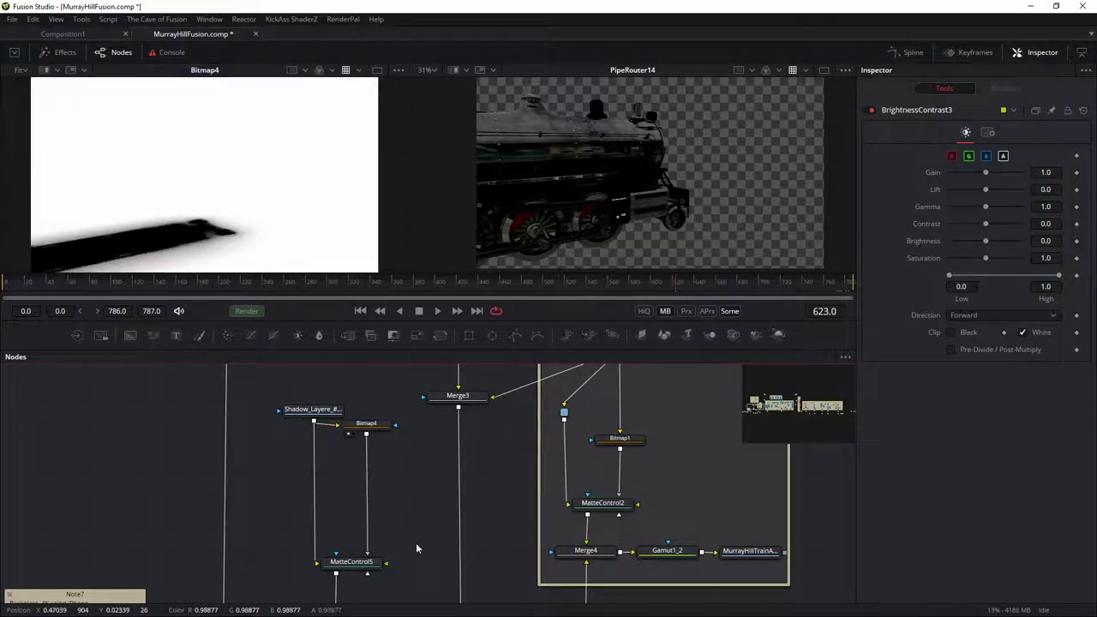
Step: View MatteControl5, BrightnessContrast1, then Merge12's Murray Hill station backplate in the left viewer
scroll(404, 517, down, 3)
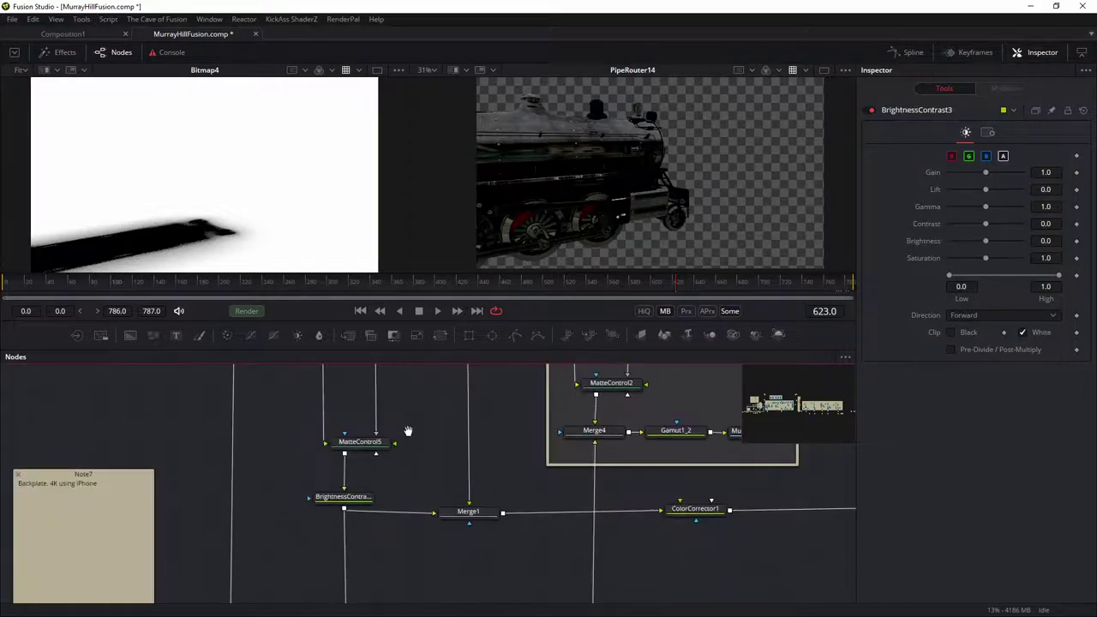
drag(360, 448, 256, 221)
drag(332, 499, 250, 193)
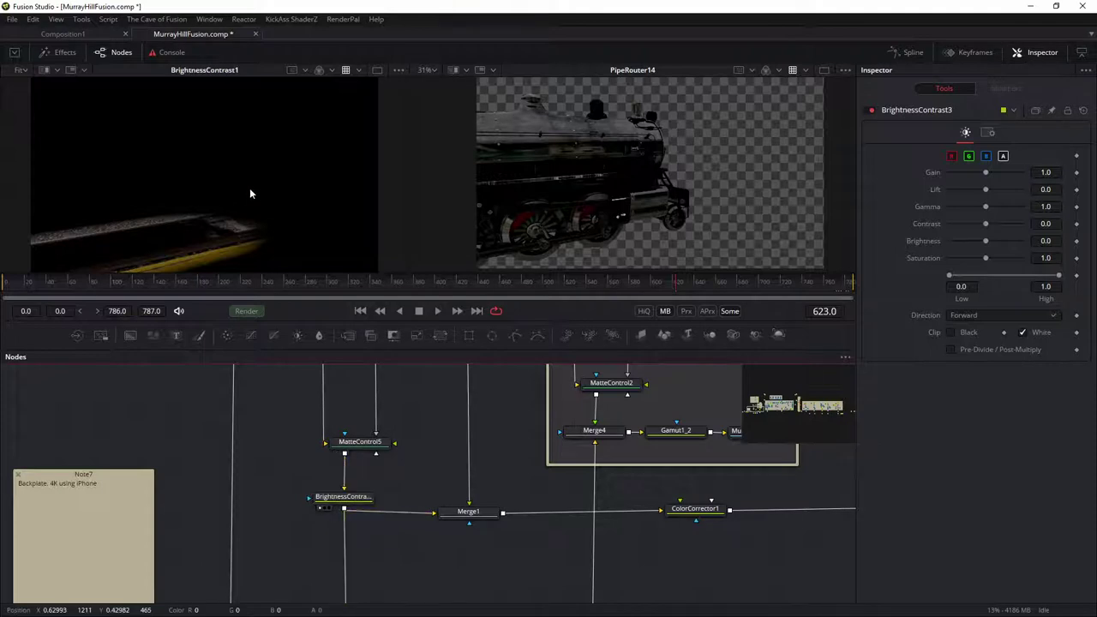
drag(399, 567, 422, 441)
drag(371, 566, 225, 142)
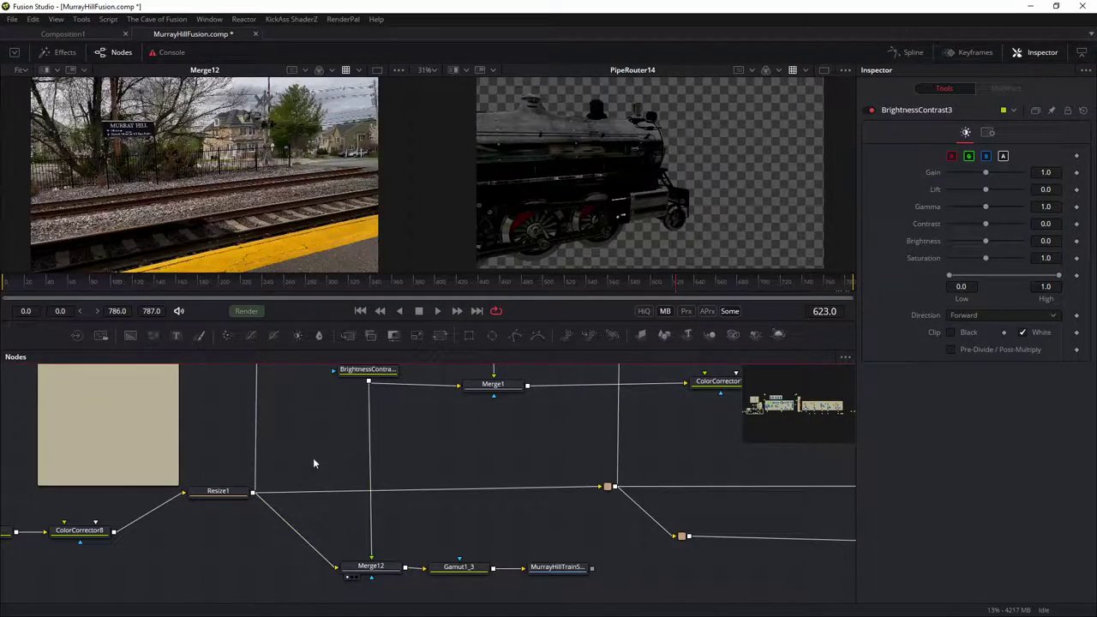
Step: Put Resize1 in the right viewer, show Merge12's merge settings, and scrub to frame 501
drag(218, 492, 632, 180)
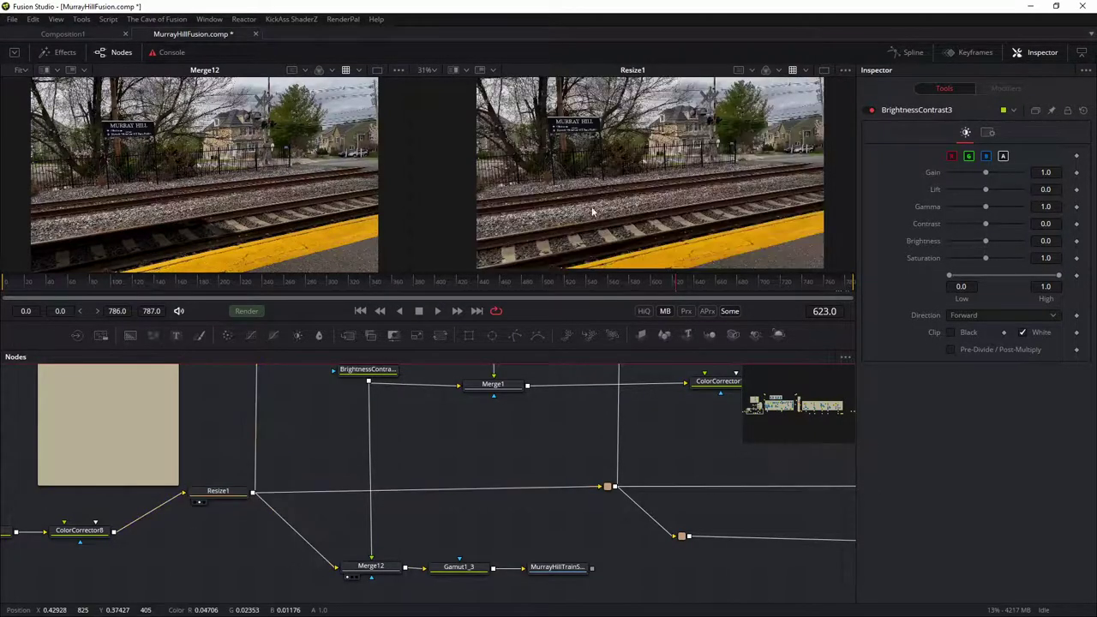
drag(365, 294, 349, 294)
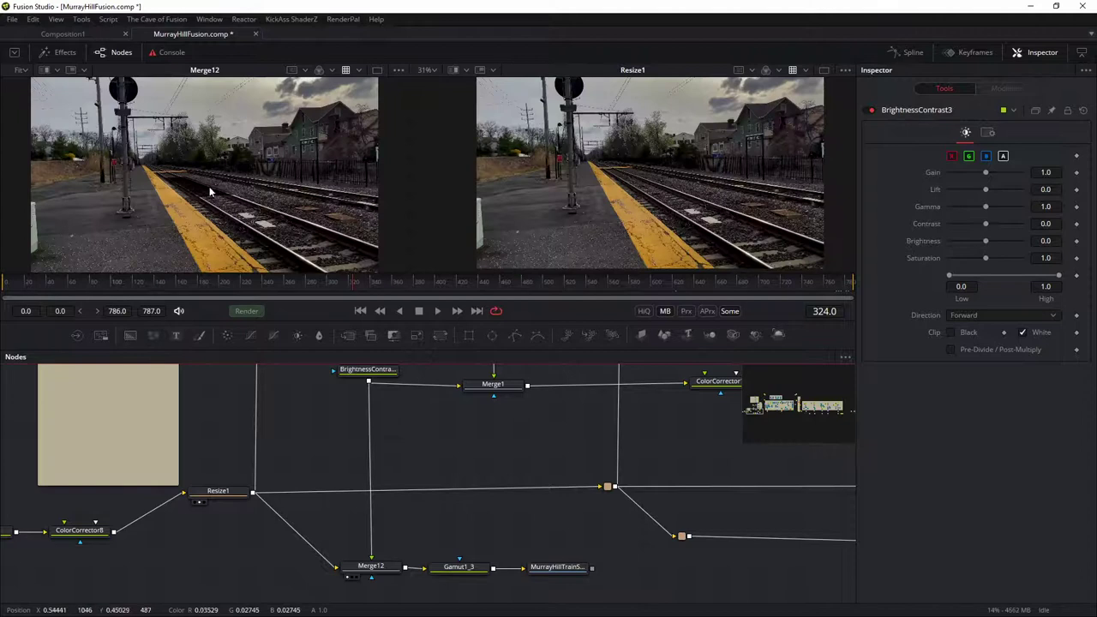
click(377, 567)
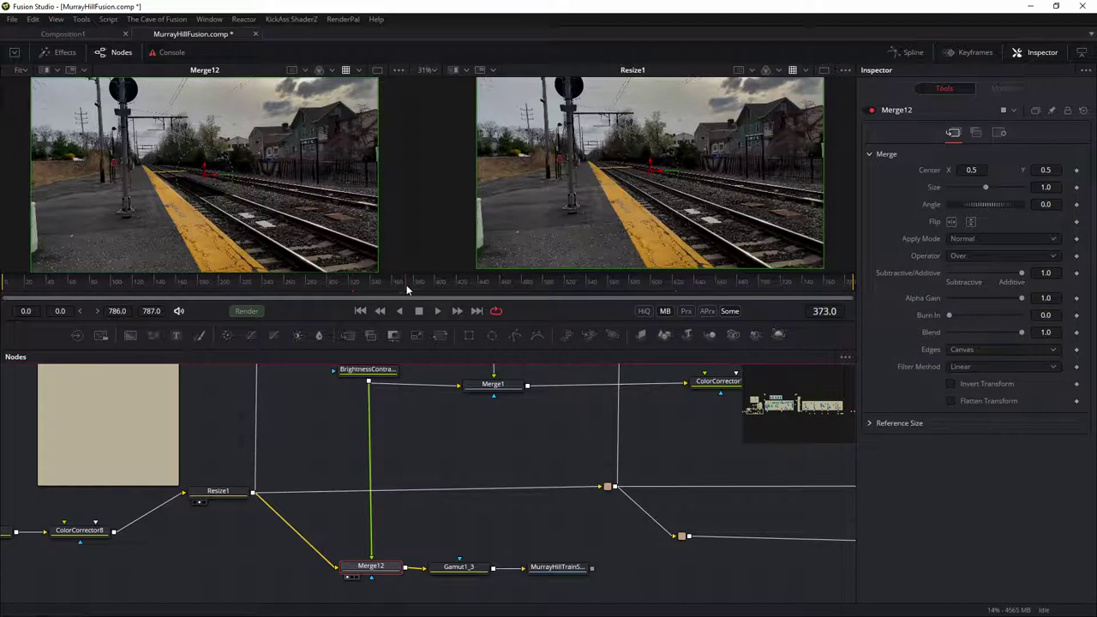
drag(409, 290, 546, 286)
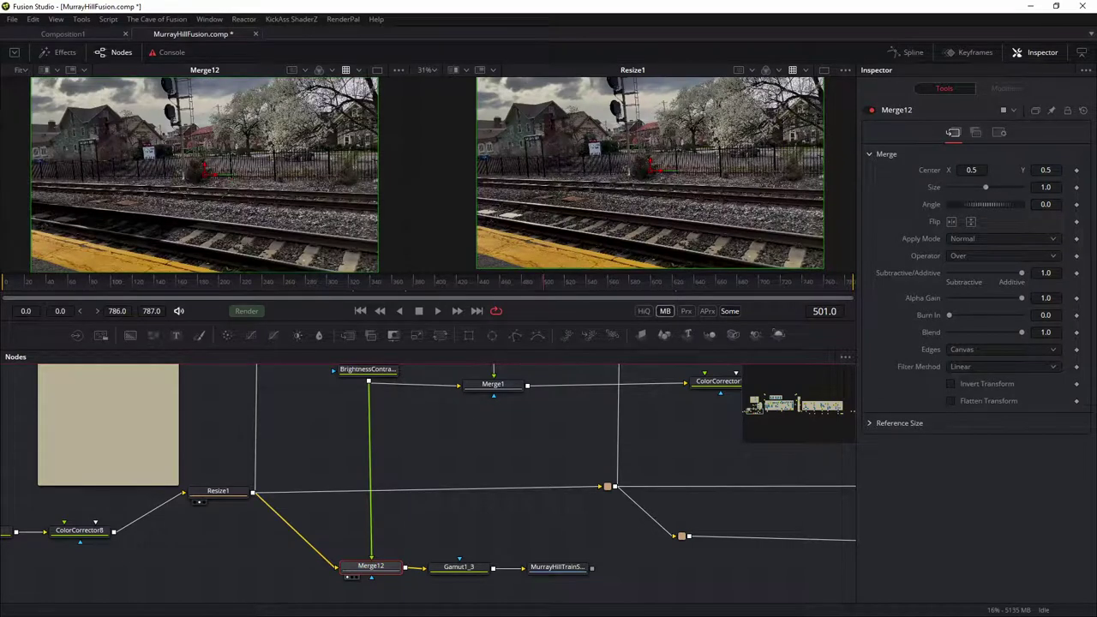
drag(481, 437, 150, 257)
scroll(430, 499, up, 3)
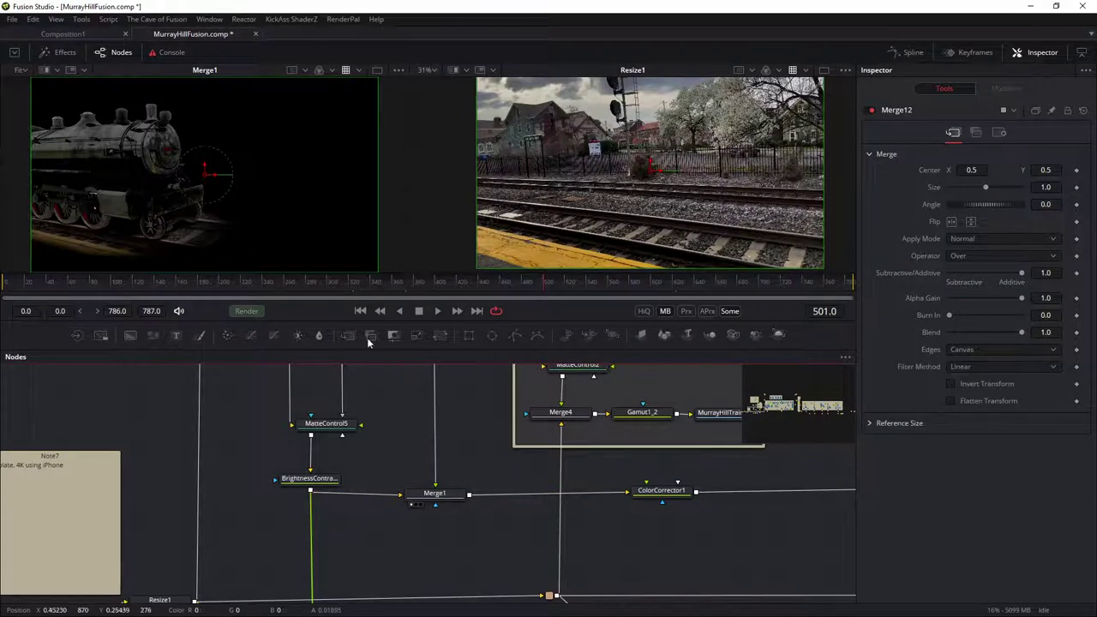
Step: Load ColorCorrector1's result into the left viewer
drag(635, 502, 352, 502)
key(1)
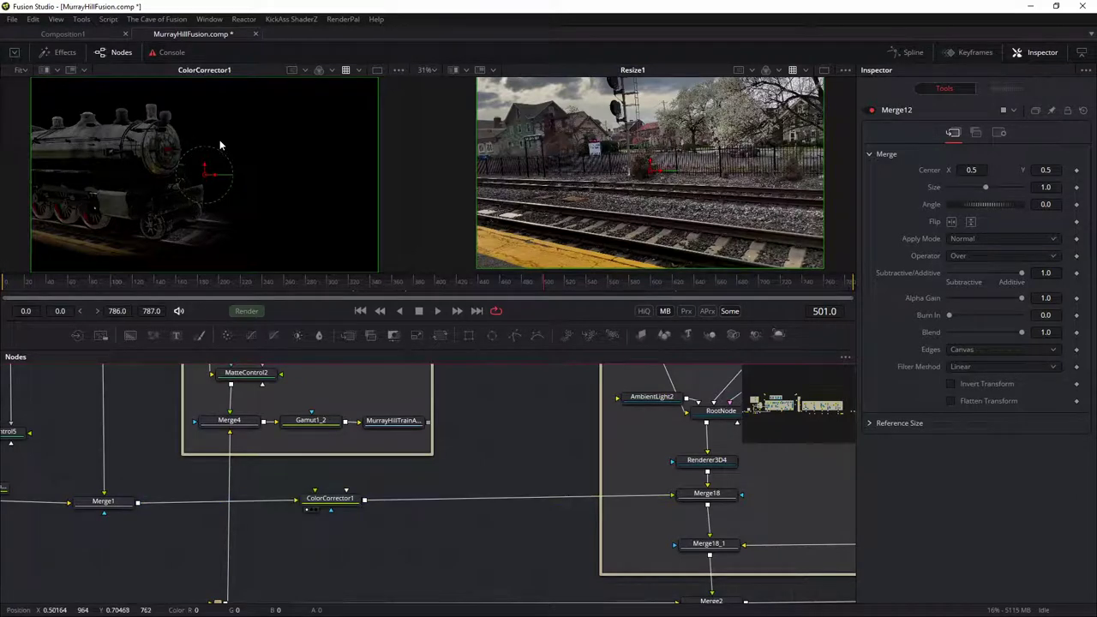
drag(526, 515, 278, 528)
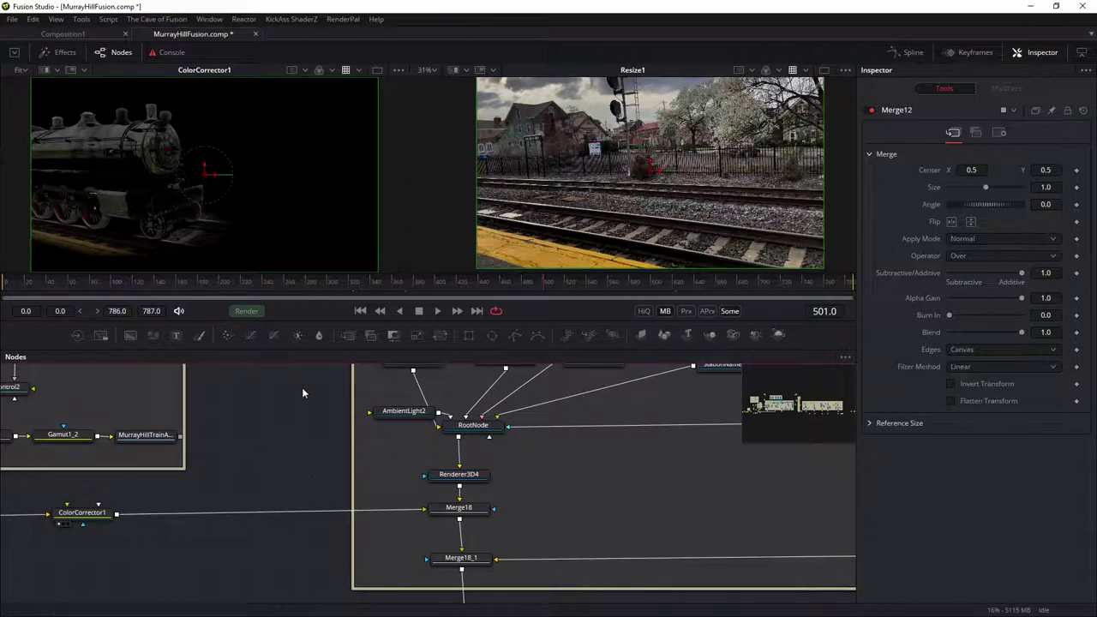
scroll(326, 499, down, 8)
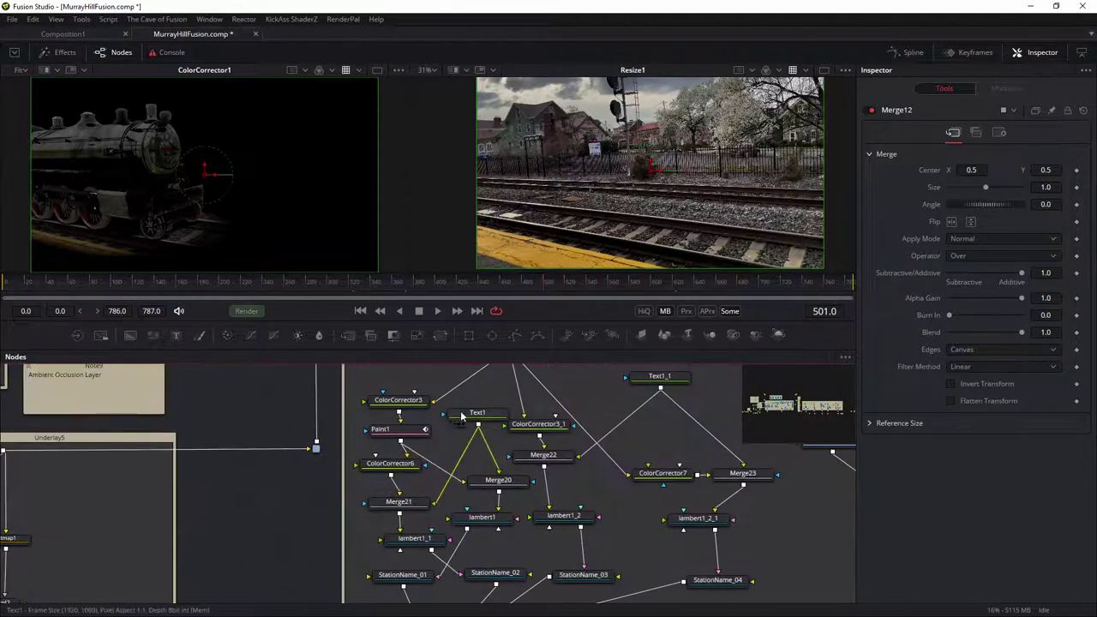
Step: Find the Underlay5 occlusion group and view MatteControl2's white occlusion-shaded locomotive over black
drag(482, 386, 507, 516)
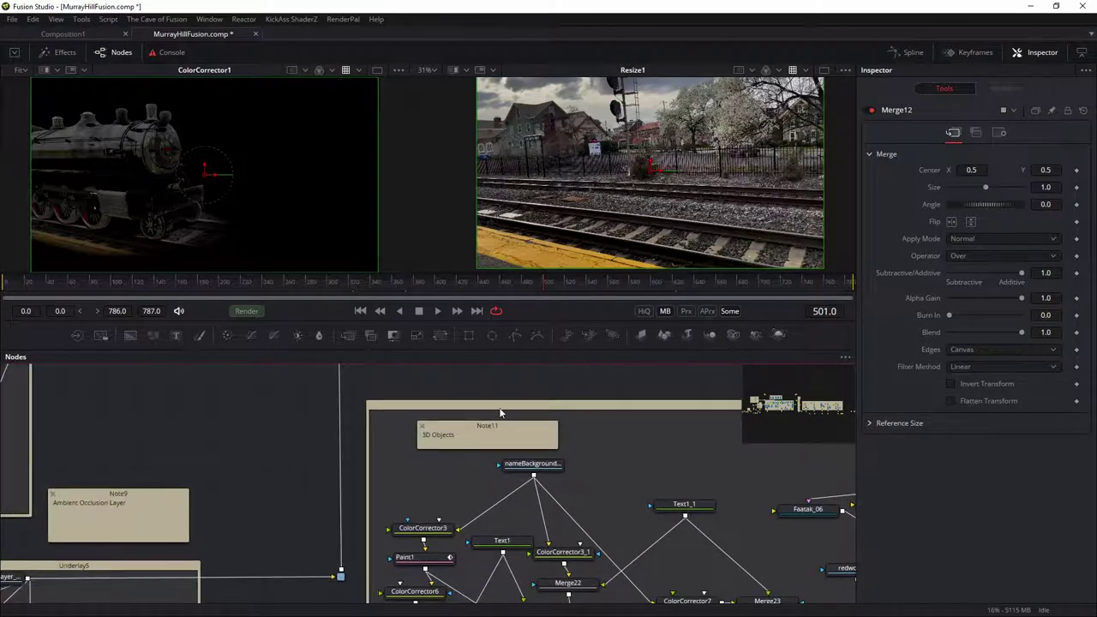
scroll(343, 485, left, 10)
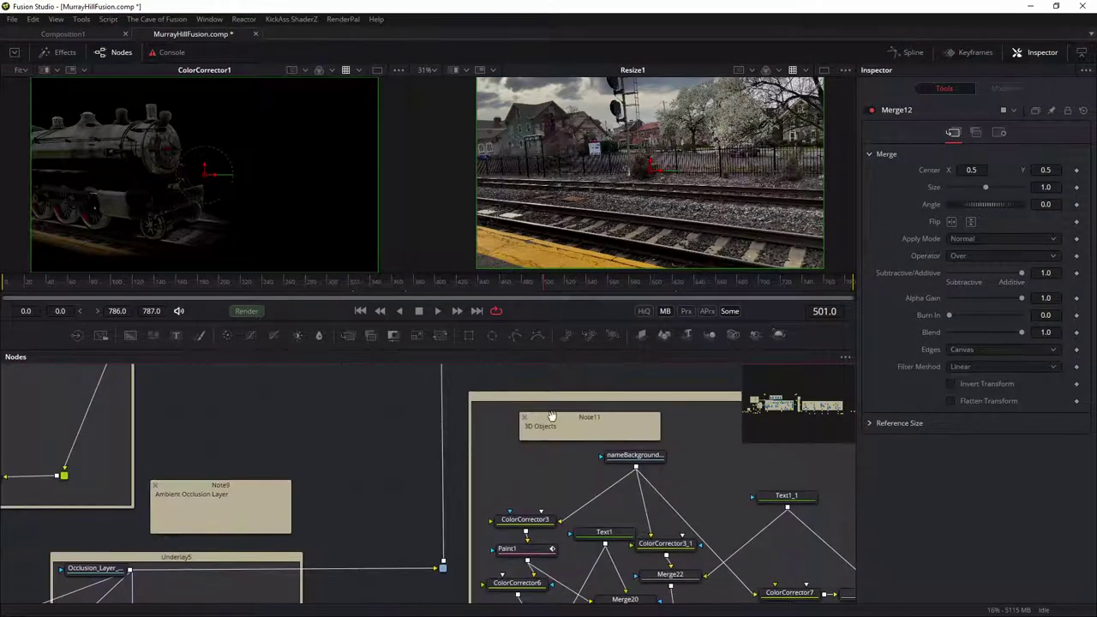
scroll(203, 440, down, 3)
drag(203, 439, 217, 464)
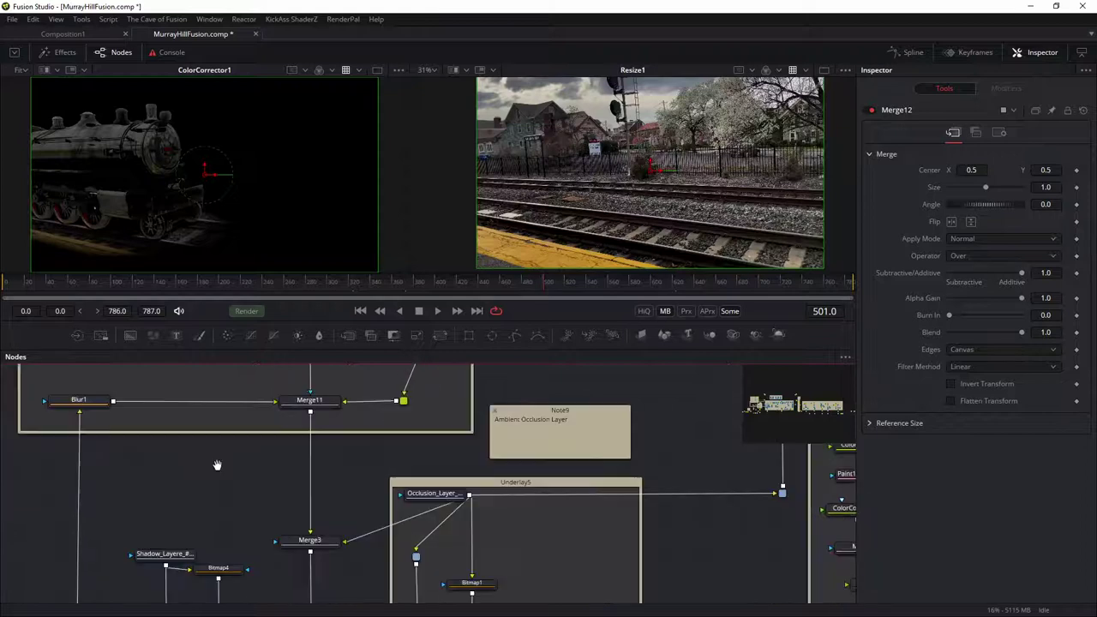
drag(527, 555, 583, 477)
drag(501, 577, 298, 252)
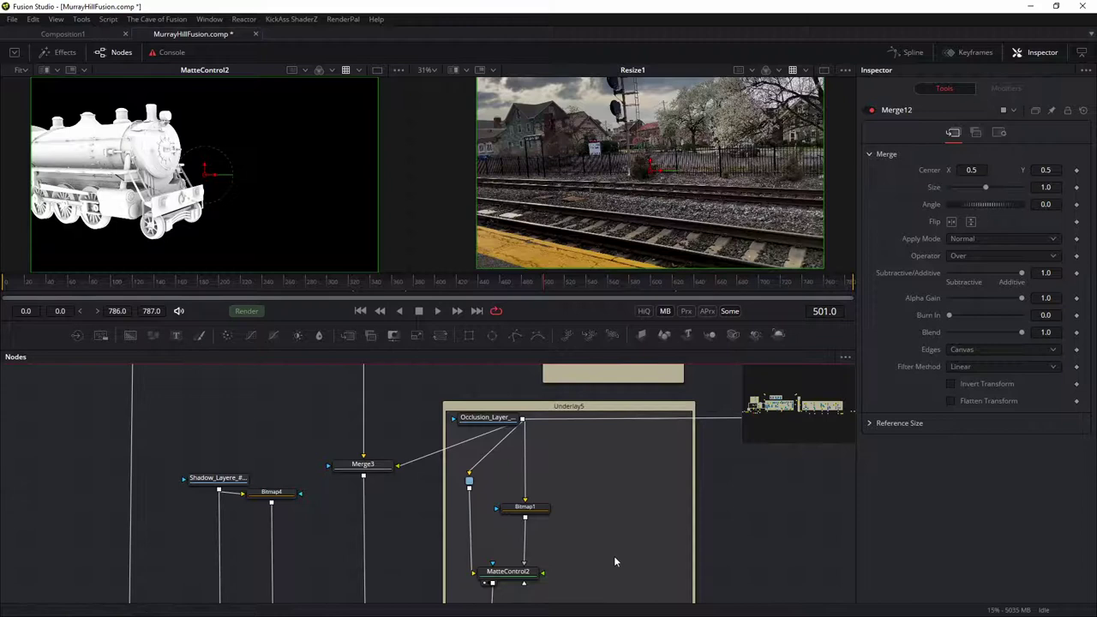
Step: Show Saver2's MurrayHillTrainAO.mov output, the white occlusion train, in the left viewer
scroll(614, 562, down, 5)
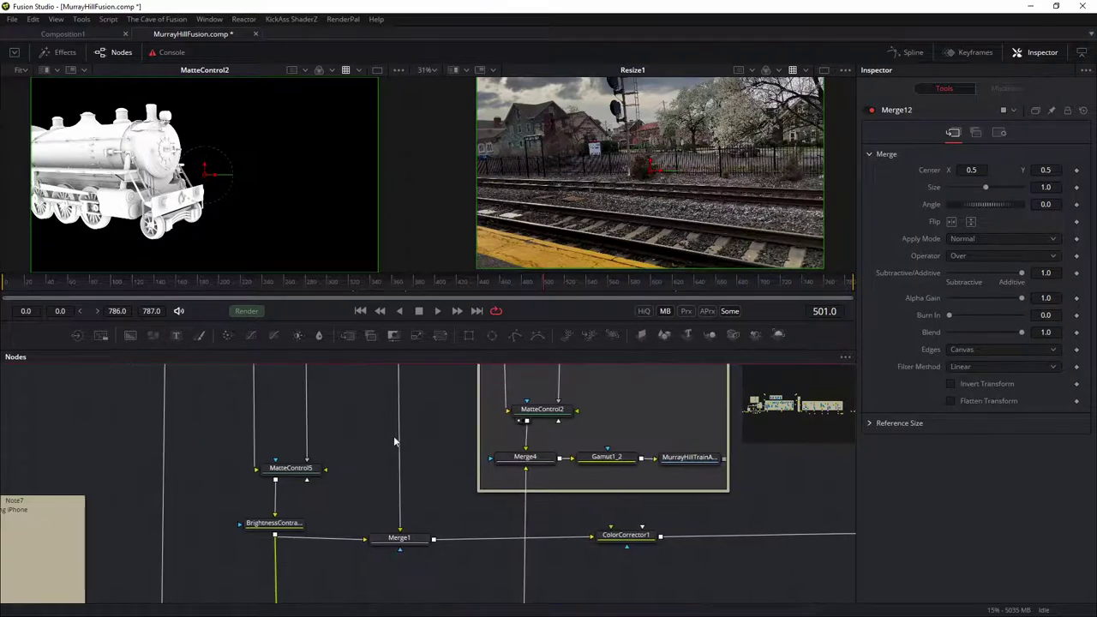
drag(680, 460, 272, 160)
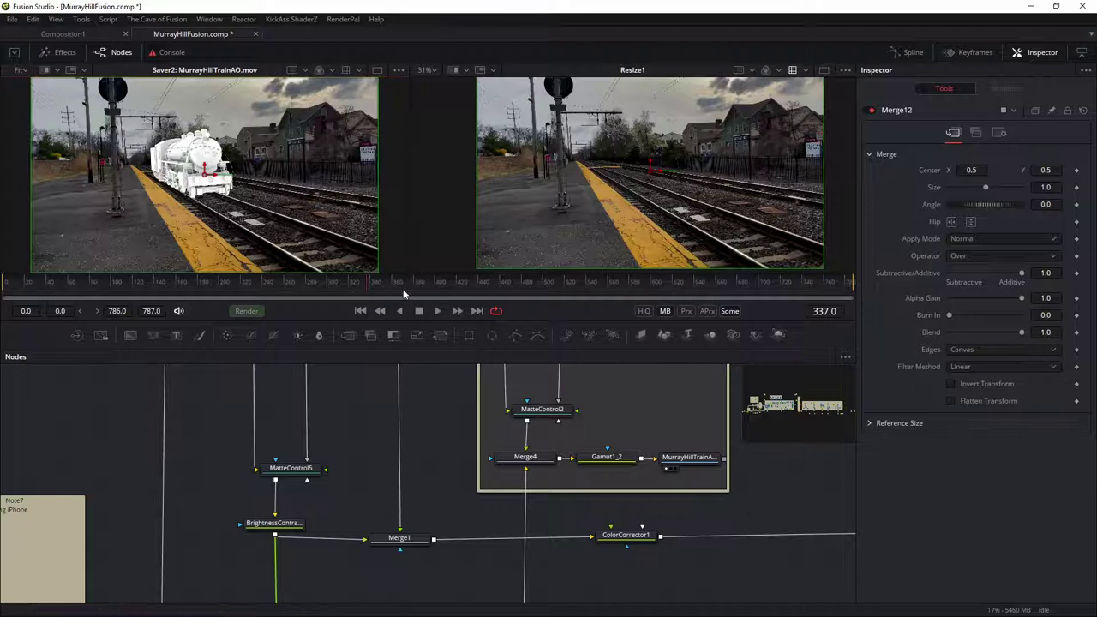
drag(666, 406, 481, 380)
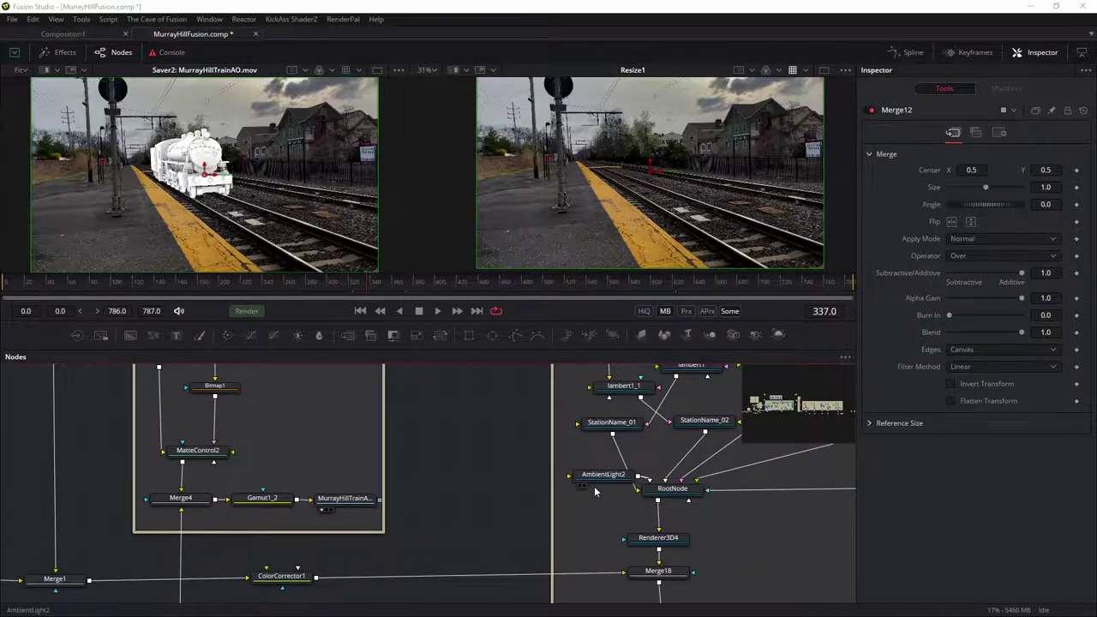
drag(463, 480, 413, 595)
drag(493, 445, 478, 449)
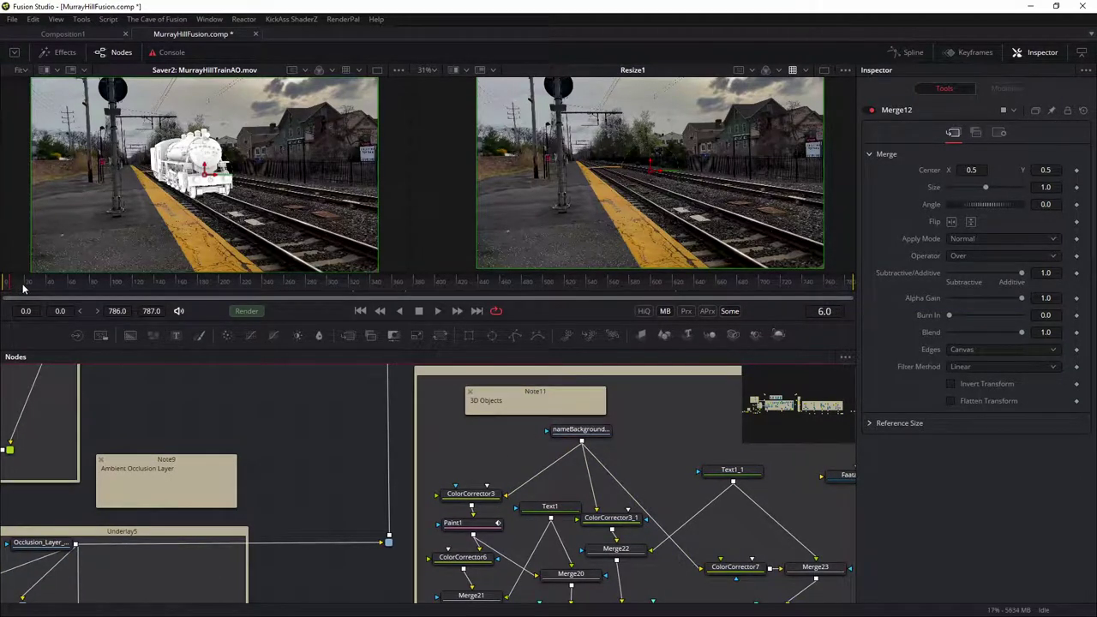
Step: At frame 6, view Text1's Moritzburg text in the right viewer and show its settings
click(23, 288)
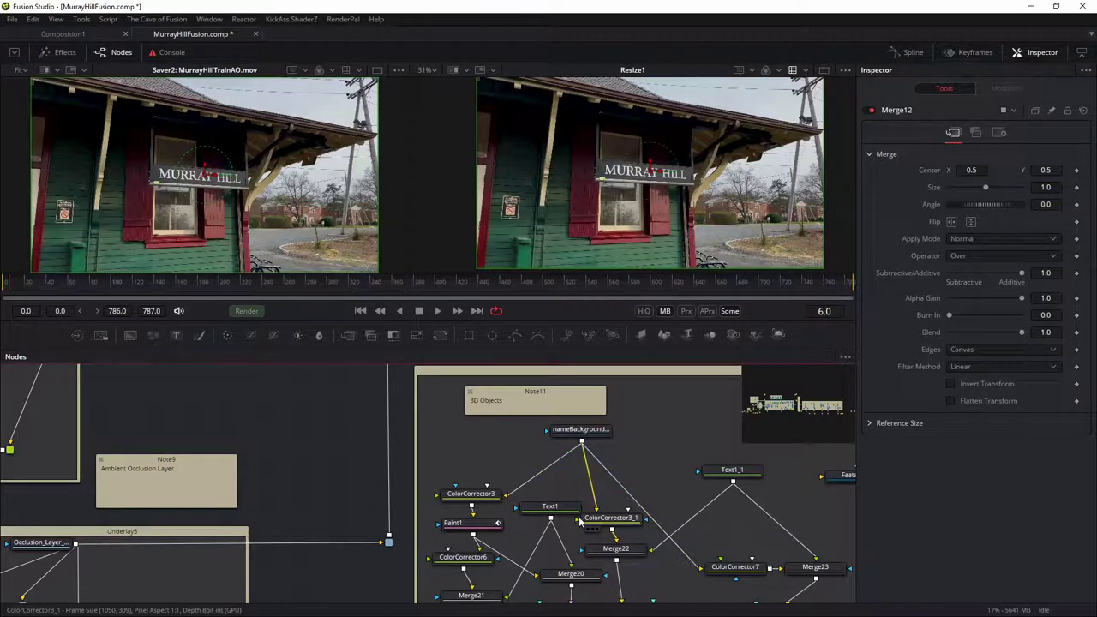
drag(550, 510, 614, 236)
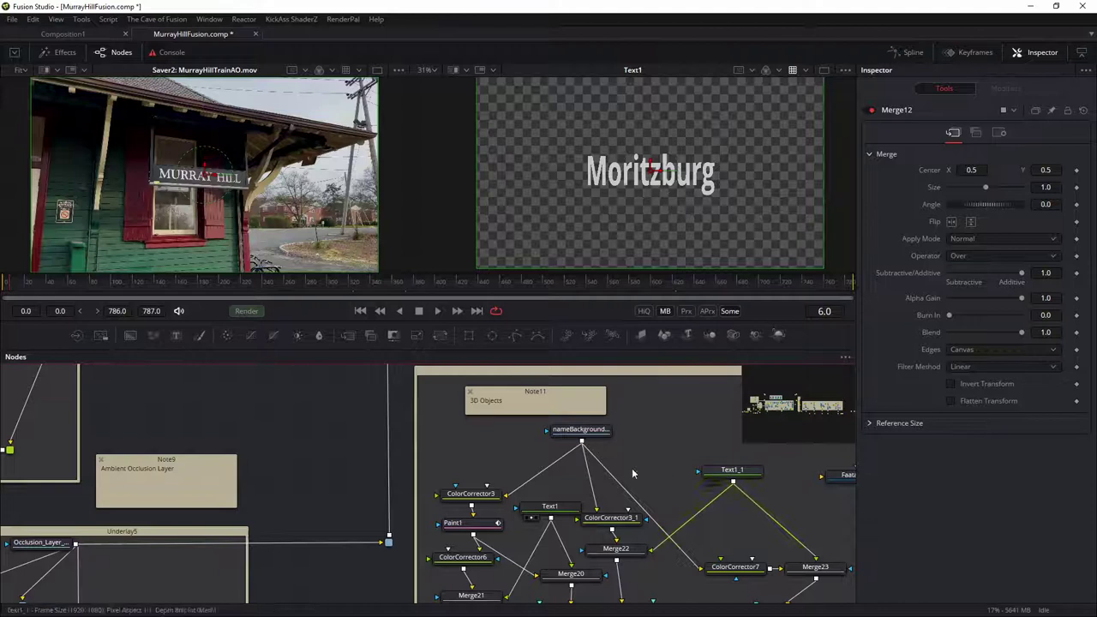
click(548, 508)
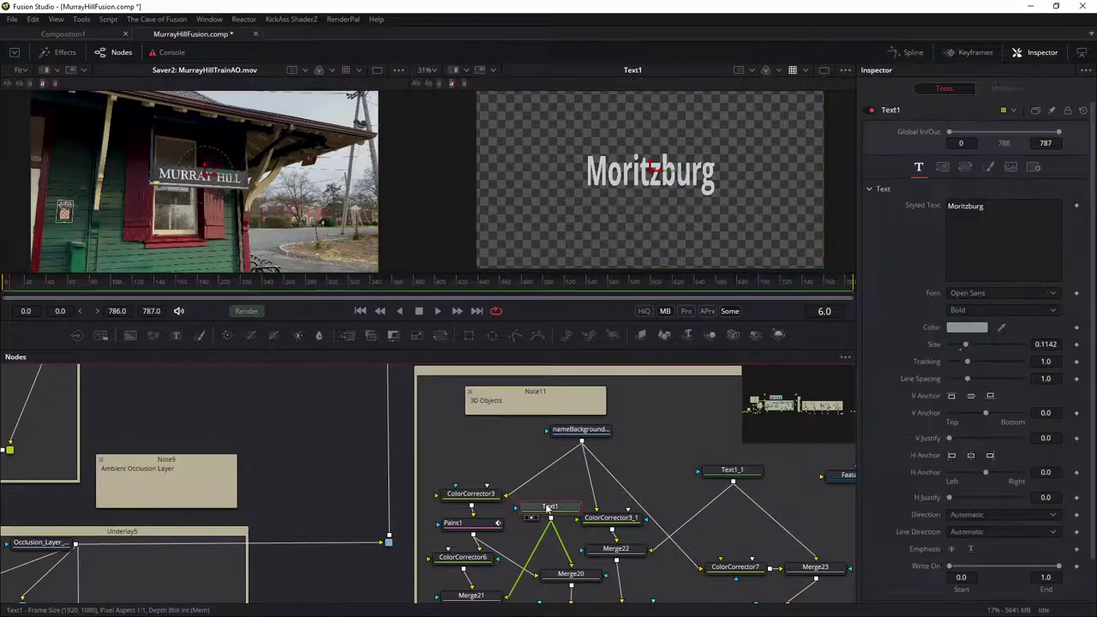
Step: View the nameBackground image, then the darkened ColorCorrector3 sign plate, in the right viewer
ctrl+click(584, 434)
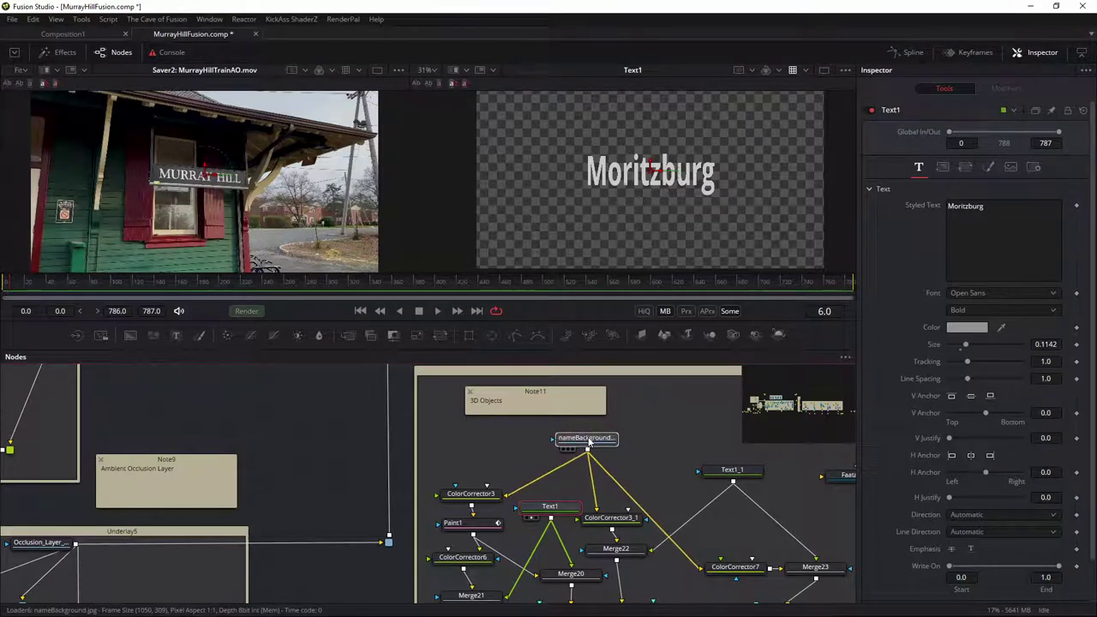
key(2)
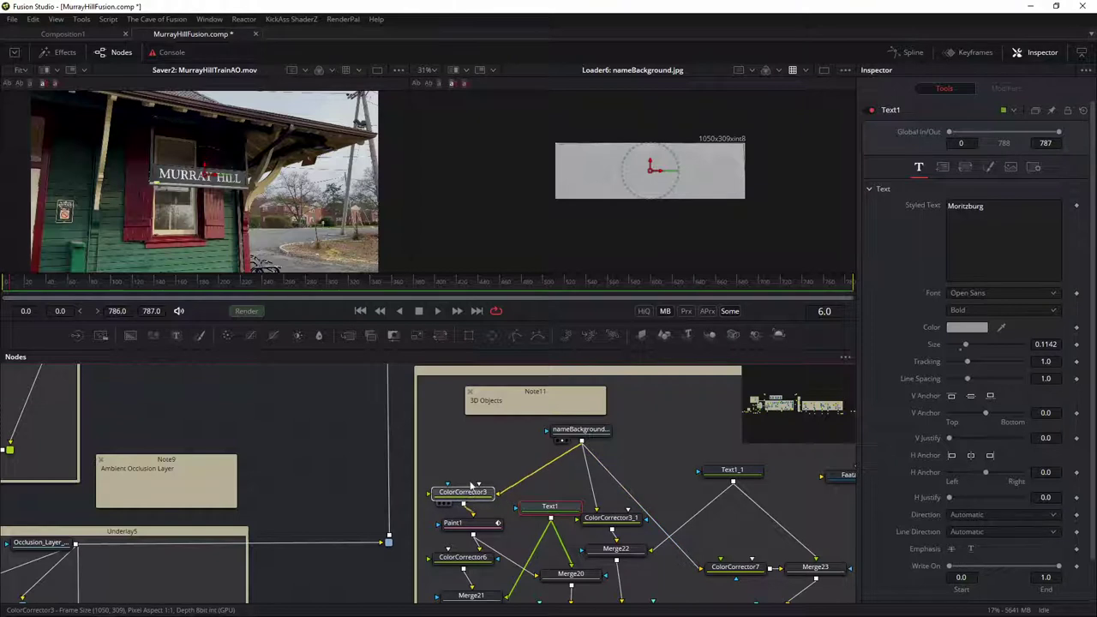
drag(477, 499, 622, 158)
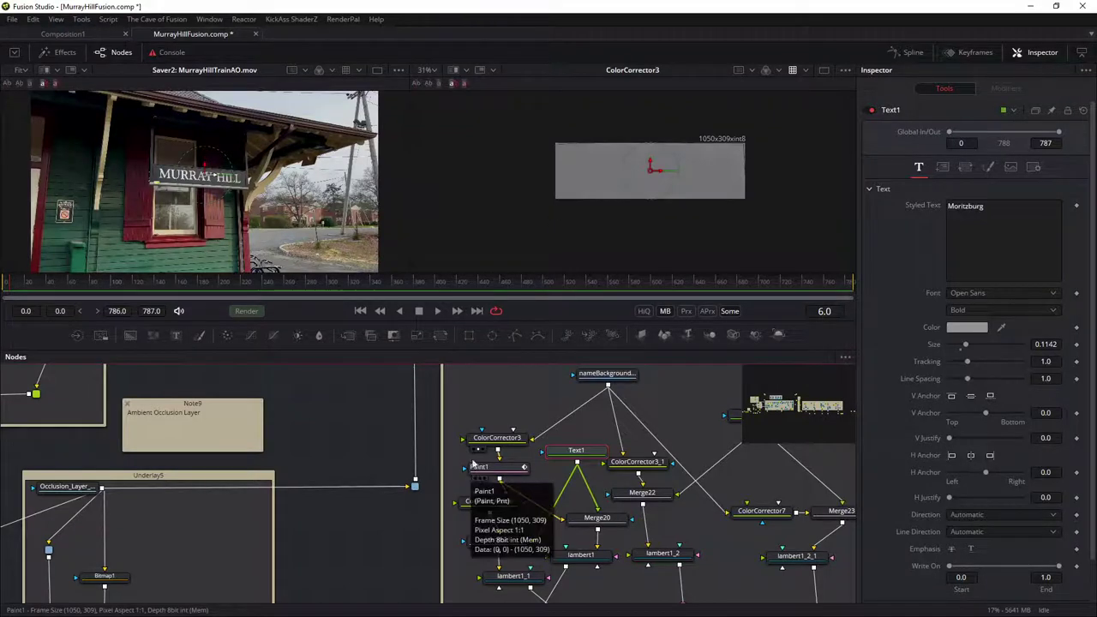
click(21, 70)
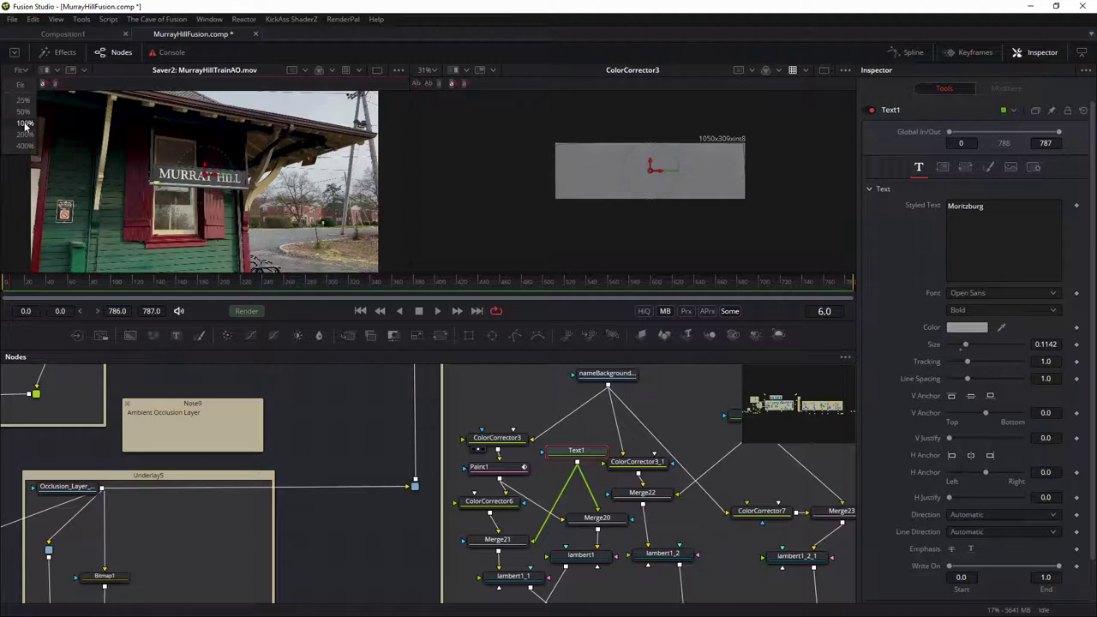
Step: Zoom the left viewer to 100%, and view and select Paint1's grey sign plate
click(25, 124)
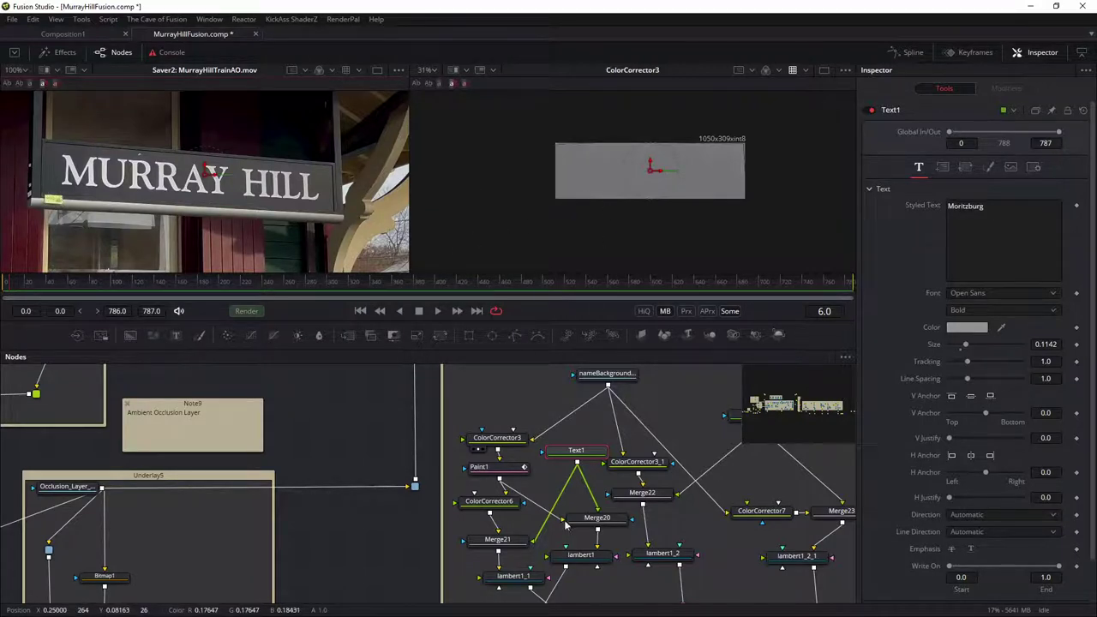
click(481, 478)
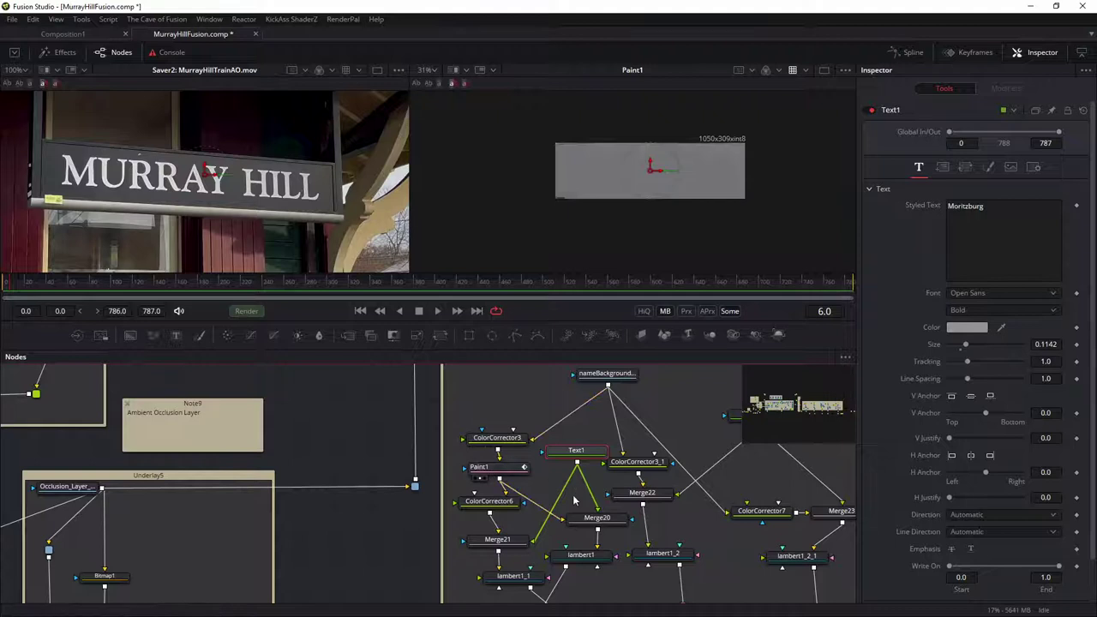
drag(503, 468, 505, 469)
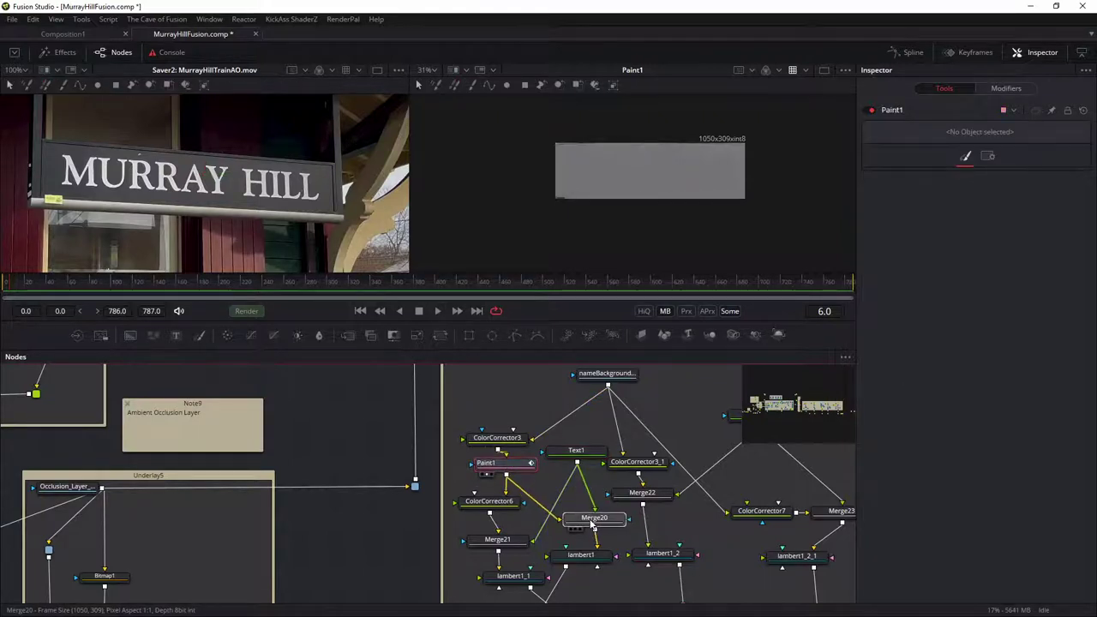
Step: View the Merge20 sign composite, then preview lambert1 on a sphere and swing its light
drag(593, 521, 608, 206)
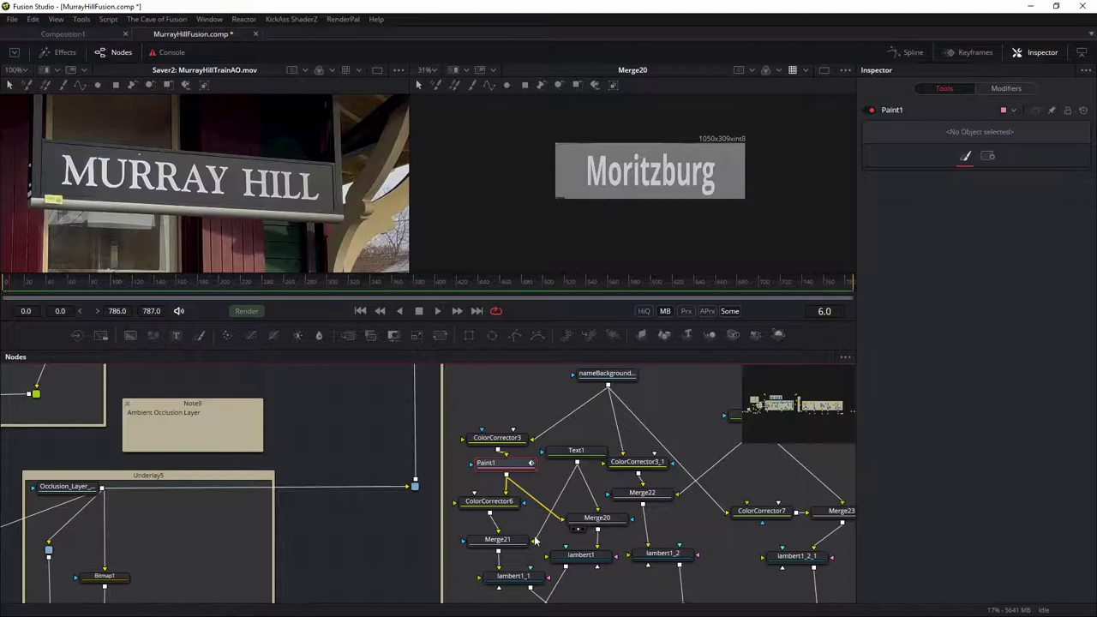
drag(587, 559, 674, 161)
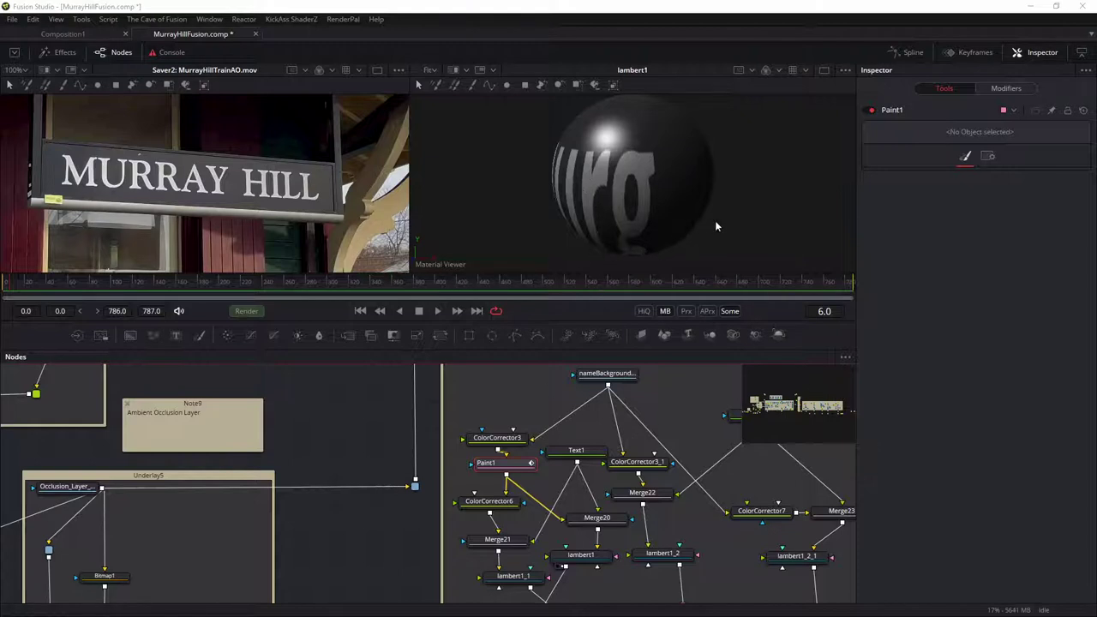
drag(717, 223, 569, 181)
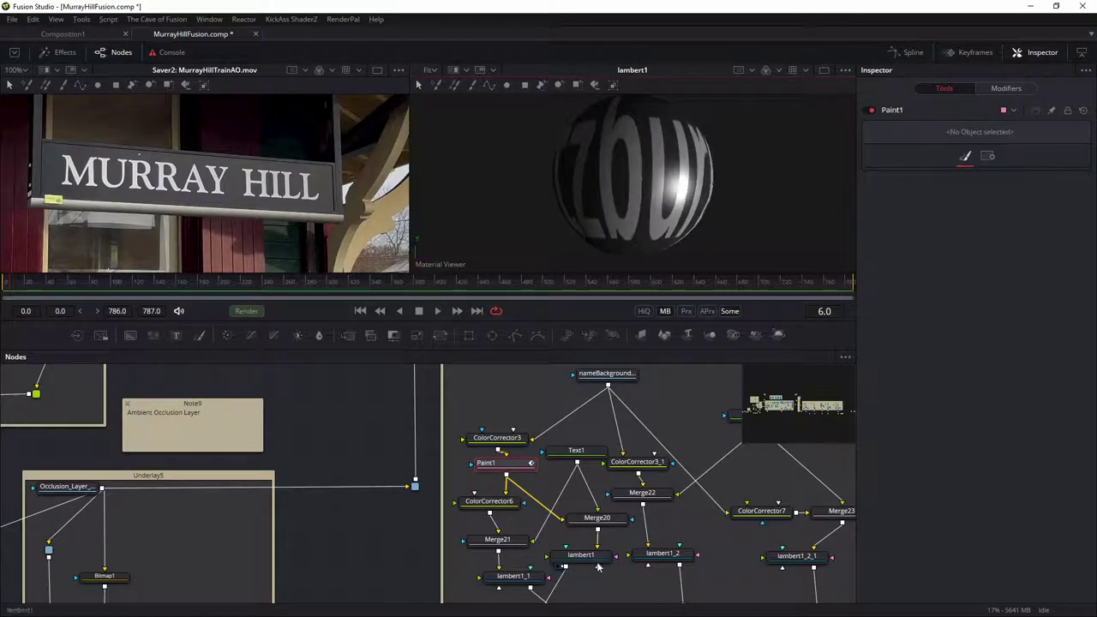
scroll(583, 540, down, 5)
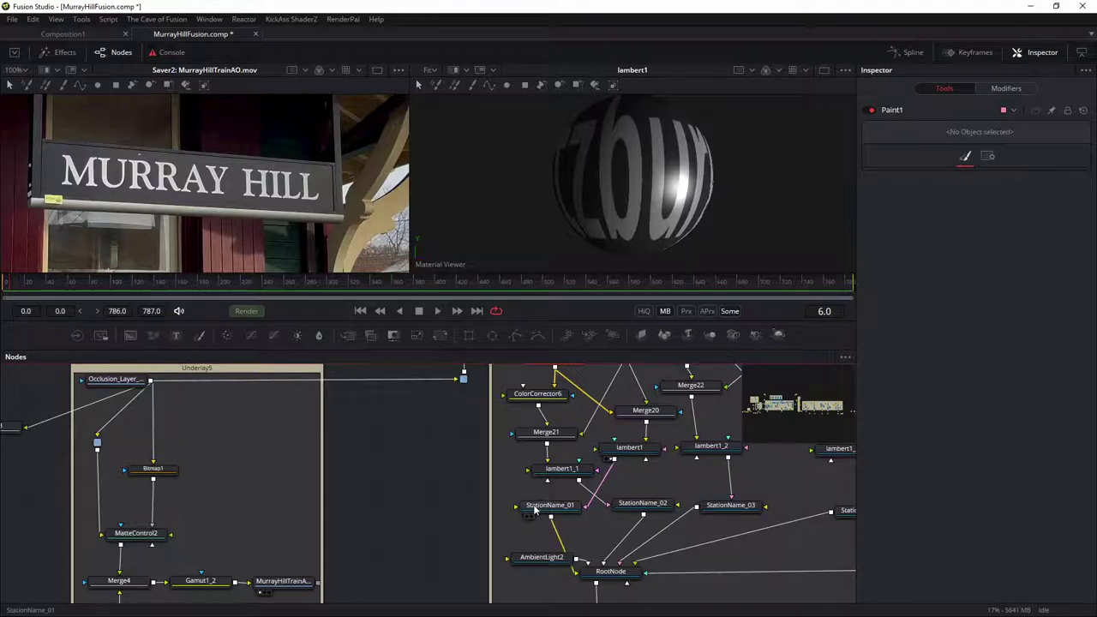
Step: View StationName_01 in the right viewer and orbit its 3D view across the grid plane
drag(549, 508, 541, 523)
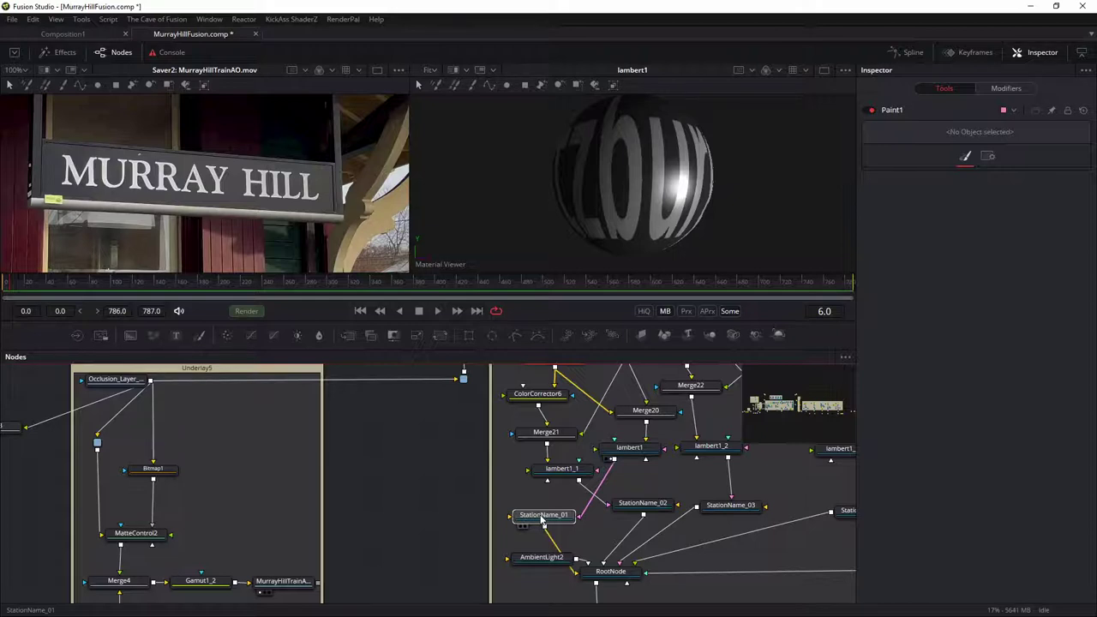
drag(541, 521, 602, 178)
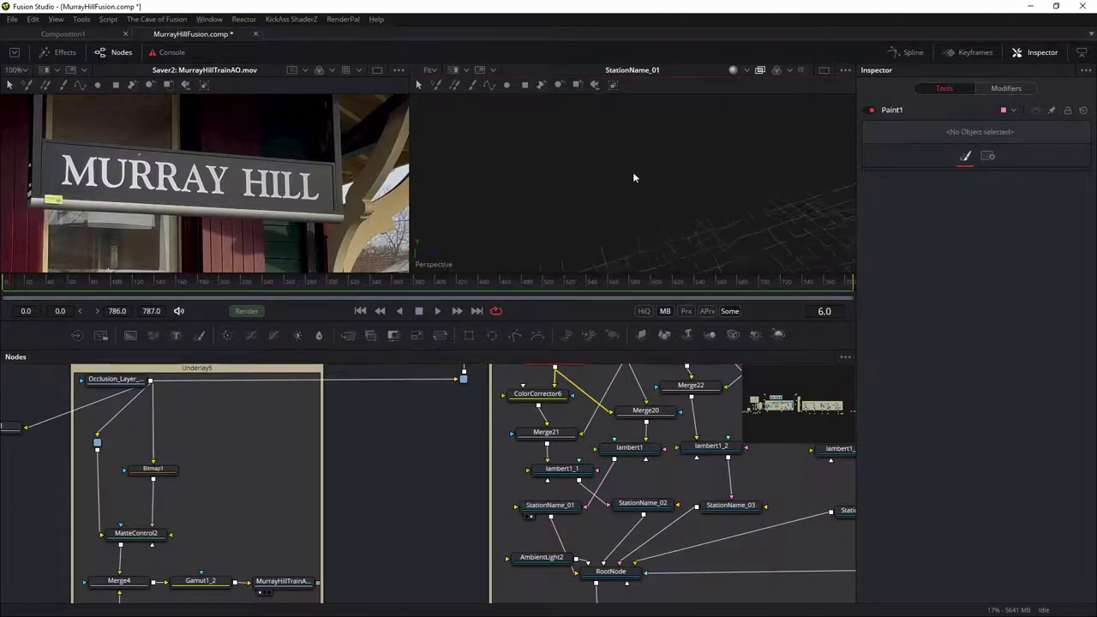
drag(760, 165, 661, 185)
scroll(658, 176, down, 5)
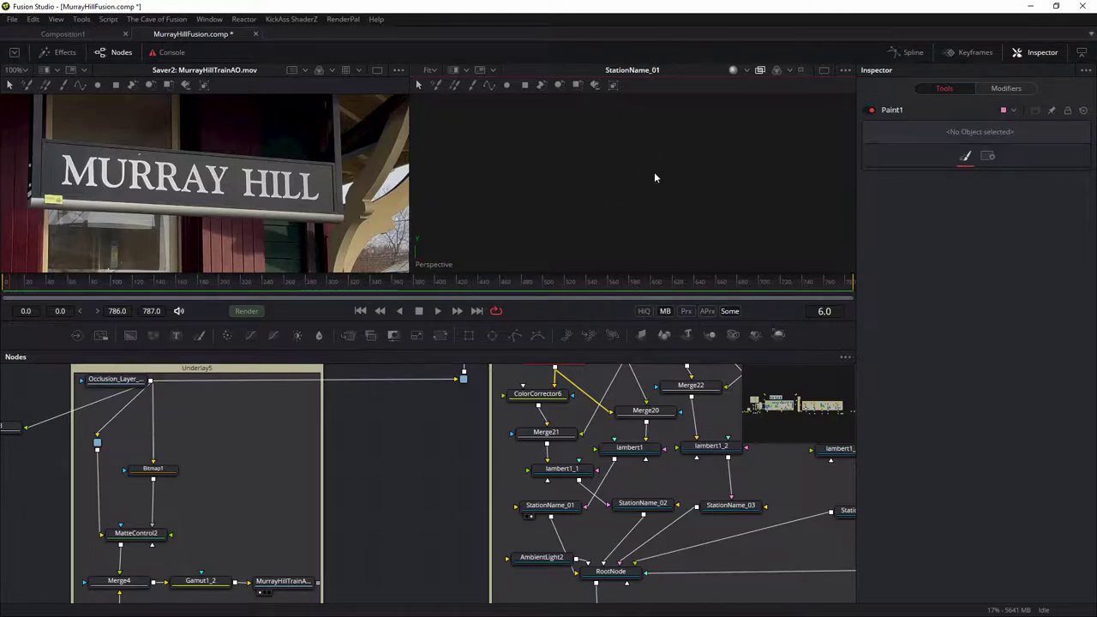
scroll(655, 177, down, 2)
scroll(655, 178, down, 2)
drag(658, 157, 708, 147)
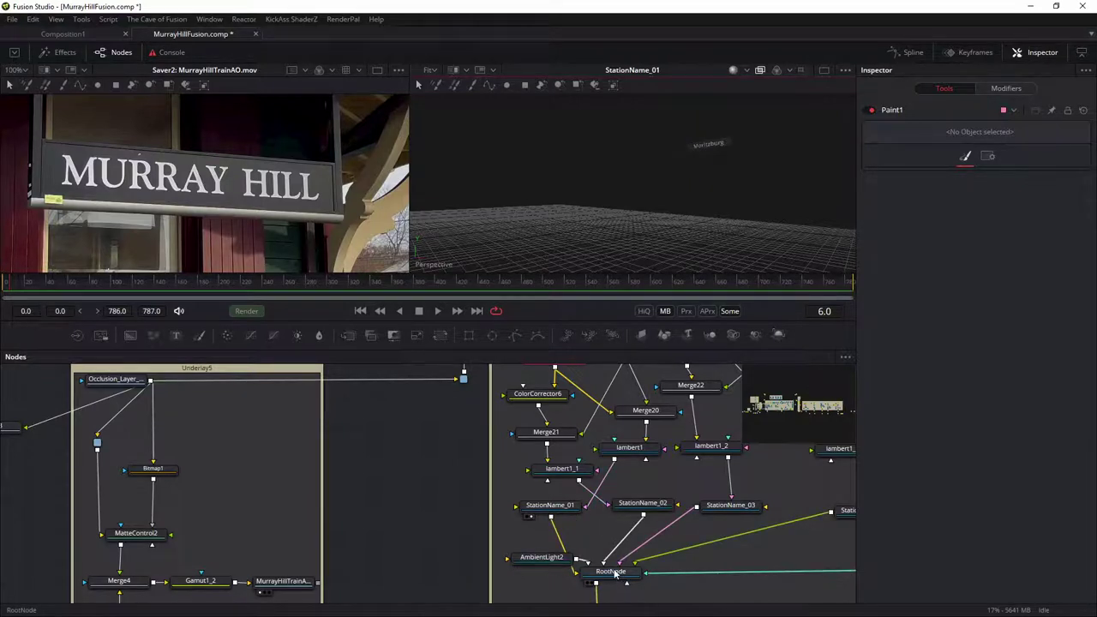
Step: Nudge RootNode, place AmbientLight2 just above it, and select RootNode
drag(615, 574, 625, 575)
drag(529, 558, 584, 528)
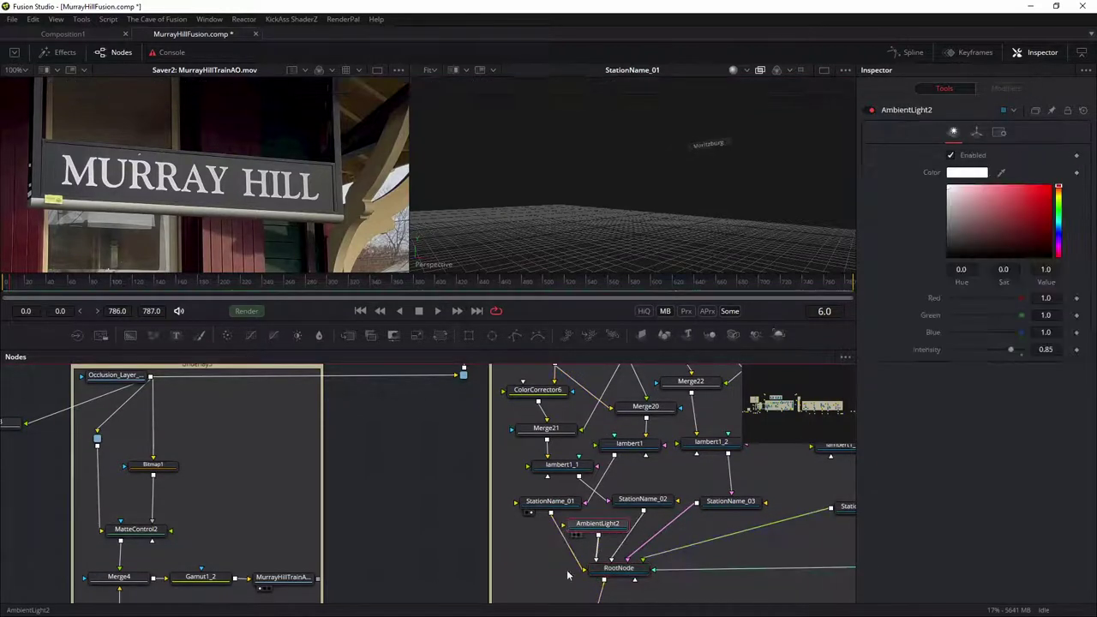
click(623, 572)
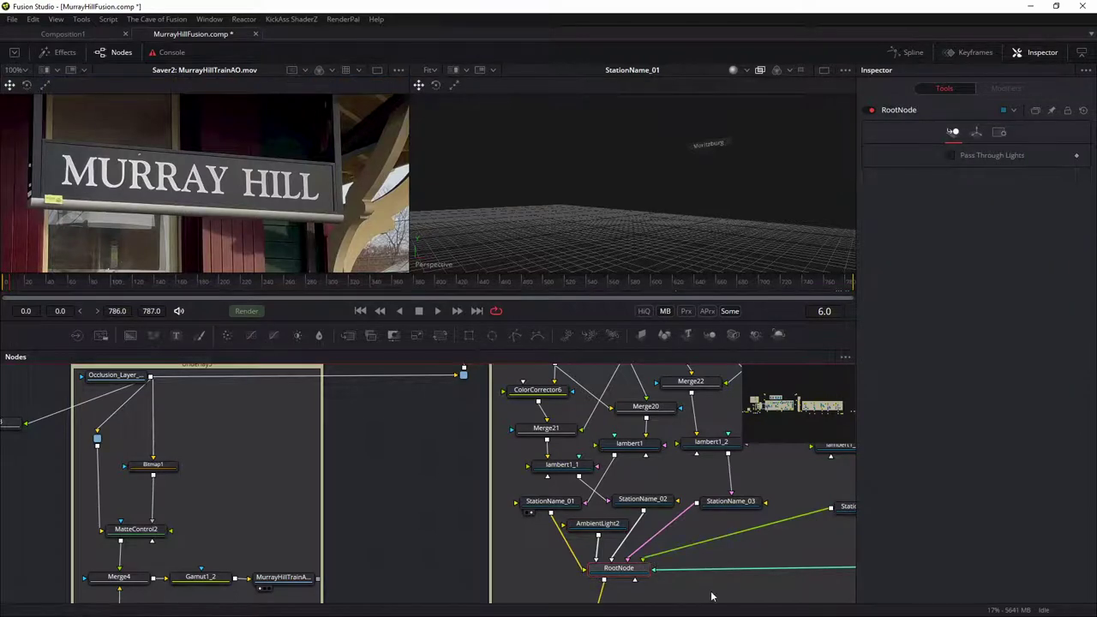
Step: Pan the node graph past the renderer nodes, then view RootNode's 3D scene in the right viewer
drag(792, 530, 532, 499)
drag(858, 527, 303, 523)
drag(615, 509, 171, 503)
drag(823, 514, 334, 529)
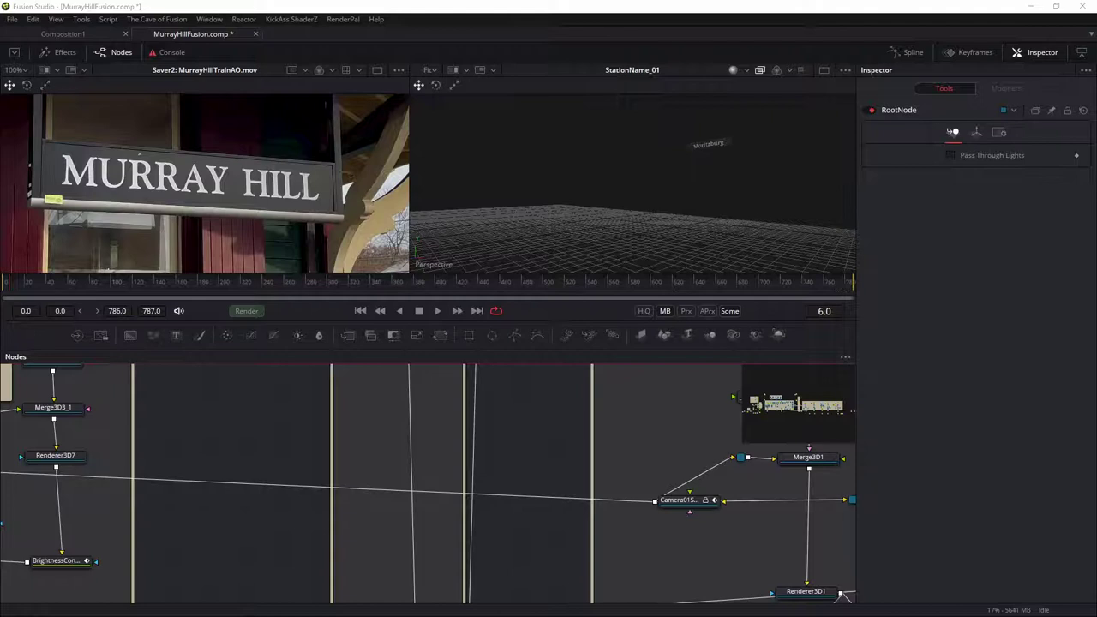
drag(500, 489, 694, 457)
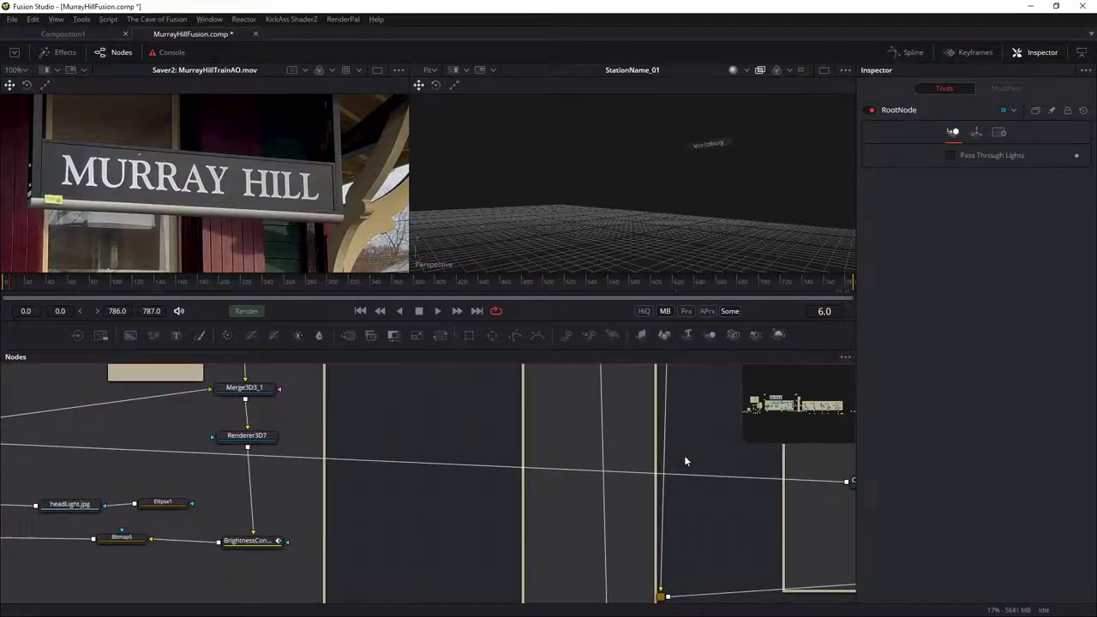
drag(151, 425, 753, 423)
drag(63, 423, 398, 454)
drag(538, 458, 666, 436)
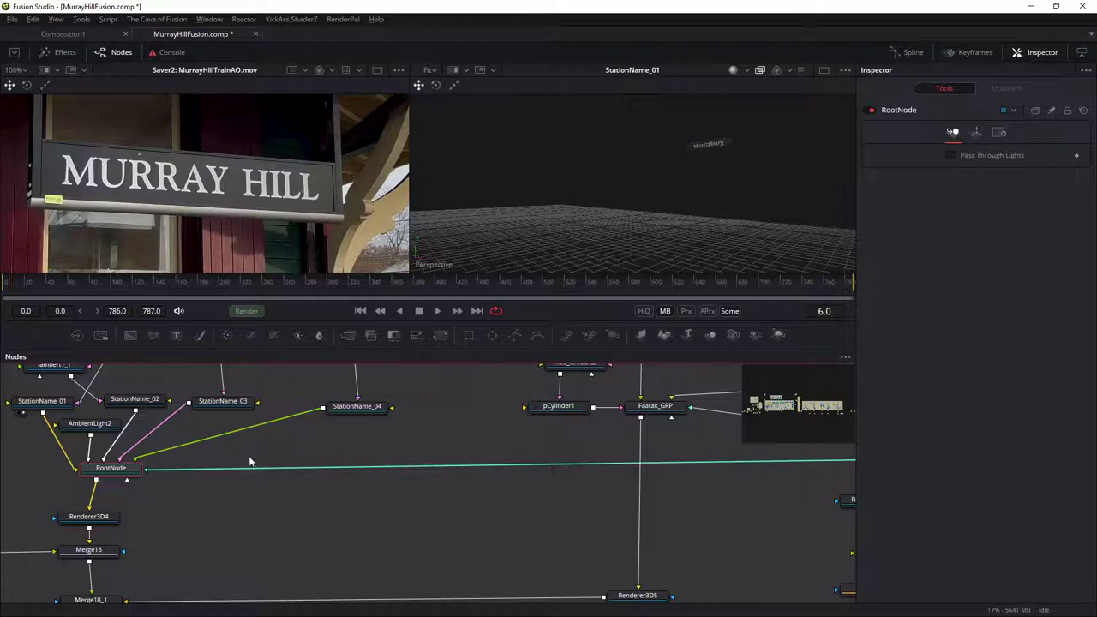
drag(250, 453, 569, 482)
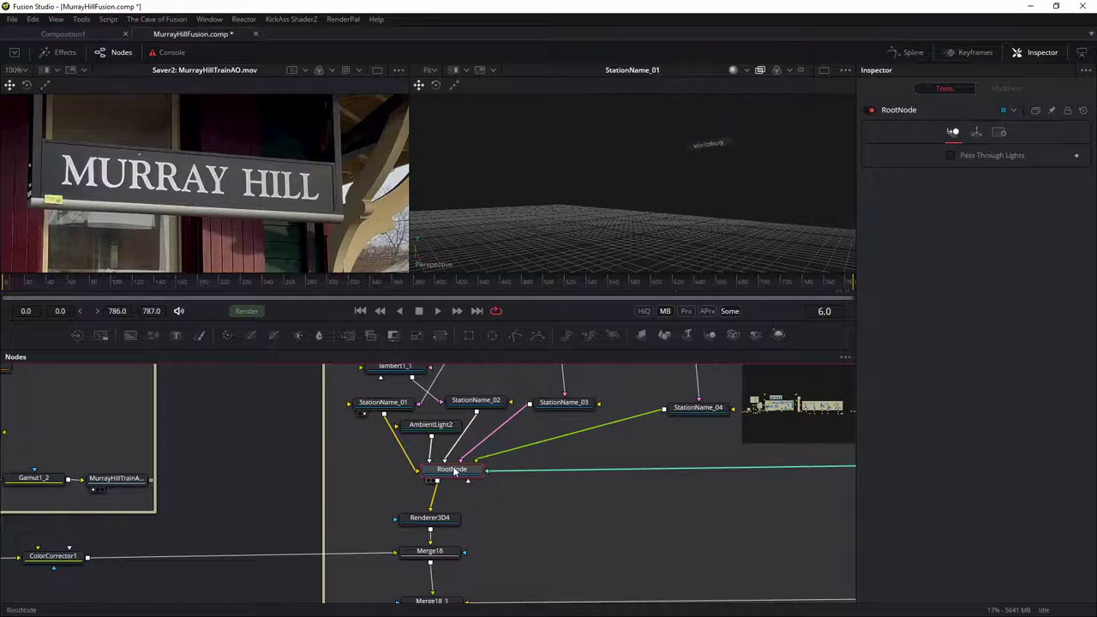
drag(454, 471, 619, 190)
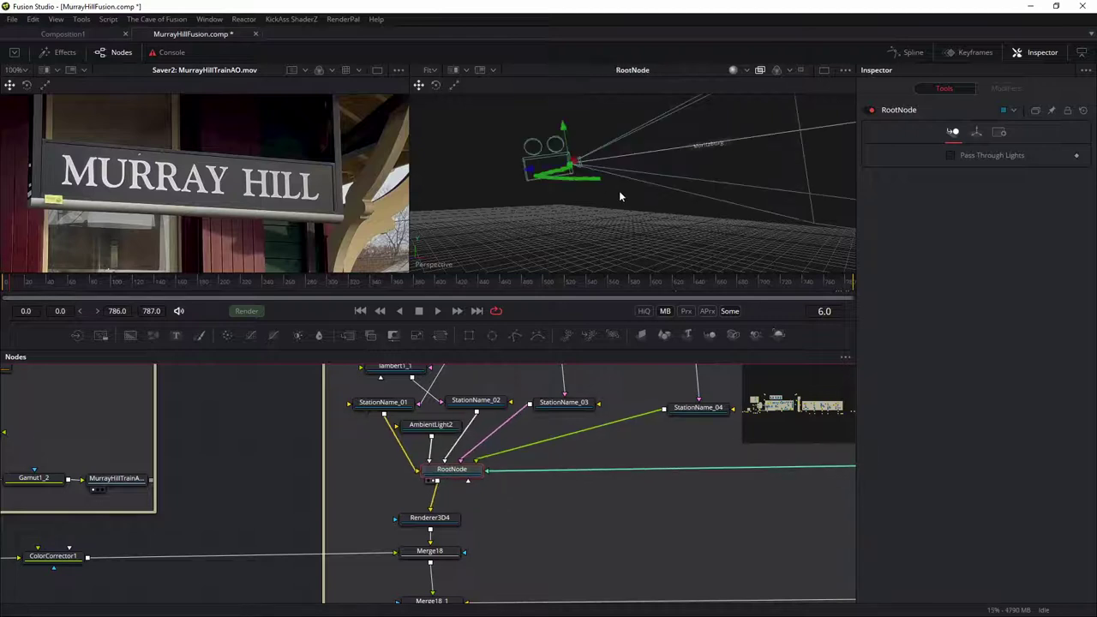
Step: Orbit RootNode's 3D scene and fit the whole station shot in the left viewer
mouse_move(508, 188)
mouse_down()
mouse_move(551, 206)
mouse_move(554, 188)
mouse_move(512, 196)
mouse_up()
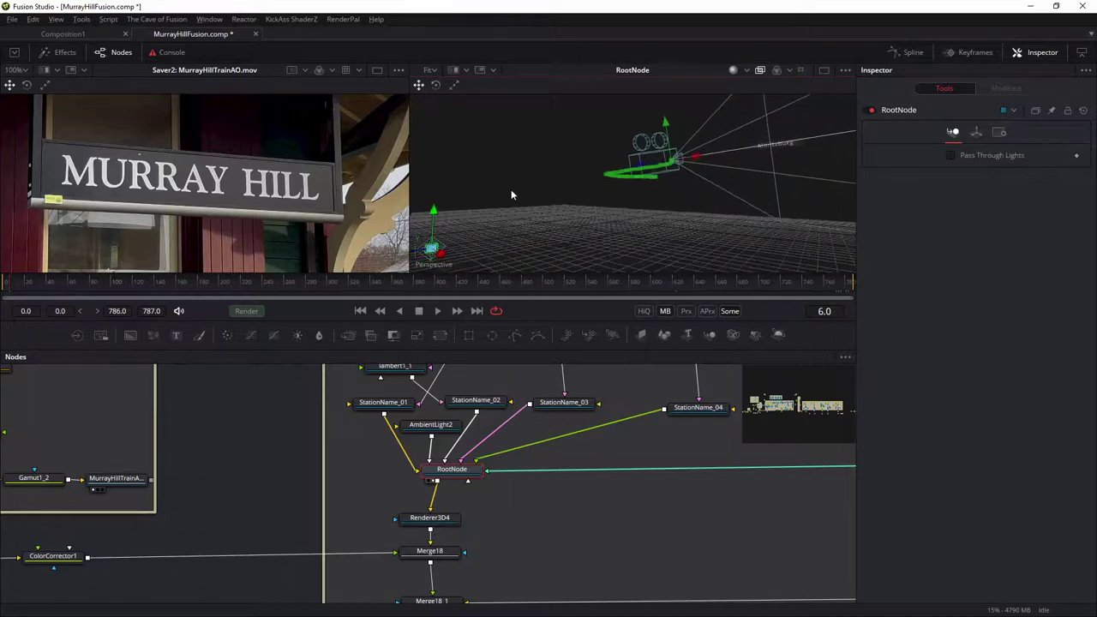
click(24, 72)
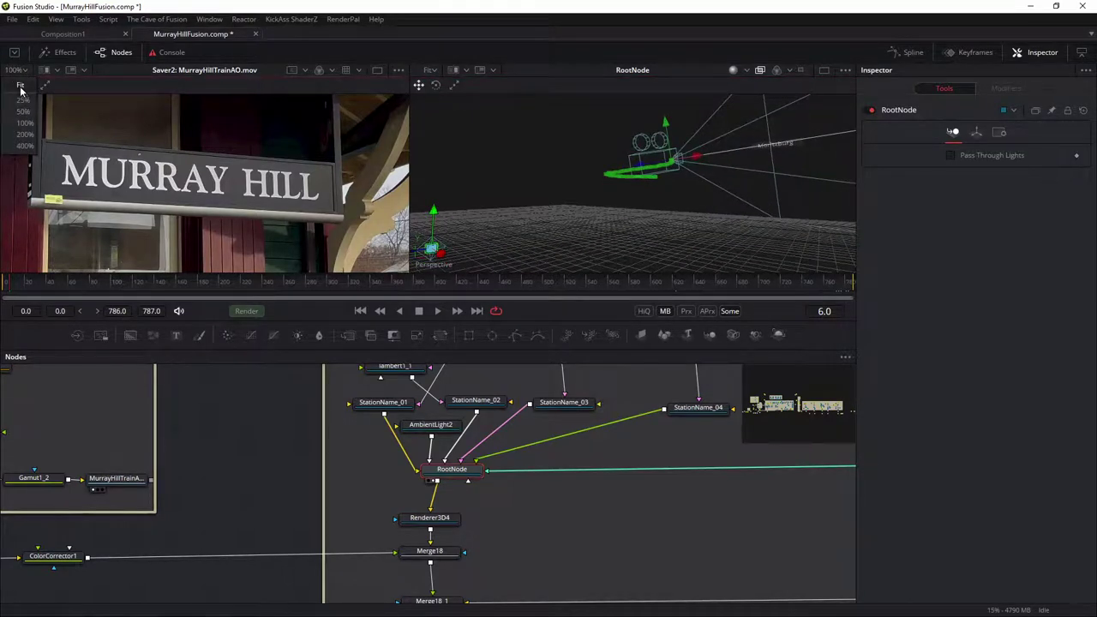
click(22, 100)
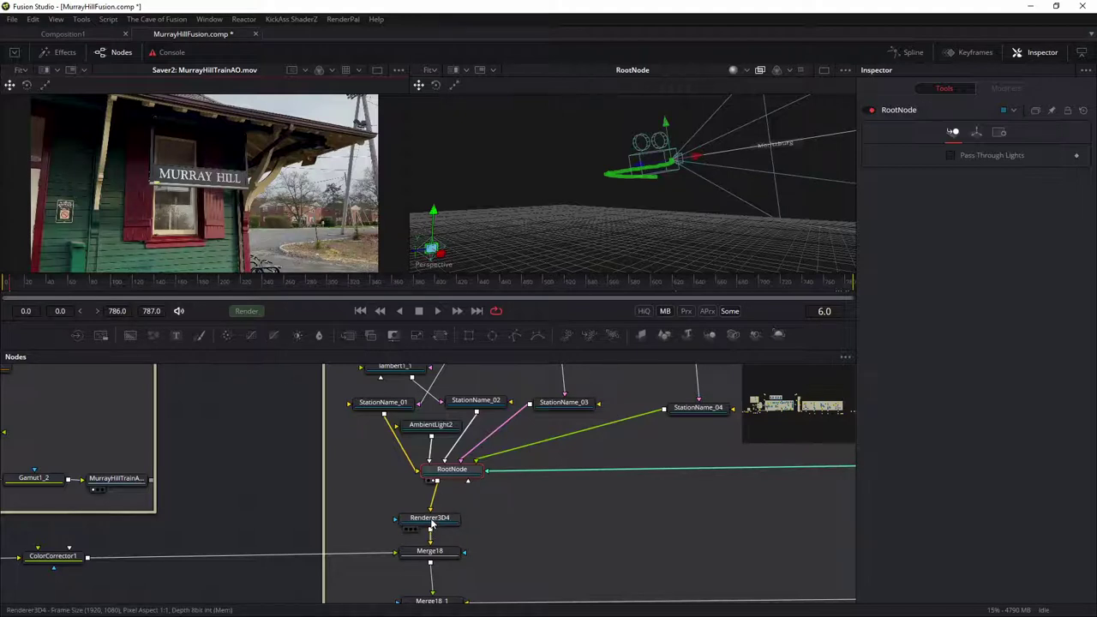
Step: View Renderer3D4's Moritzburg sign, then the Merge2 composite, in the right viewer
drag(432, 519, 594, 163)
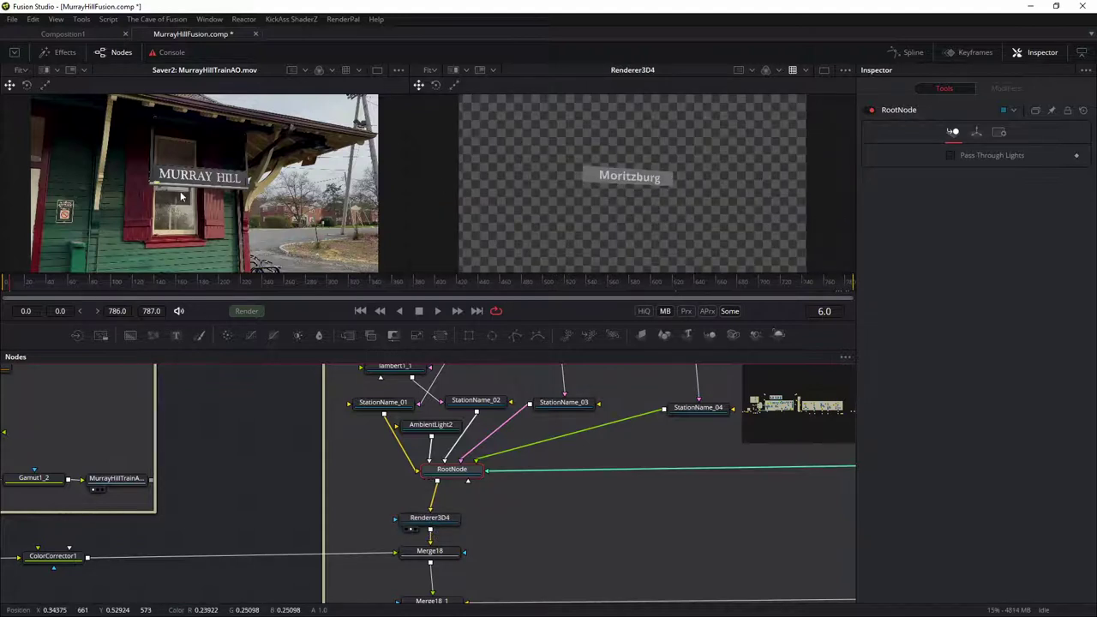
drag(537, 553, 573, 467)
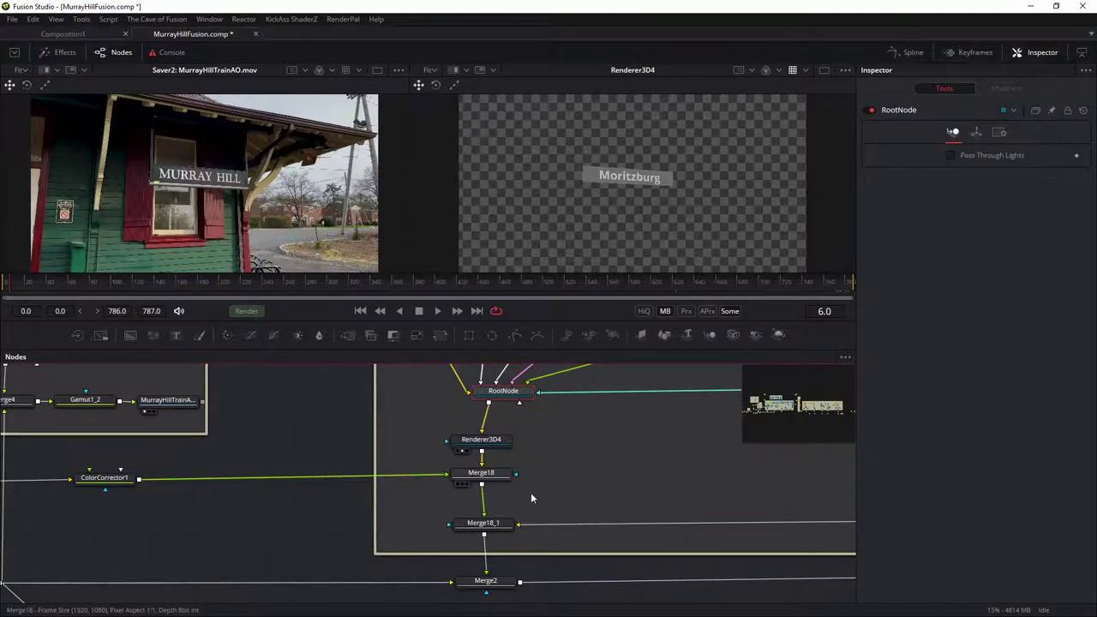
drag(491, 586, 607, 202)
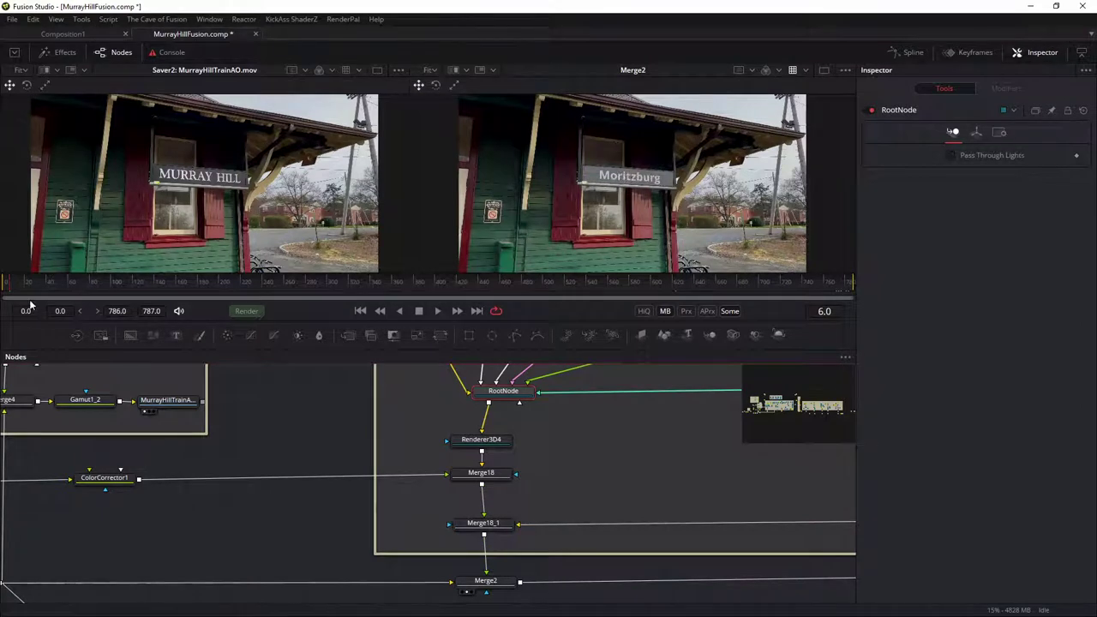
Step: Go to frame 76, inspect the composite's Moritzburg sign at 100%, then zoom back to Fit
drag(11, 290, 21, 290)
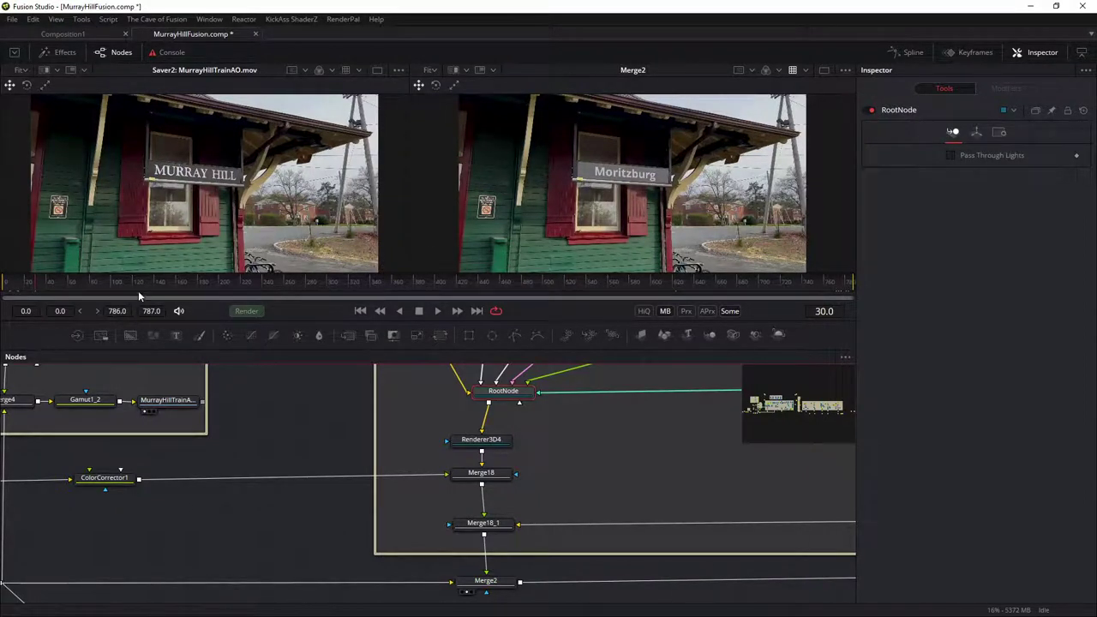
click(86, 282)
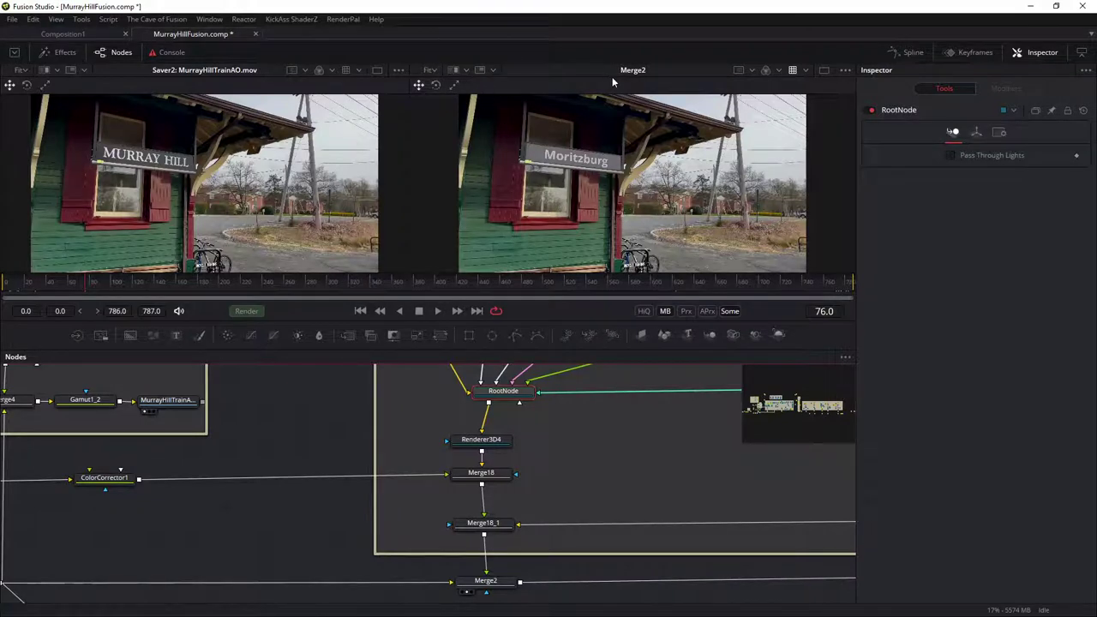
click(429, 71)
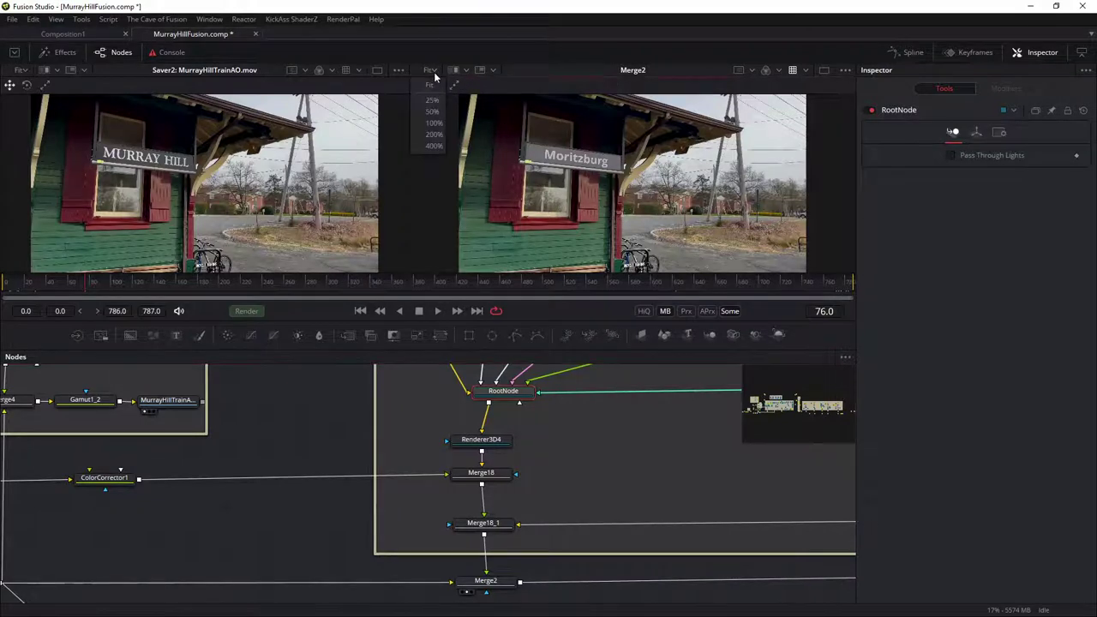
click(429, 129)
drag(497, 161, 673, 200)
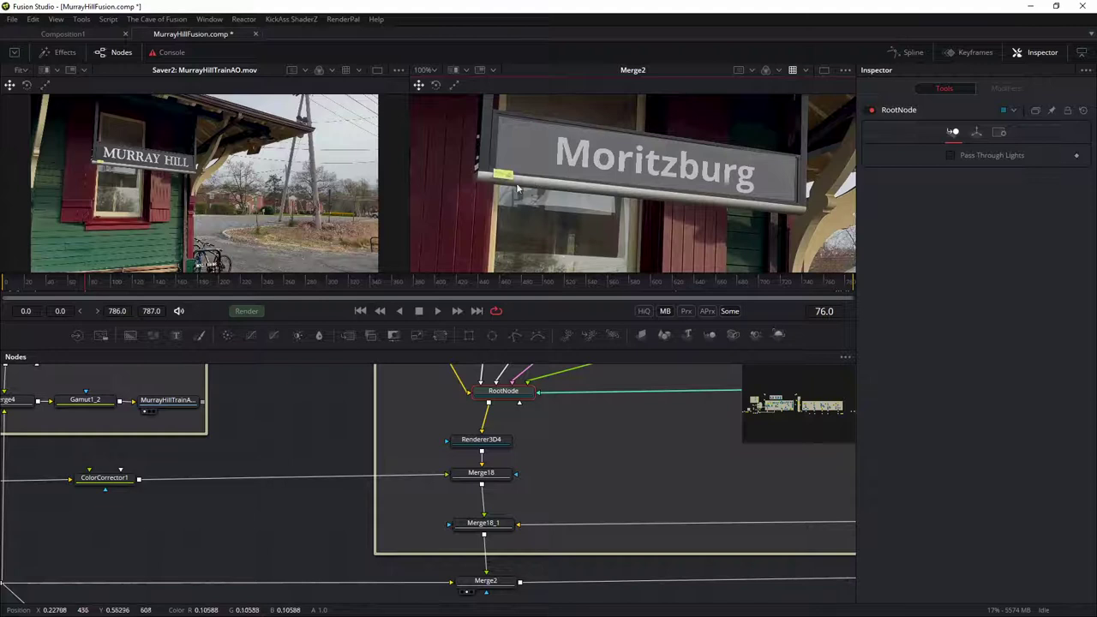
click(431, 70)
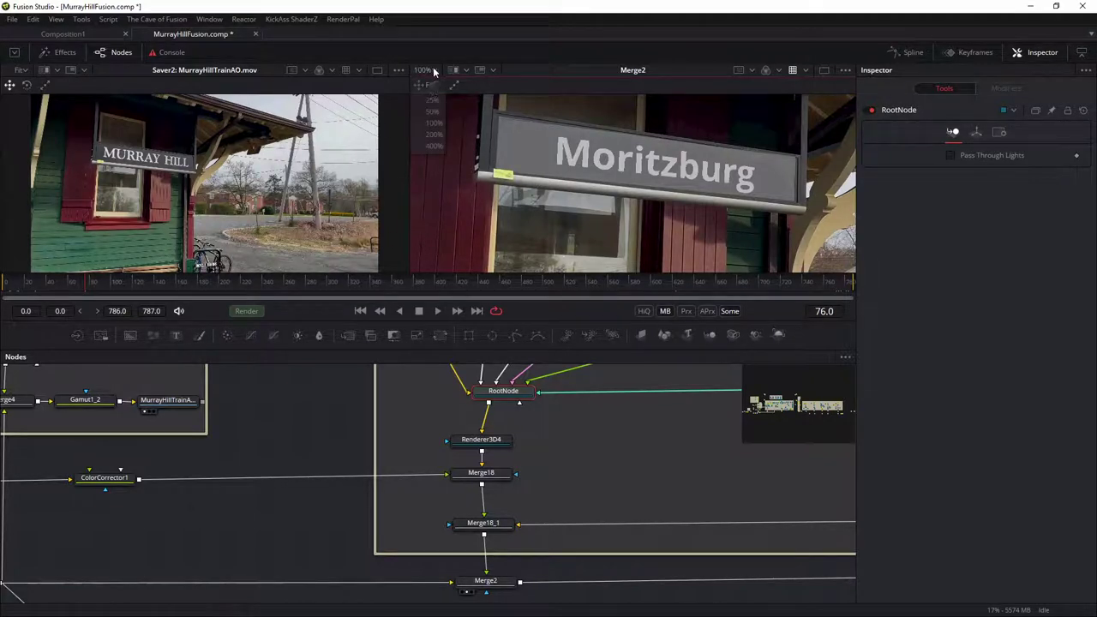
click(434, 92)
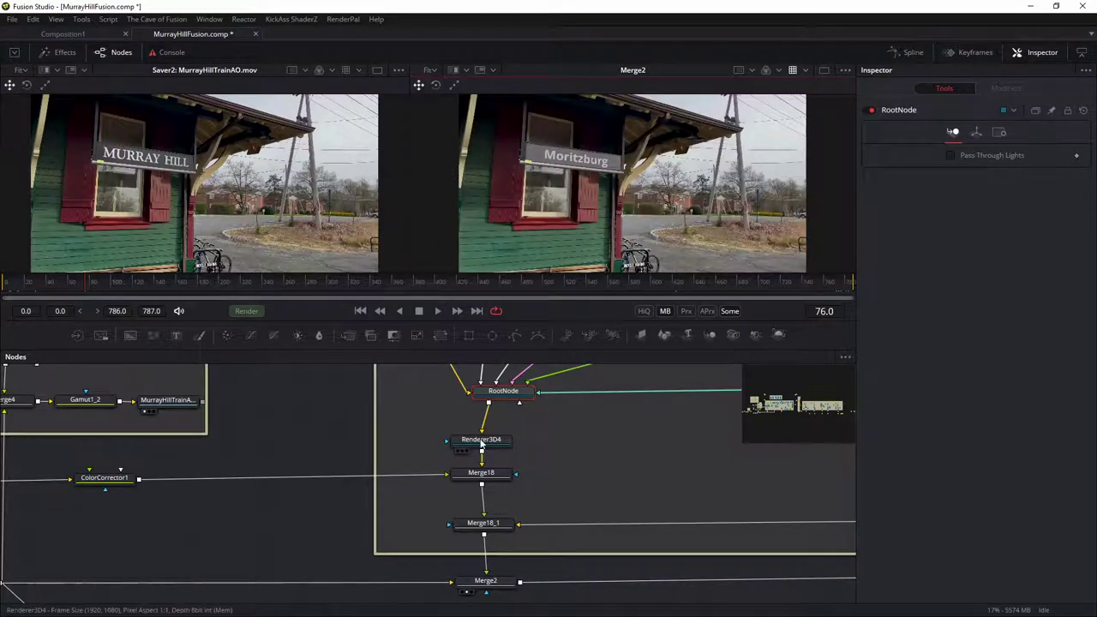
Step: Pan the node graph back to RootNode and view its 3D scene in the right viewer
drag(608, 437, 389, 507)
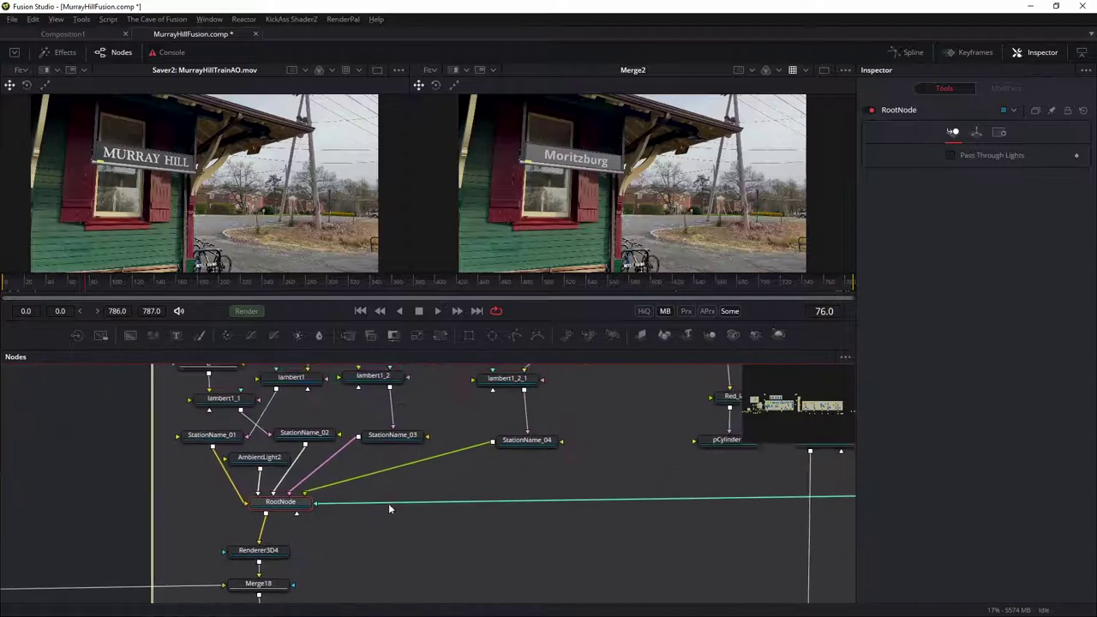
drag(436, 399, 515, 566)
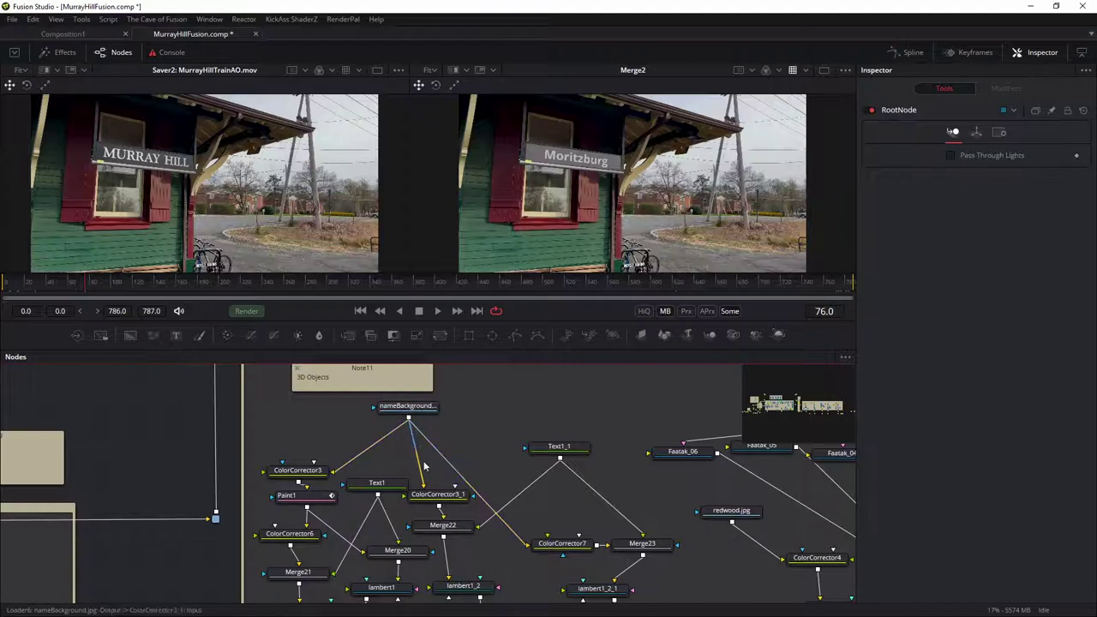
drag(495, 559, 500, 464)
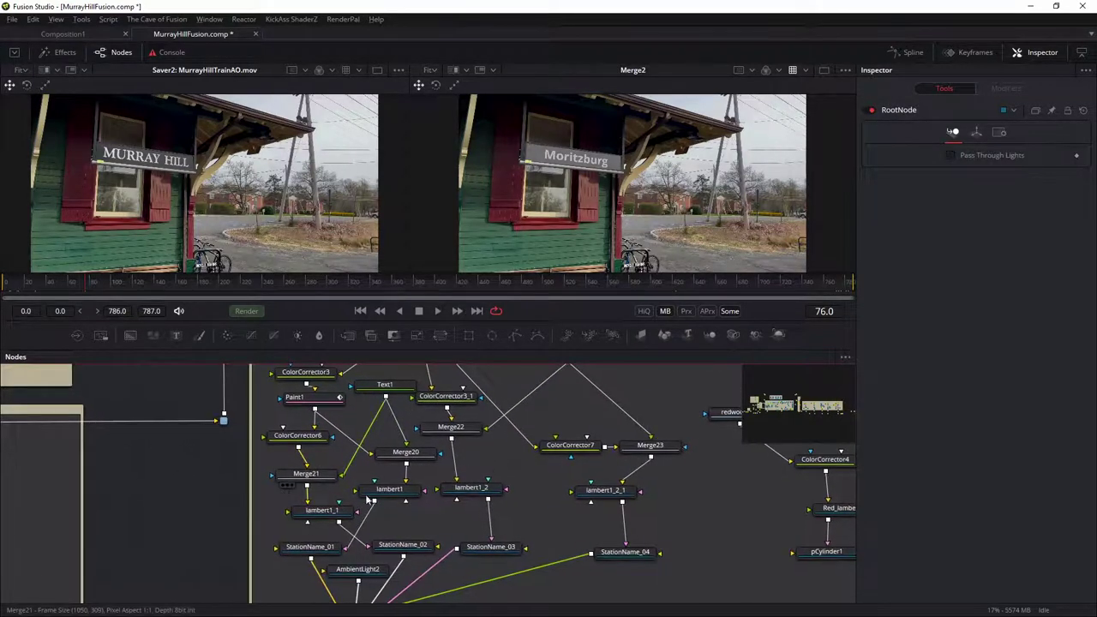
drag(517, 532, 545, 463)
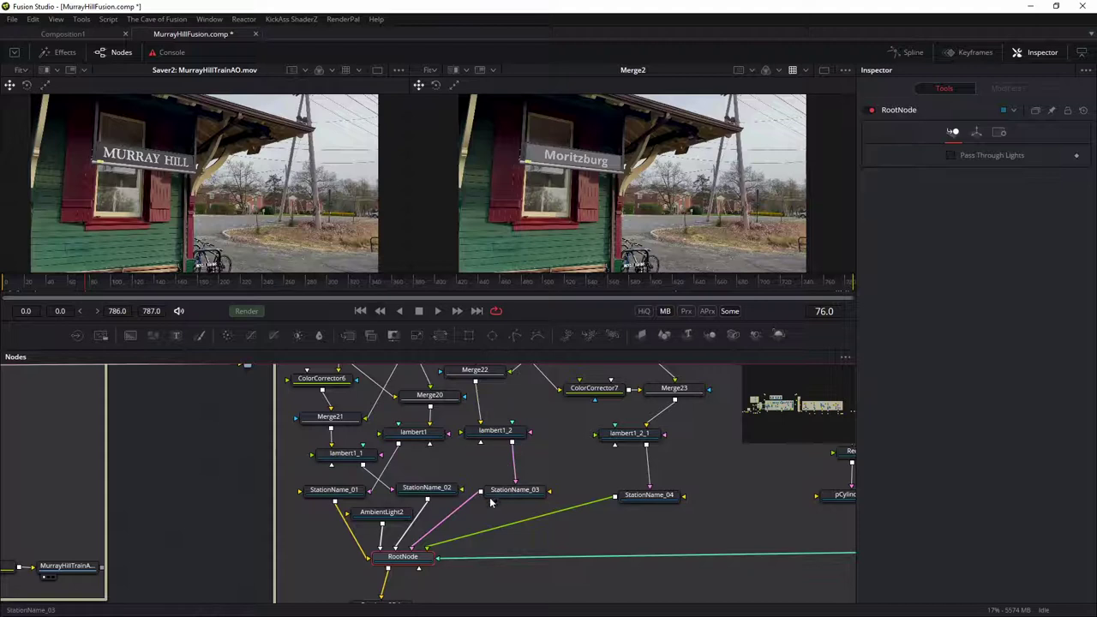
drag(403, 562, 596, 225)
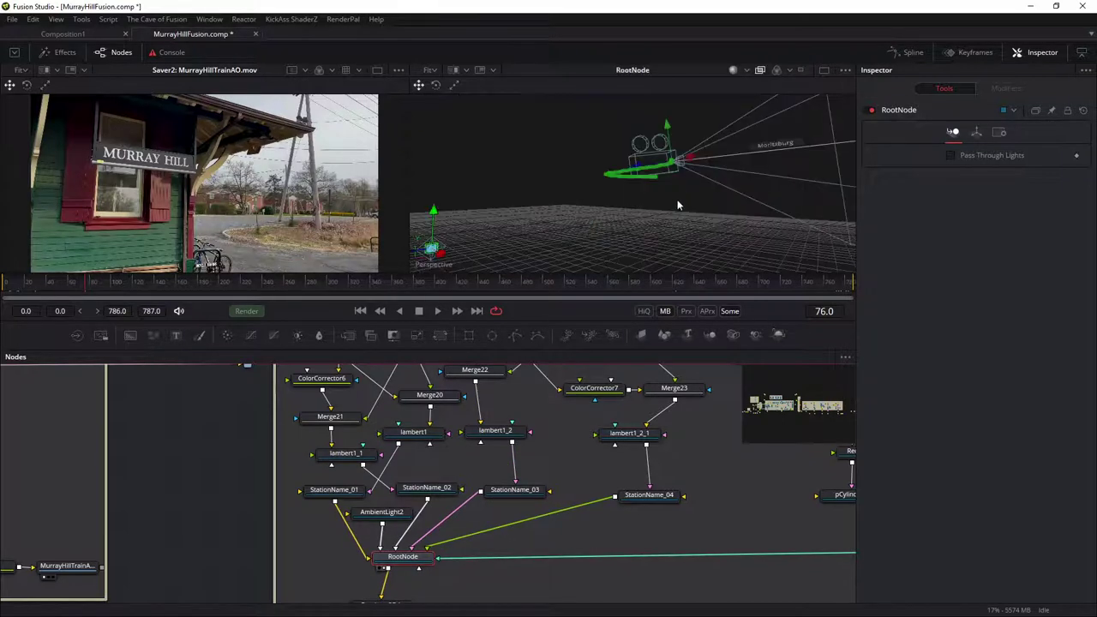
Step: Orbit and pan the Perspective view to frame the grid and the camera rig
drag(677, 206, 723, 210)
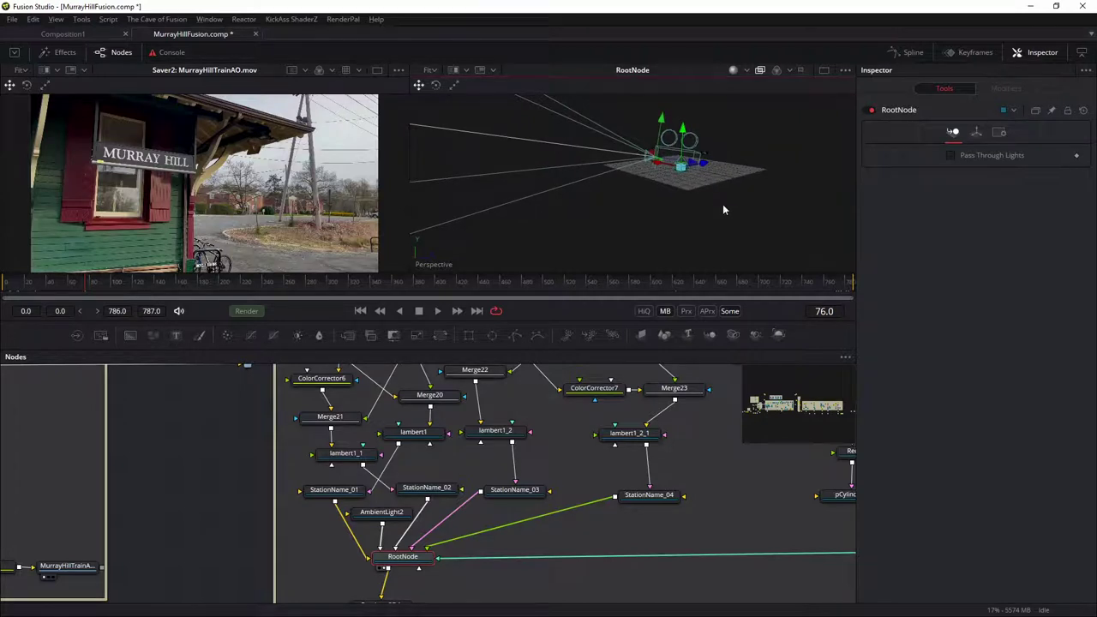
scroll(699, 203, up, 5)
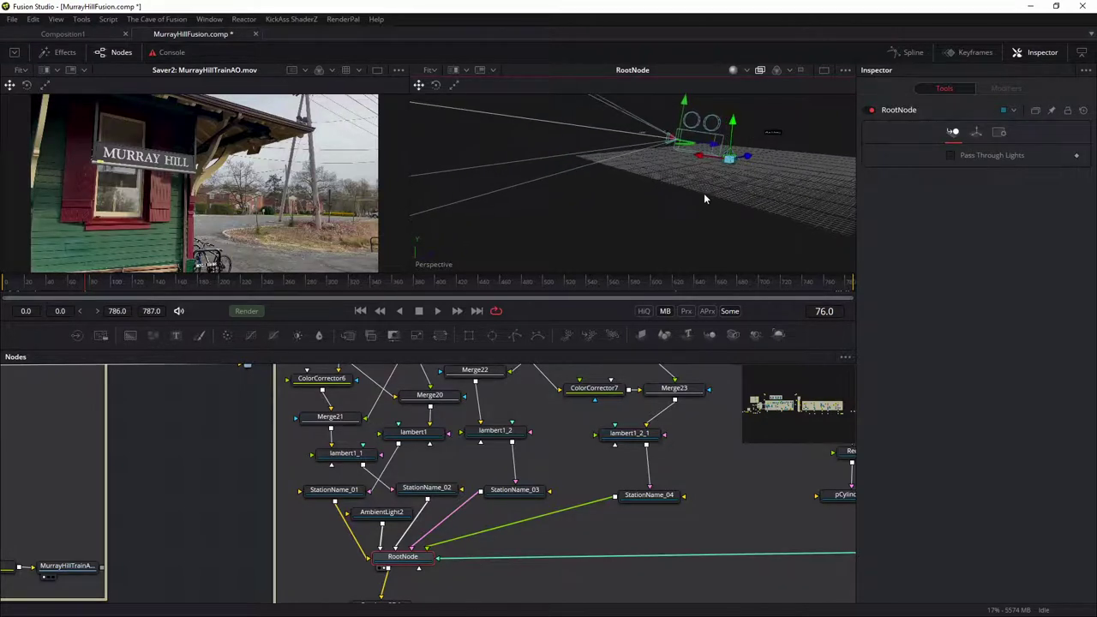
drag(755, 177, 731, 222)
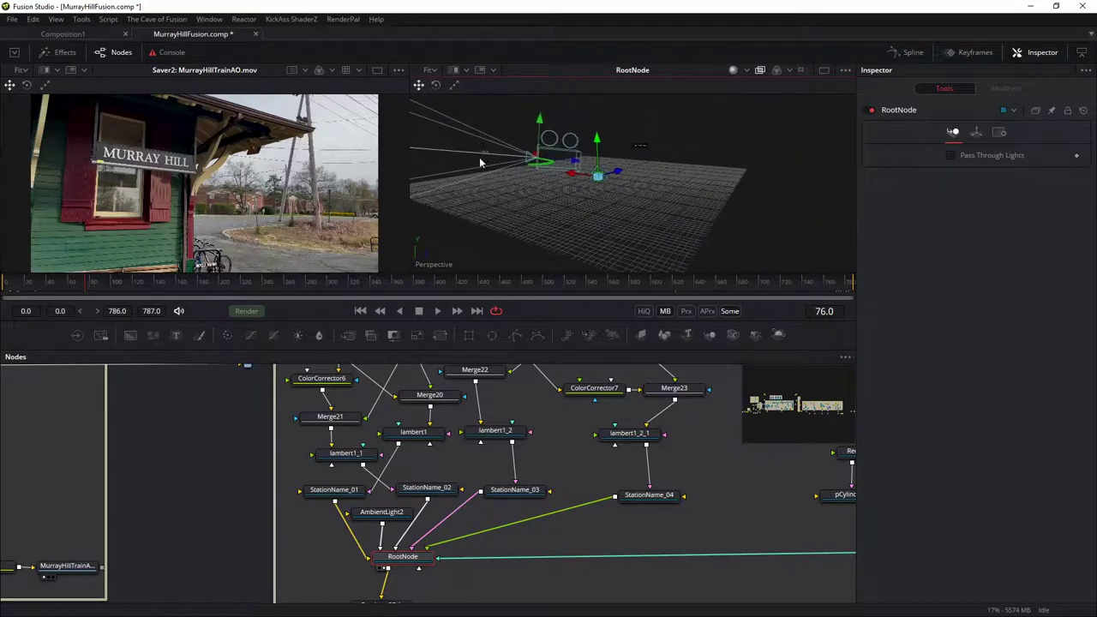
drag(485, 151, 528, 175)
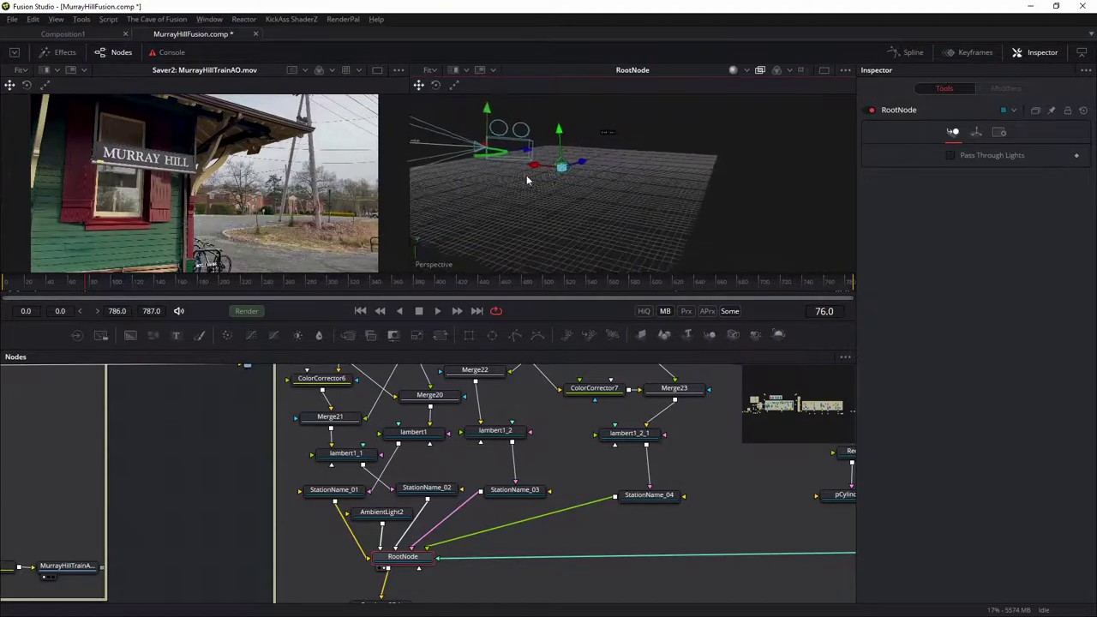
right_click(438, 270)
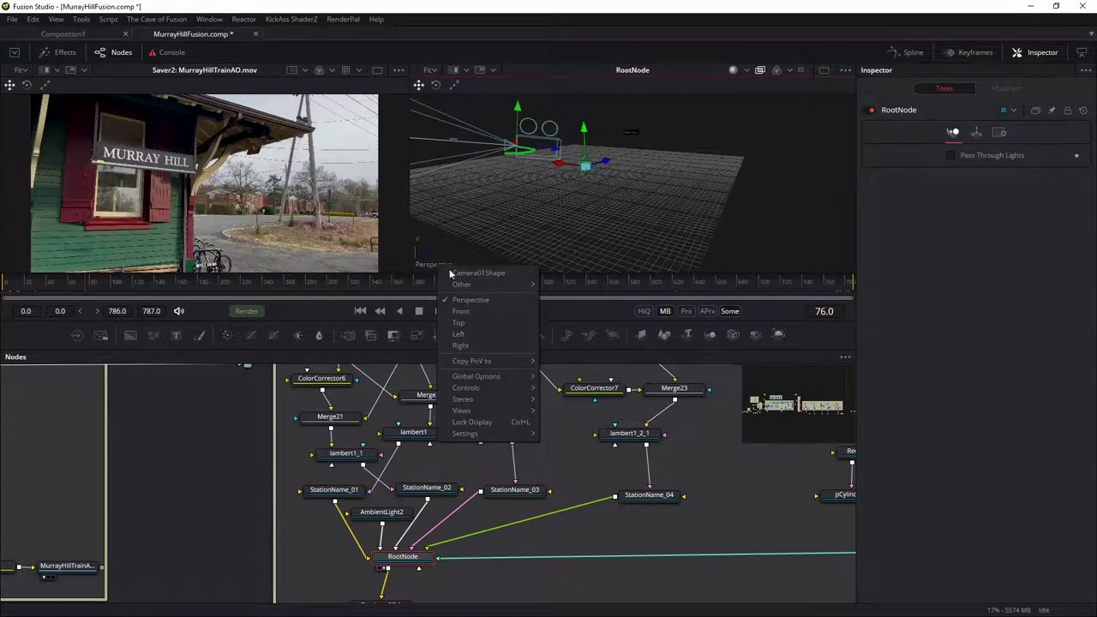
Step: Look through Camera01Shape, advance the shot to frame 460, and pan the graph to Renderer3D4
click(463, 274)
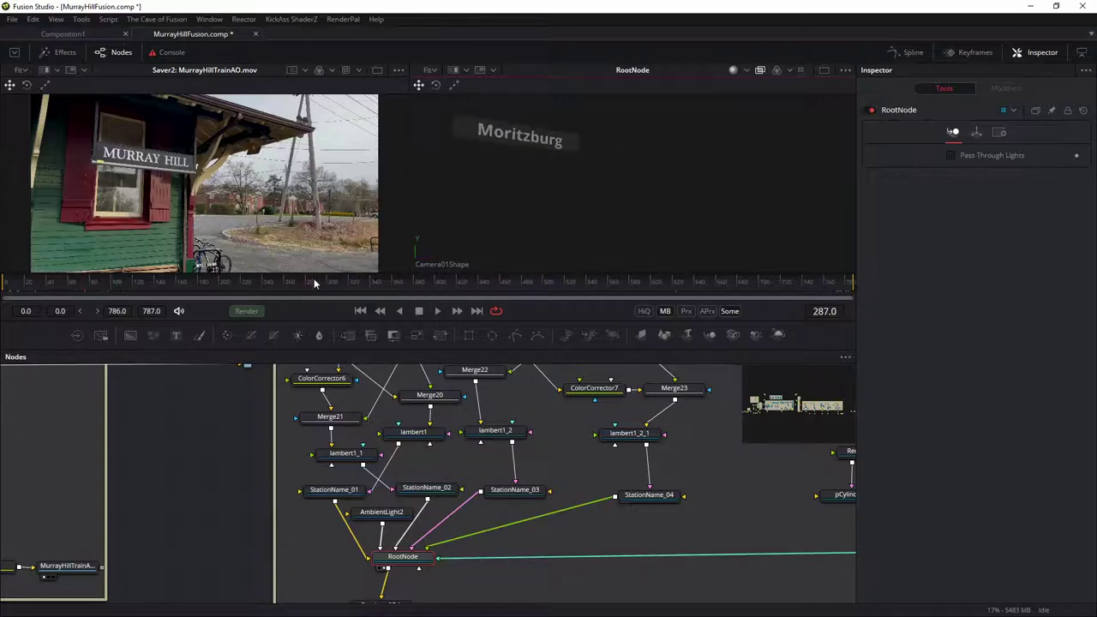
drag(315, 283, 377, 284)
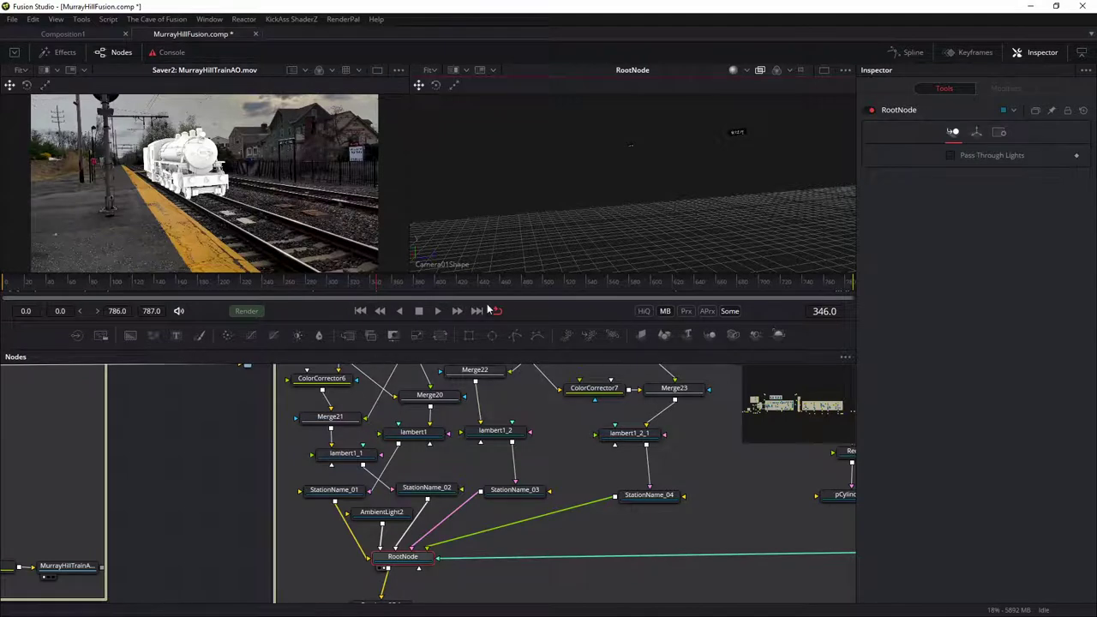
drag(381, 289, 501, 292)
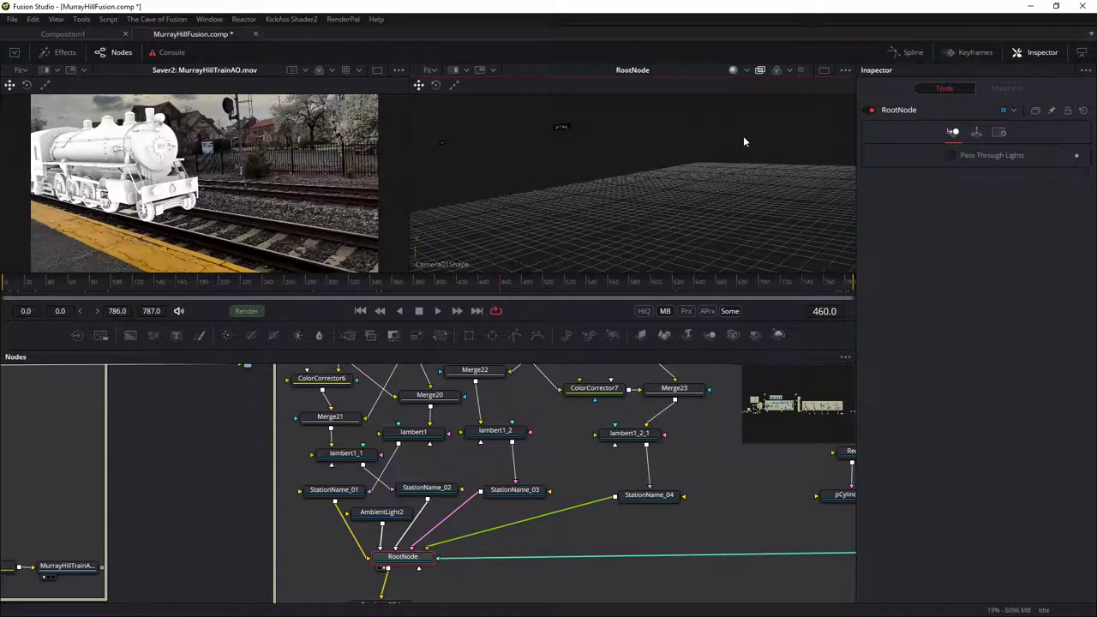
drag(434, 580, 539, 431)
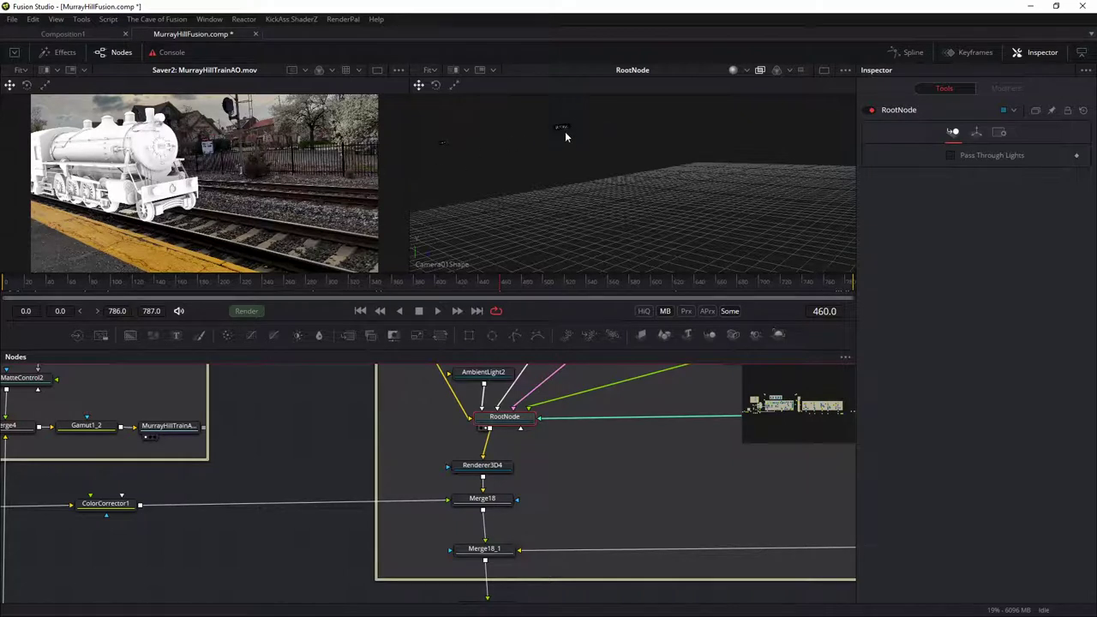
Step: View Merge18, then Renderer3D4, then Merge18 again: the black locomotive over transparency
drag(489, 504, 640, 157)
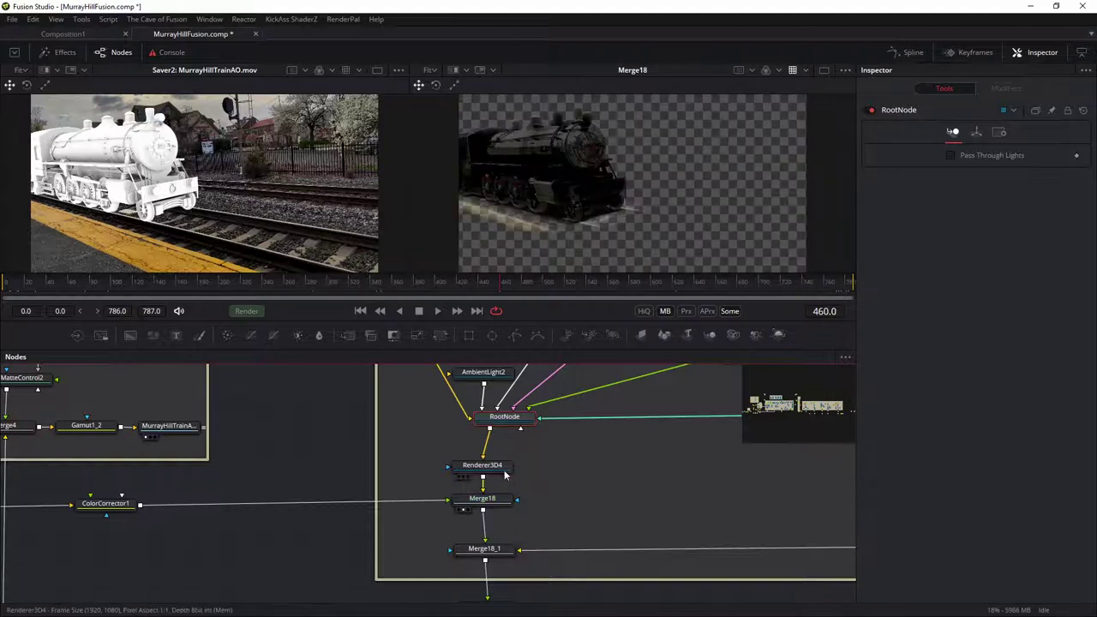
drag(486, 468, 558, 204)
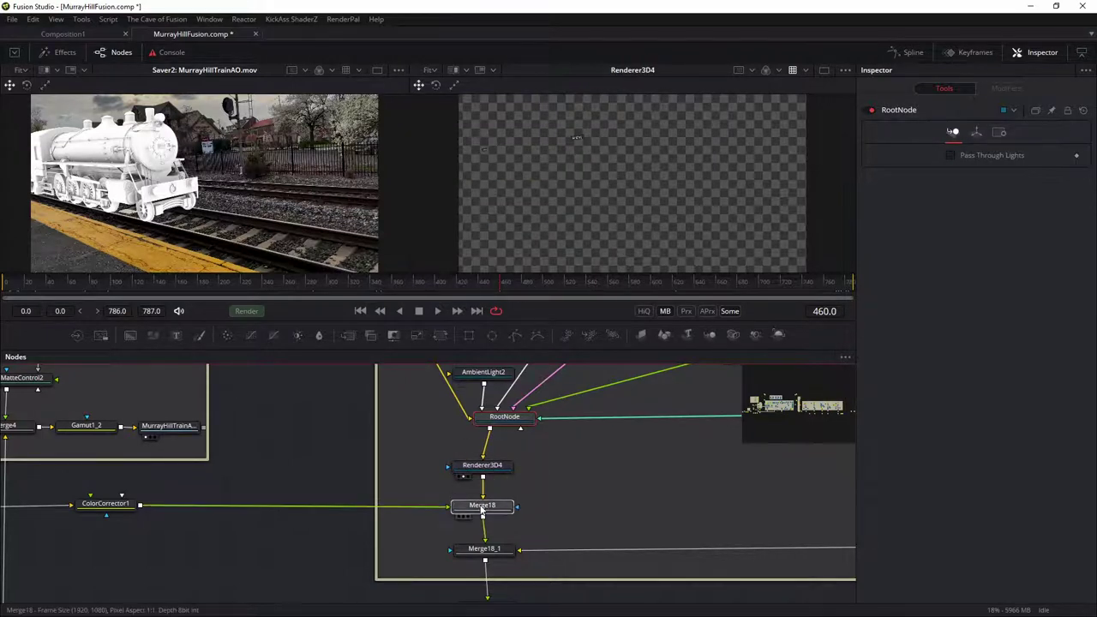
key(2)
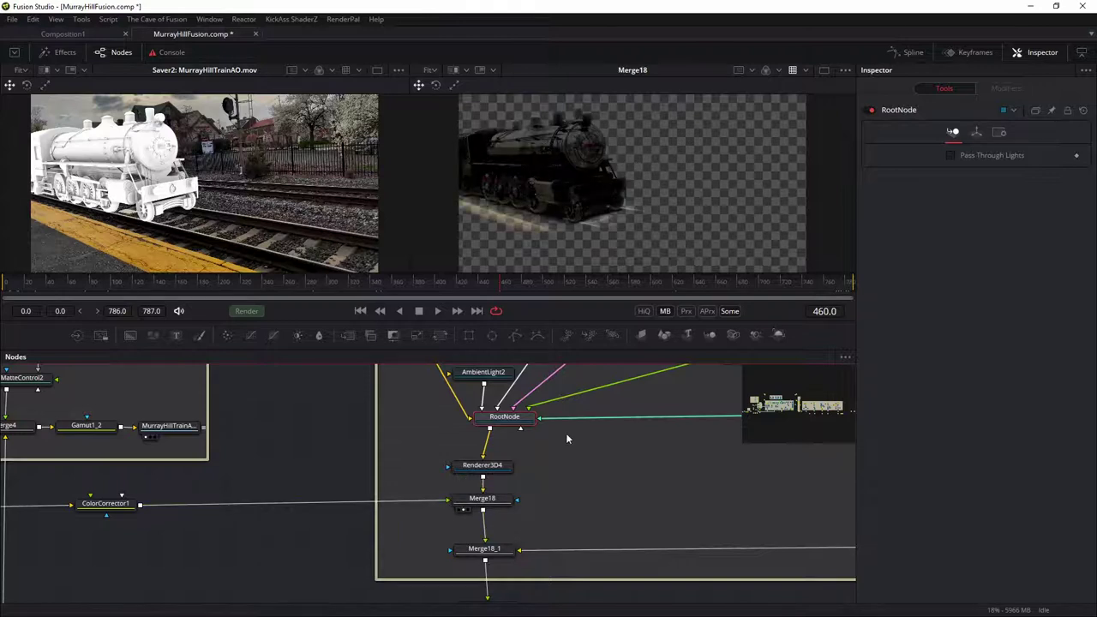
drag(648, 518, 436, 448)
drag(586, 377, 240, 432)
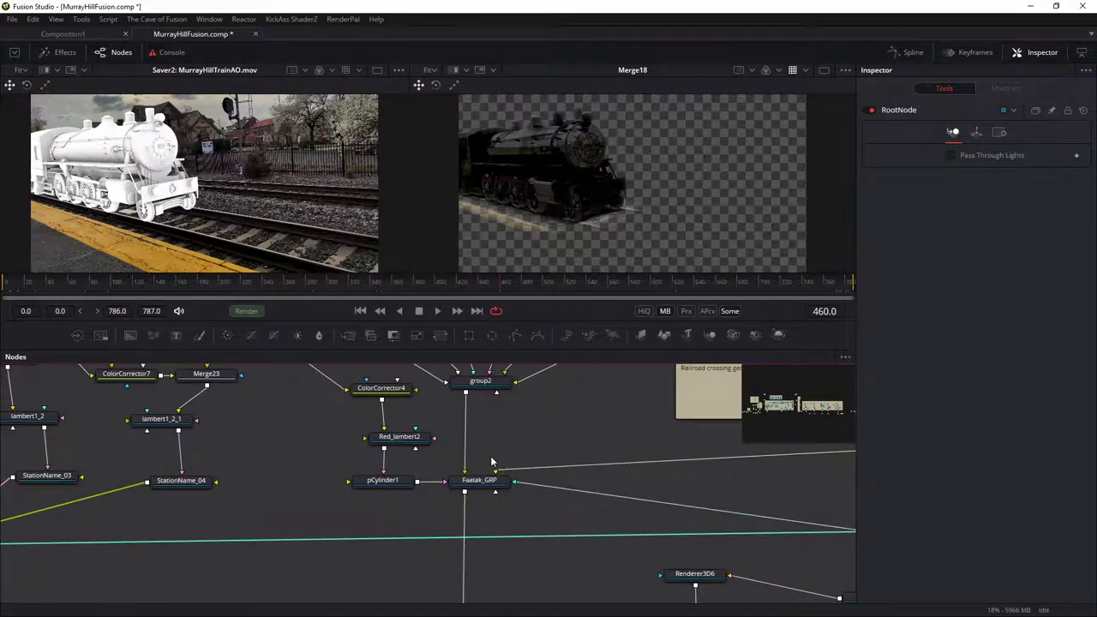
Step: Centre the node graph on Faatak_GRP and view its scene in a free Perspective view, orbited to another angle
drag(512, 433, 543, 478)
drag(509, 530, 593, 185)
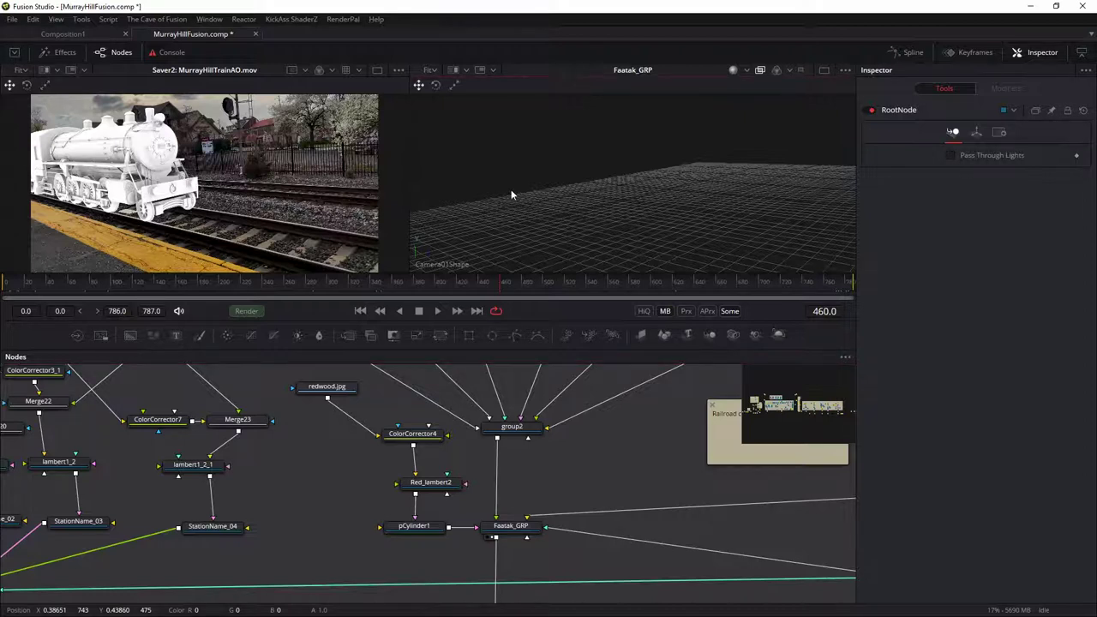
right_click(446, 268)
click(503, 306)
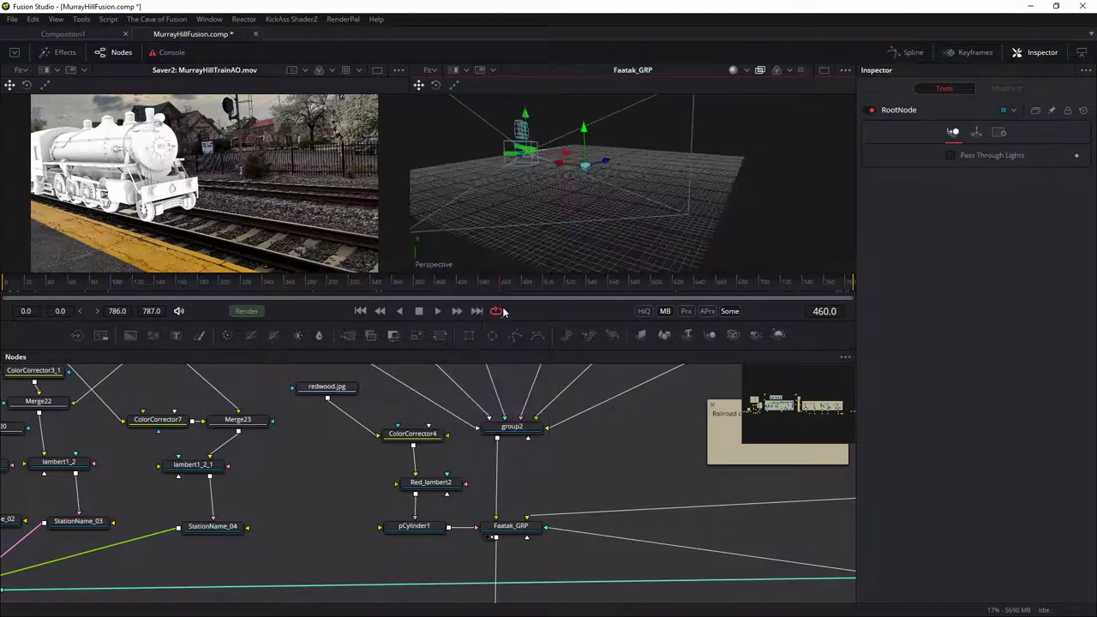
drag(510, 185, 718, 167)
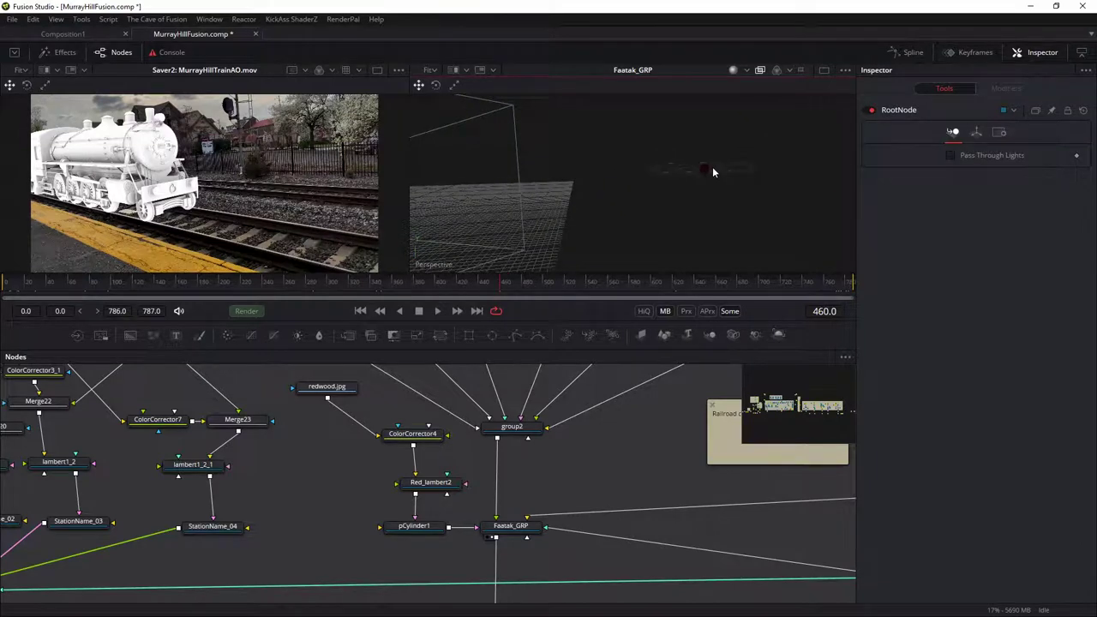
Step: Make the scene light visible under 3D Options, then show Renderer3D5's output in the right viewer
right_click(660, 152)
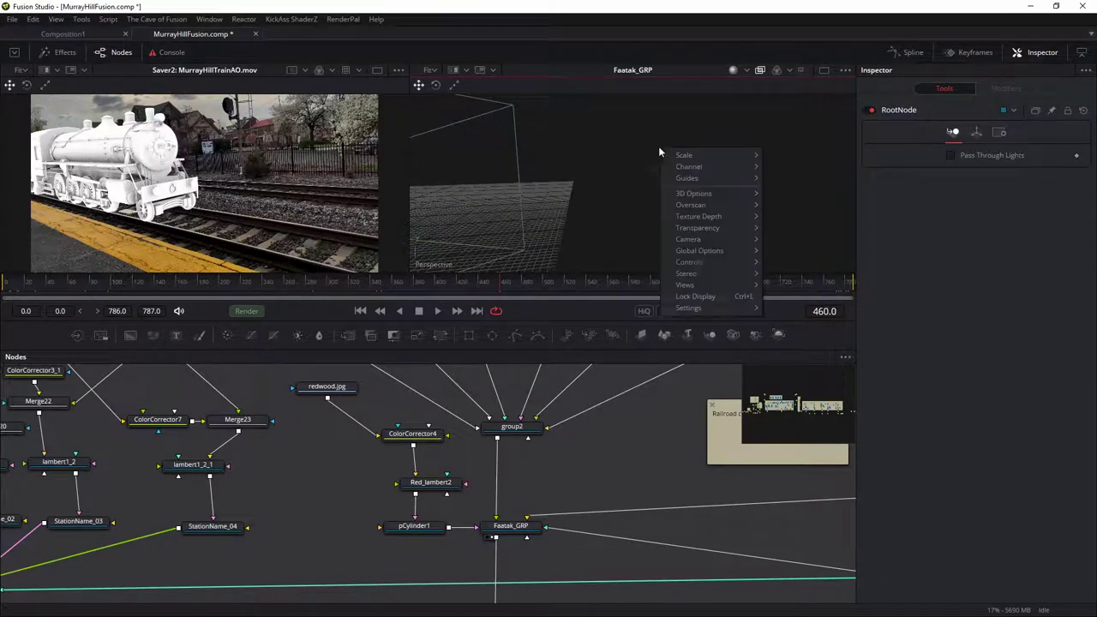
mouse_move(722, 197)
click(788, 217)
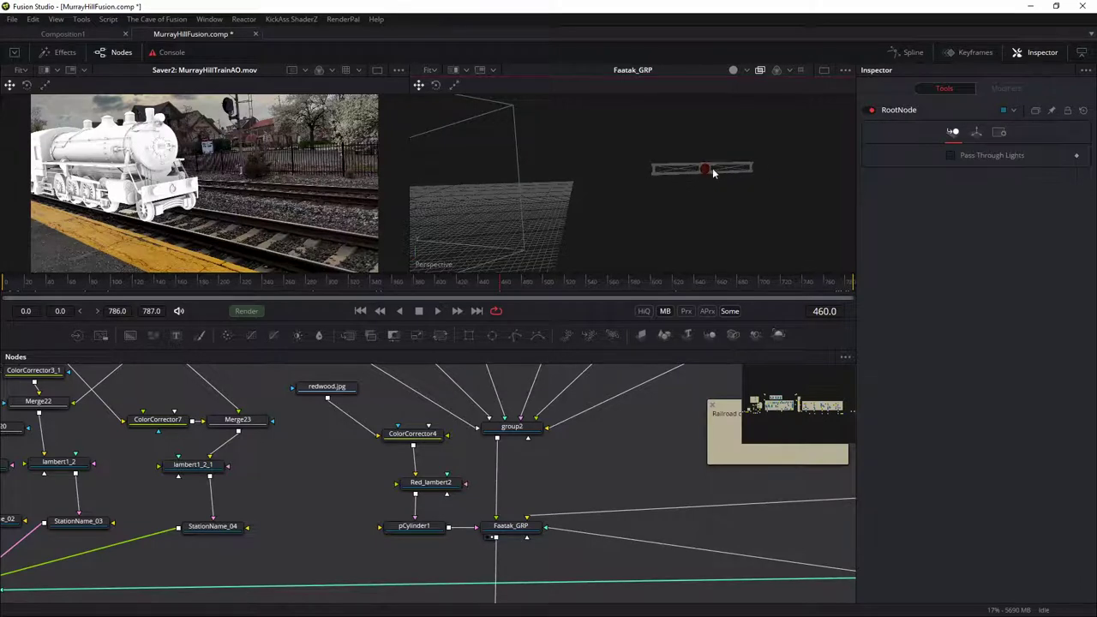
drag(558, 521, 577, 377)
drag(549, 554, 679, 150)
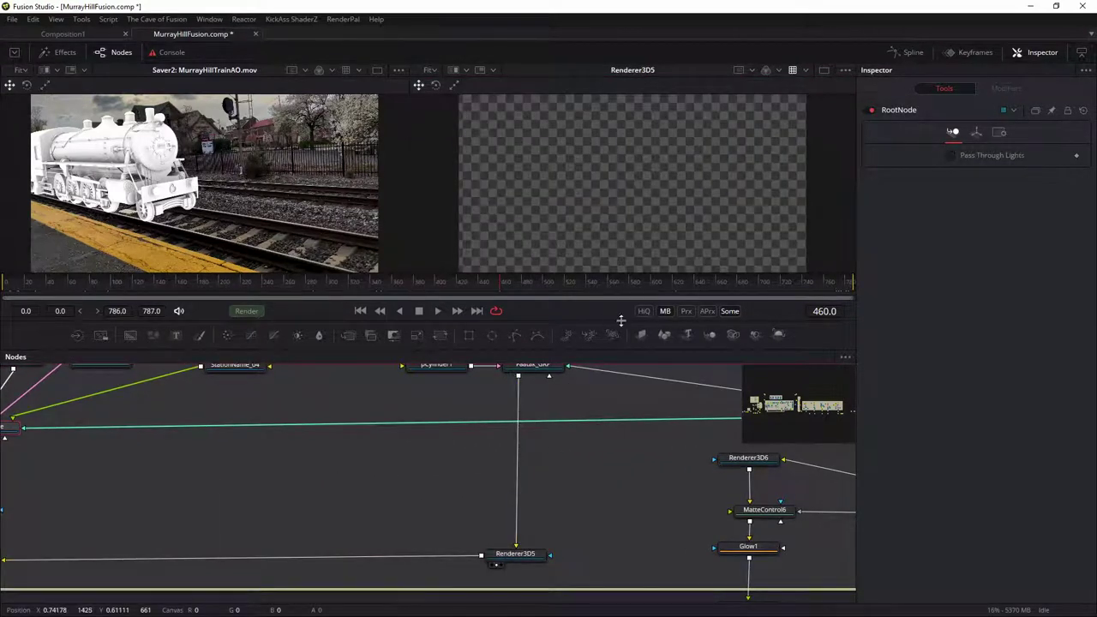
Step: Go to frame 734 and display Merge18_1's output in the right viewer
click(793, 286)
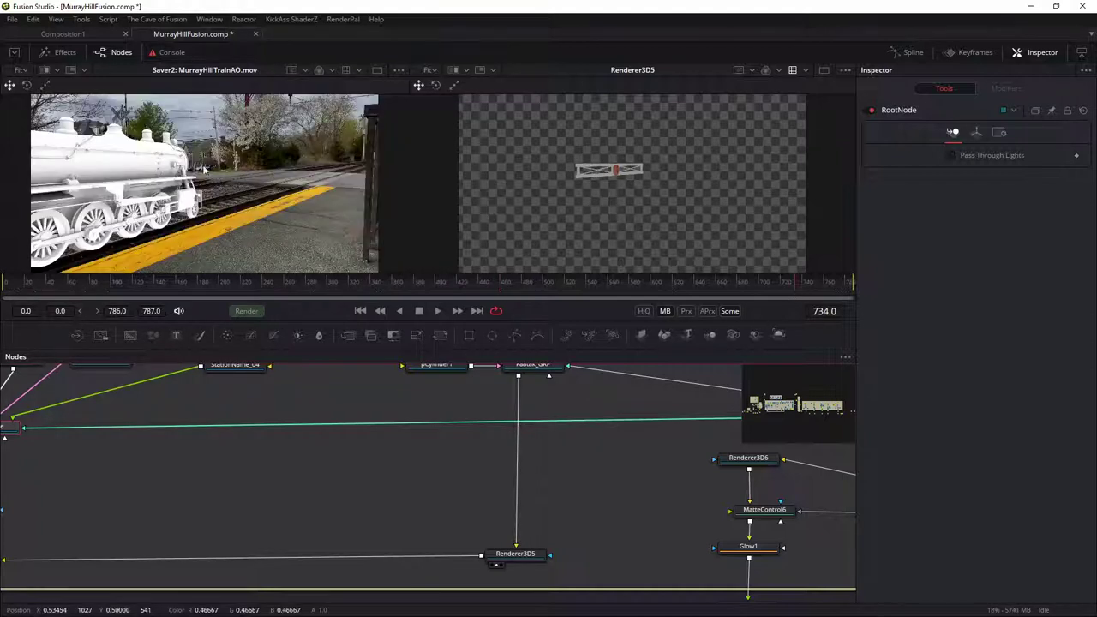
drag(619, 539, 783, 460)
drag(319, 465, 526, 460)
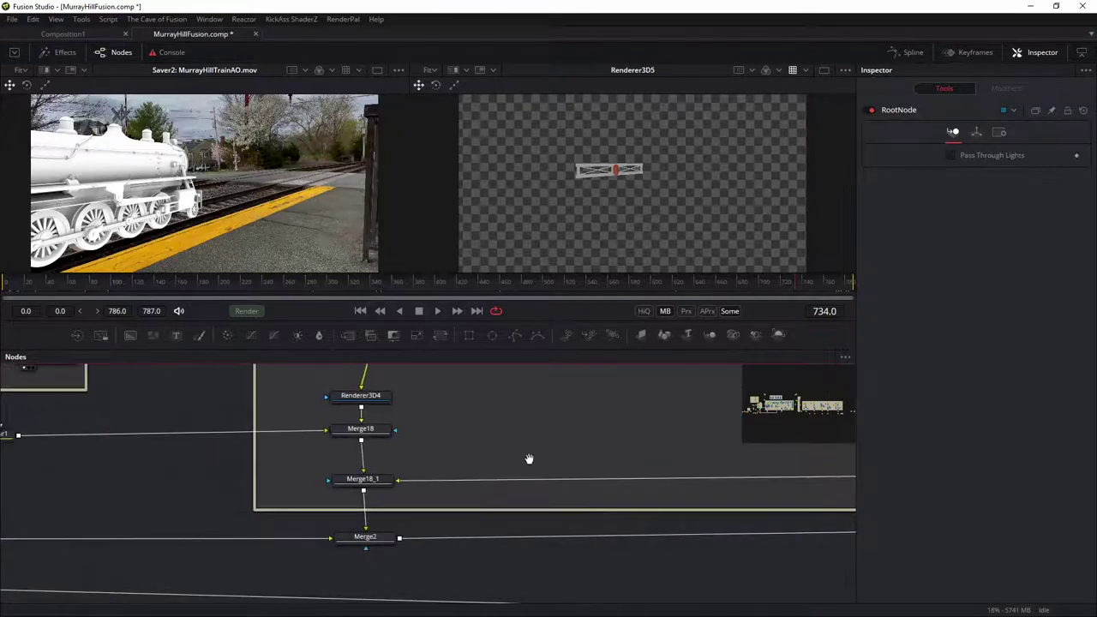
drag(358, 483, 591, 212)
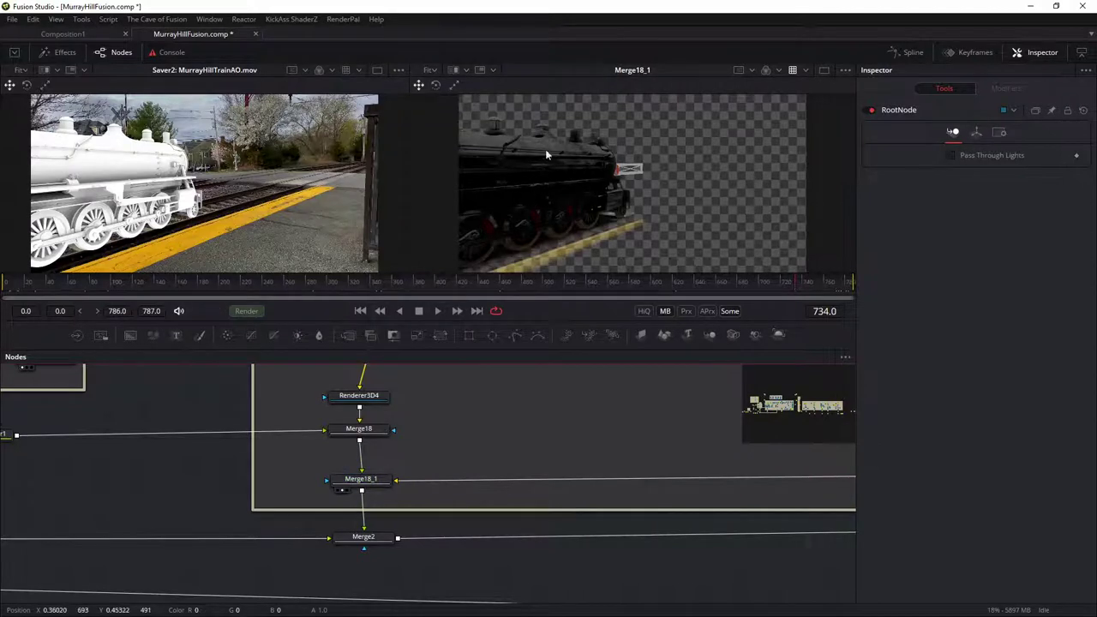
Step: Show Merge2's locomotive-over-platform composite in the right viewer, then pan the node graph to the Alembic group
click(360, 538)
key(2)
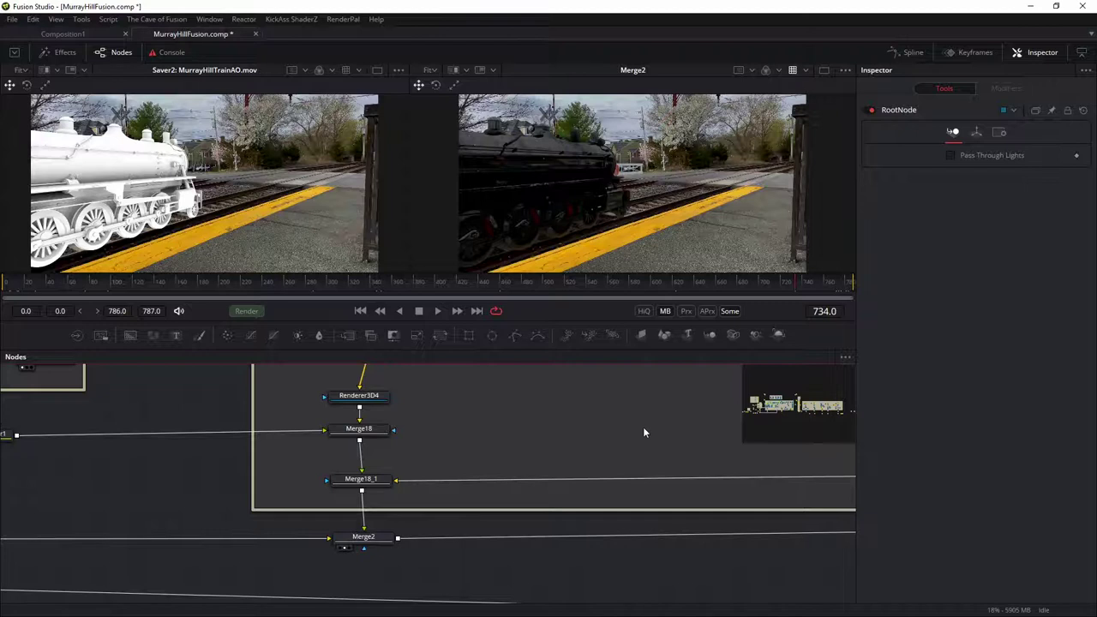
drag(639, 429, 227, 512)
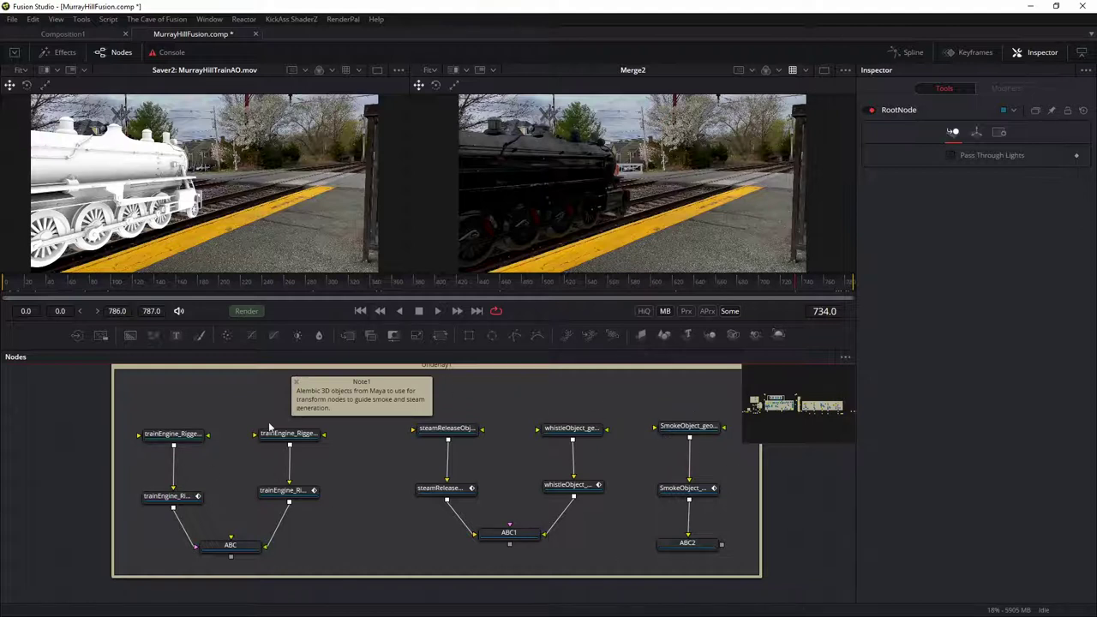
Step: Show the ABC node's 3D scene in the right viewer, orbit around the transform gizmo, and scrub to frame 648
click(230, 549)
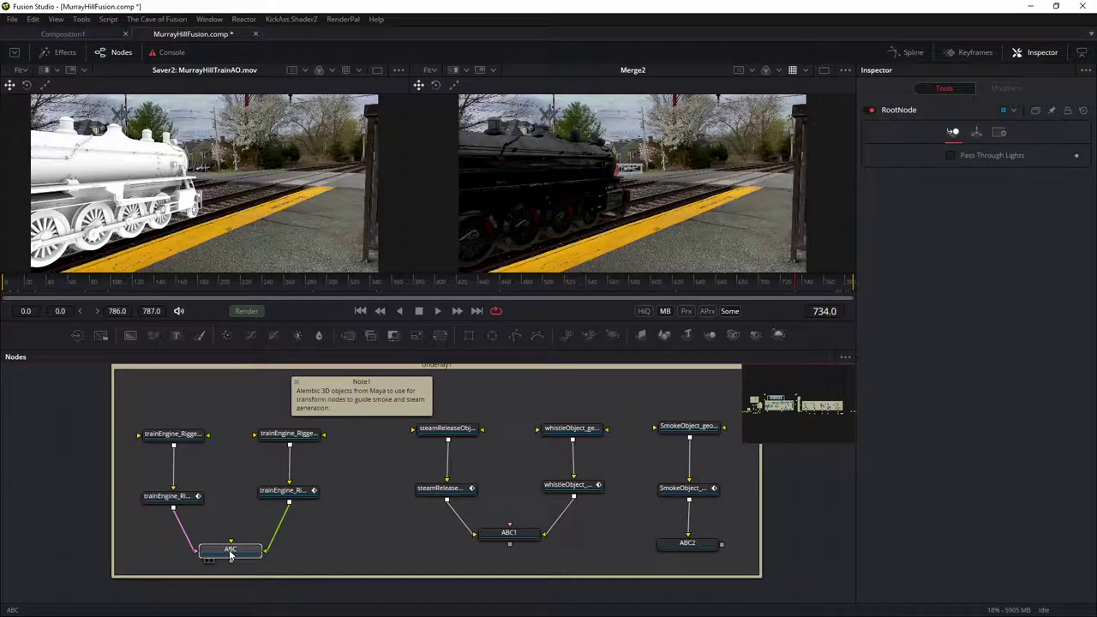
key(2)
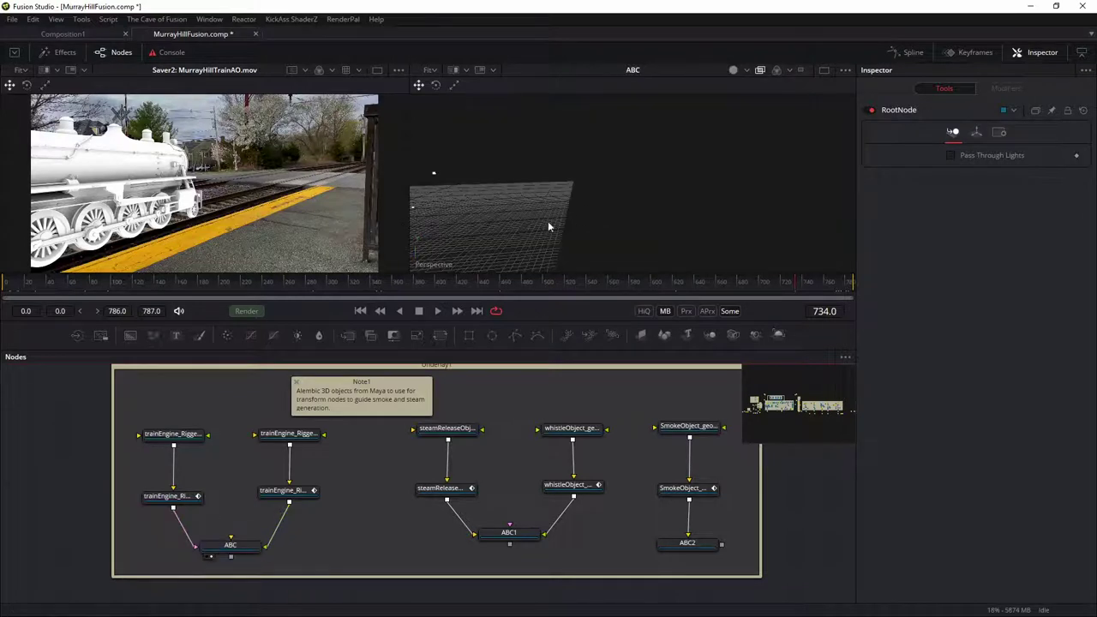
mouse_move(552, 184)
mouse_down()
mouse_move(503, 182)
mouse_move(488, 194)
mouse_move(538, 193)
mouse_move(524, 202)
mouse_move(554, 178)
mouse_move(533, 183)
mouse_up()
drag(636, 203, 556, 215)
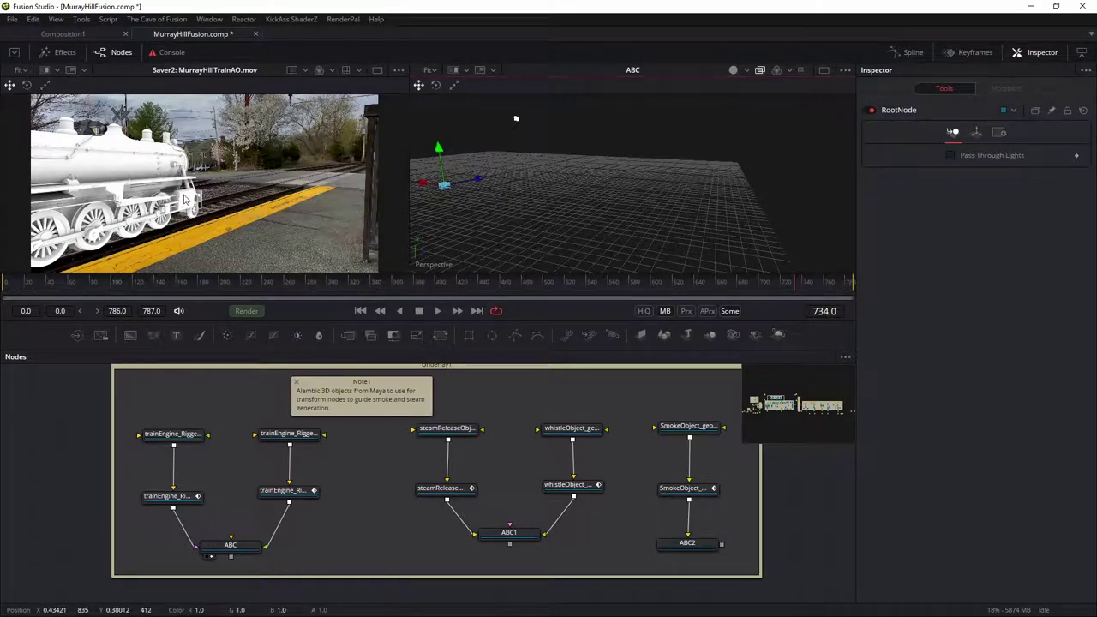
drag(541, 220, 501, 201)
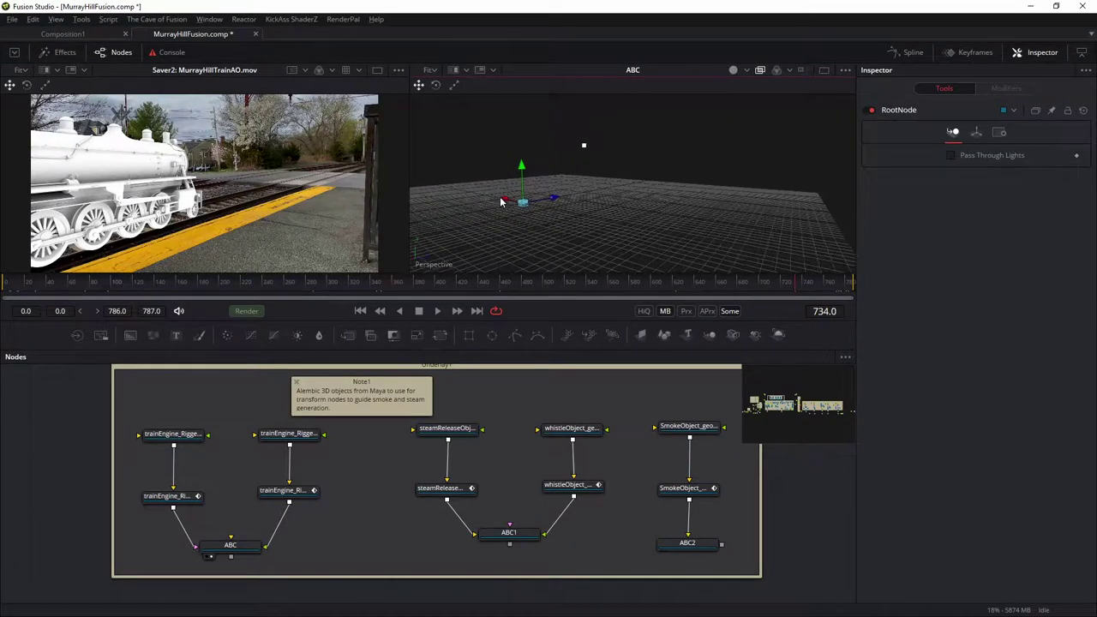
drag(746, 284, 704, 285)
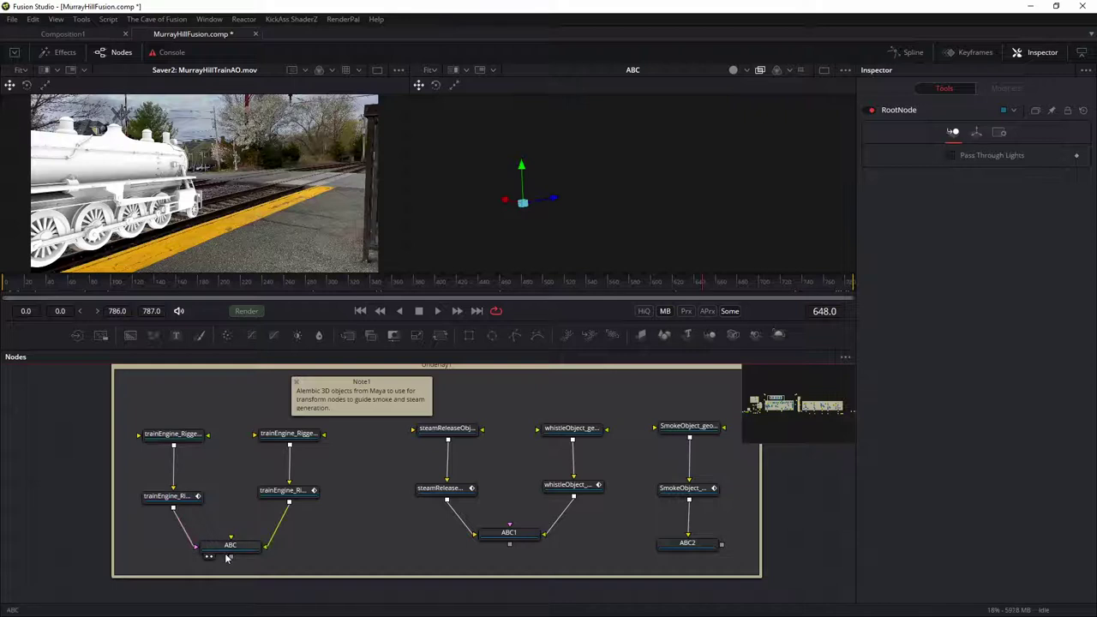
Step: Scrub to frame 634 and also display the ABC 3D scene in the left viewer, orbiting it
mouse_move(238, 549)
mouse_down()
mouse_move(248, 549)
mouse_move(238, 547)
mouse_up()
click(360, 523)
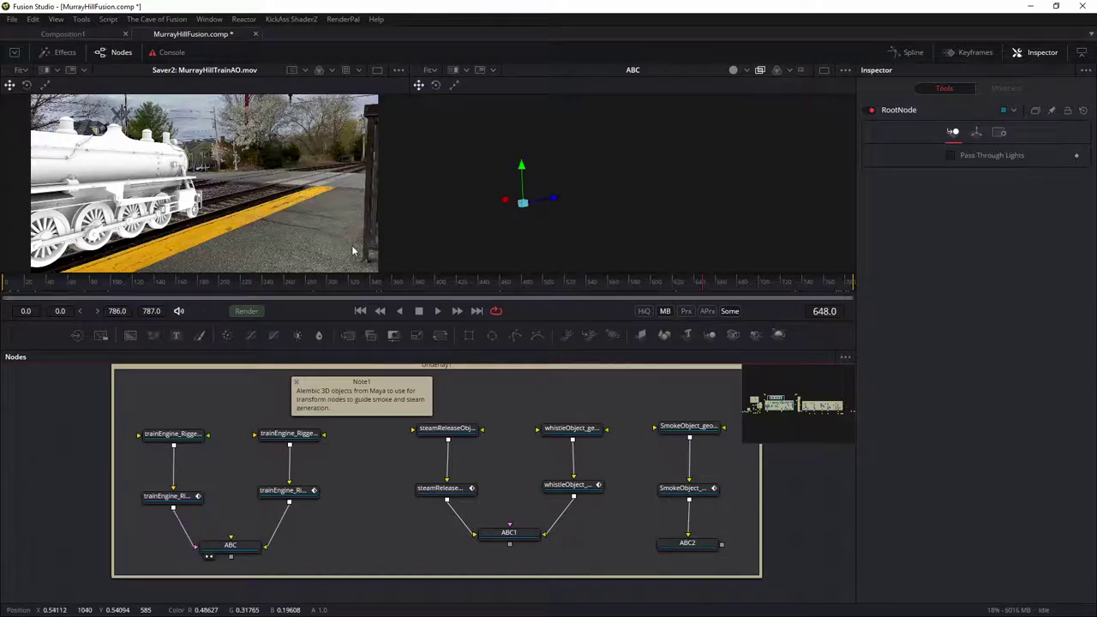
drag(703, 287, 604, 296)
key(1)
drag(327, 179, 208, 161)
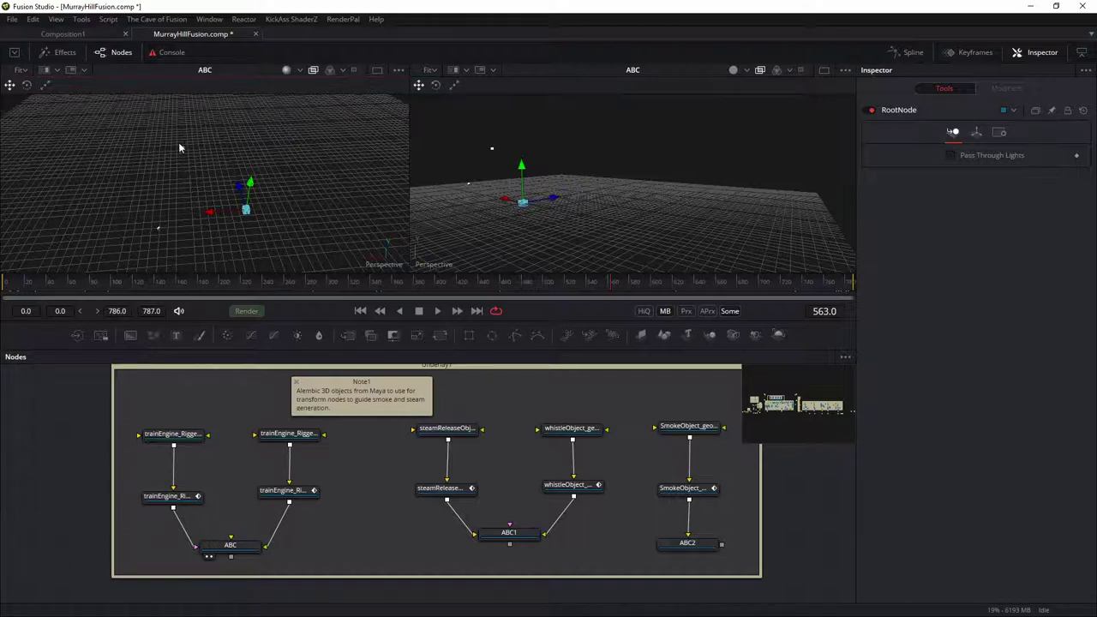
Step: Scrub to frame 623 and inspect the trainEngine steam and RiggedSmokeObject transforms (translation -1.128, 2.640, -0.455; scale 0.066212)
drag(598, 289, 677, 296)
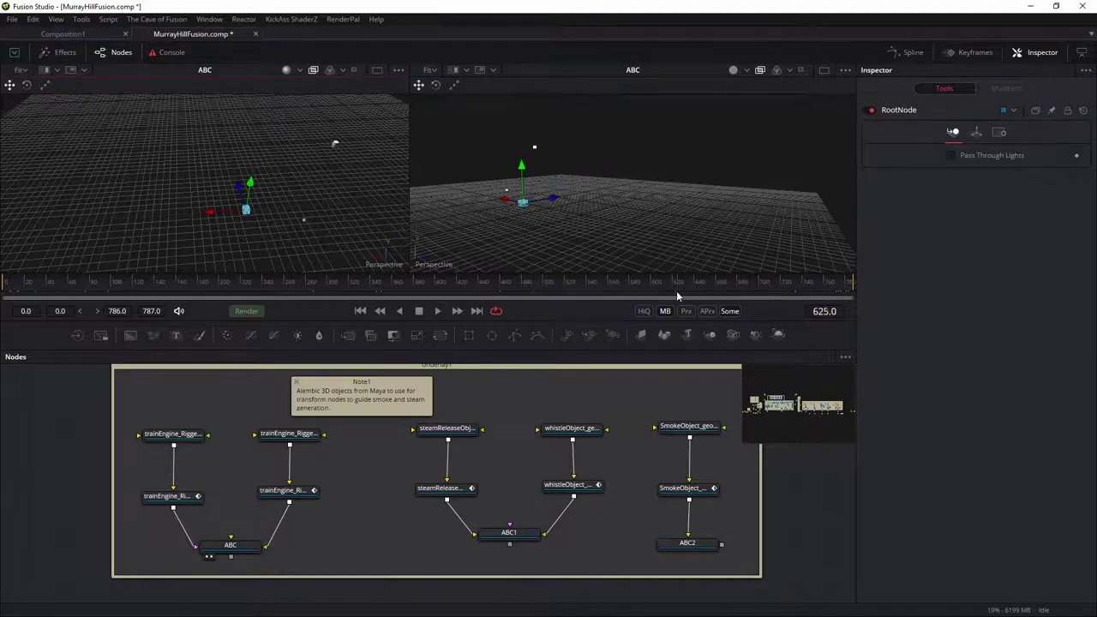
click(288, 497)
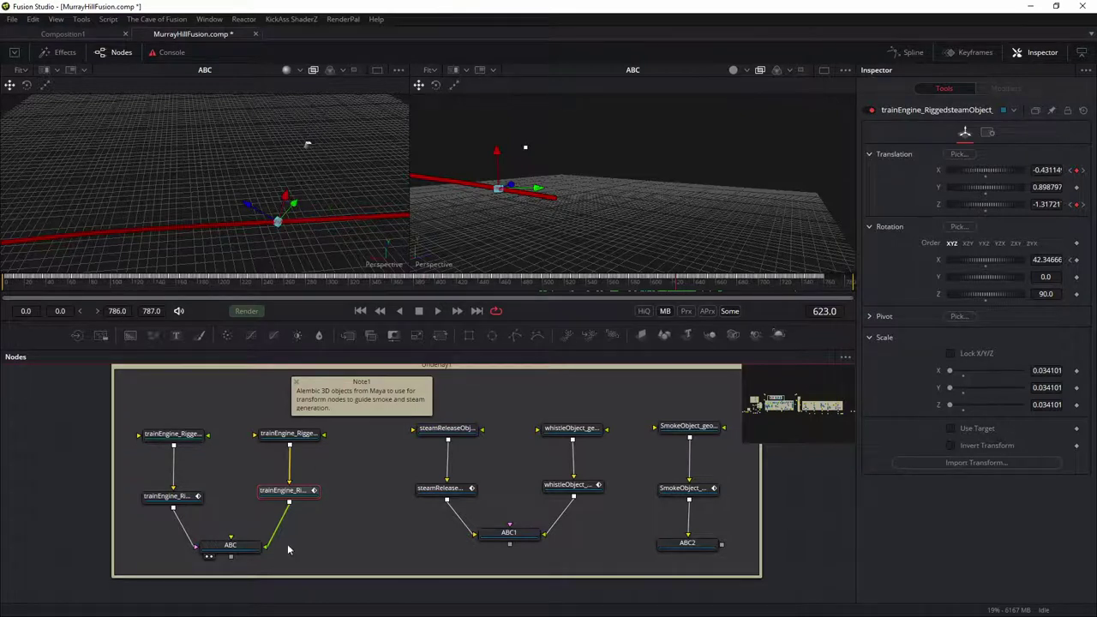
click(172, 496)
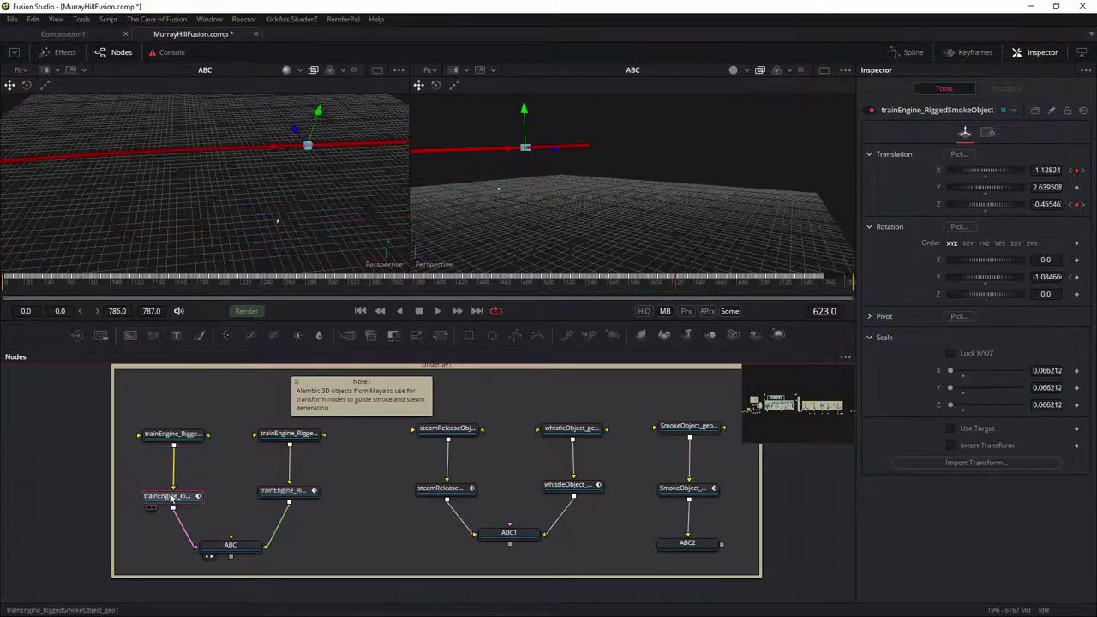
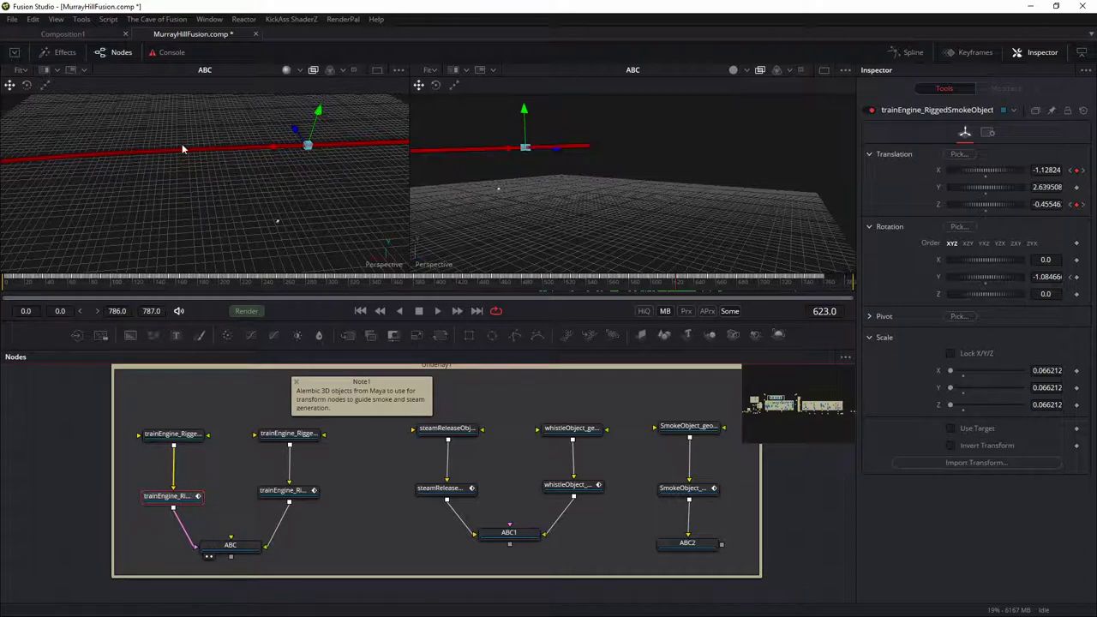
Step: Select the train engine transform node and zoom out the node graph
click(172, 504)
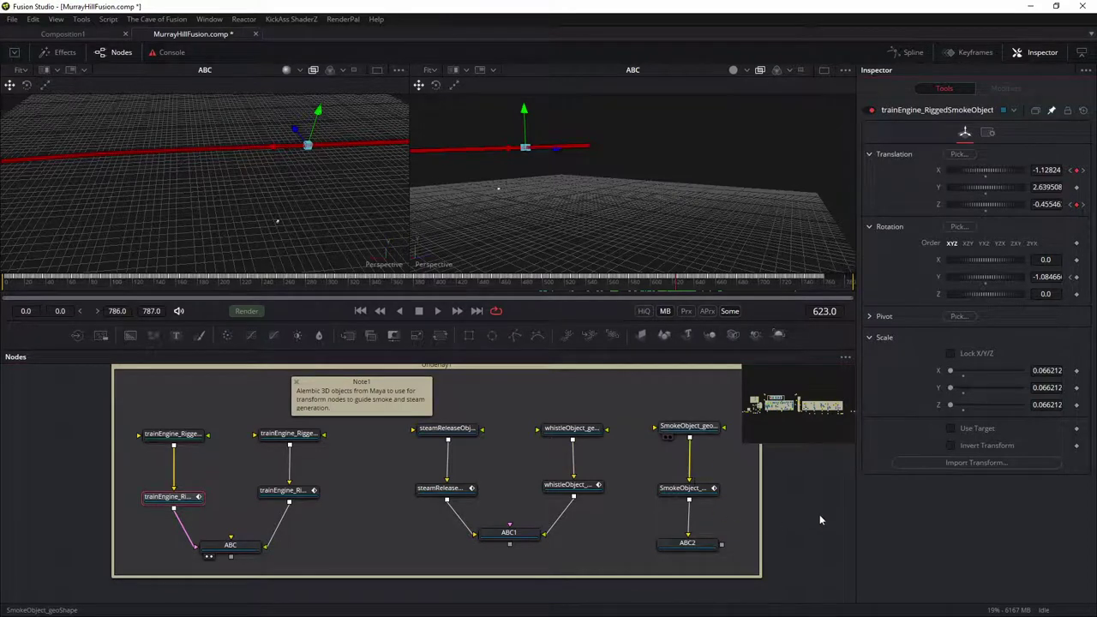
scroll(610, 471, down, 5)
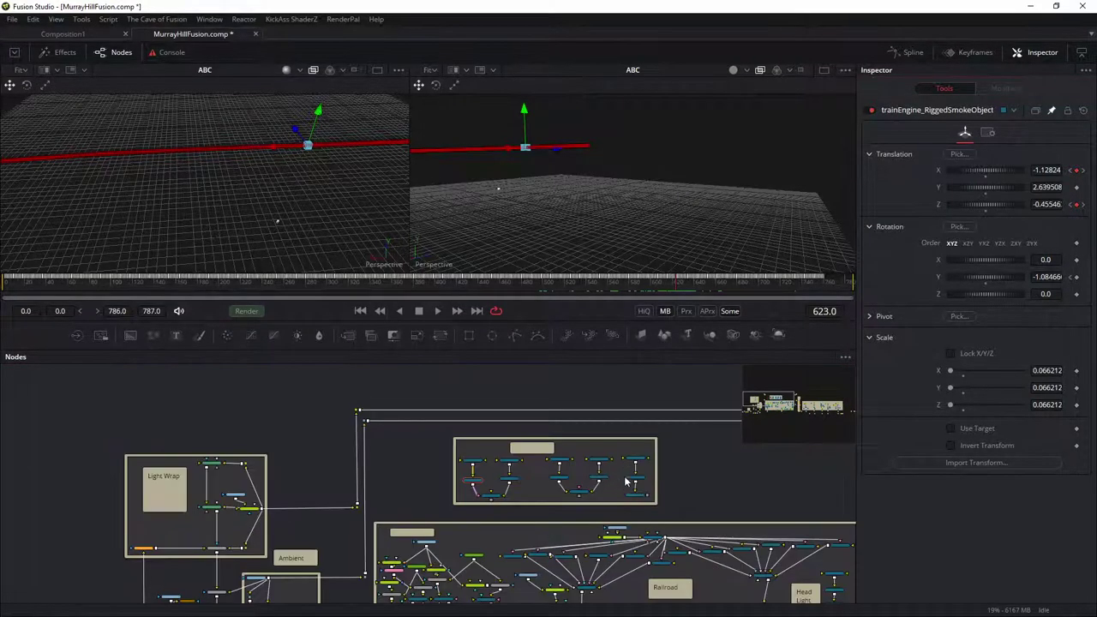
scroll(555, 414, down, 3)
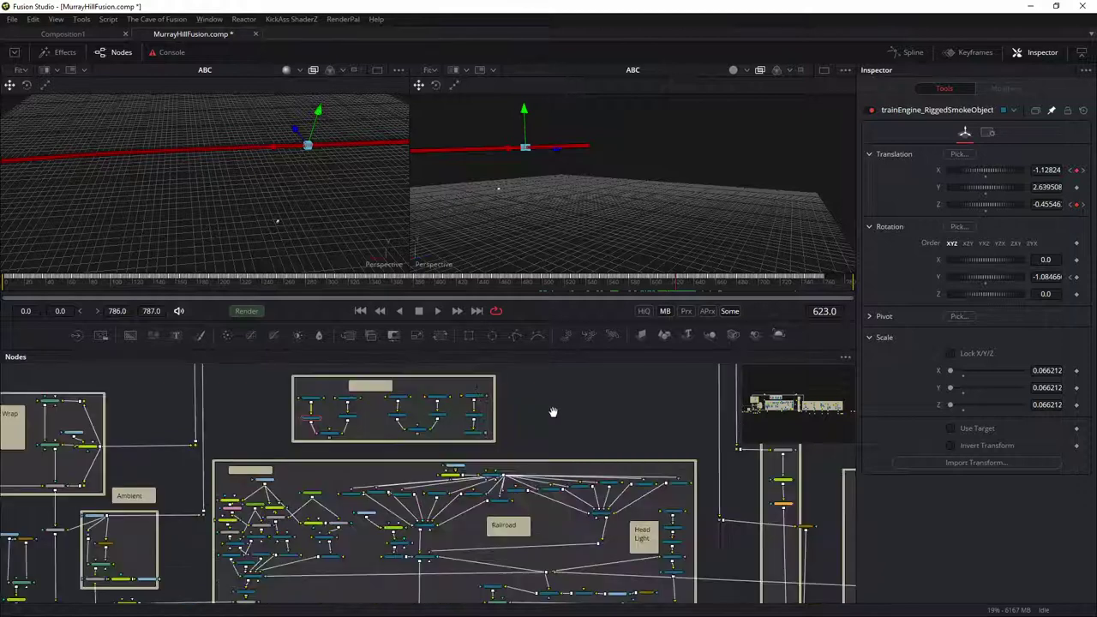
scroll(600, 411, up, 3)
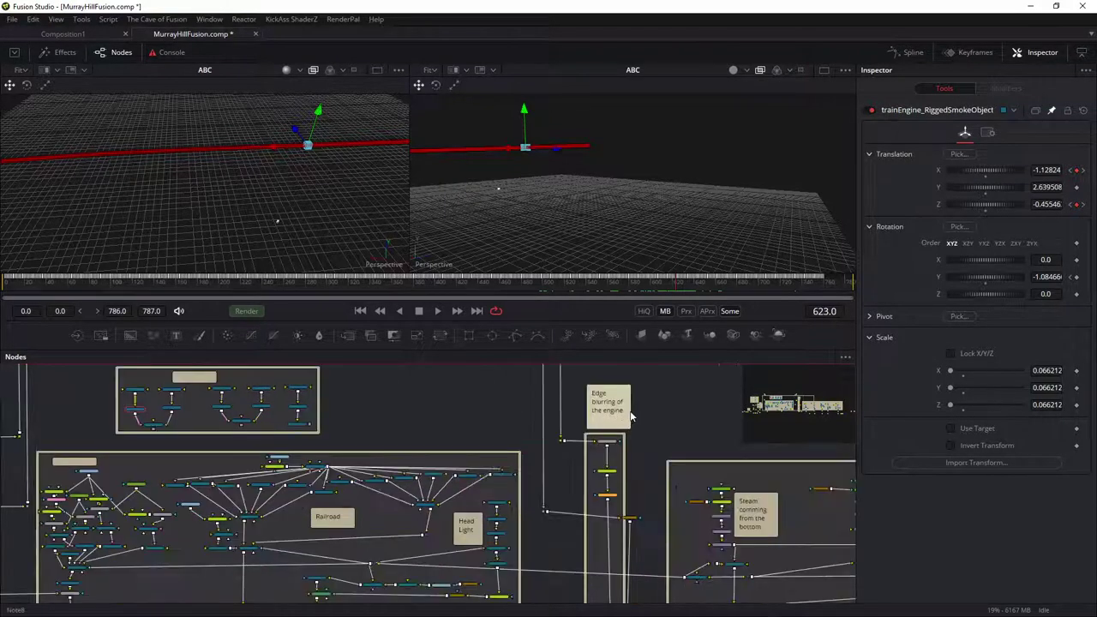
Step: Bring the Steam underlay group into view, zoom in and select pEmitter1_1_1_1
drag(661, 436, 226, 386)
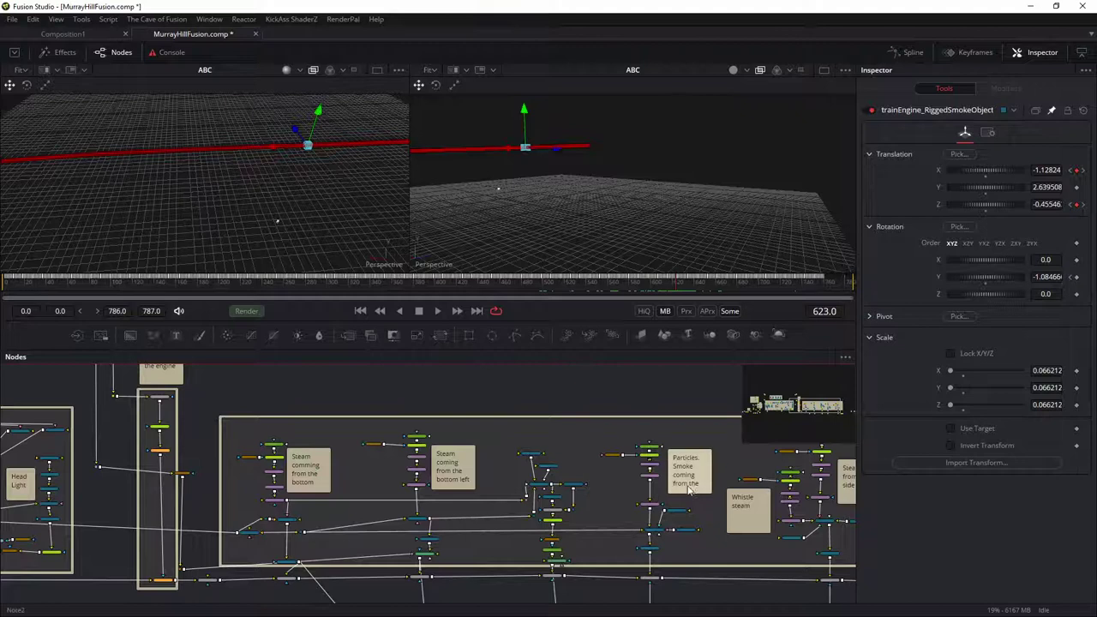
scroll(701, 490, up, 2)
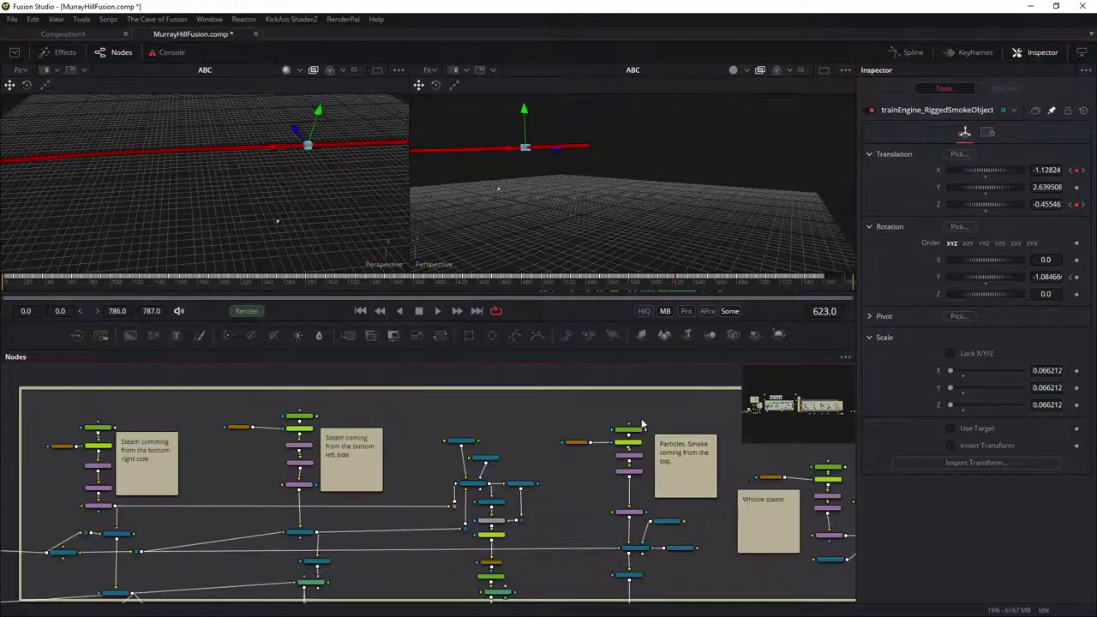
scroll(642, 495, up, 3)
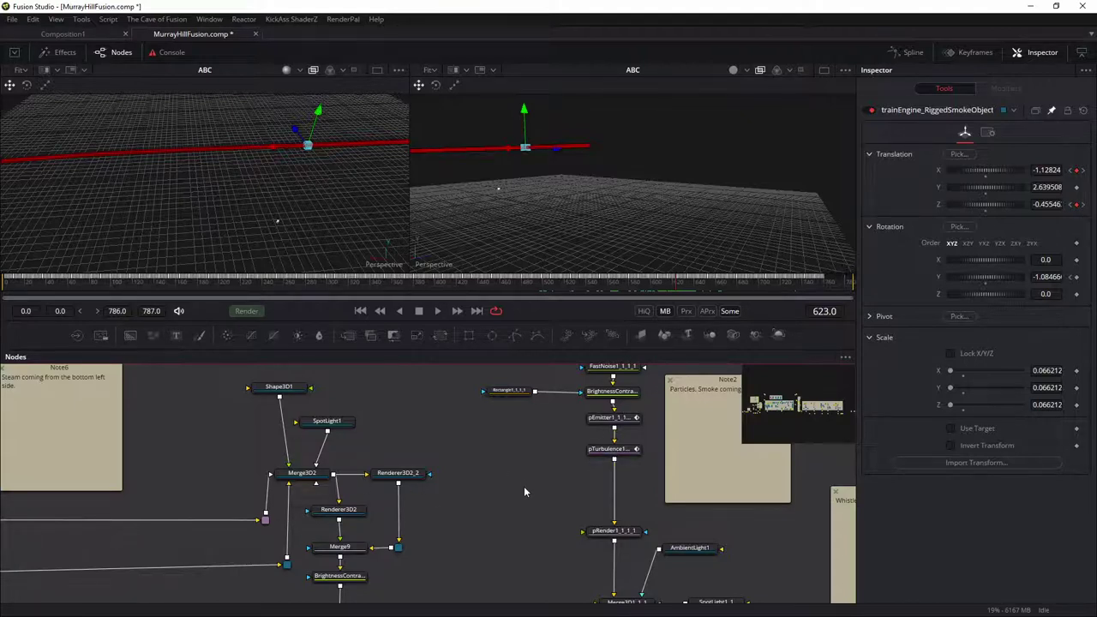
scroll(540, 484, up, 2)
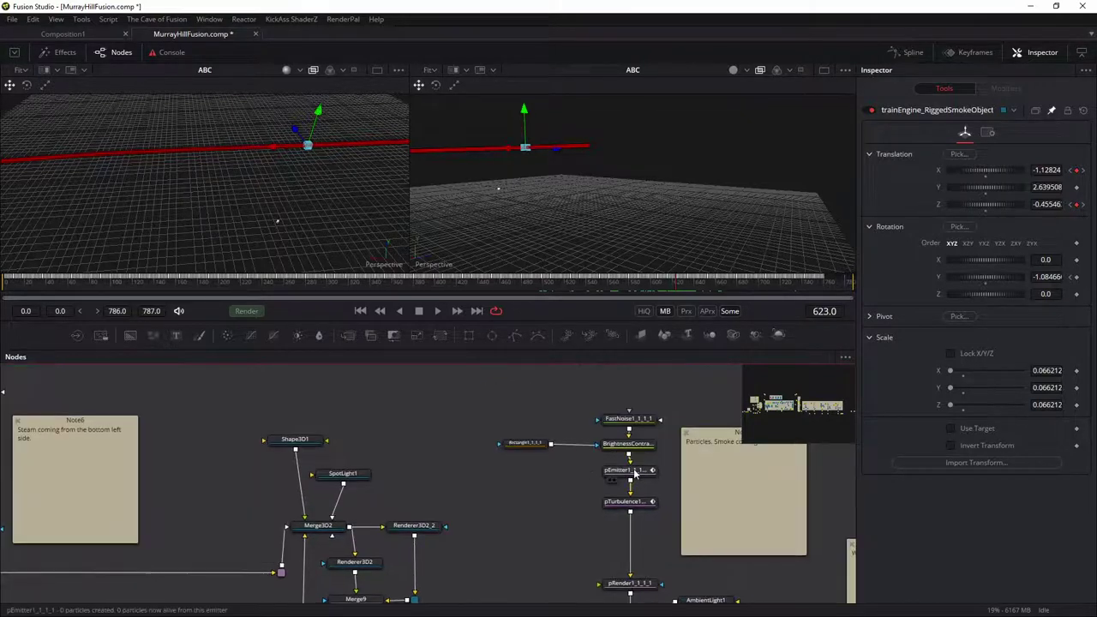
drag(634, 472, 634, 478)
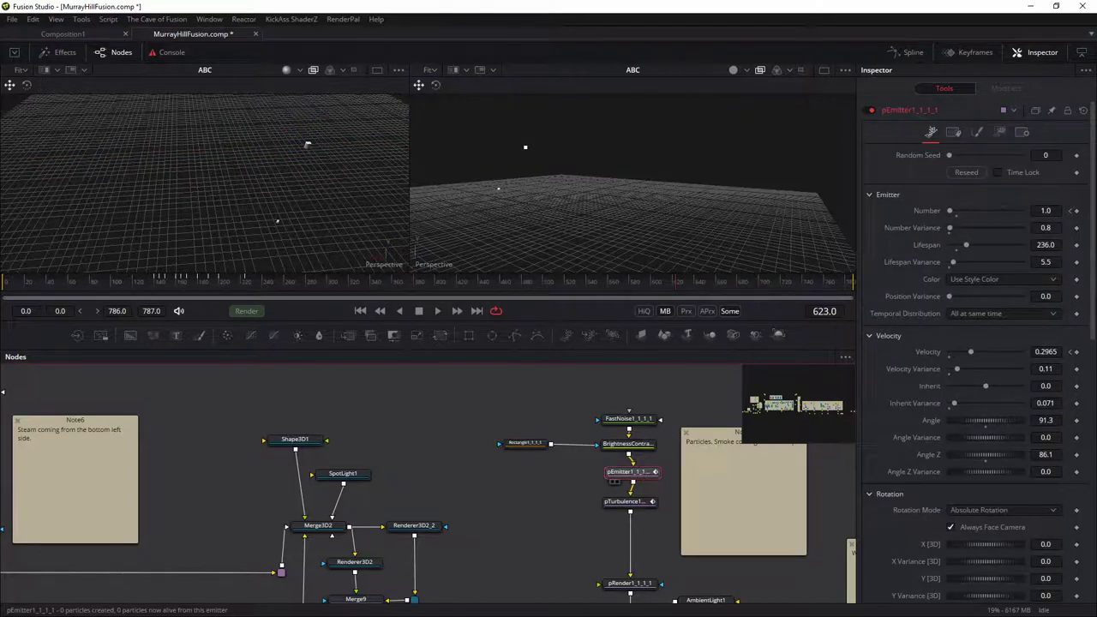
Step: Review pEmitter1_1_1_1's Controls (Number 1.0, Lifespan 236.0, Velocity 0.2965), then scroll back up
scroll(978, 351, down, 10)
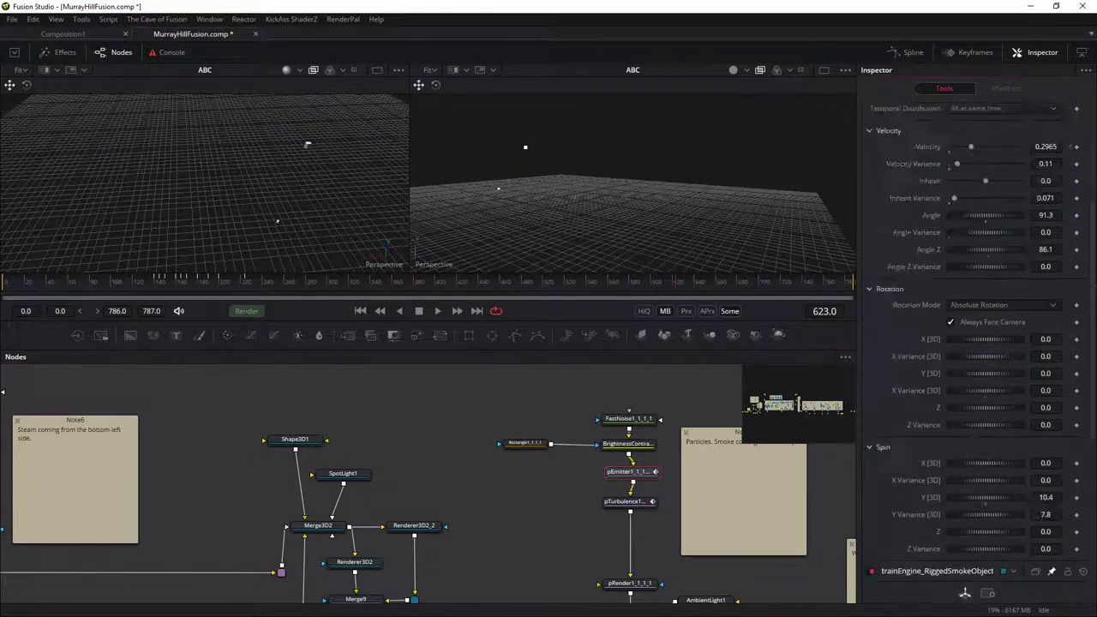
scroll(977, 352, down, 1)
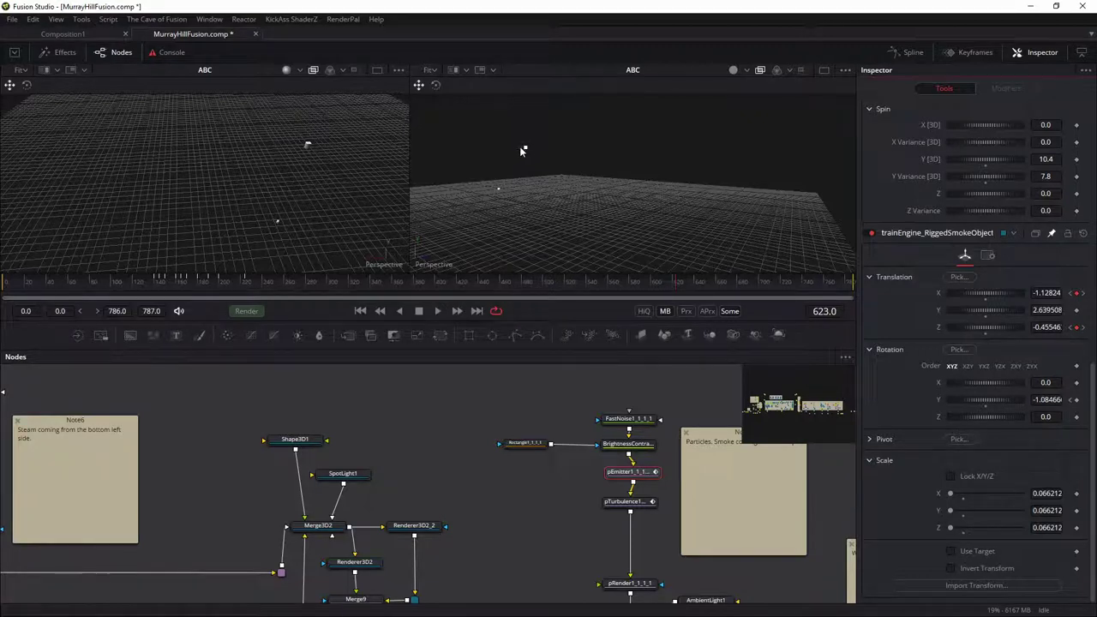
drag(1095, 388, 1093, 94)
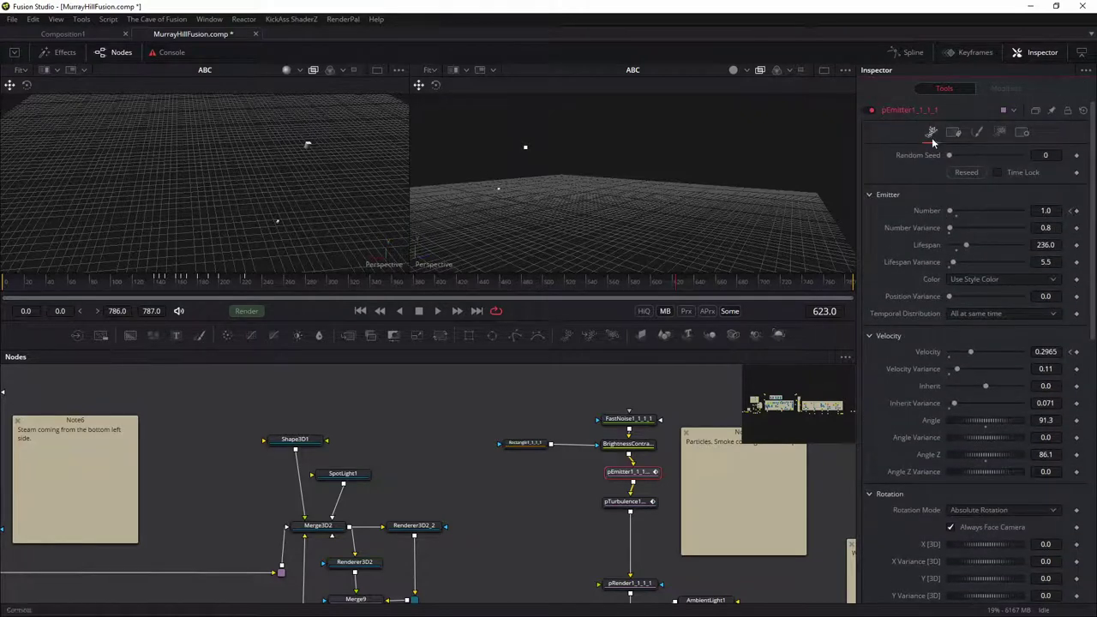
Step: In the emitter's Region settings, add an X Rotation expression linked by pick-whip
click(1003, 132)
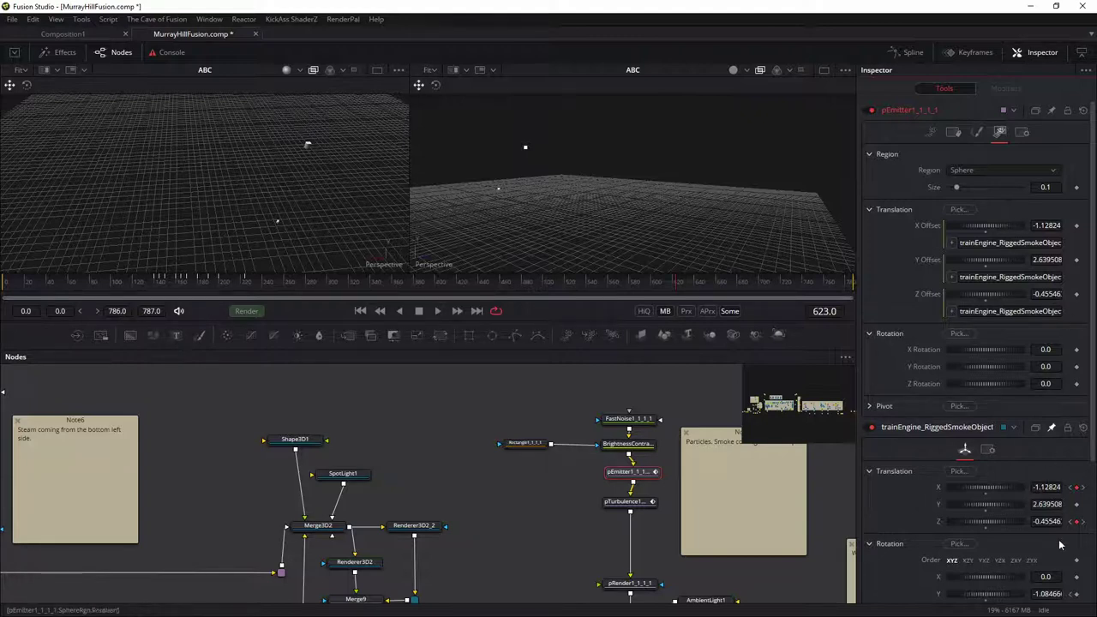
right_click(991, 347)
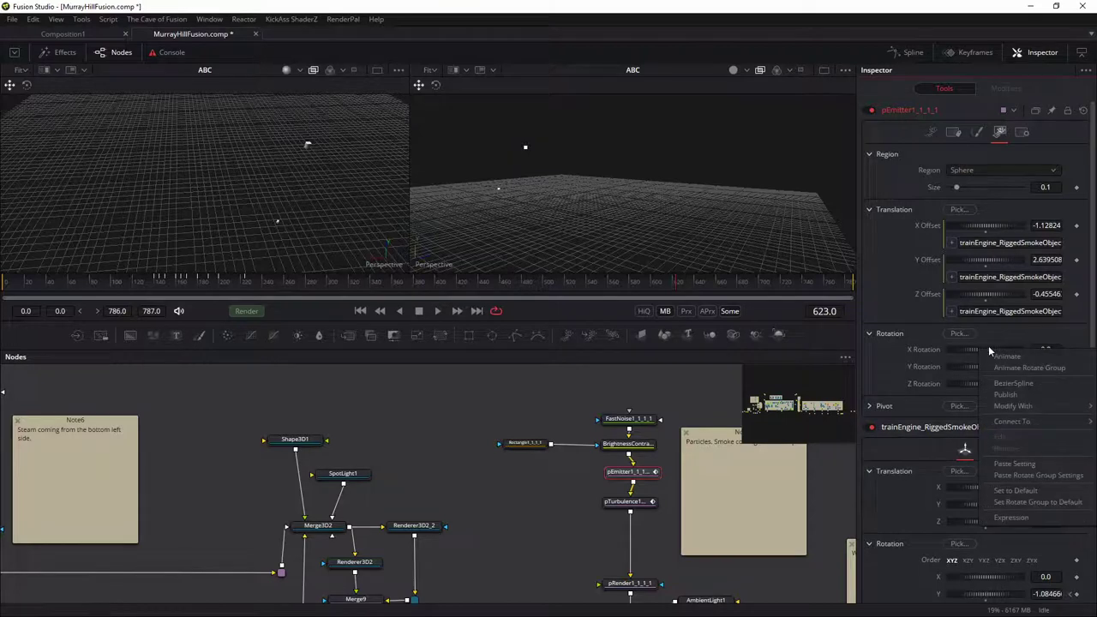
click(1018, 520)
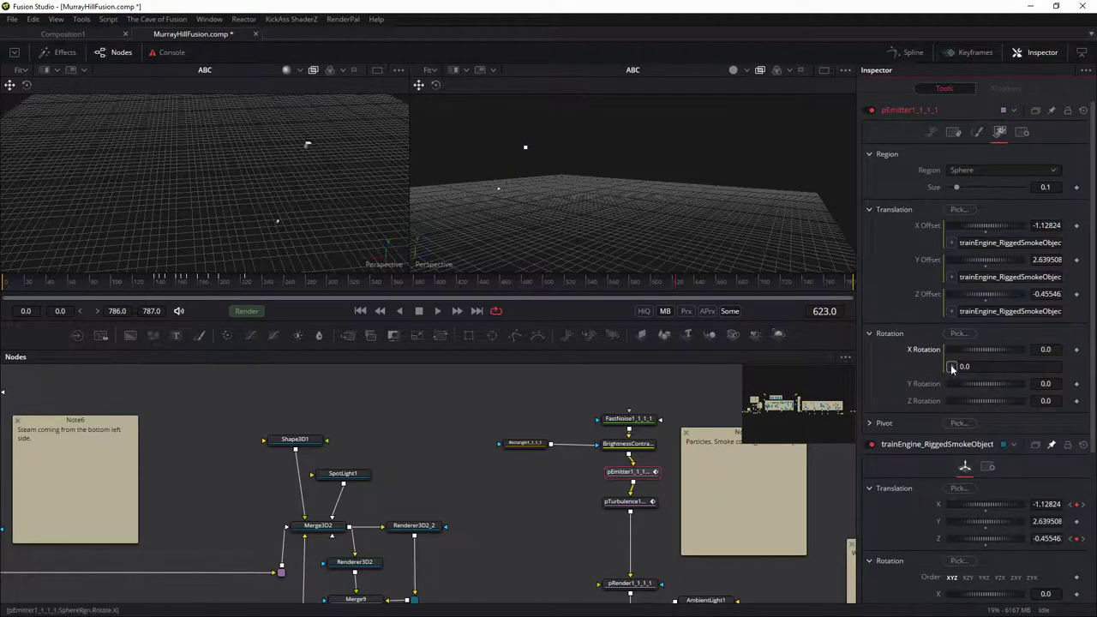
drag(952, 366, 994, 367)
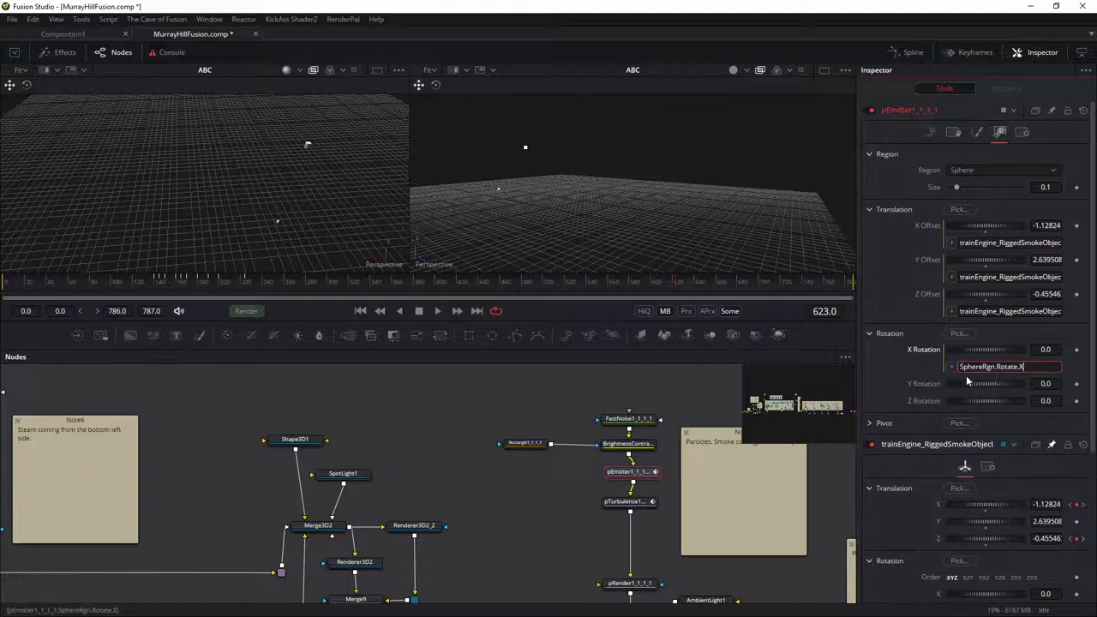
Step: Edit the X Rotation expression, then remove it, leaving the value at 0.0
click(1023, 366)
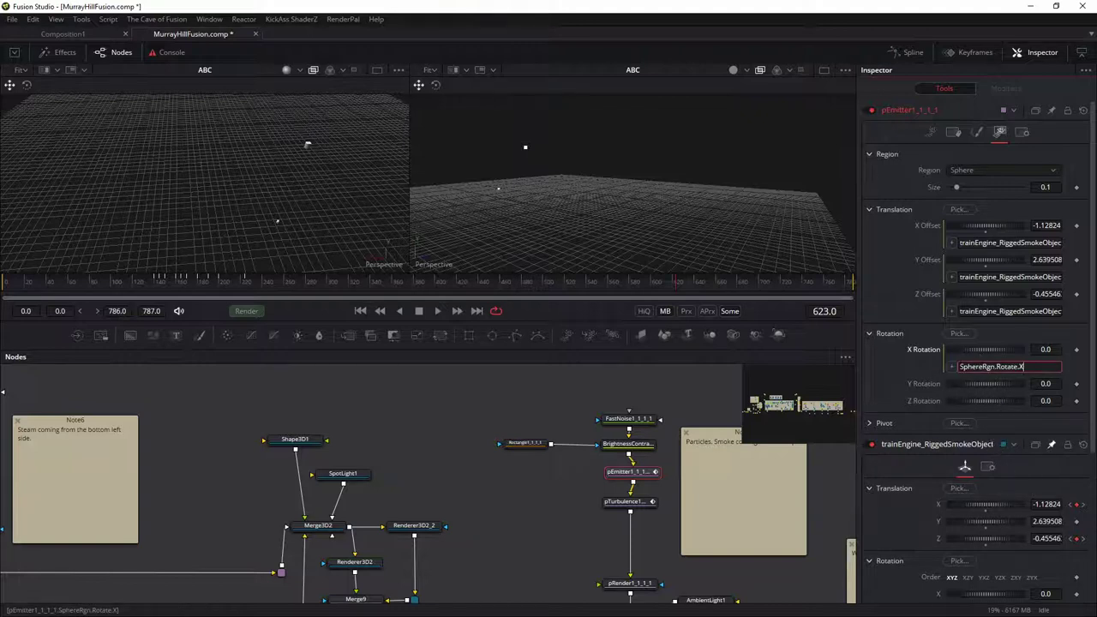
right_click(954, 369)
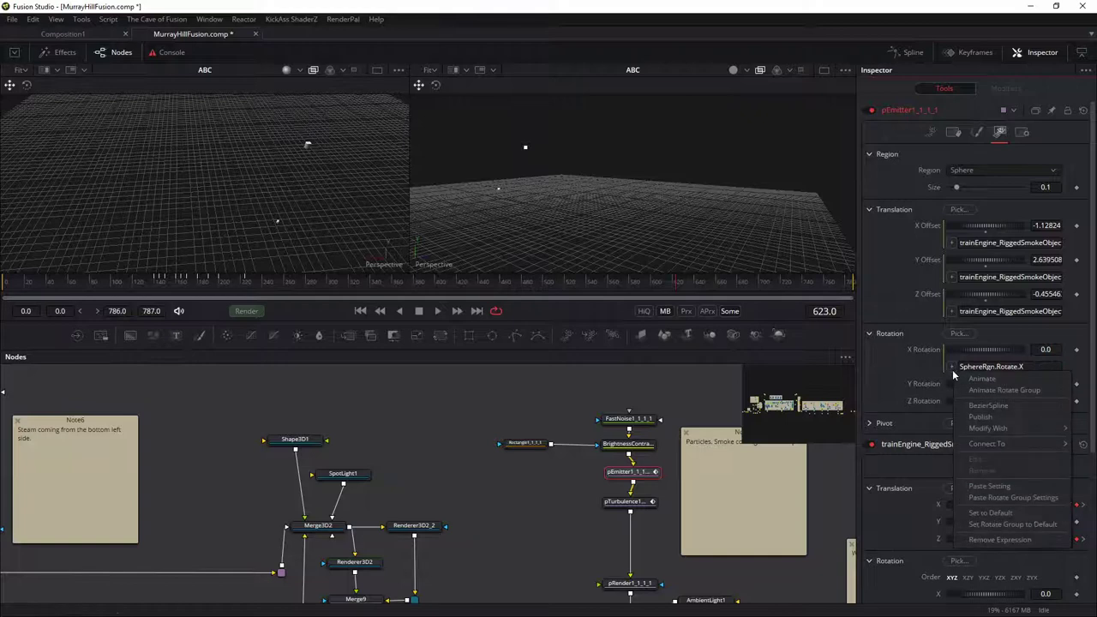
click(1000, 539)
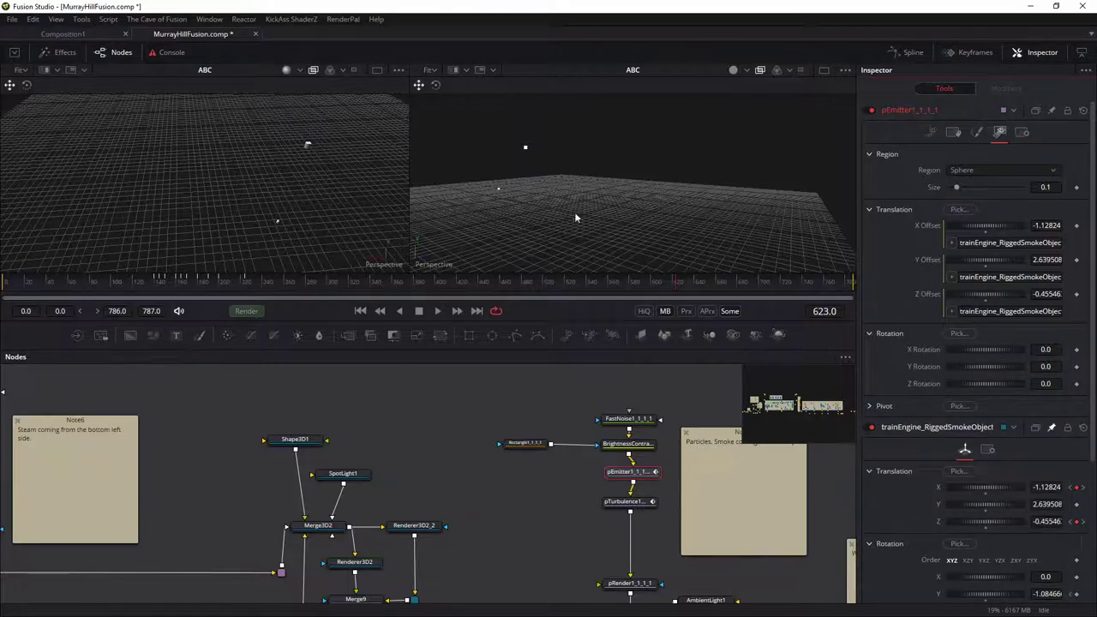
Step: View pRender1_1_1_1's smoke in the right viewer, orbit lower and scrub back to frame 551
click(631, 476)
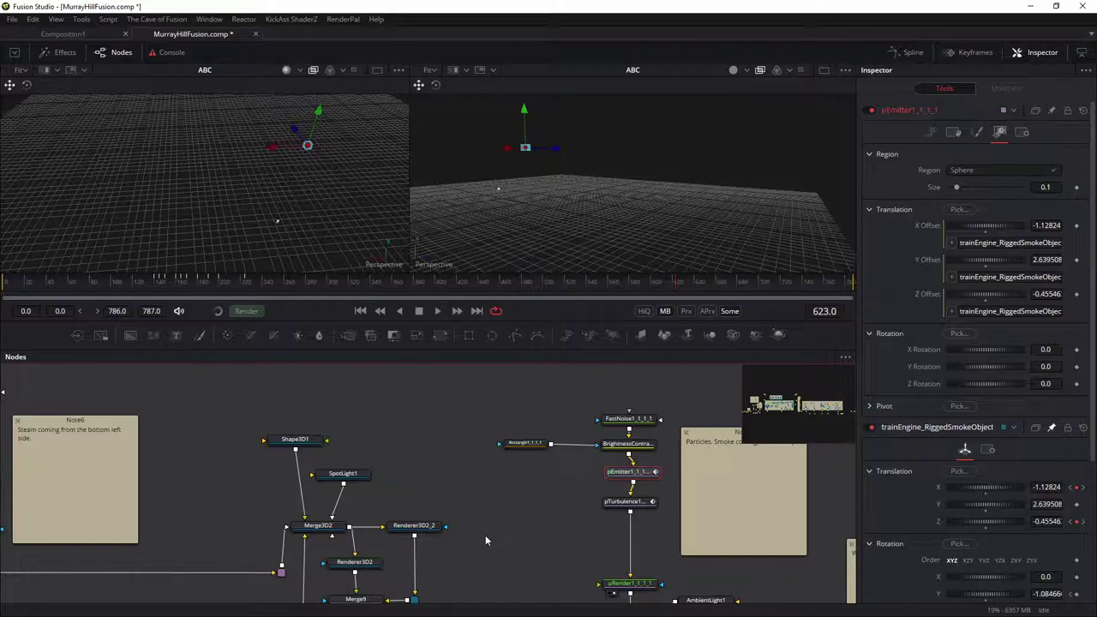
key(2)
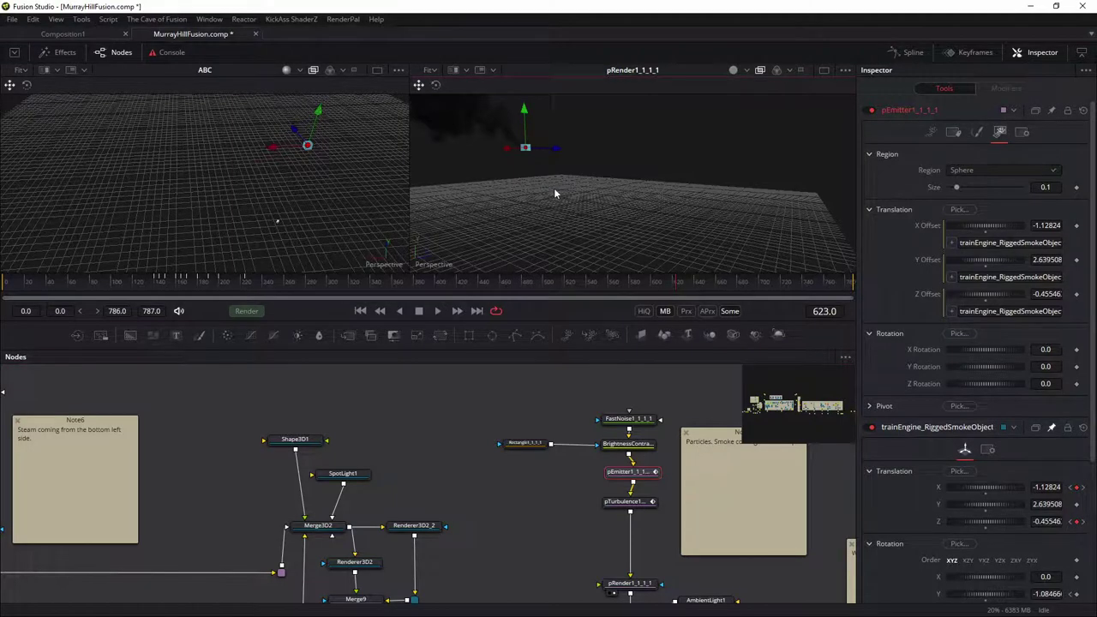
drag(541, 181, 532, 135)
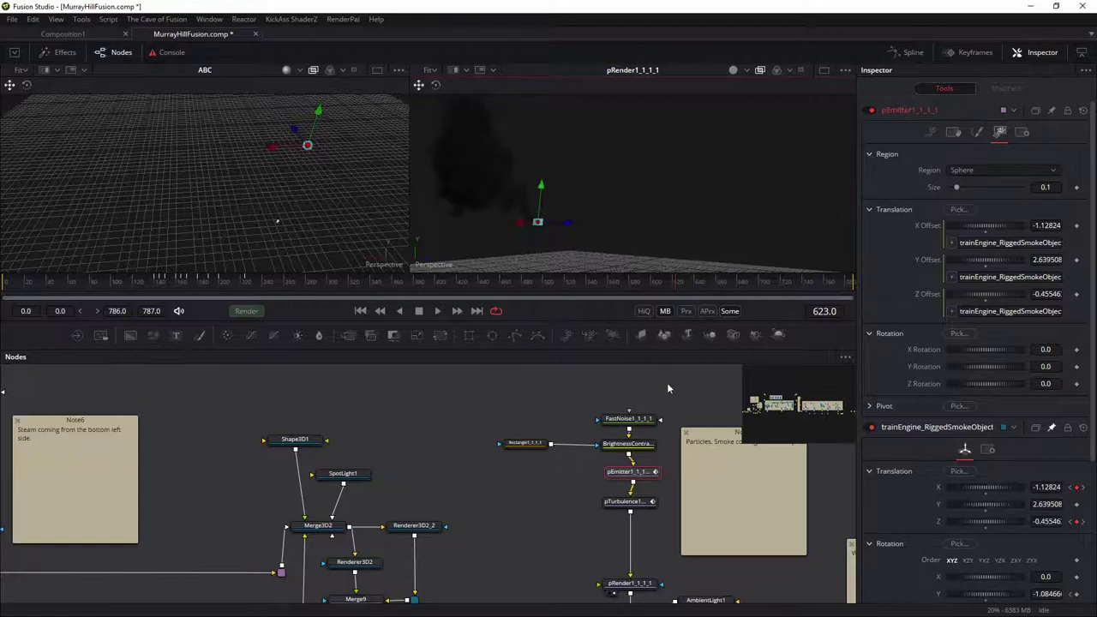
drag(675, 283, 599, 290)
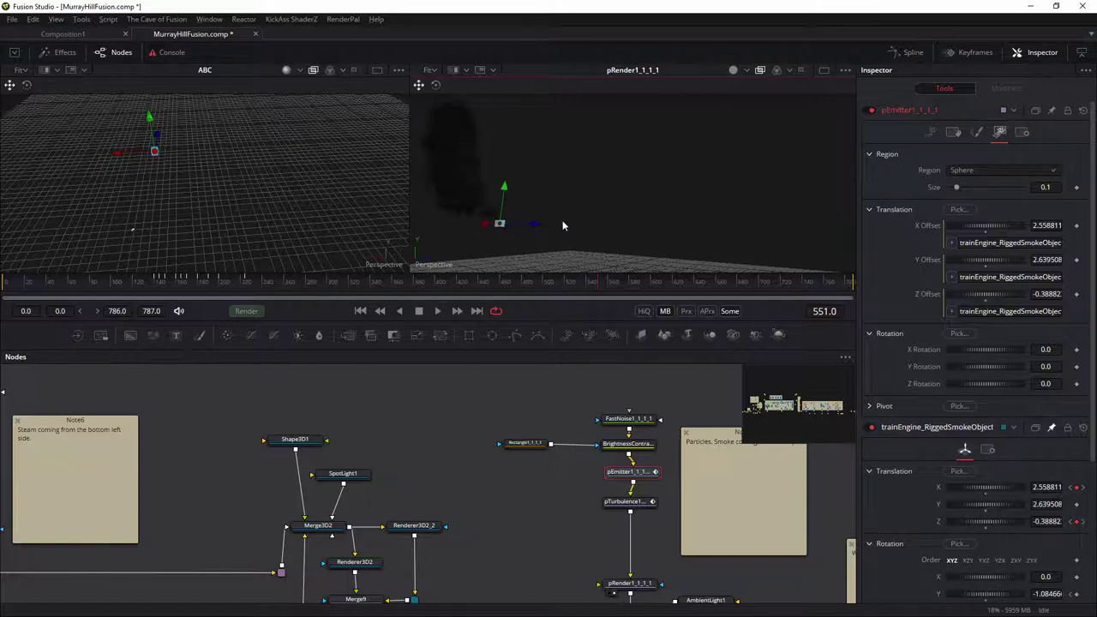
Step: Bring the pEmitter1_1 steam stack into view and select the pEmitter1_1 emitter
drag(502, 512, 701, 480)
drag(417, 446, 662, 449)
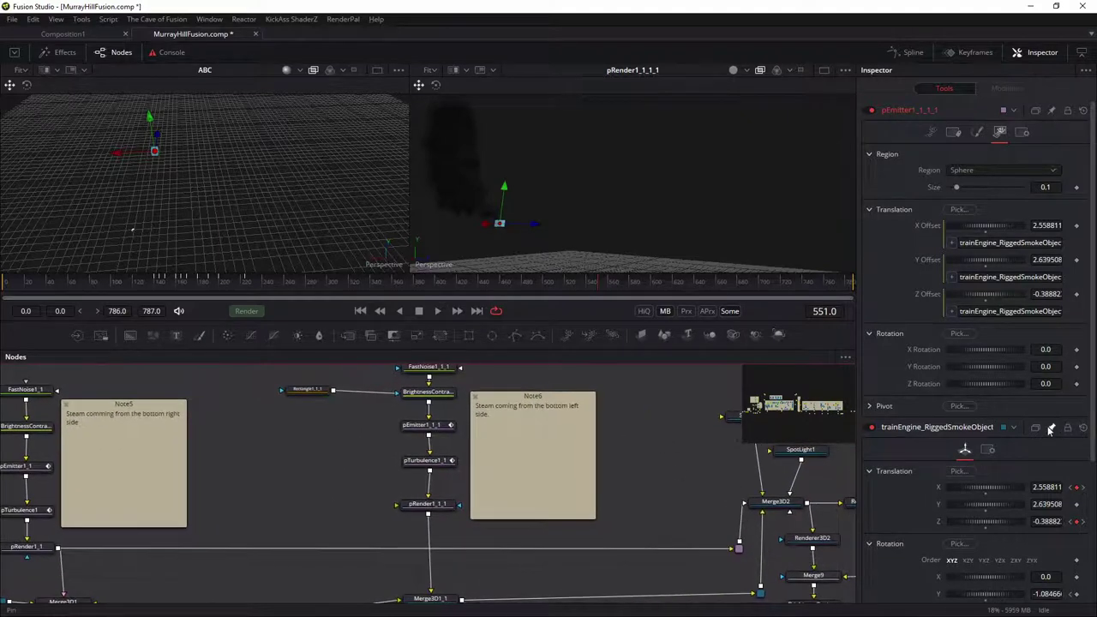
drag(330, 434, 566, 449)
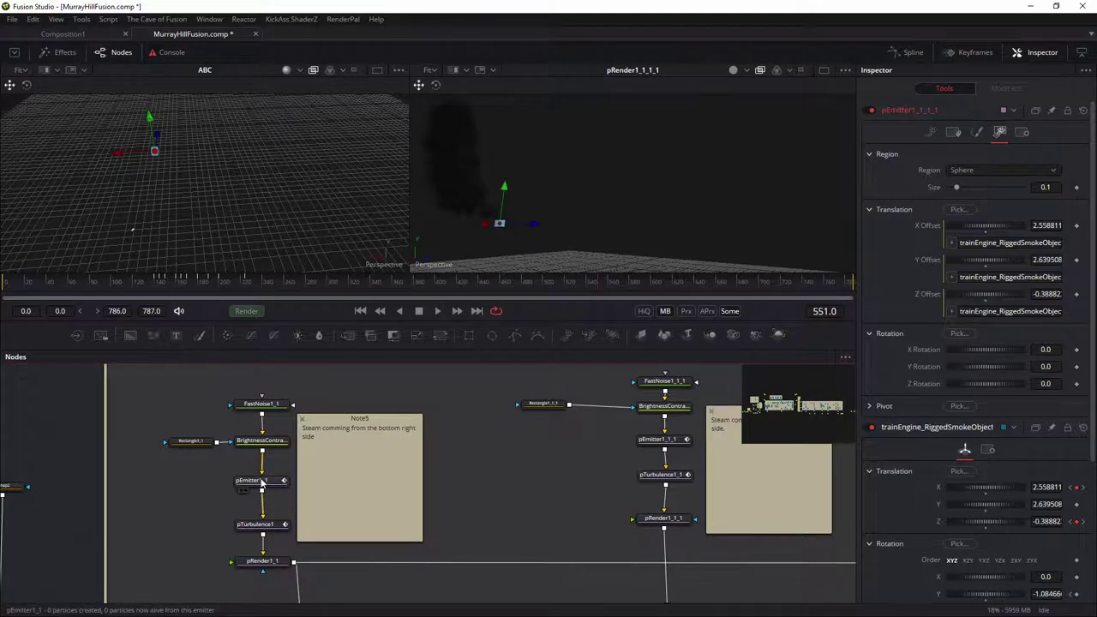
drag(262, 483, 262, 482)
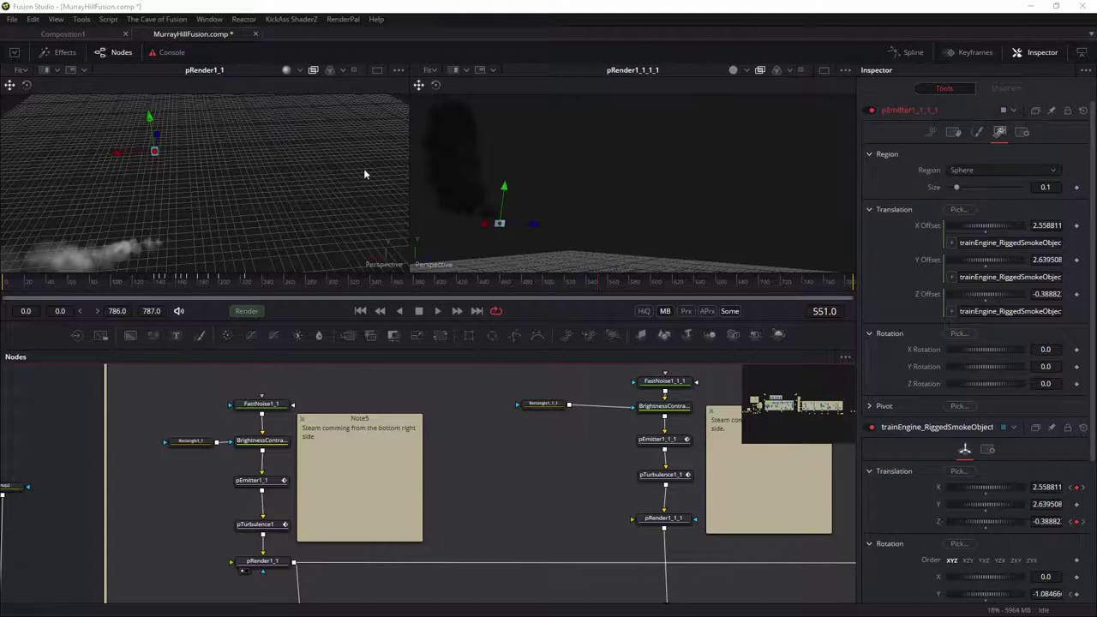
Step: Move to the Note6 bottom-left steam branch and show pEmitter1_1_1's settings (Number 0.45, Lifespan 100)
drag(204, 231, 277, 215)
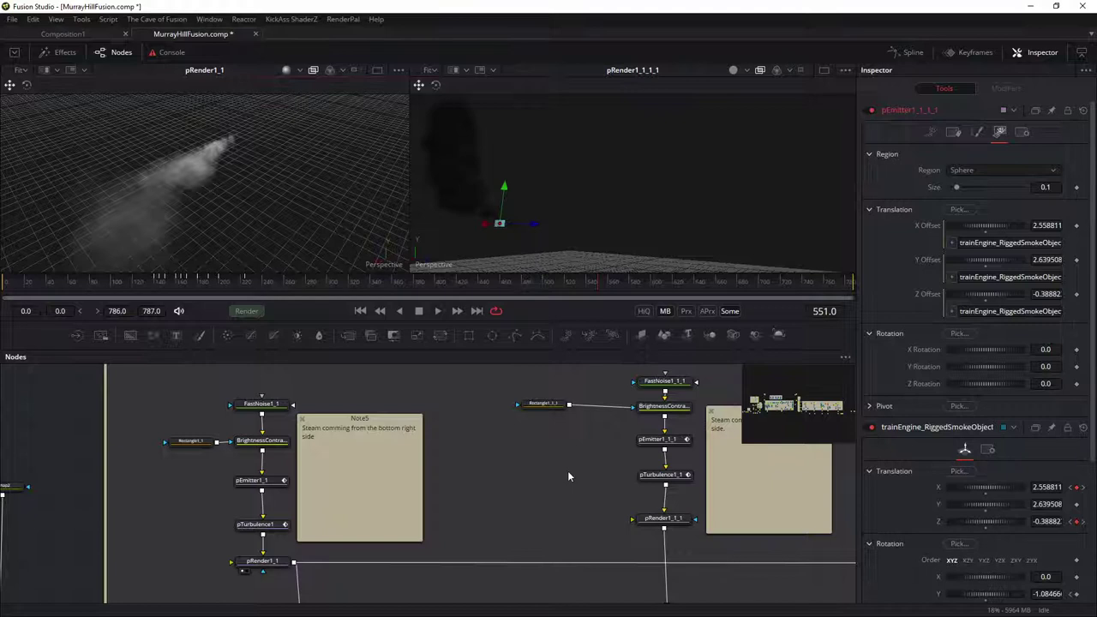
drag(581, 468, 399, 486)
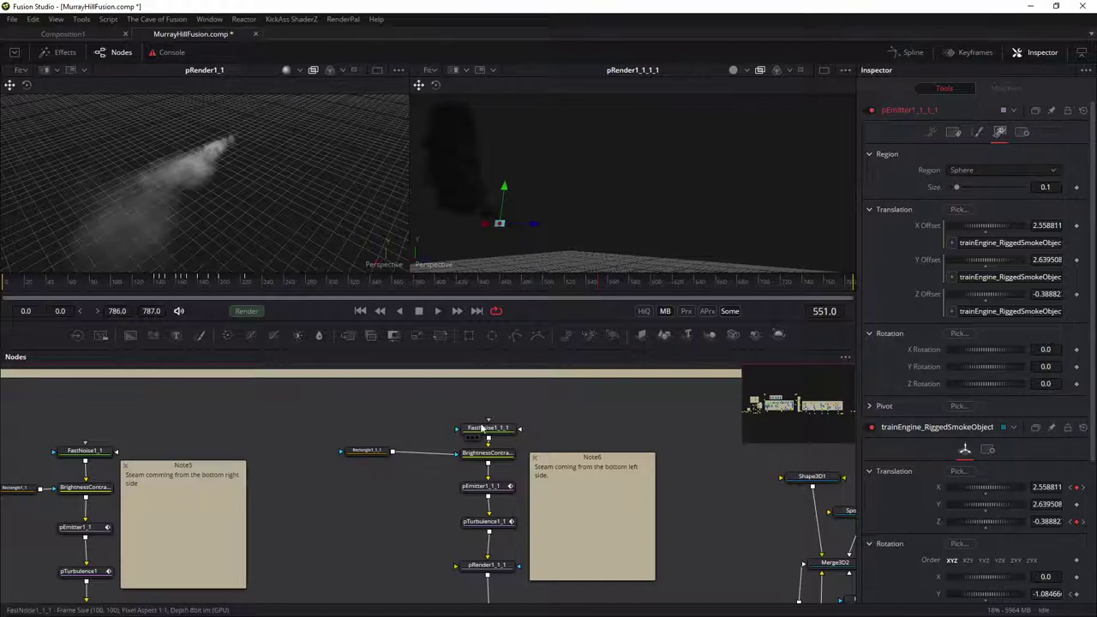
click(483, 489)
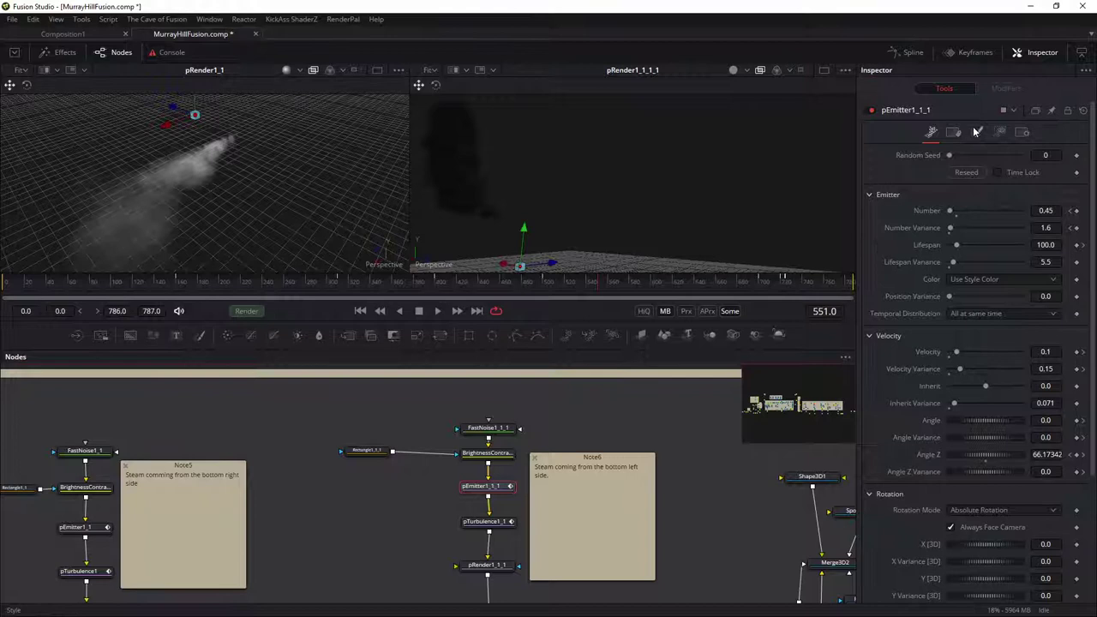
Step: Show pEmitter1_1_1's Style settings, view BrightnessContrast2_1_1 in the left viewer and start playback
click(976, 133)
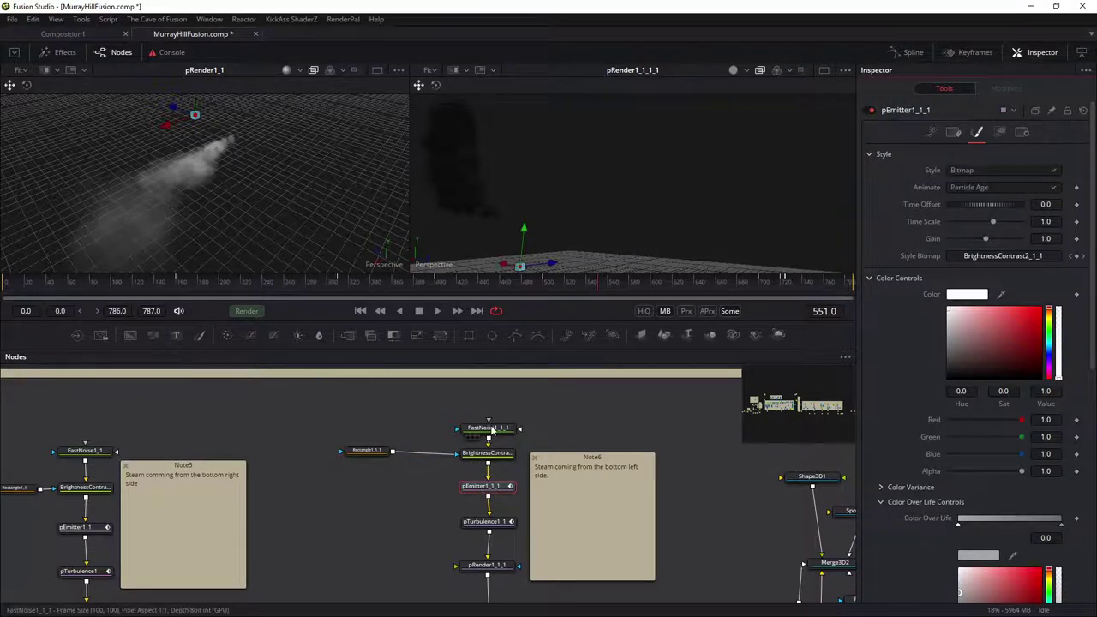
drag(492, 428, 686, 154)
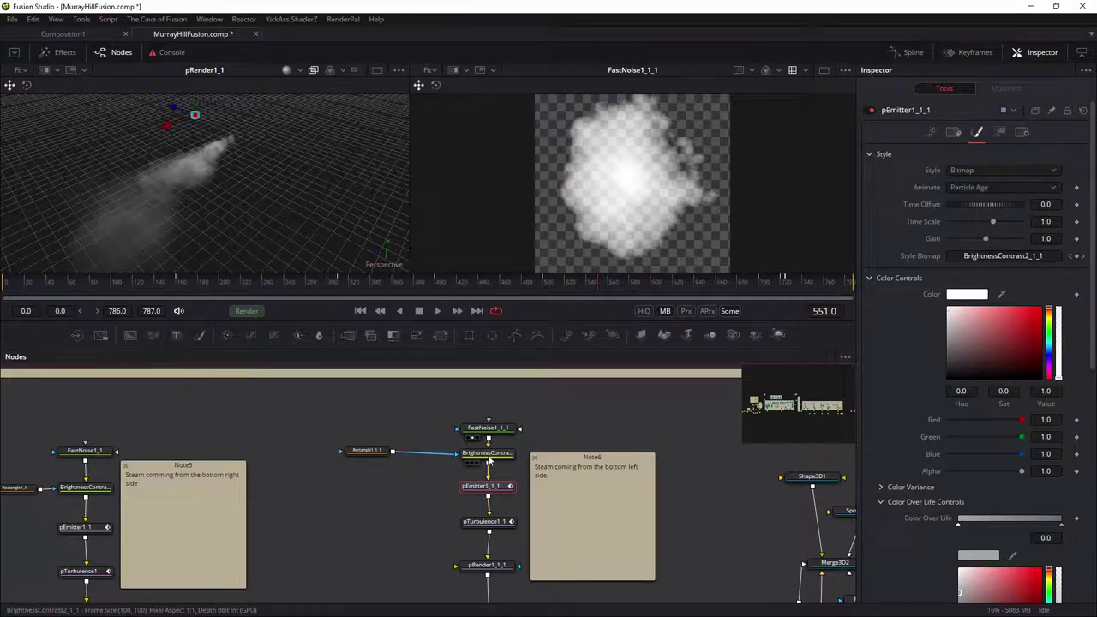
drag(490, 459, 228, 138)
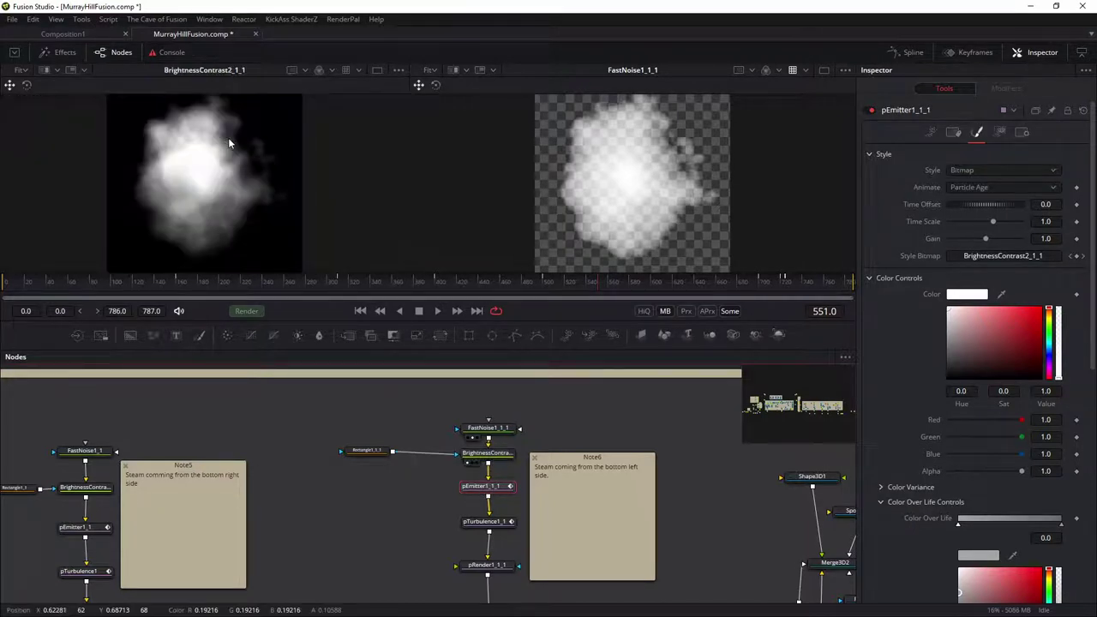
click(439, 312)
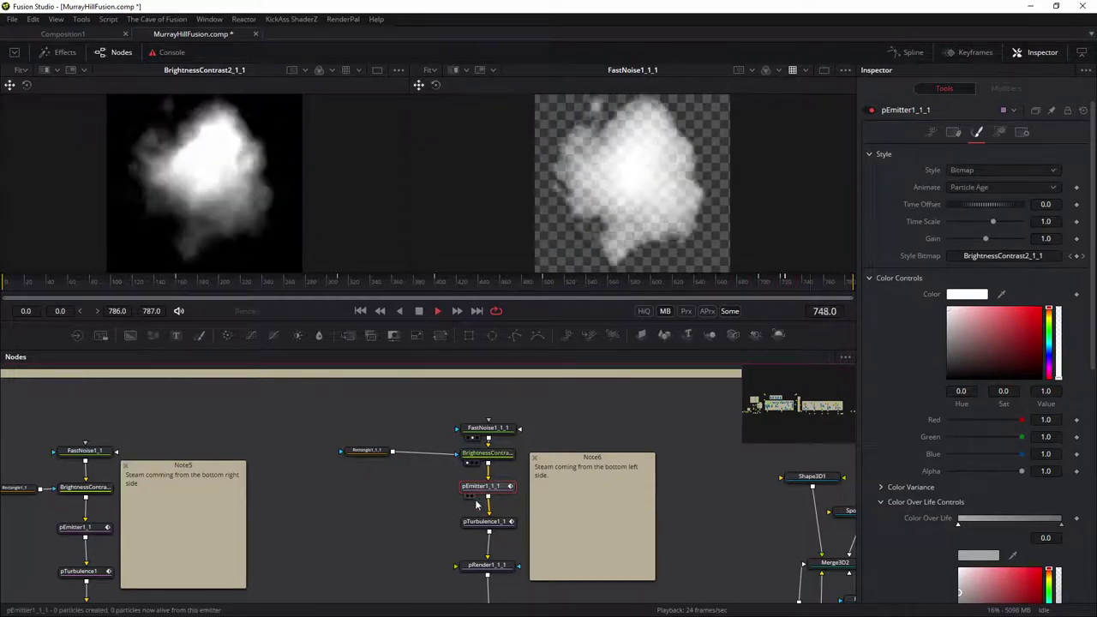
Step: Inspect FastNoise1_1_1 and Rectangle1_1_1 settings, then view pRender1_1_1 in the right viewer
click(488, 428)
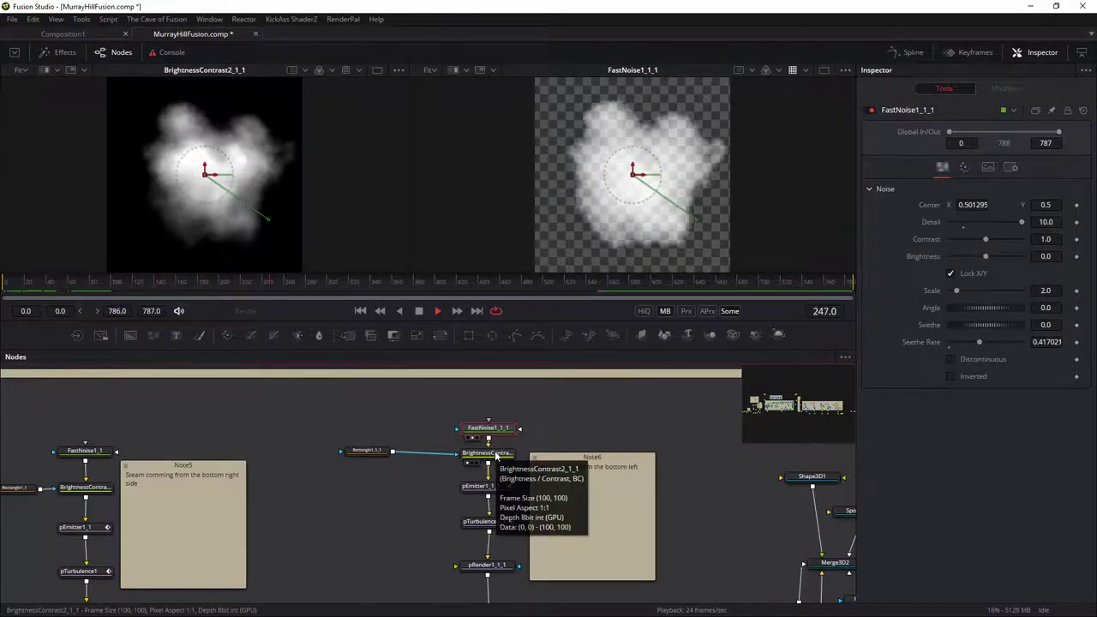
click(360, 453)
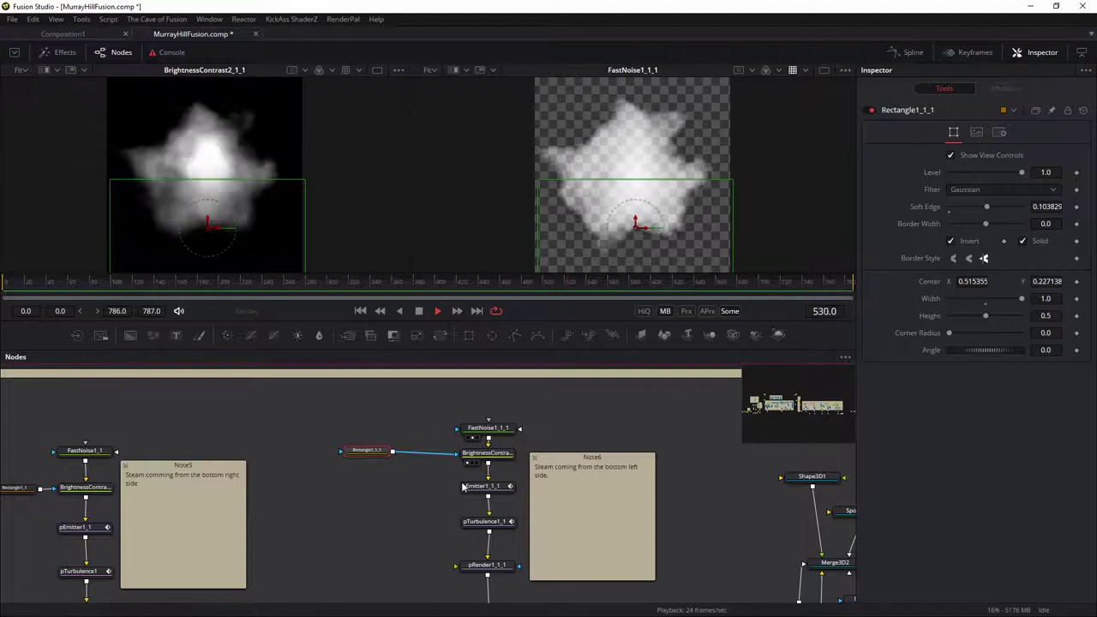
drag(488, 495, 488, 485)
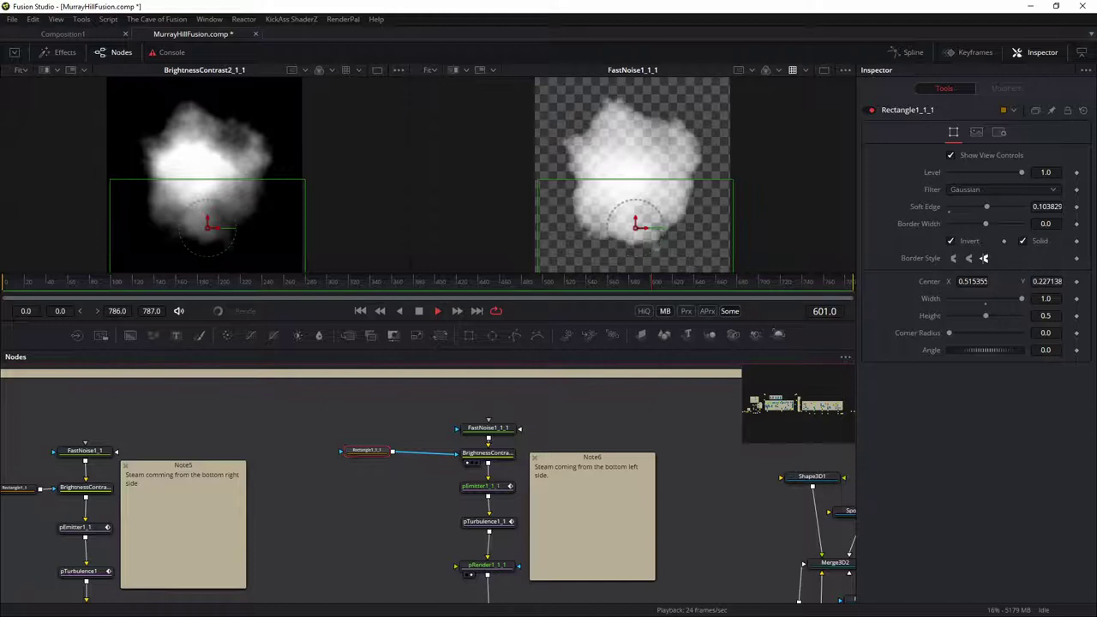
key(2)
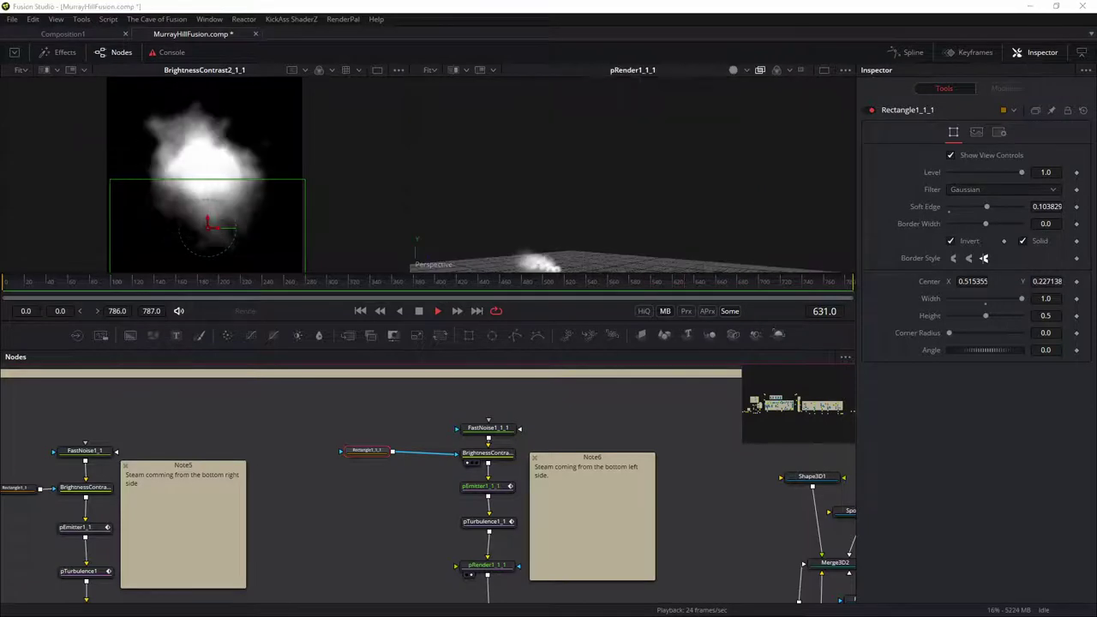
Step: Orbit the 3D view down onto the grid, check its viewer options, and scroll to the Merge3D nodes
drag(629, 212, 636, 262)
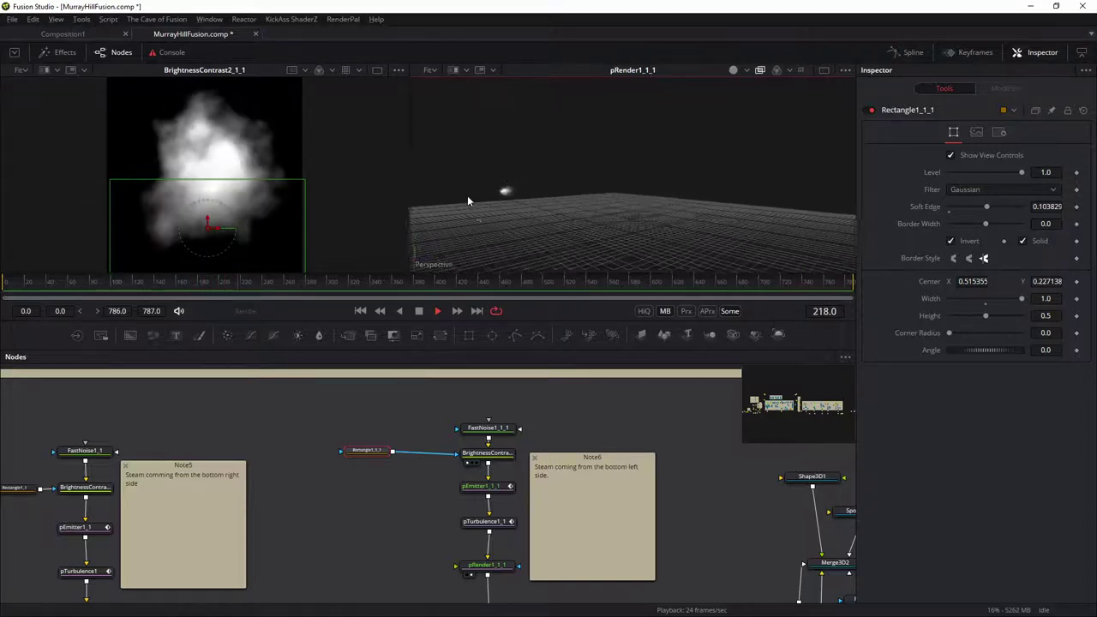
right_click(437, 265)
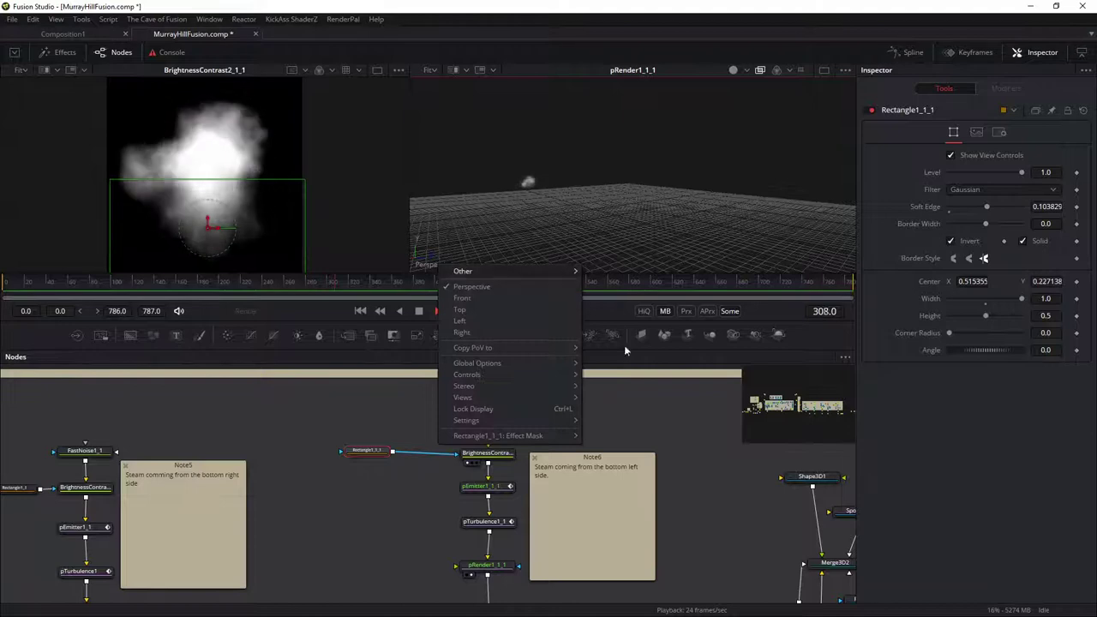
click(689, 496)
scroll(682, 518, down, 5)
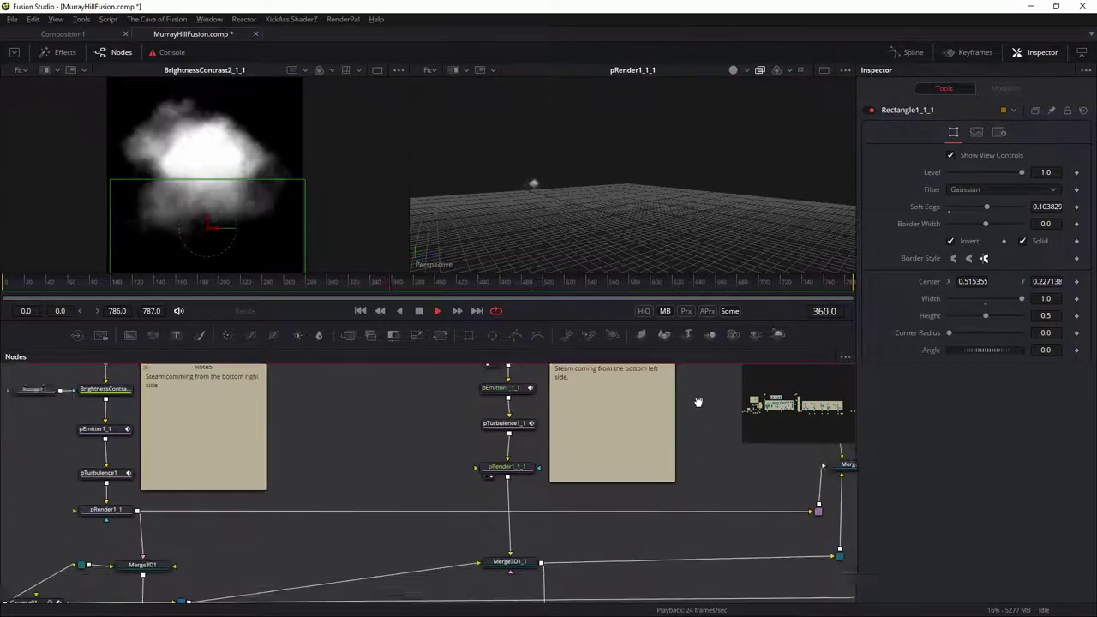
Step: Show Merge3D1_1 in the right viewer through Camera01Shape and stop playback at frame 319
drag(504, 530, 554, 217)
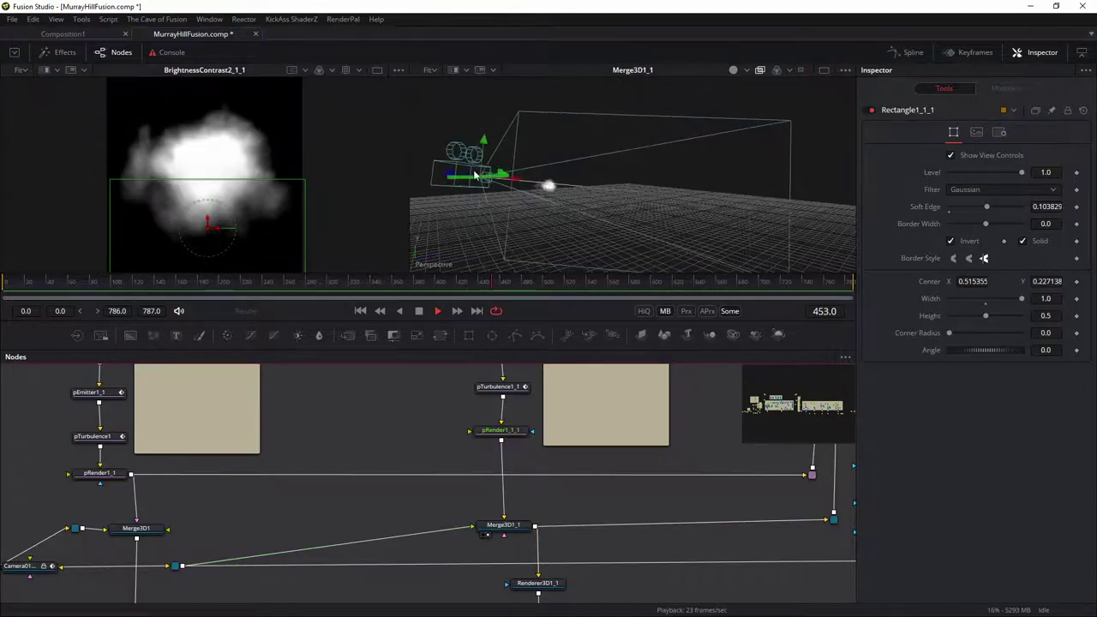
right_click(435, 273)
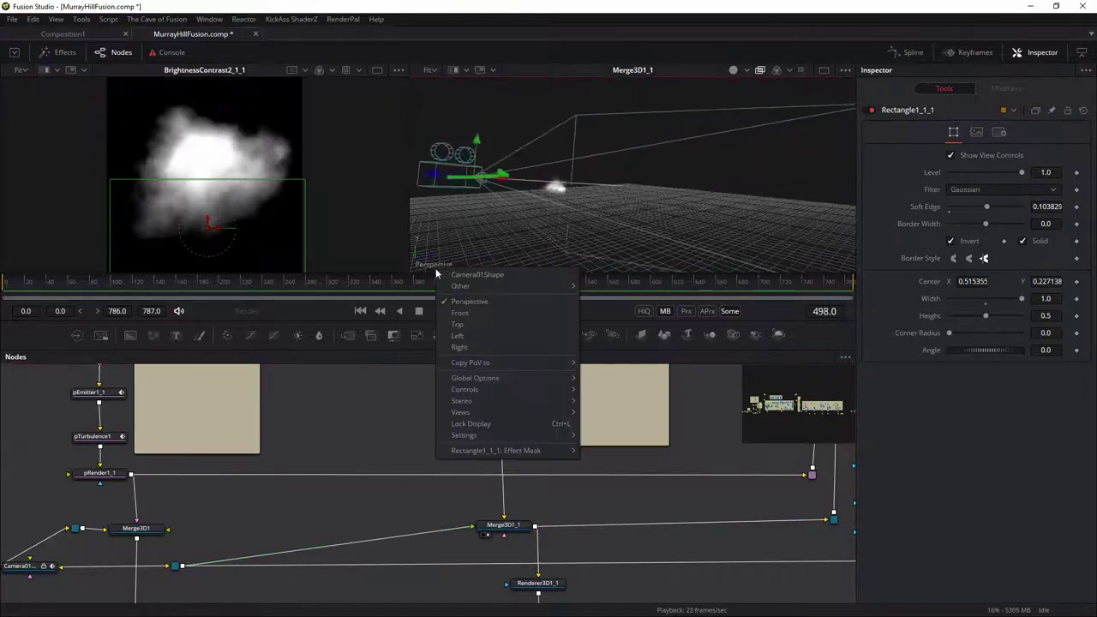
click(469, 275)
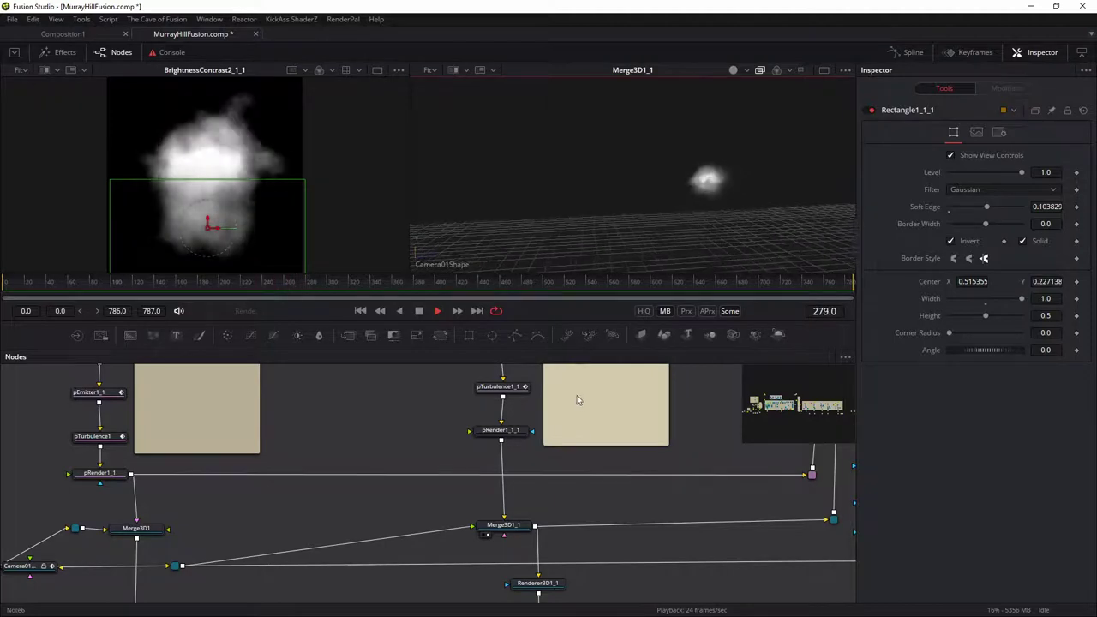
key(space)
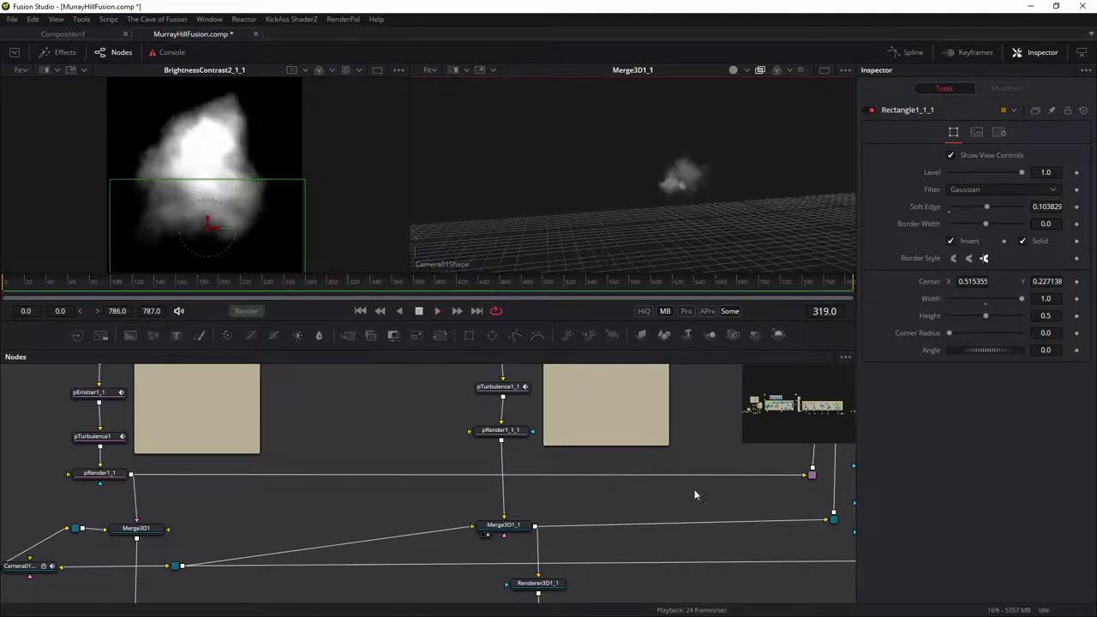
Step: Move to the Whistle steam branch, inspect pEmitter1_1_1_2's settings and jump to frame 477
drag(656, 433, 303, 467)
mouse_move(598, 443)
mouse_down()
mouse_move(586, 459)
mouse_move(456, 462)
mouse_move(380, 434)
mouse_up()
drag(755, 455, 463, 444)
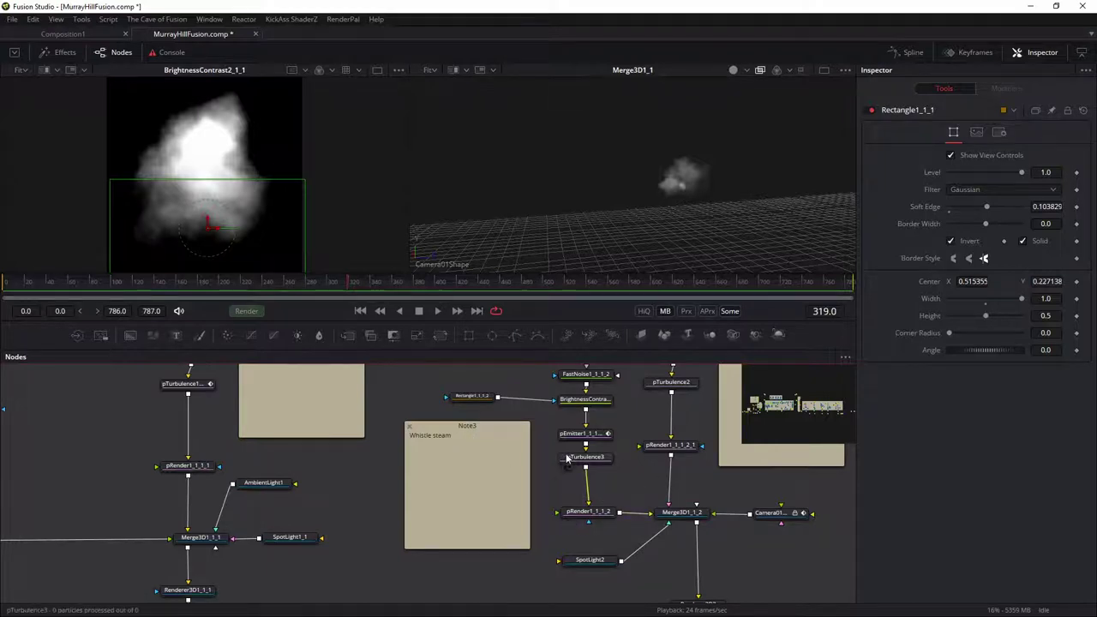
click(587, 435)
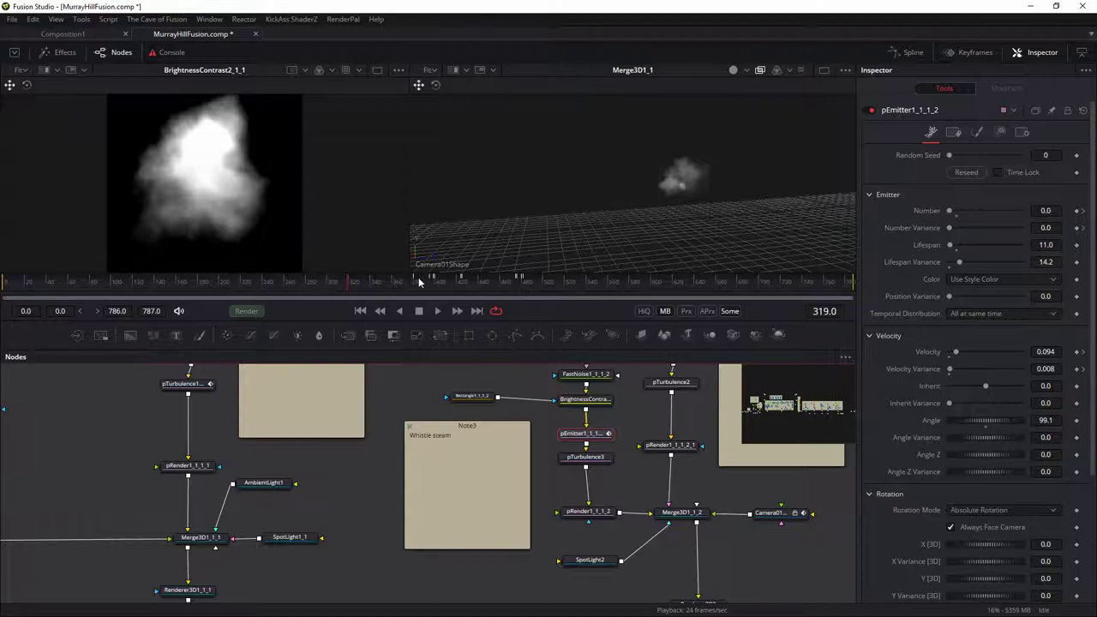
click(518, 287)
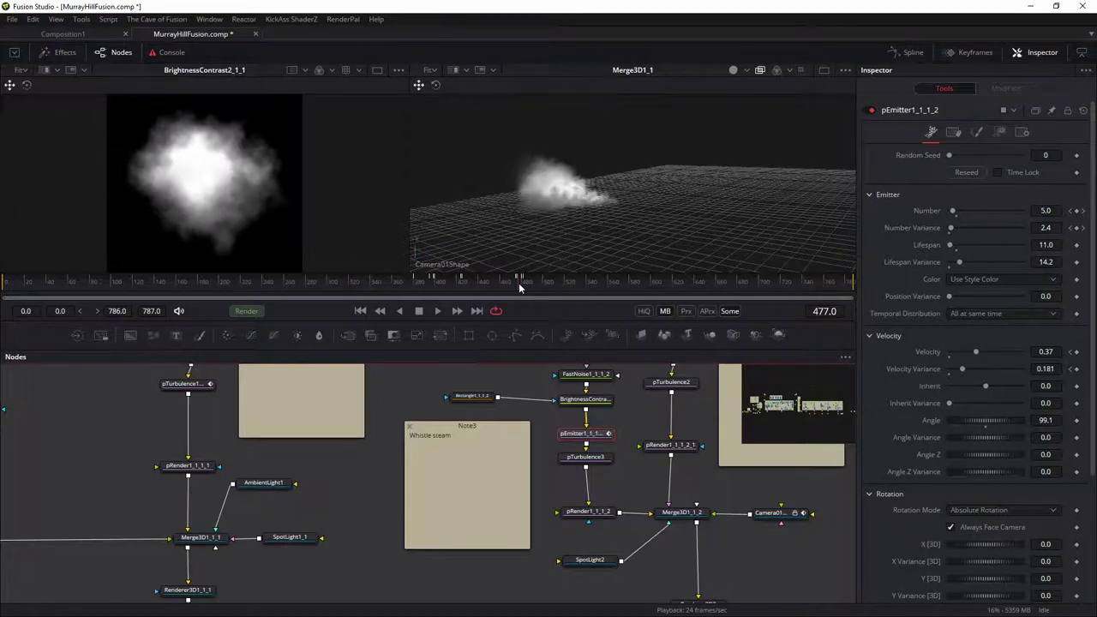
Step: View pRender1_1_1_2 in the right viewer, check BrightnessContrast2_1_1_2's gain, and return to frame 403
click(587, 435)
key(2)
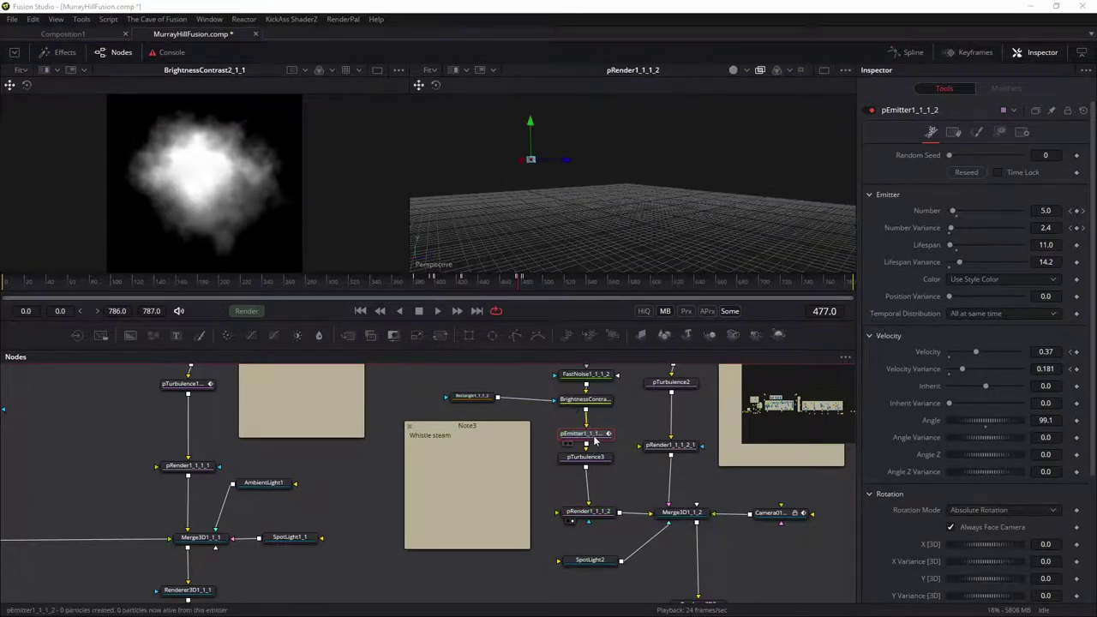
click(597, 400)
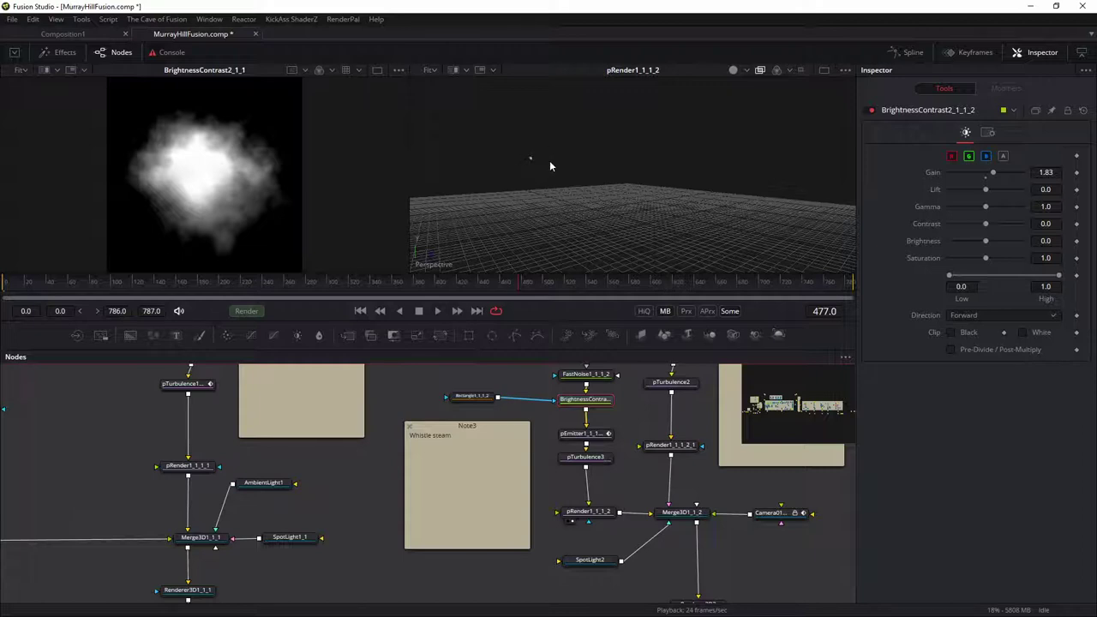
click(588, 434)
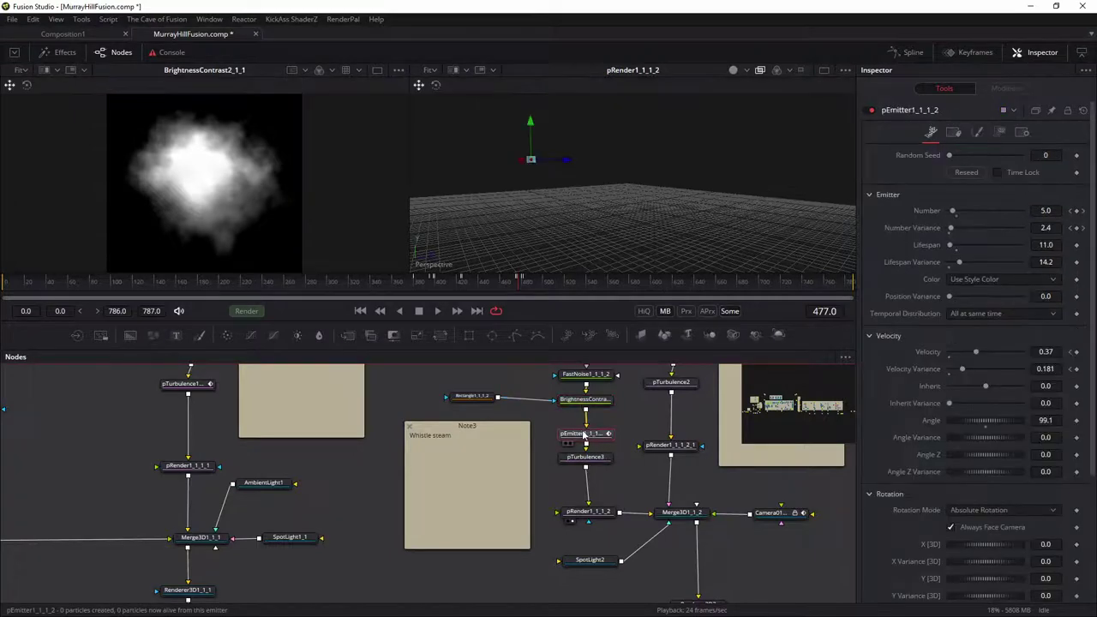
click(437, 288)
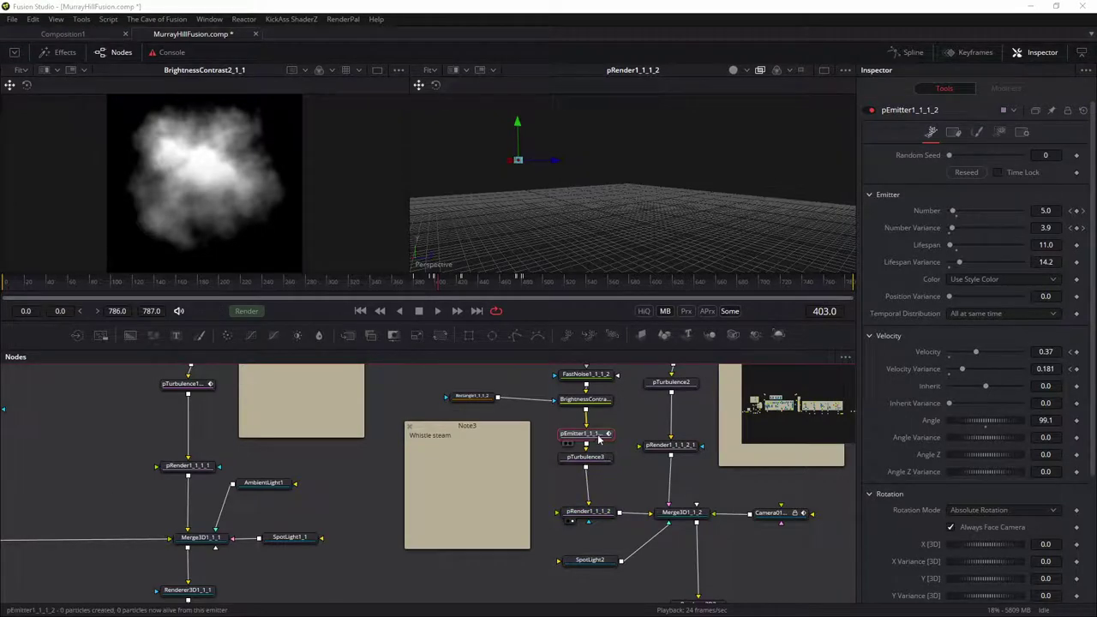
click(586, 400)
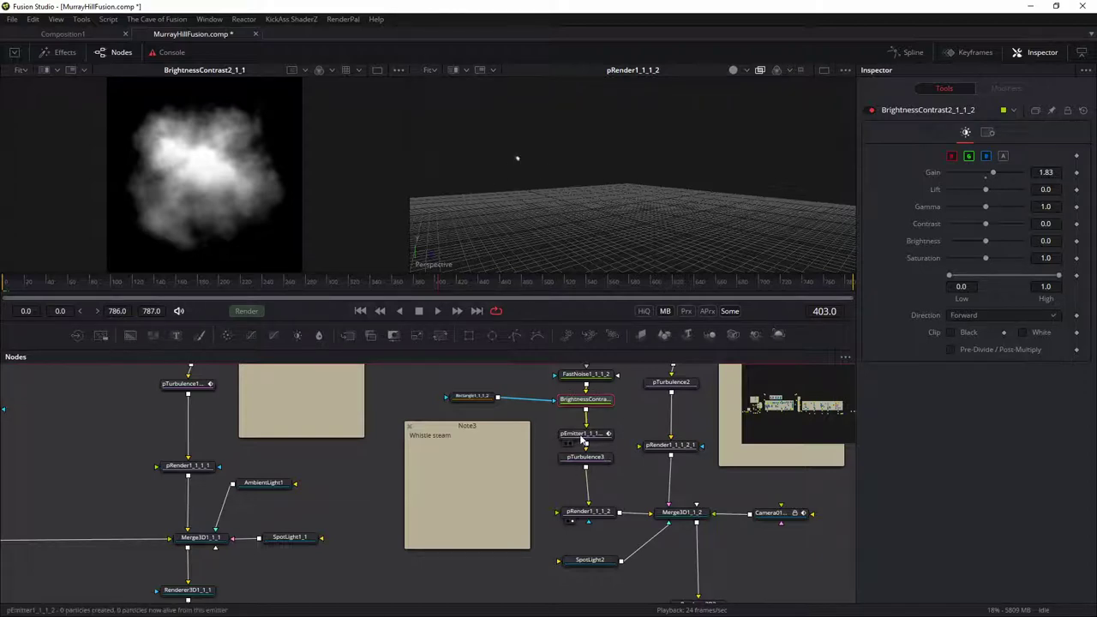
Step: Move the node graph toward the Merge3D1_1_1 branch and jump to frame 783
drag(636, 473, 561, 452)
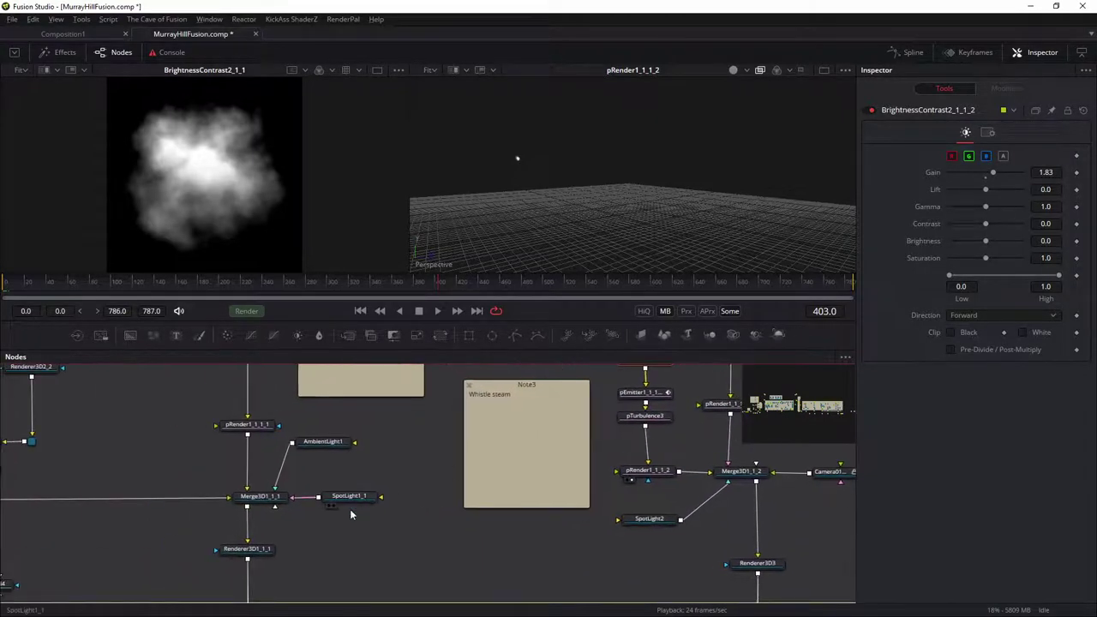
drag(418, 464, 572, 494)
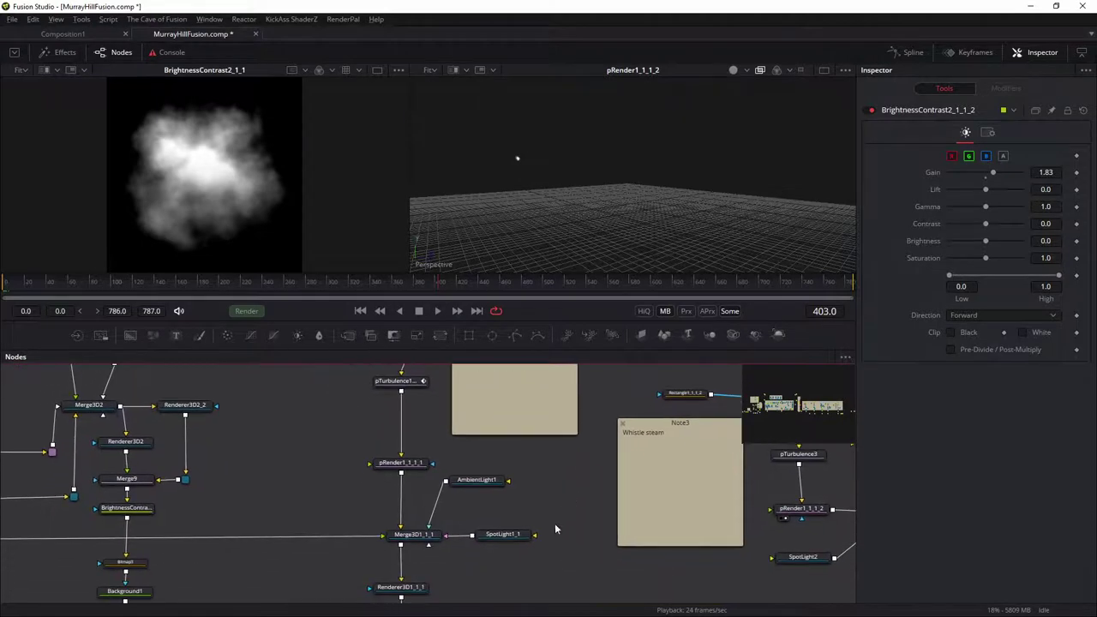
drag(553, 538, 520, 473)
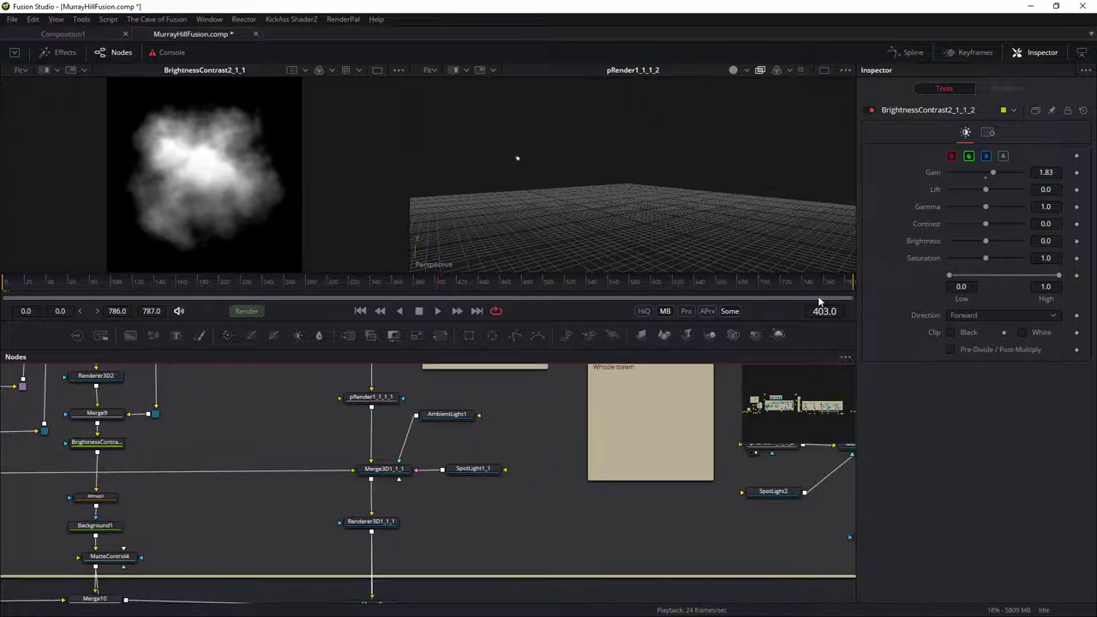
drag(836, 292, 850, 292)
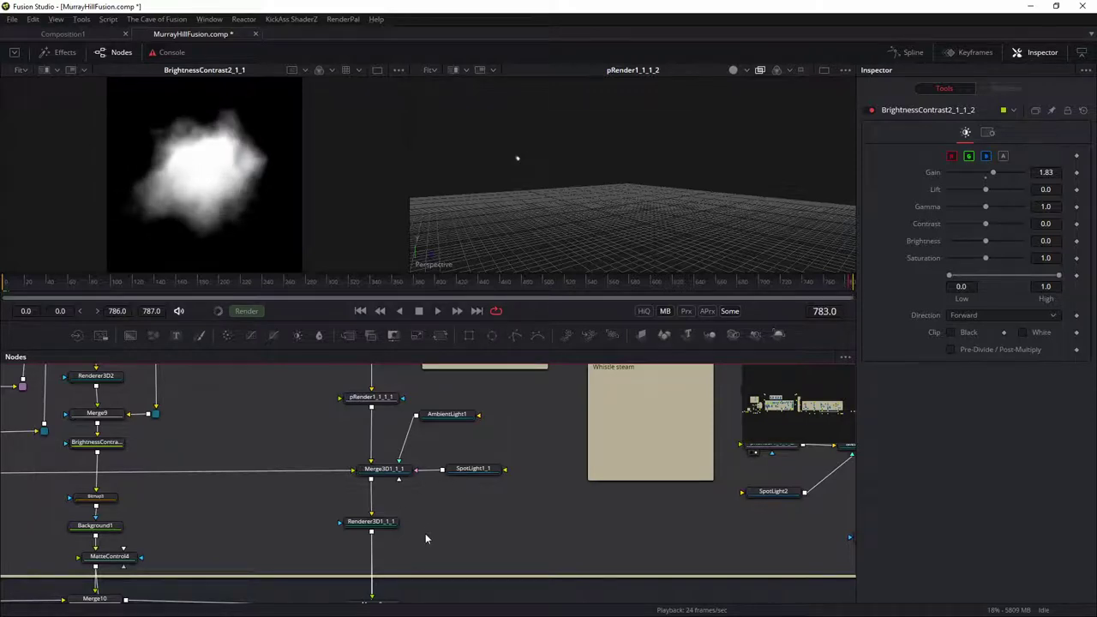
Step: View Shape3D1, then SpotLight1 with its cone, in the right viewer
drag(485, 527, 634, 549)
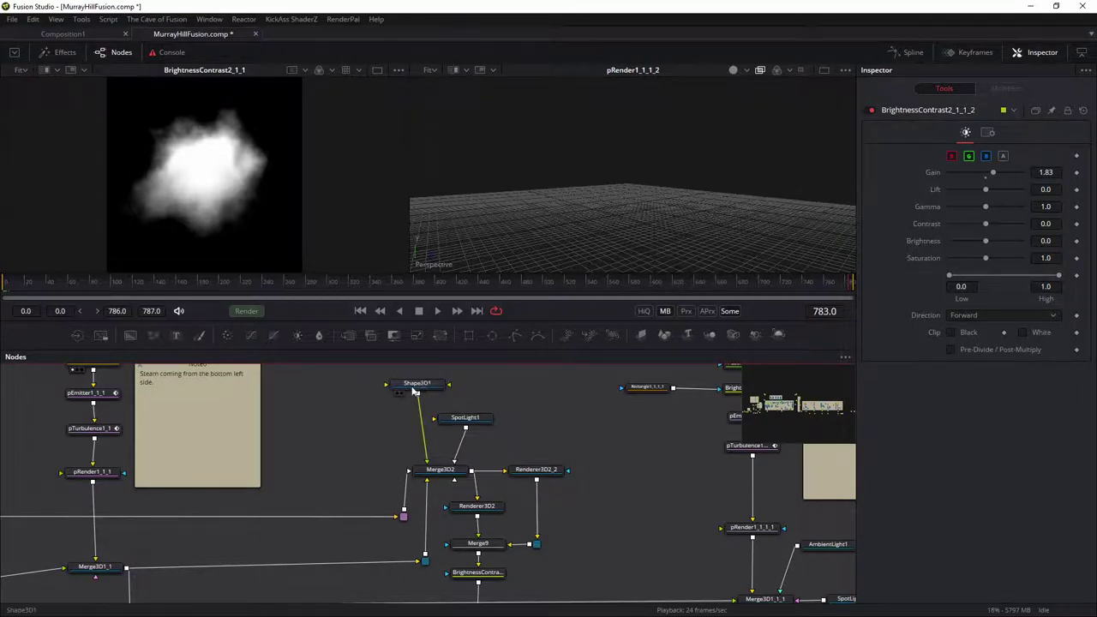
drag(418, 392, 543, 203)
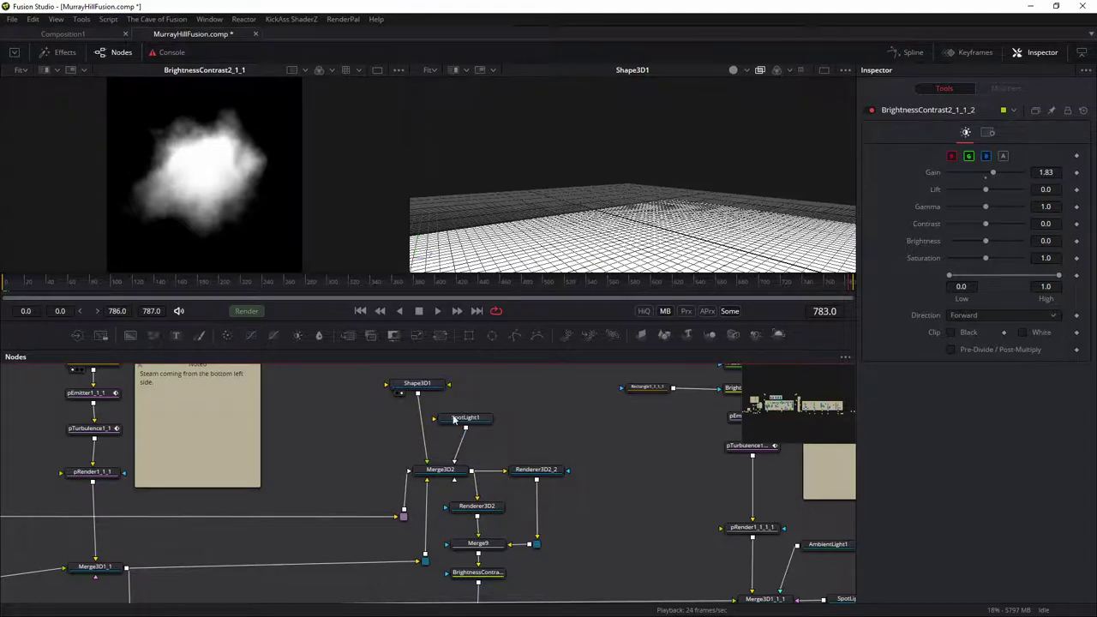
drag(462, 420, 571, 185)
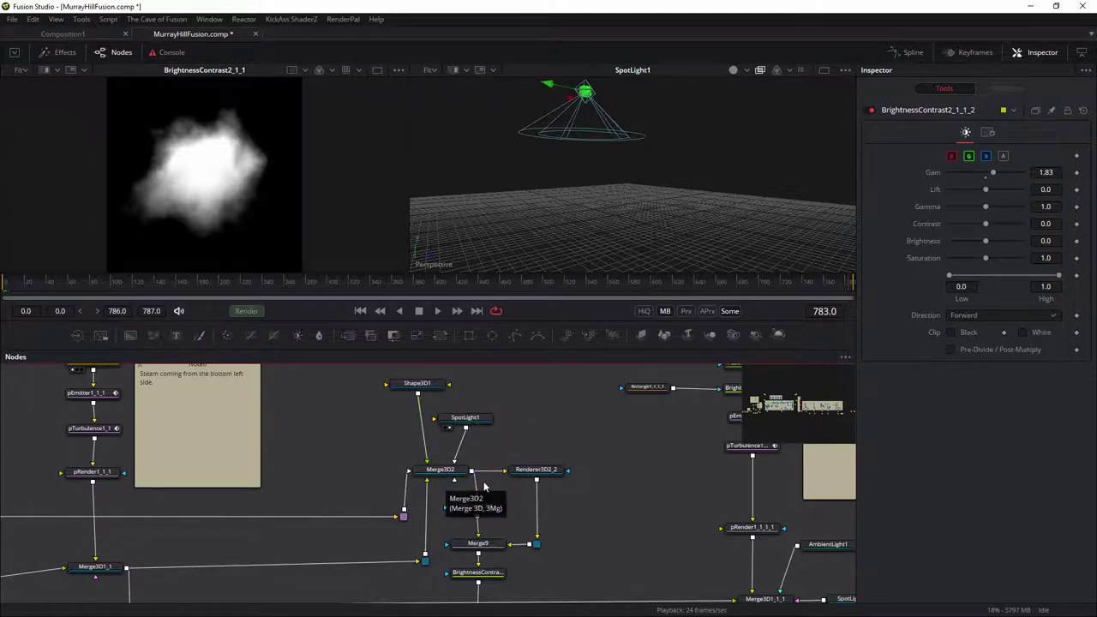
Step: Show Merge3D2 in the right viewer with 3D lighting on, so the two smoke clouds appear shaded
key(ctrl+v)
drag(442, 471, 595, 171)
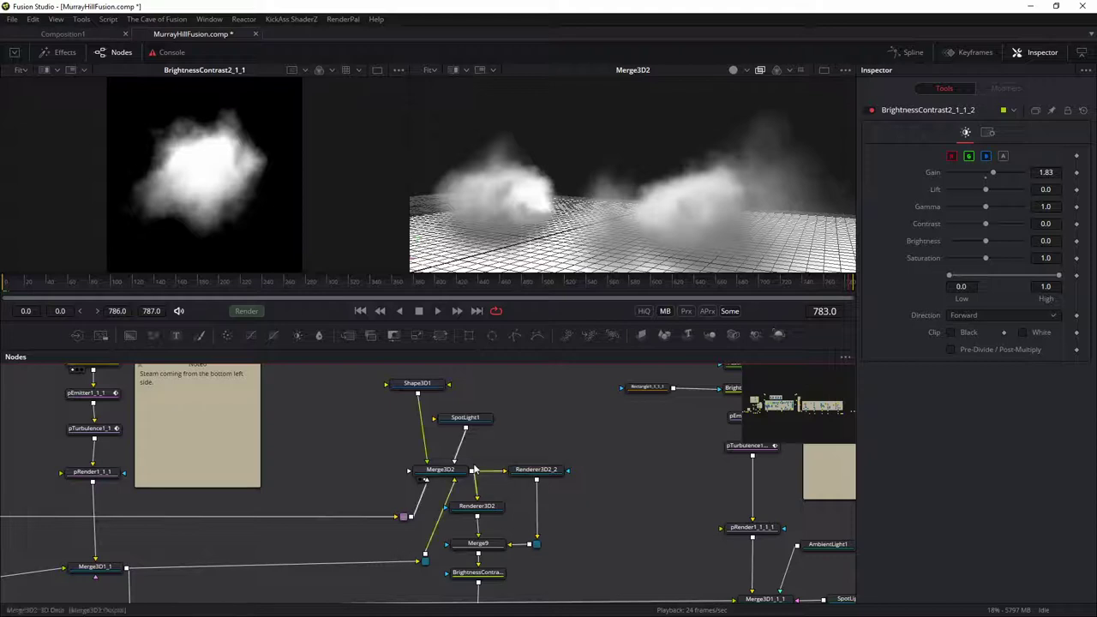
right_click(664, 123)
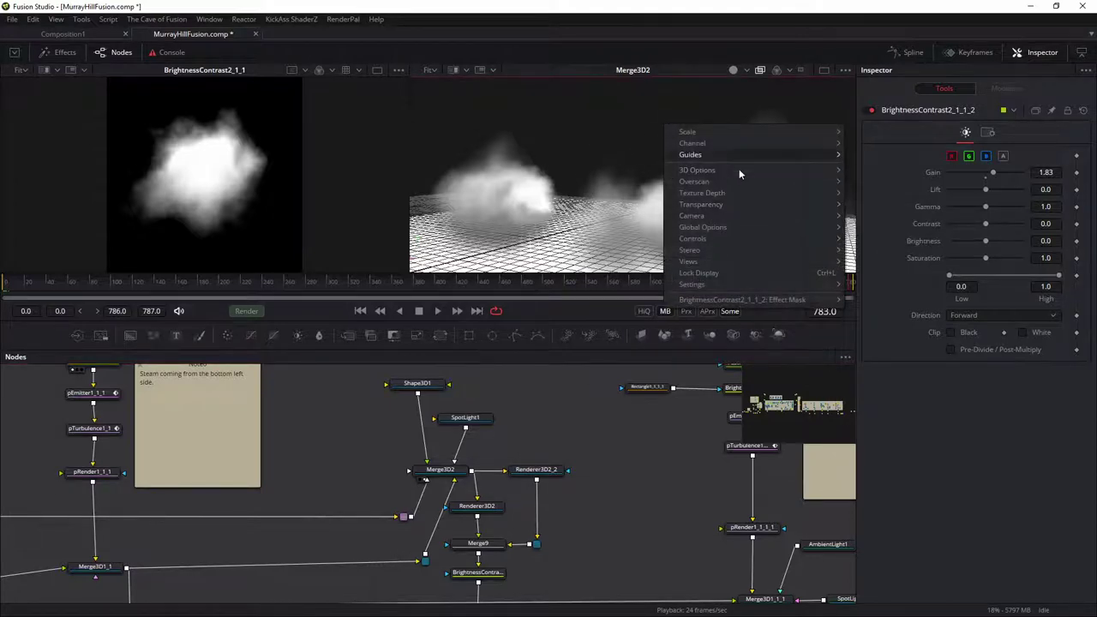
mouse_move(738, 172)
click(862, 213)
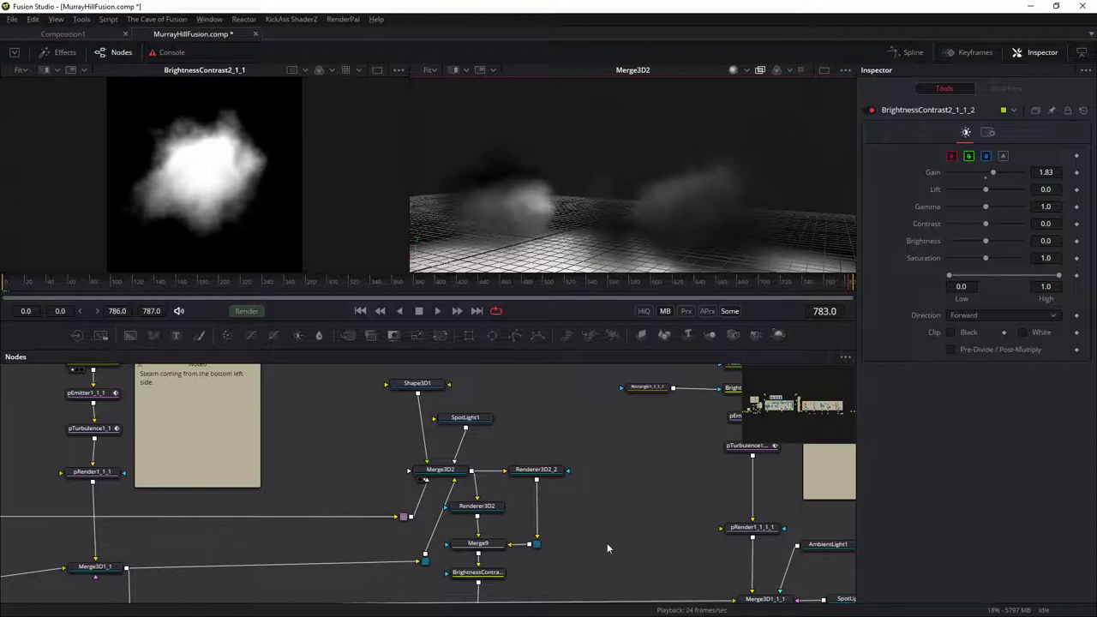
drag(620, 548, 646, 483)
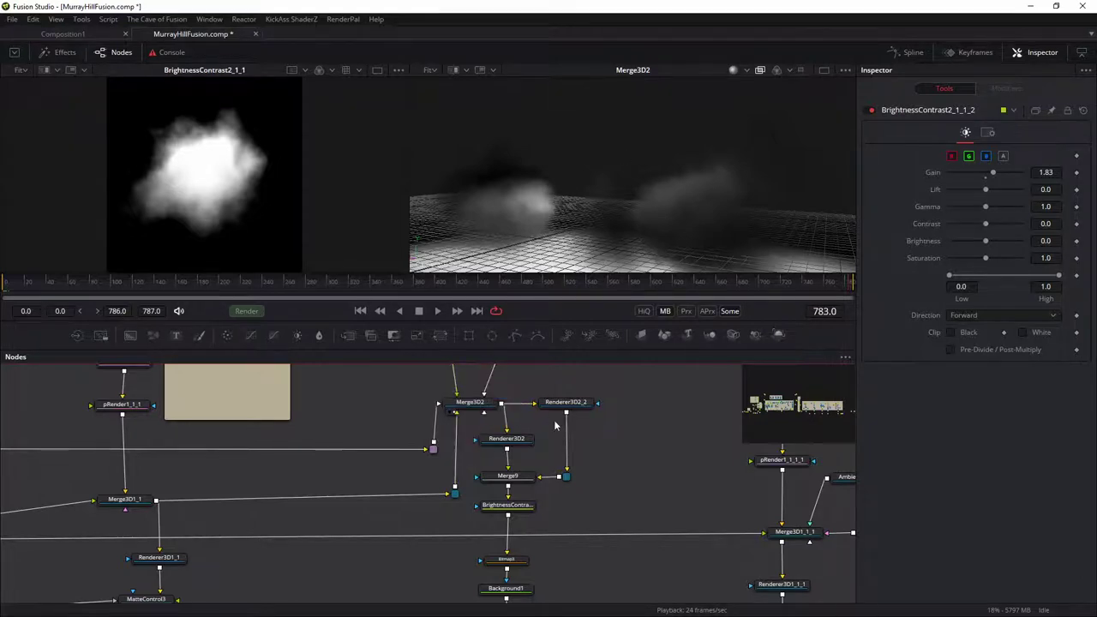
Step: Flip the right viewer between the Renderer3D2_2 and Renderer3D2 outputs, ending on Renderer3D2
drag(564, 406, 690, 192)
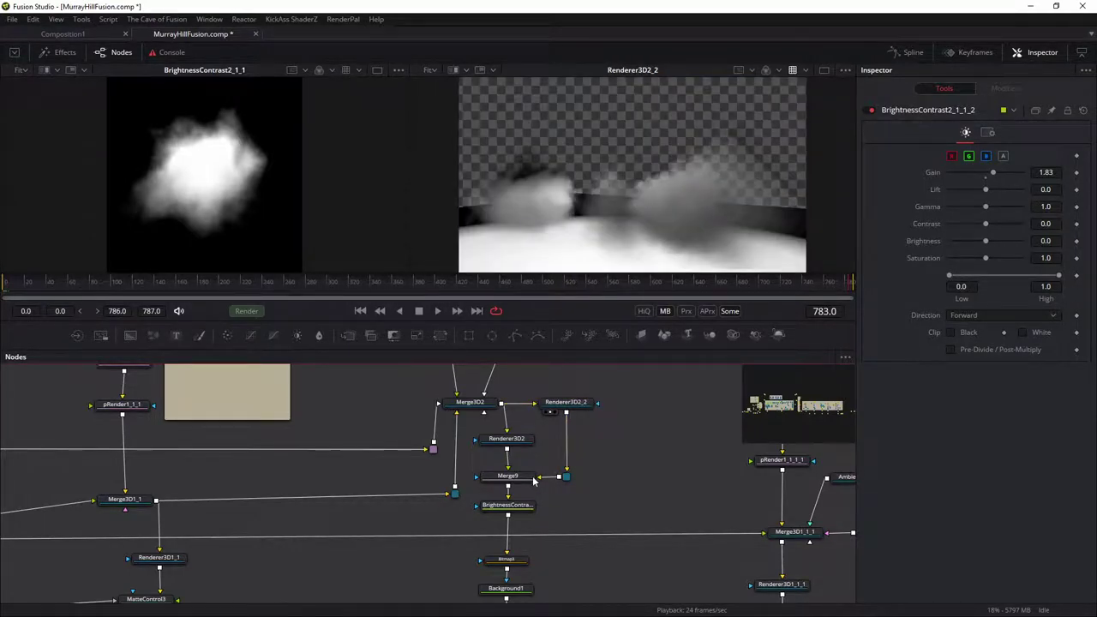
drag(506, 442, 604, 173)
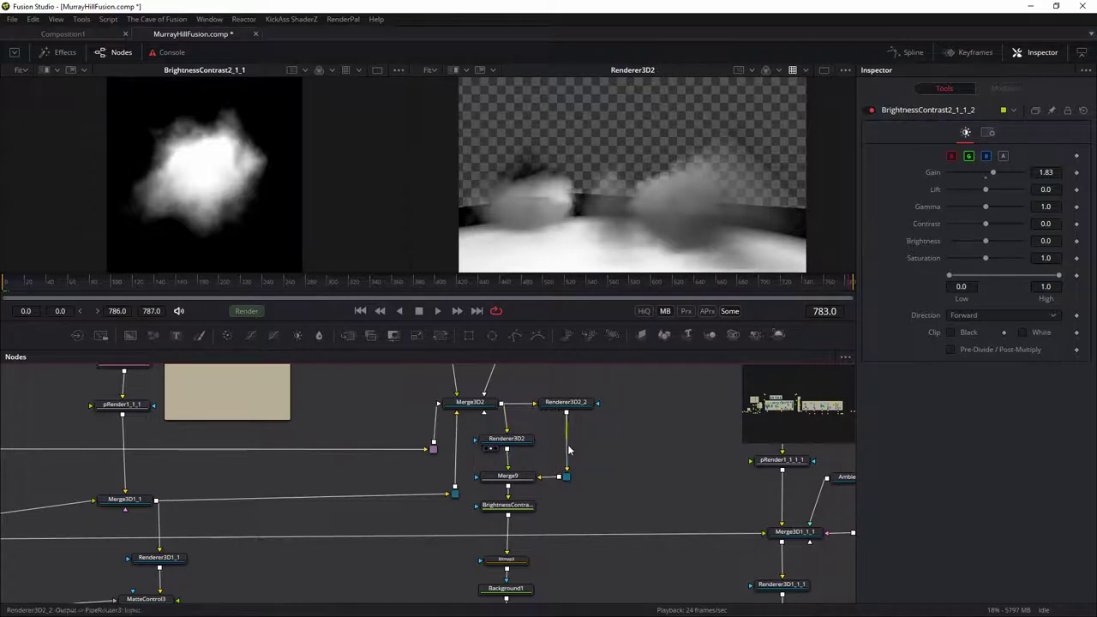
drag(566, 402, 671, 178)
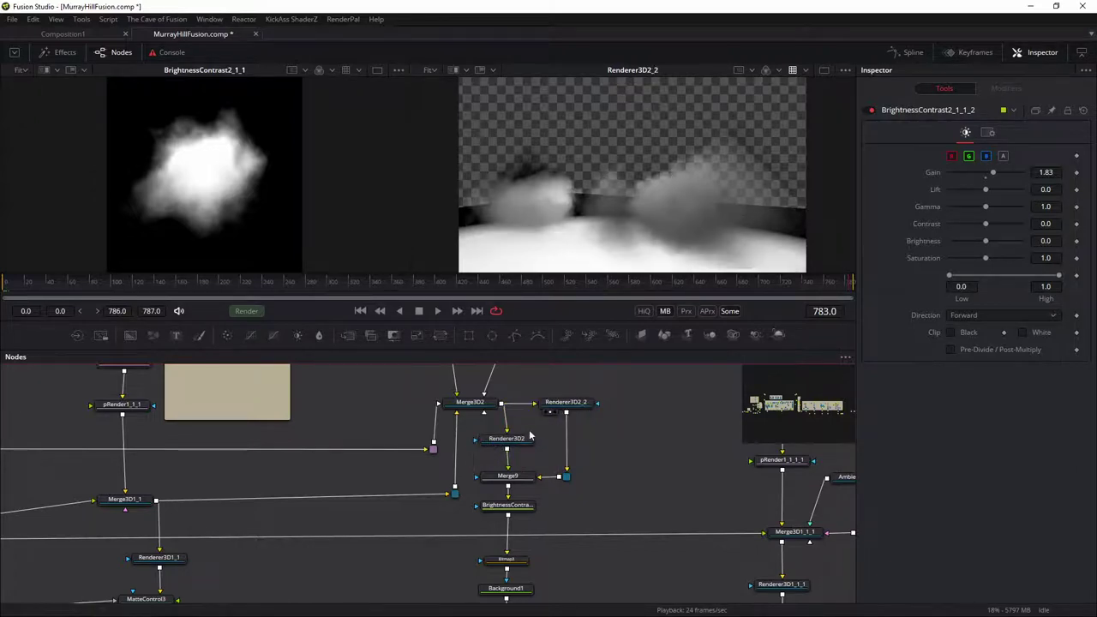
drag(506, 442, 615, 226)
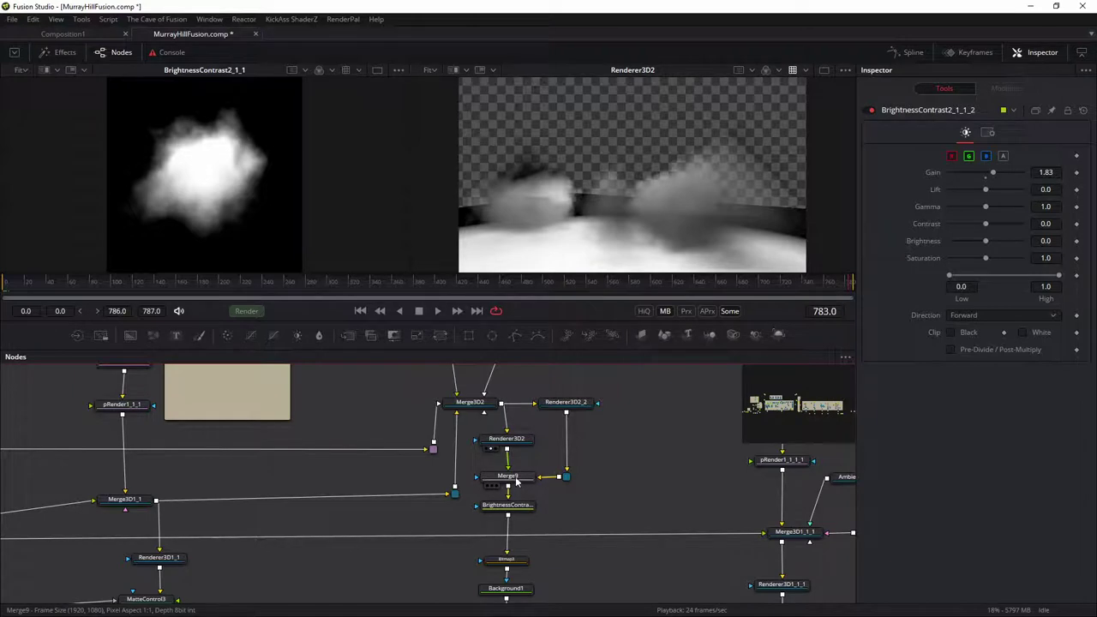
click(517, 478)
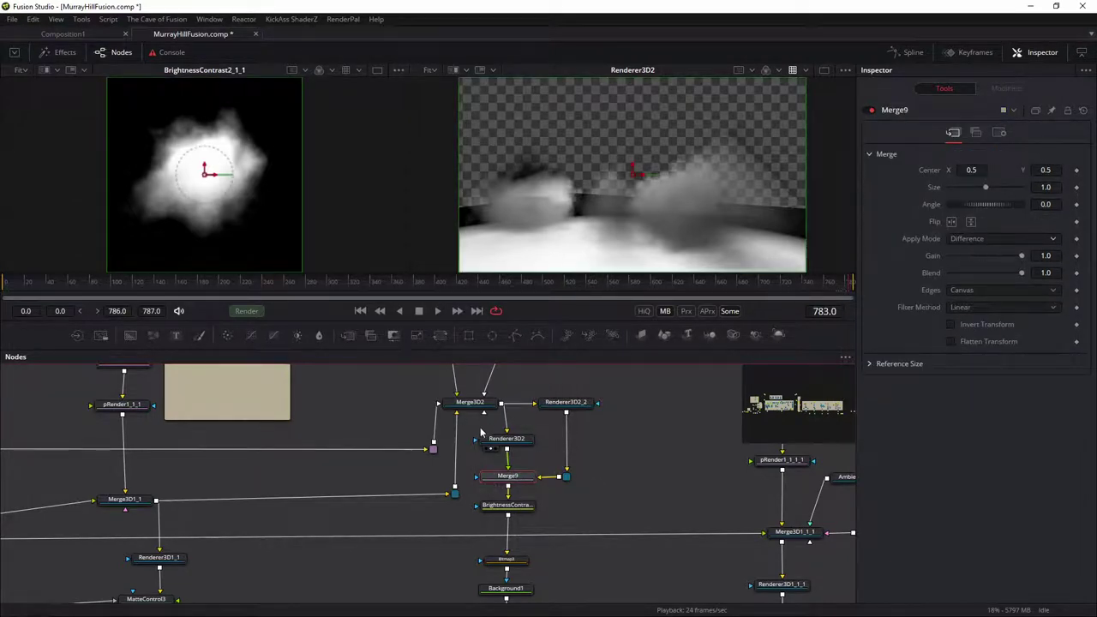
Step: View Merge9's Difference result, then BrightnessContrast2's result, in the right viewer
key(2)
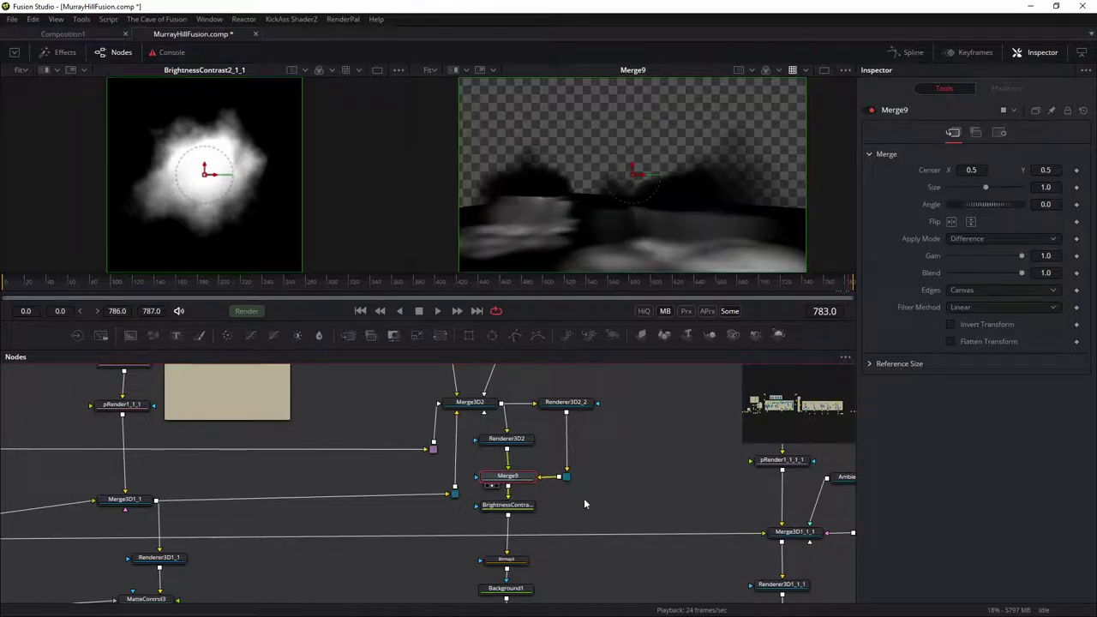
scroll(621, 469, down, 3)
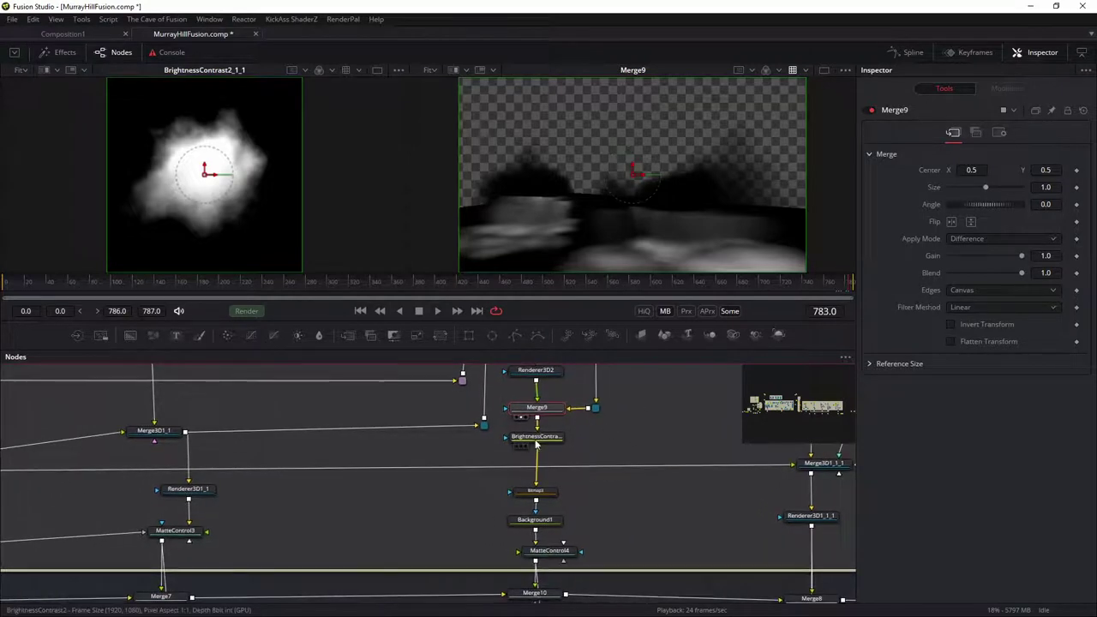
drag(540, 438, 638, 228)
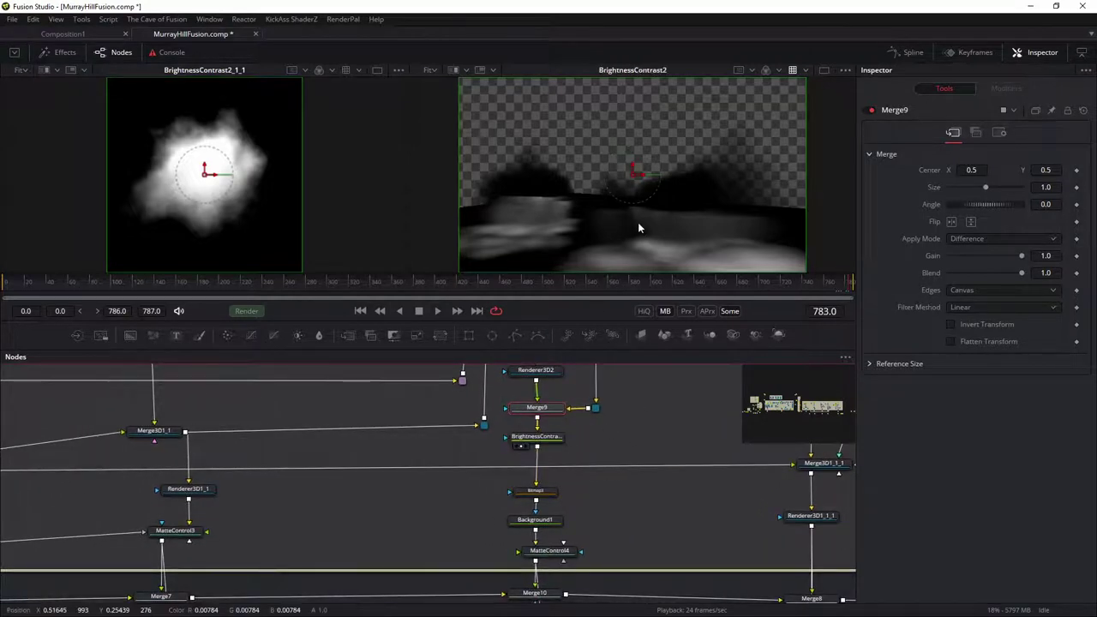
Step: Show Bitmap3's grey smoke mask on black in the right viewer
drag(625, 514, 631, 462)
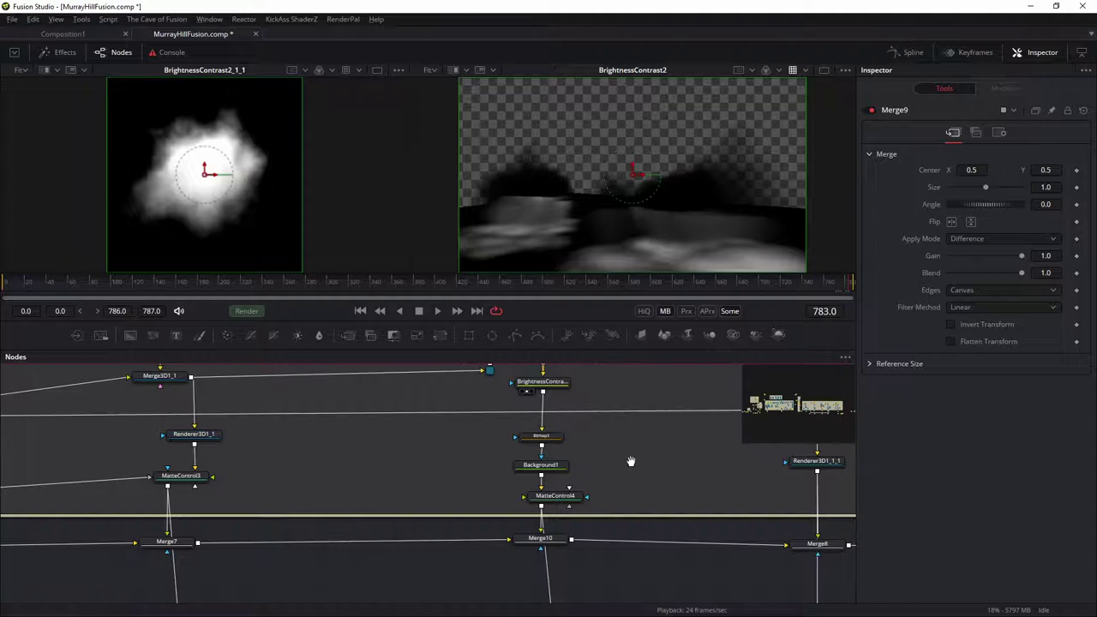
click(547, 439)
key(2)
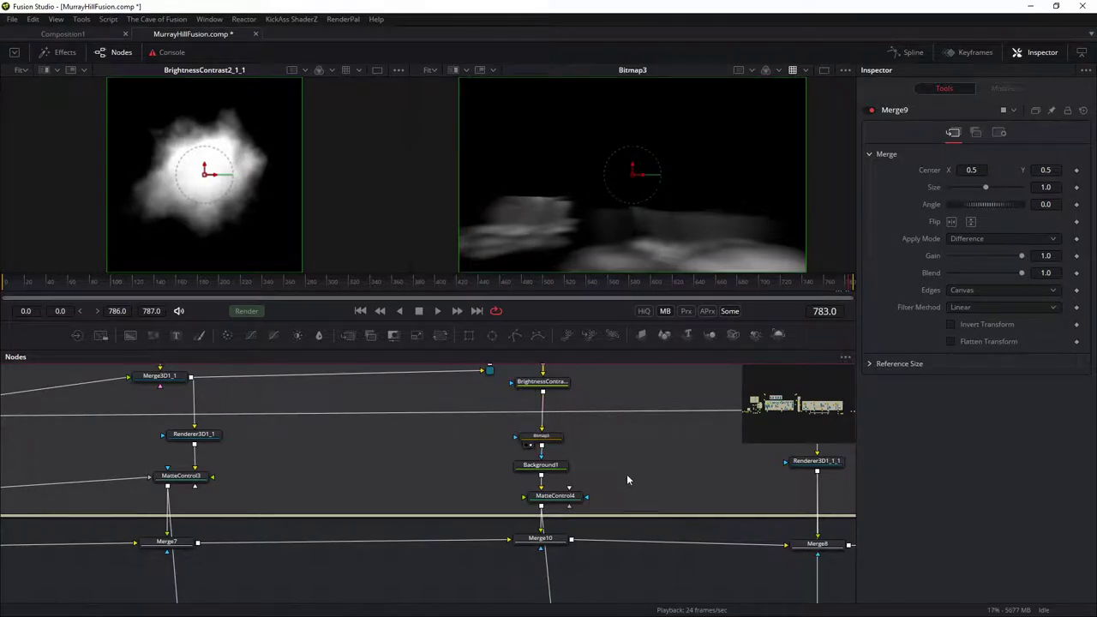
scroll(640, 437, down, 2)
click(547, 438)
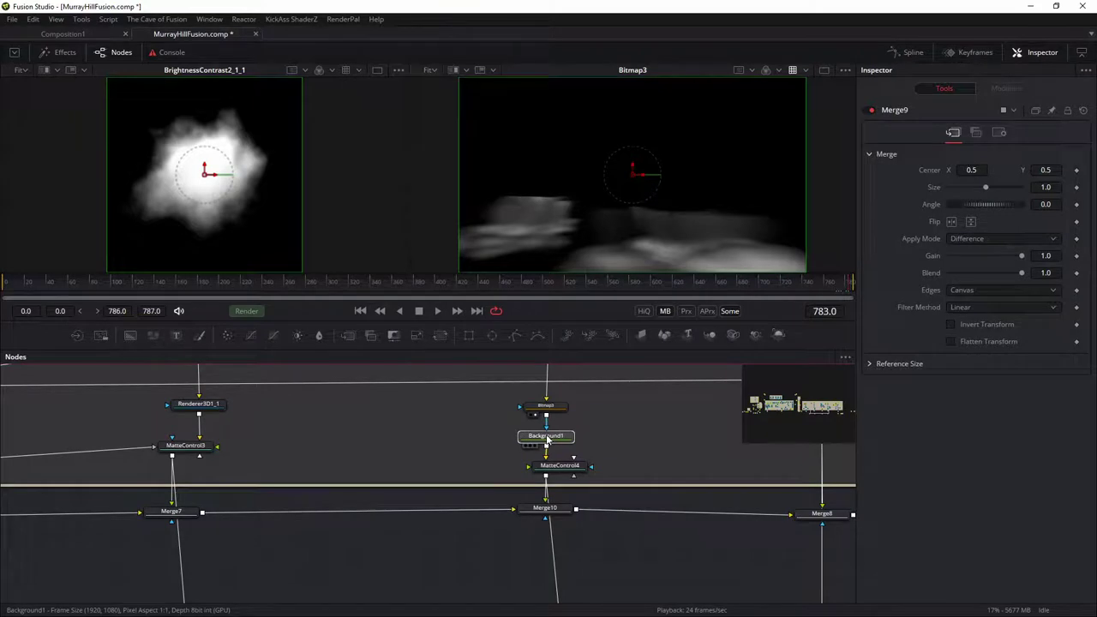
Step: Check Background1's colour and alpha channels in the viewer, then view the Merge15 composite
drag(547, 439, 546, 440)
click(546, 439)
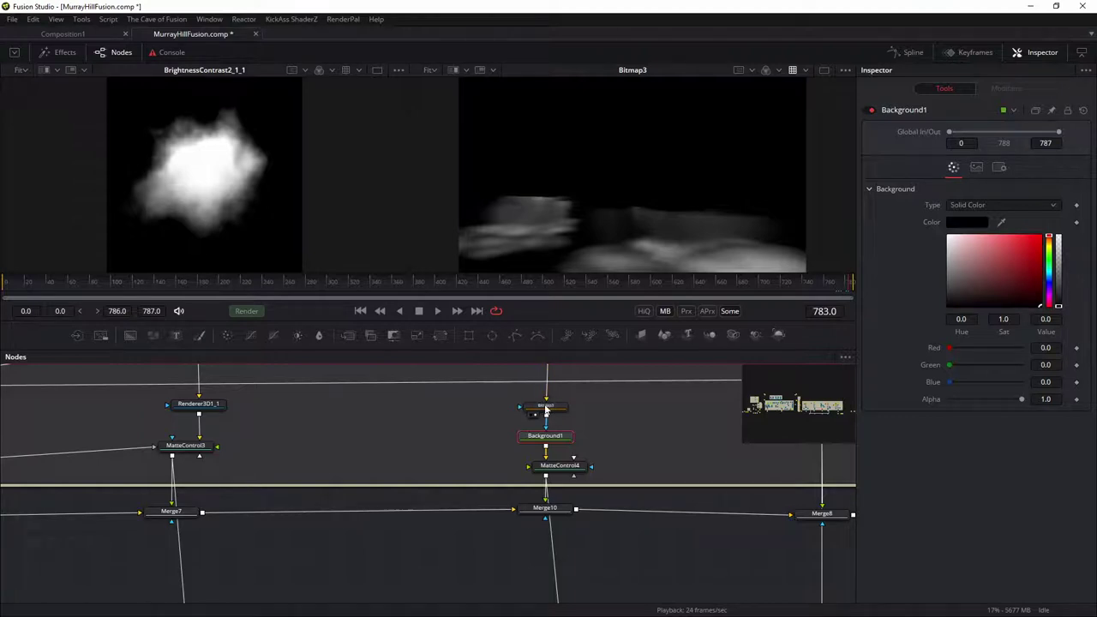
drag(552, 437, 676, 193)
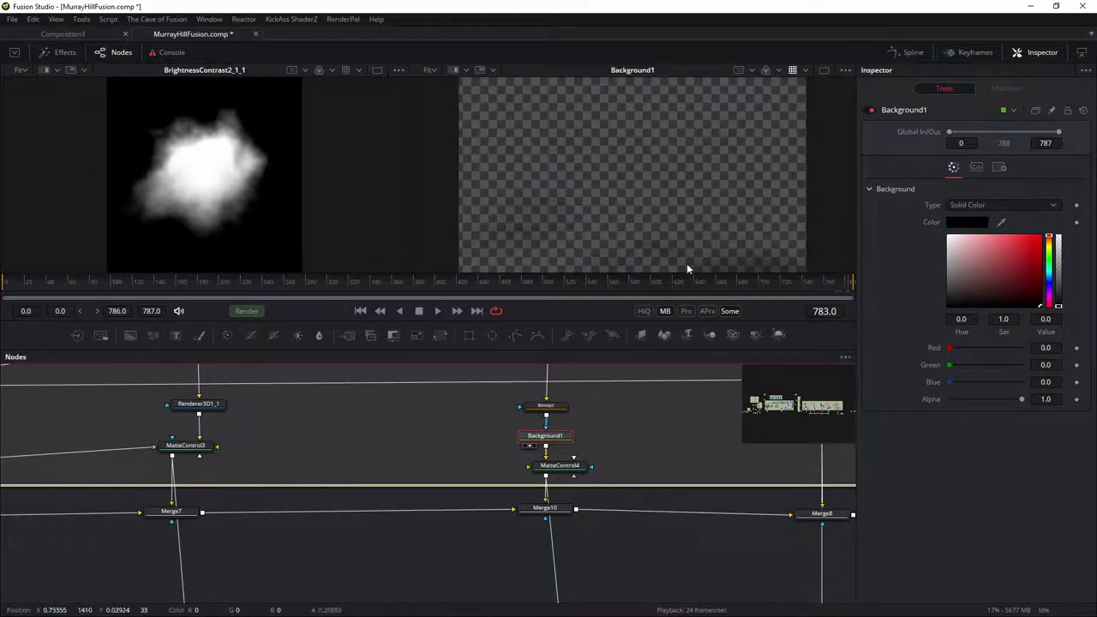
click(766, 72)
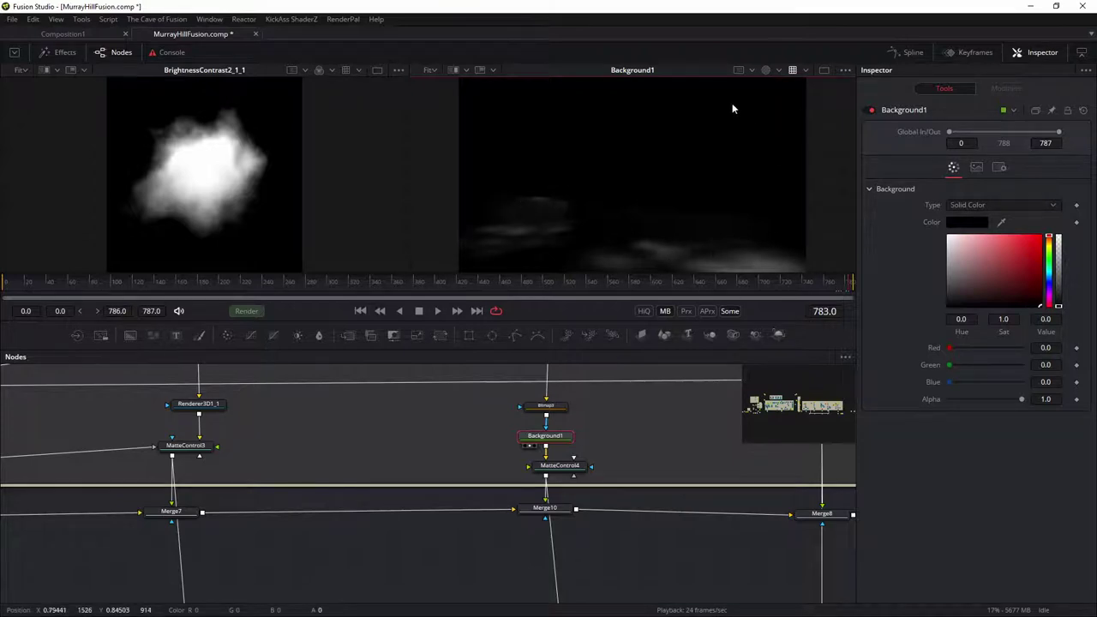
click(765, 71)
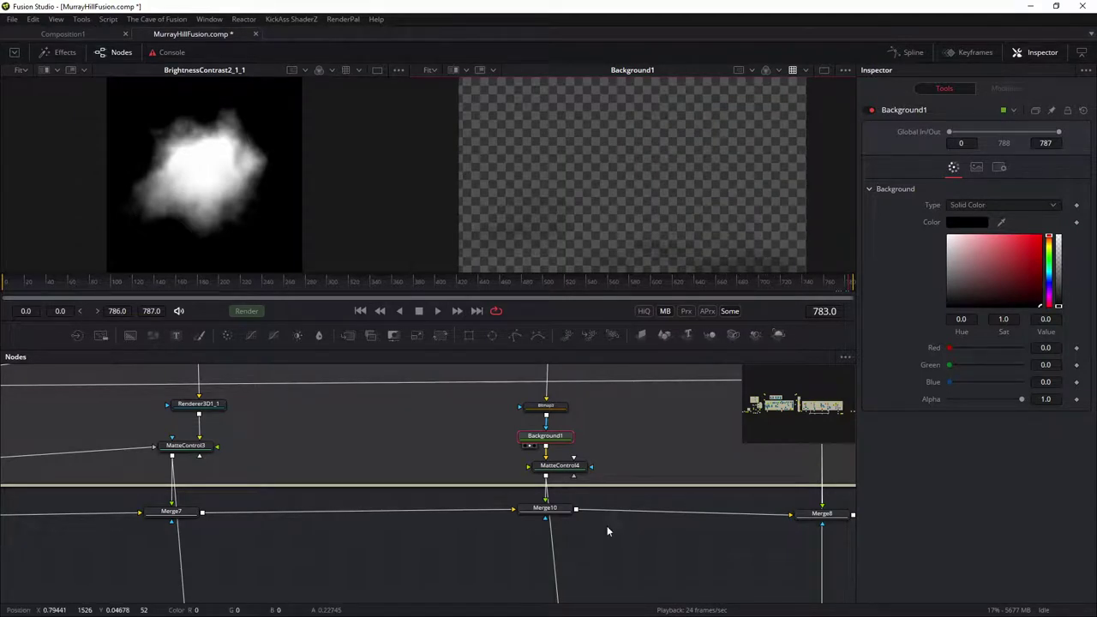
drag(605, 549, 643, 501)
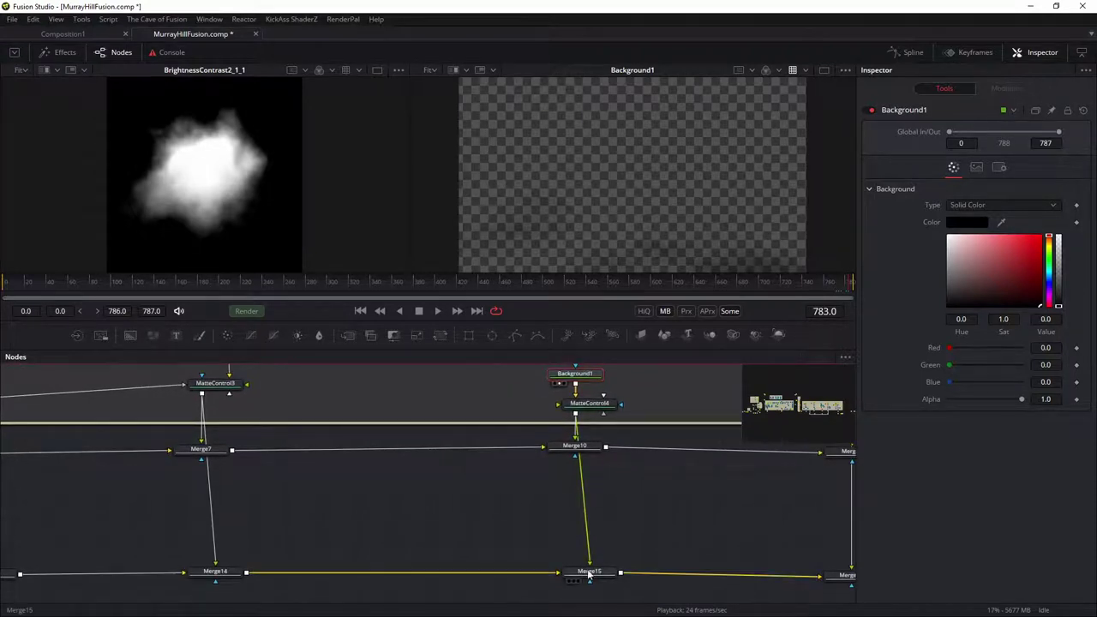
drag(589, 573, 675, 180)
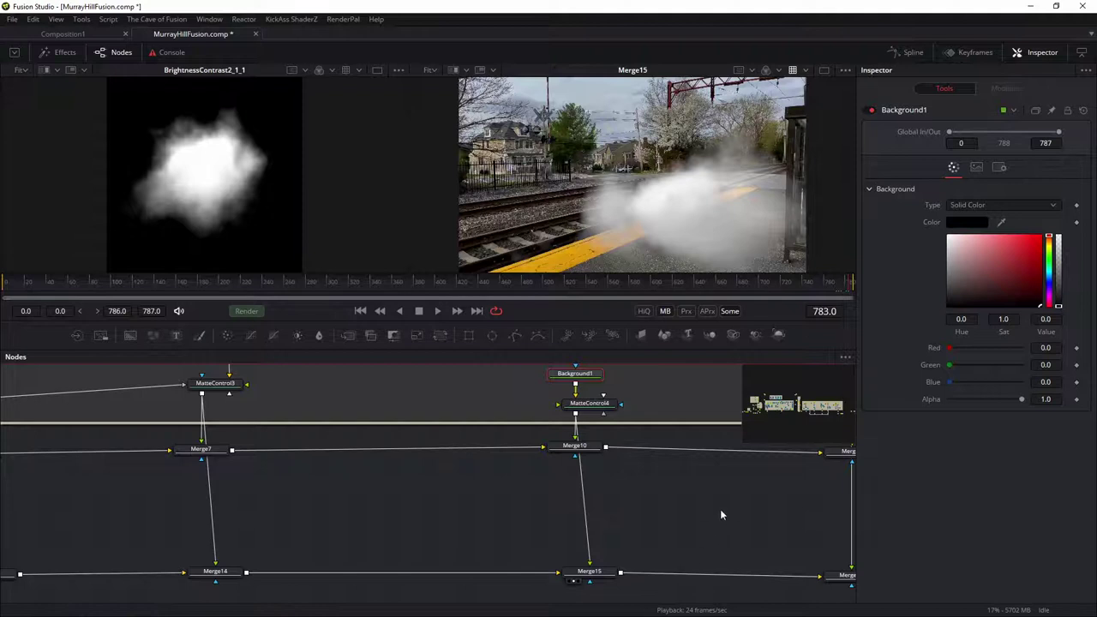
Step: Pan the node graph across to Merge5, Renderer3D3 and Gamut1
drag(563, 509, 65, 527)
drag(742, 515, 454, 515)
drag(276, 511, 171, 507)
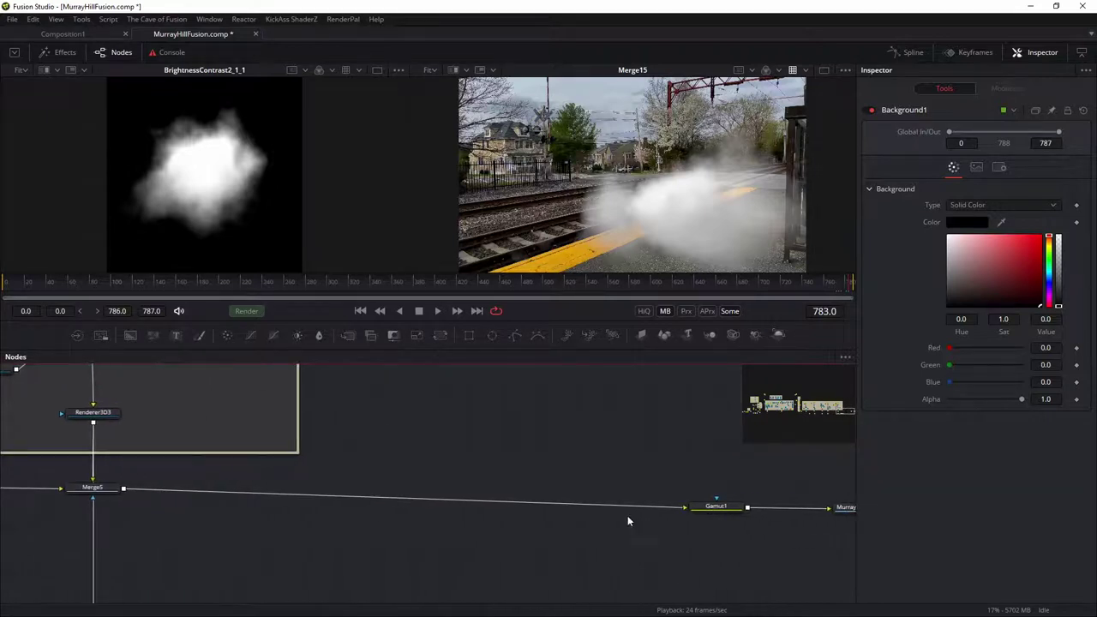
Step: View Gamut1's sRGB output in the viewer with the viewer LUT toggled
drag(723, 509, 496, 504)
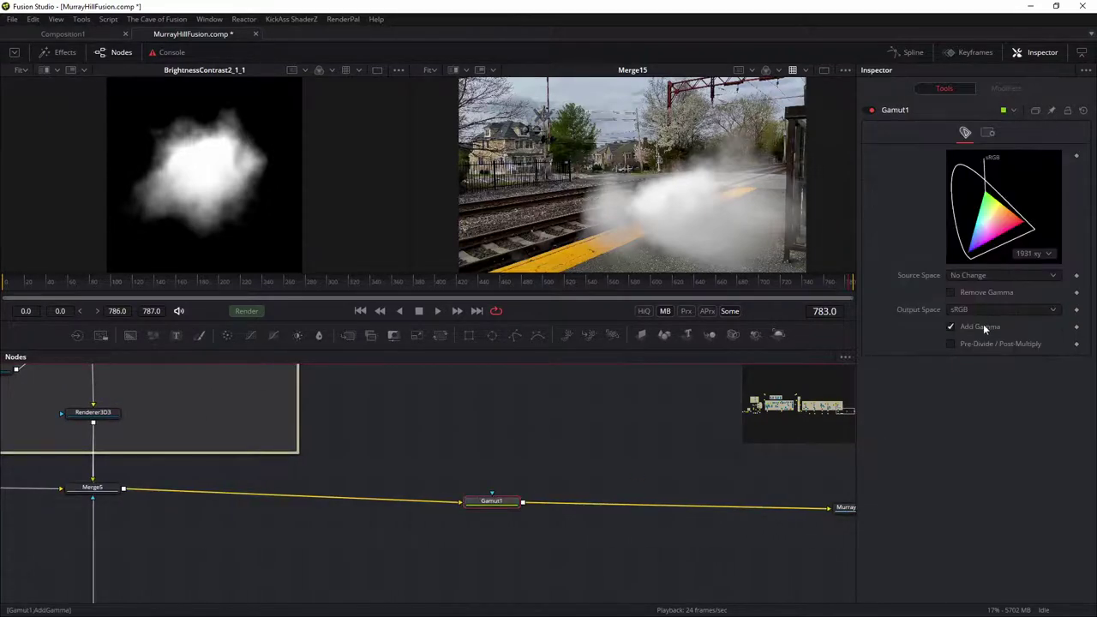
mouse_move(494, 505)
mouse_down()
mouse_move(472, 530)
mouse_move(494, 505)
mouse_up()
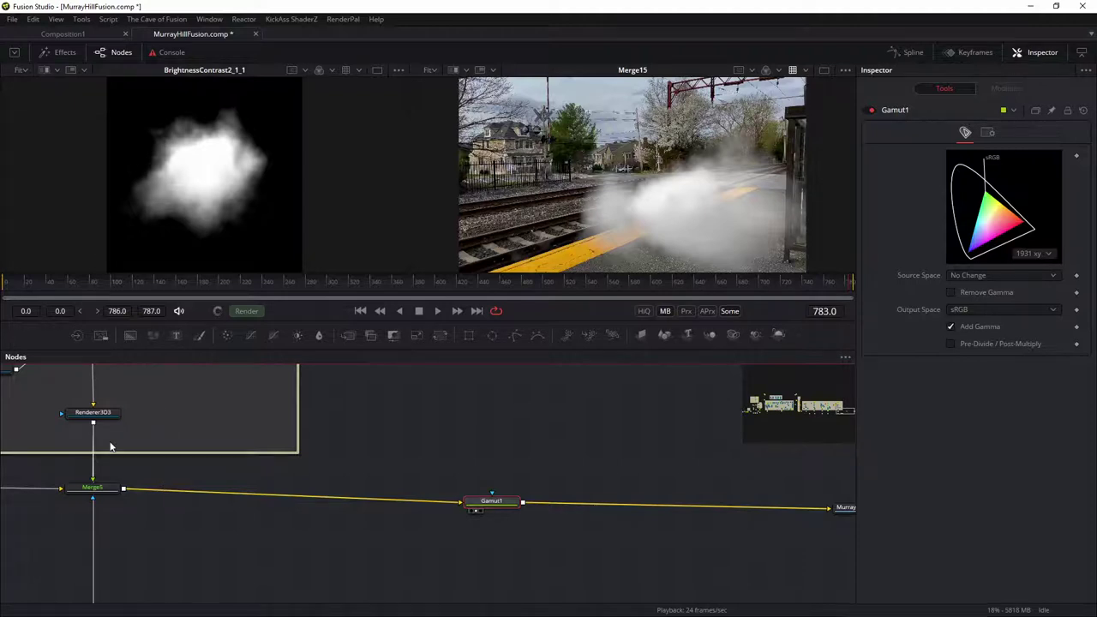
key(2)
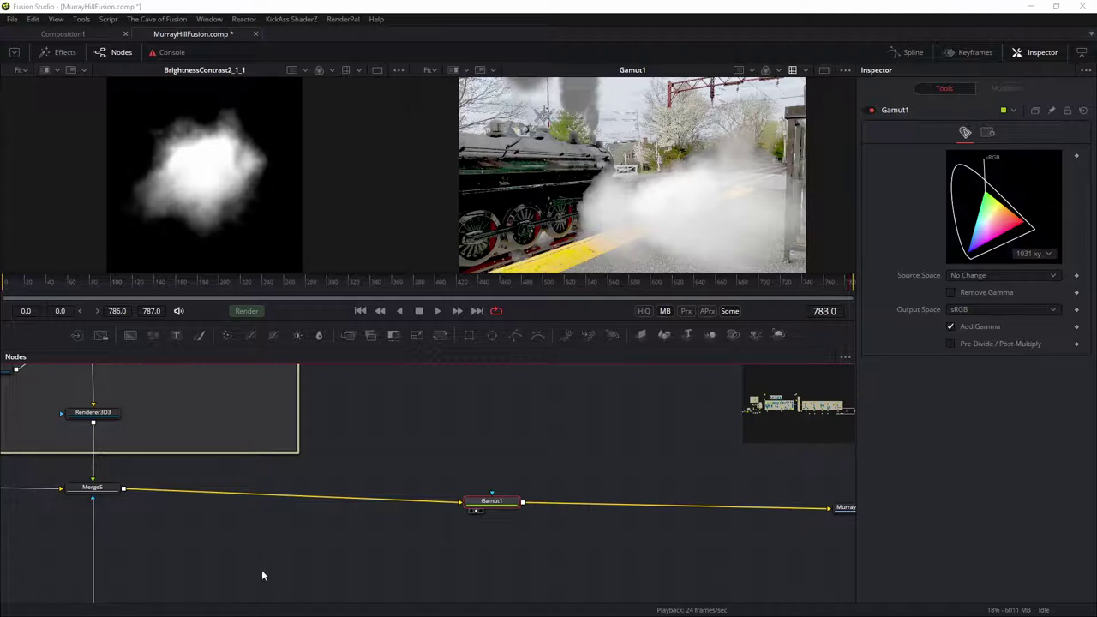
click(793, 70)
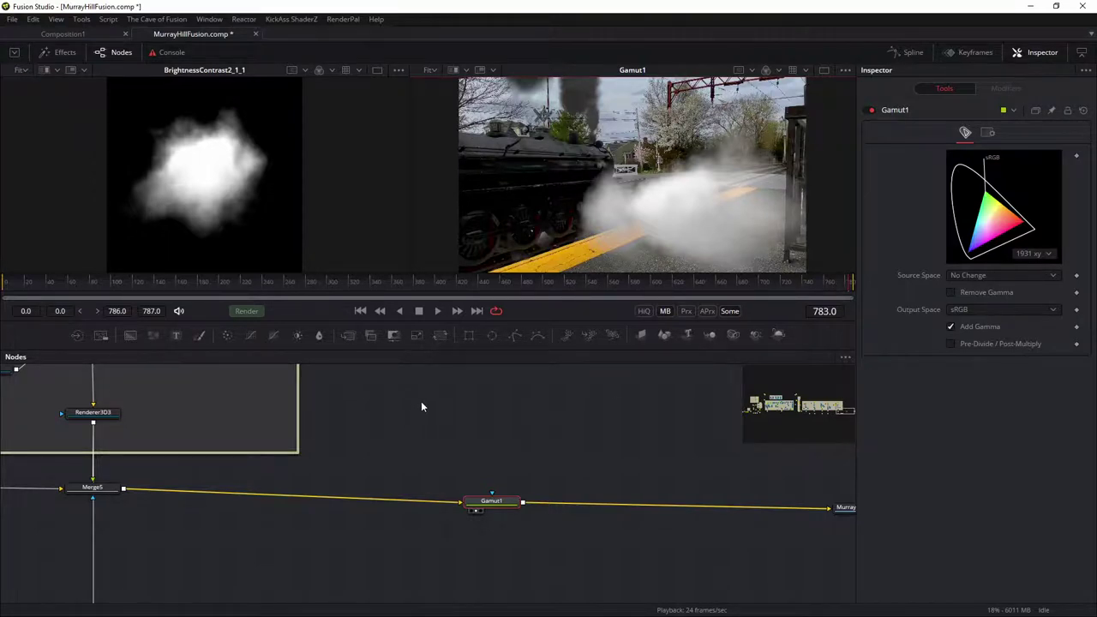
drag(428, 397, 594, 429)
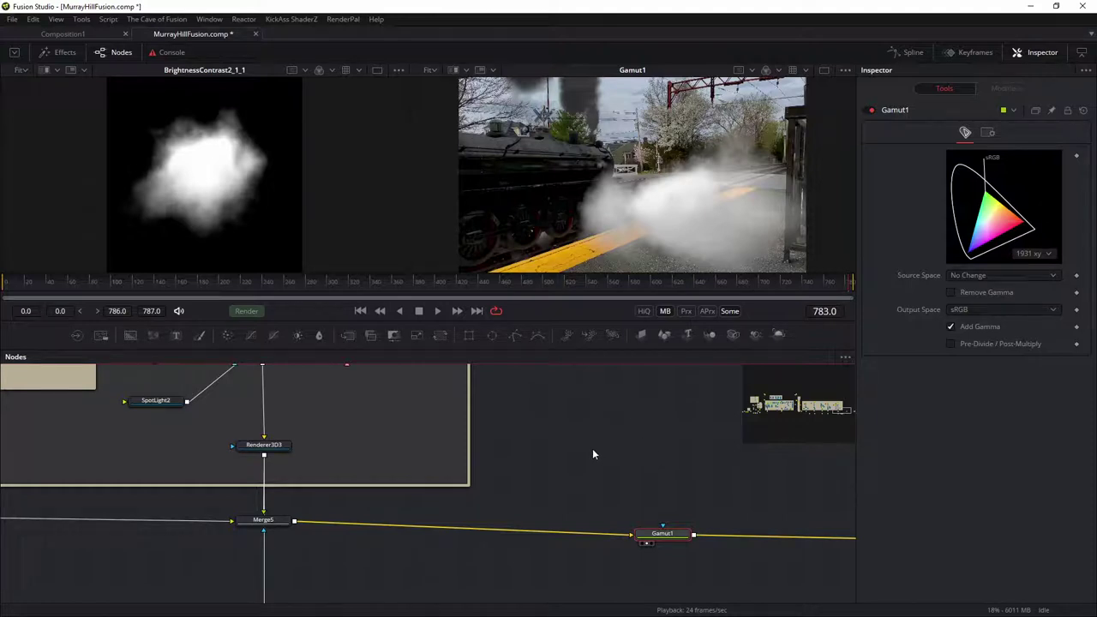
drag(523, 517, 243, 463)
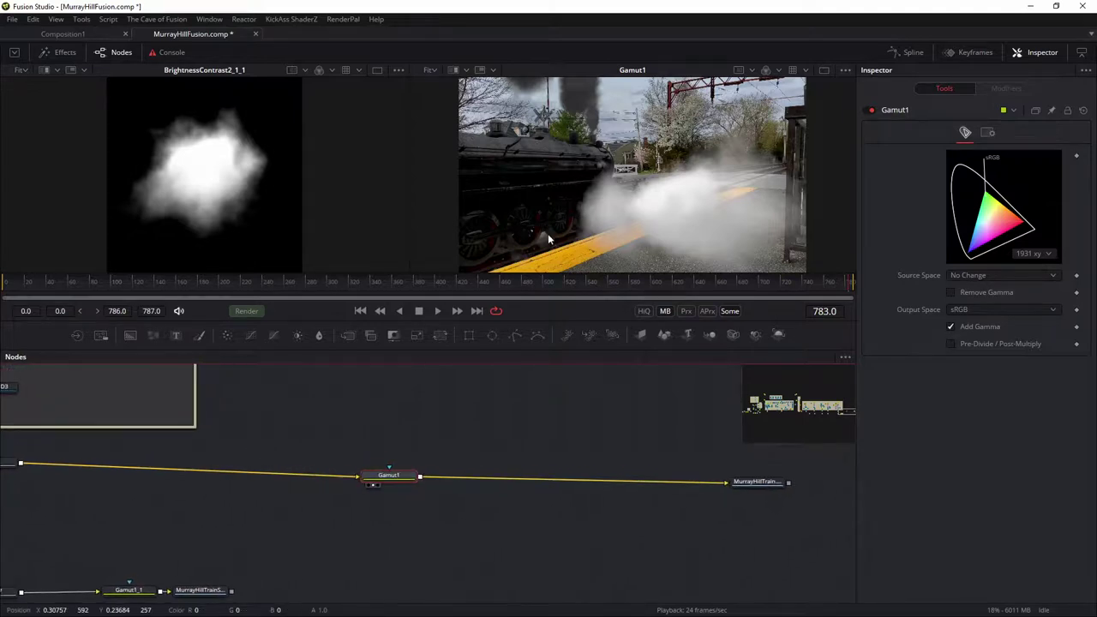
drag(367, 400, 525, 340)
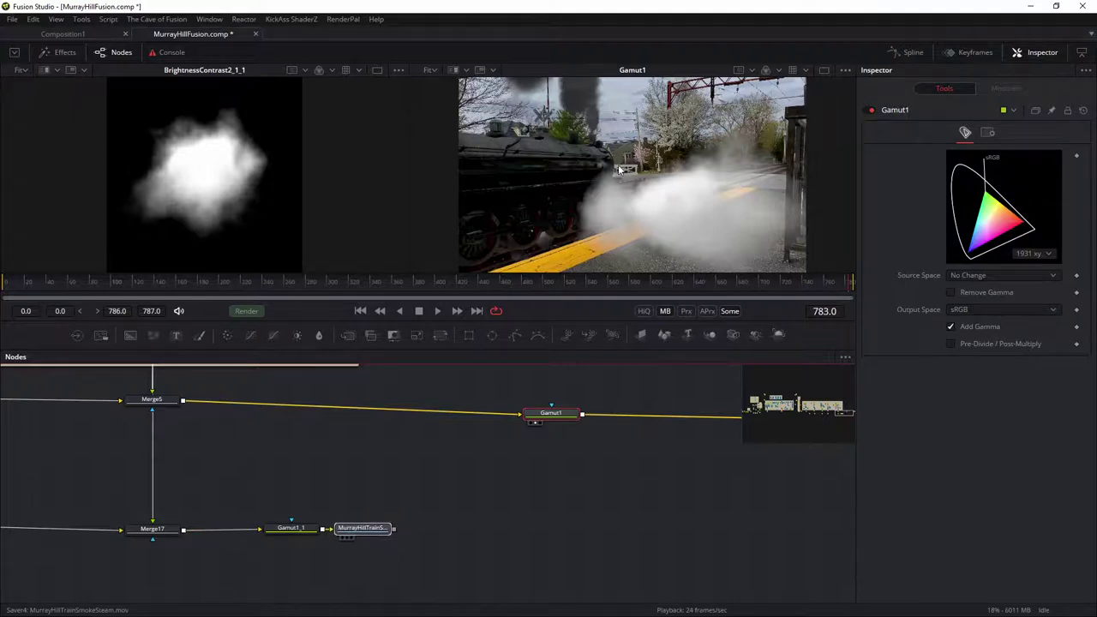
Step: Preview the smoke-steam, shadow and AO pass saver outputs across the node graph
drag(619, 170, 619, 174)
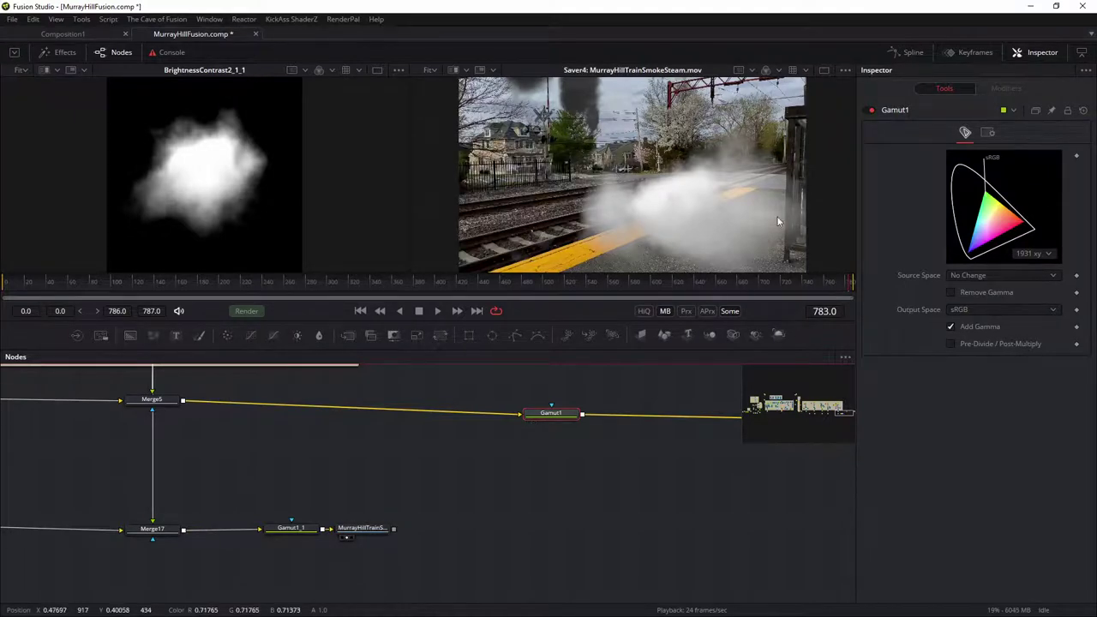
drag(254, 463, 776, 491)
drag(343, 503, 575, 476)
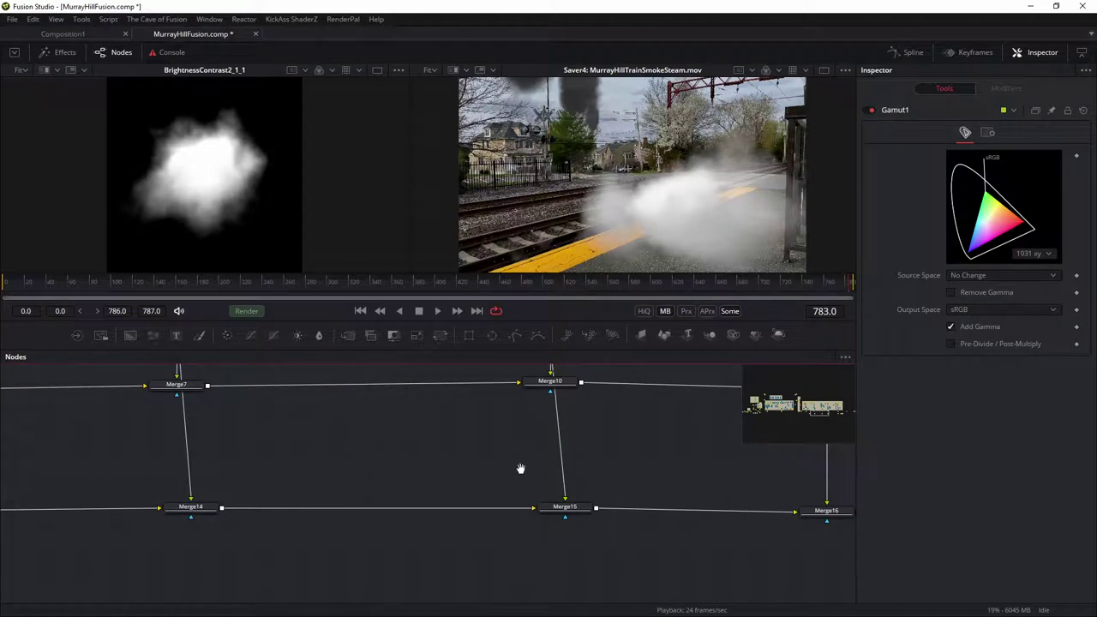
drag(683, 465, 158, 444)
drag(254, 478, 761, 491)
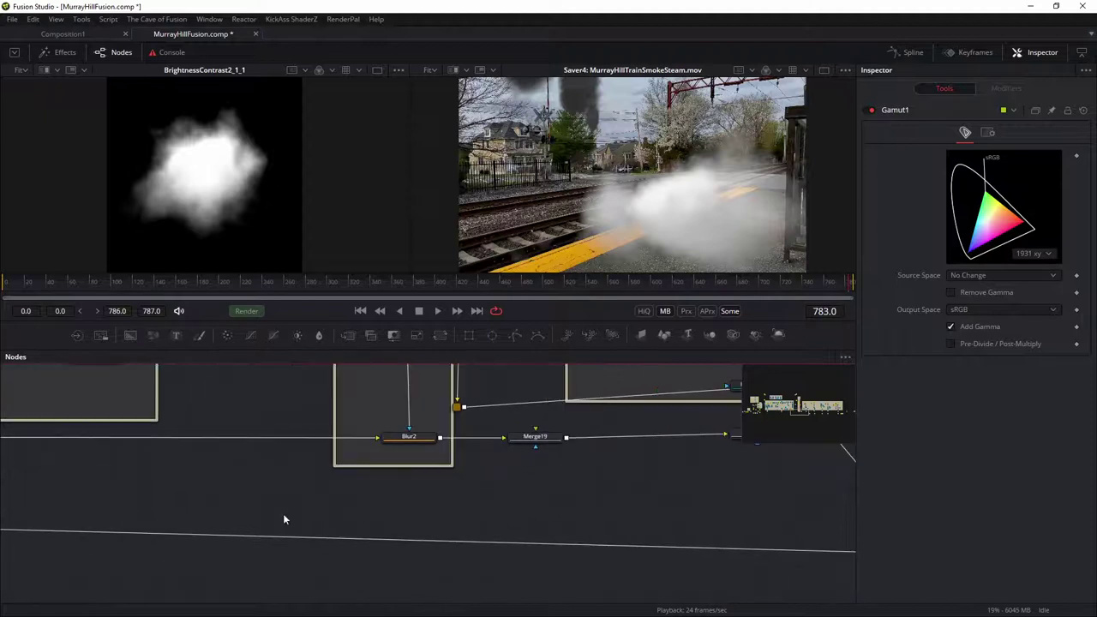
drag(515, 505, 226, 480)
drag(436, 486, 707, 488)
drag(94, 469, 574, 455)
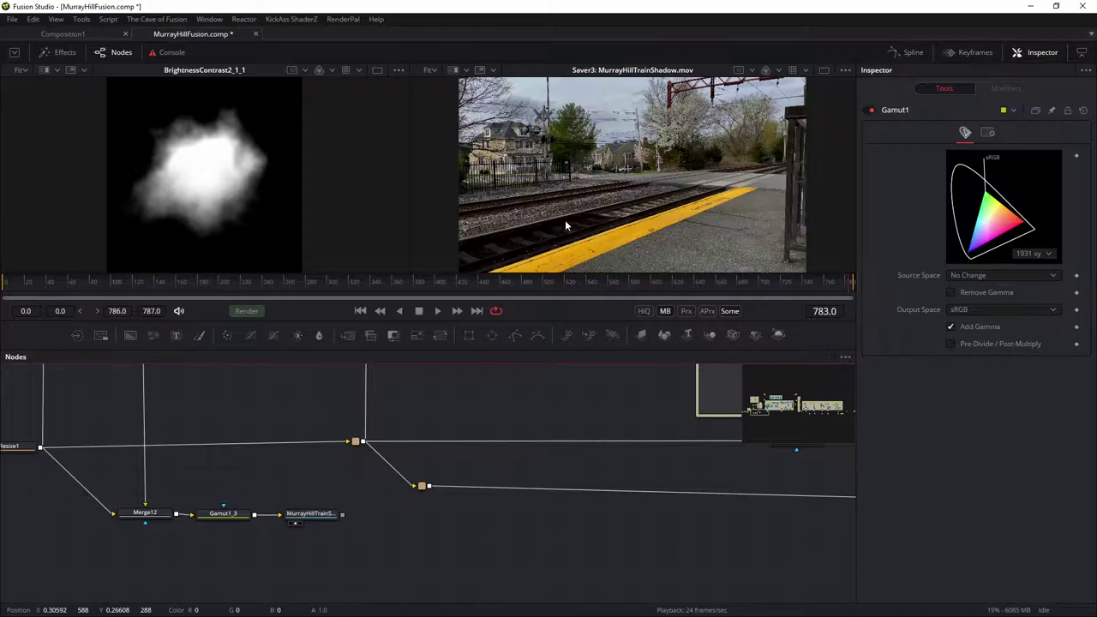
drag(272, 405, 520, 581)
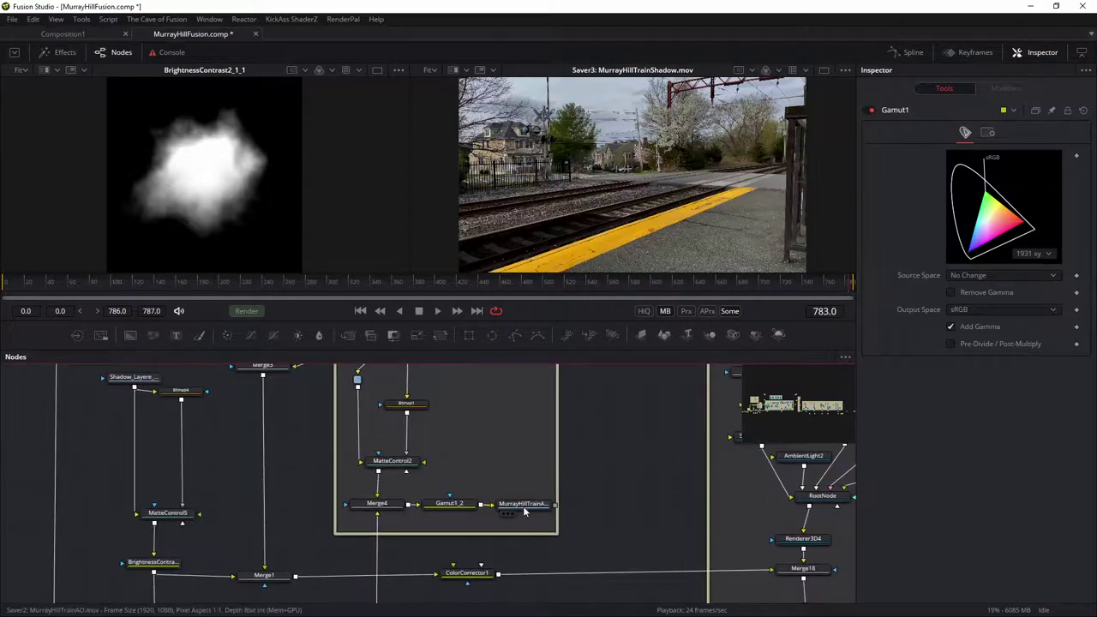
drag(630, 178, 632, 178)
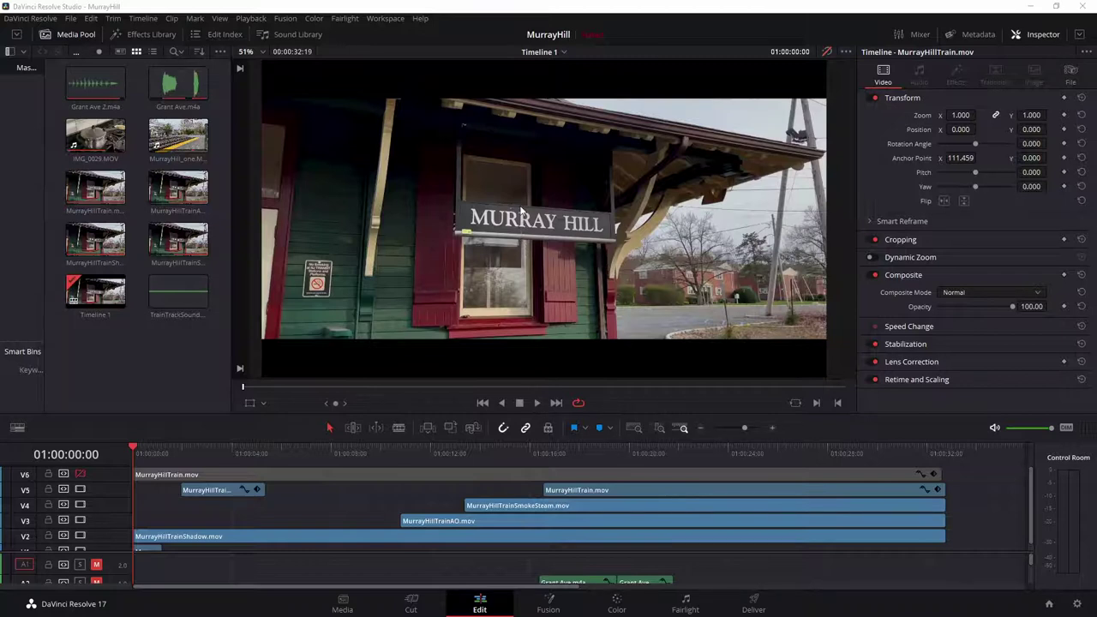
Step: Play the timeline and trim the starts of the V5 MurrayHillTrain.mov and V4 SmokeSteam clips later
click(536, 403)
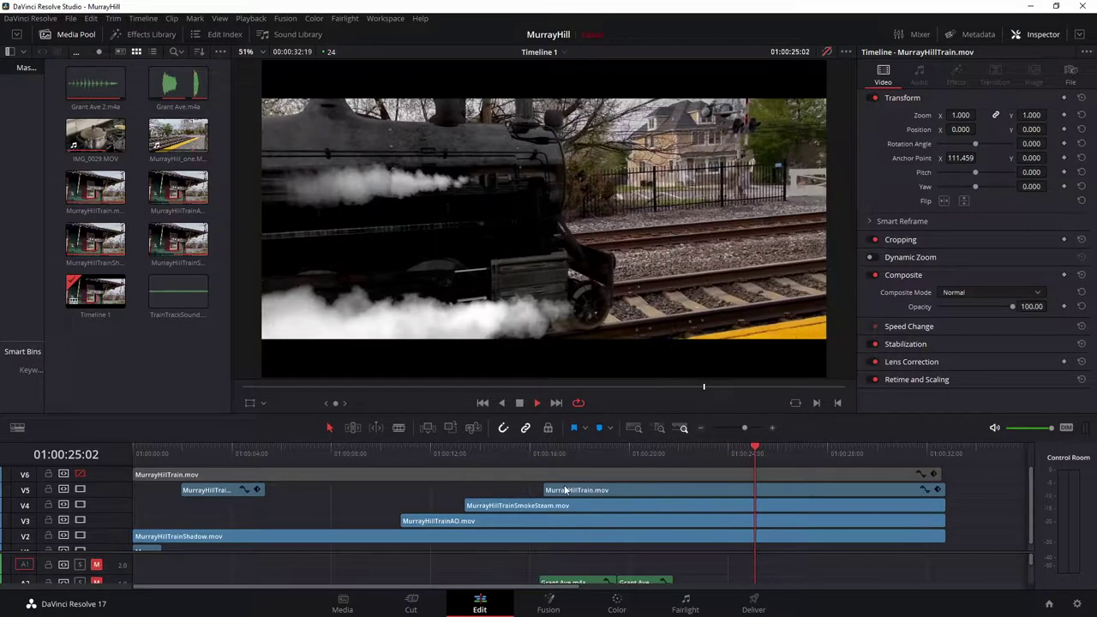
drag(545, 482, 654, 489)
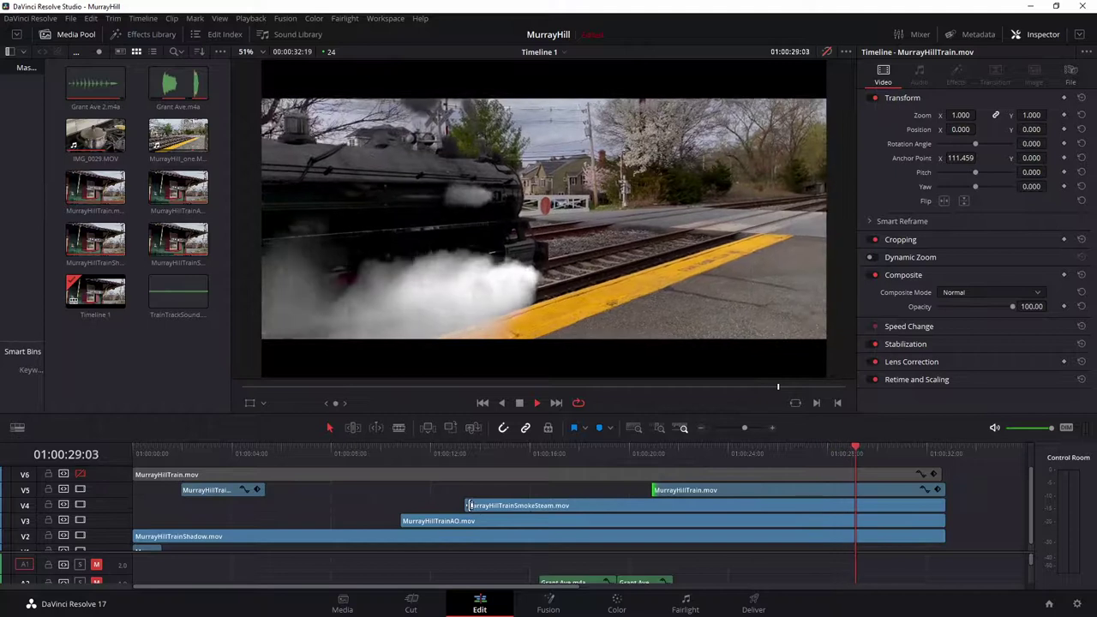
drag(476, 506, 541, 506)
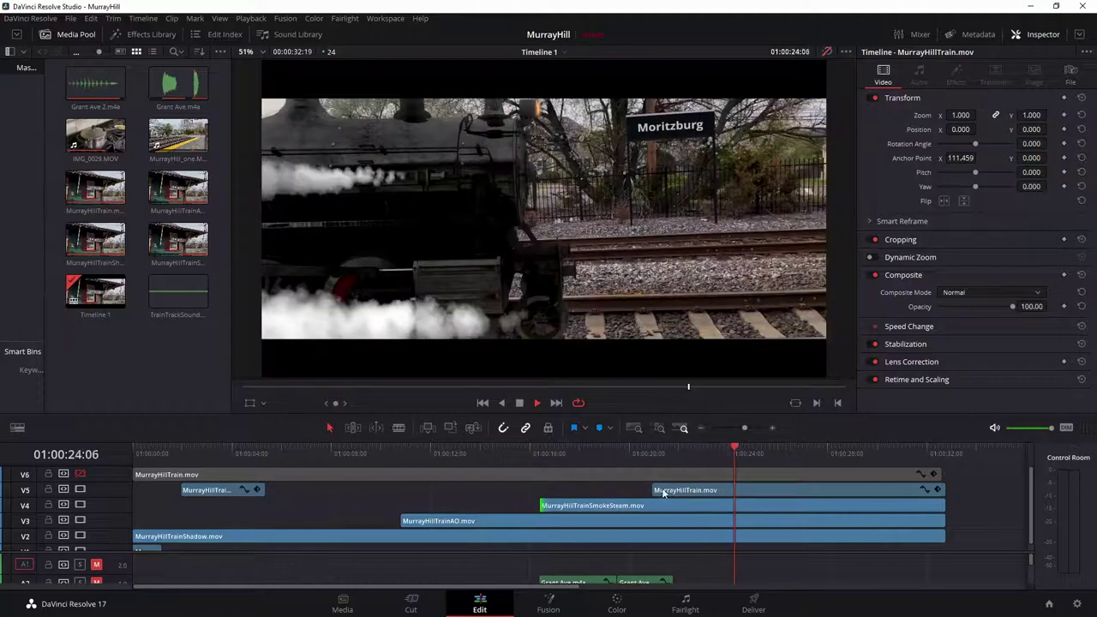
Step: Trim the V5 train and V4 SmokeSteam clip starts even later, near the timeline's end
drag(655, 491, 751, 489)
drag(566, 506, 800, 491)
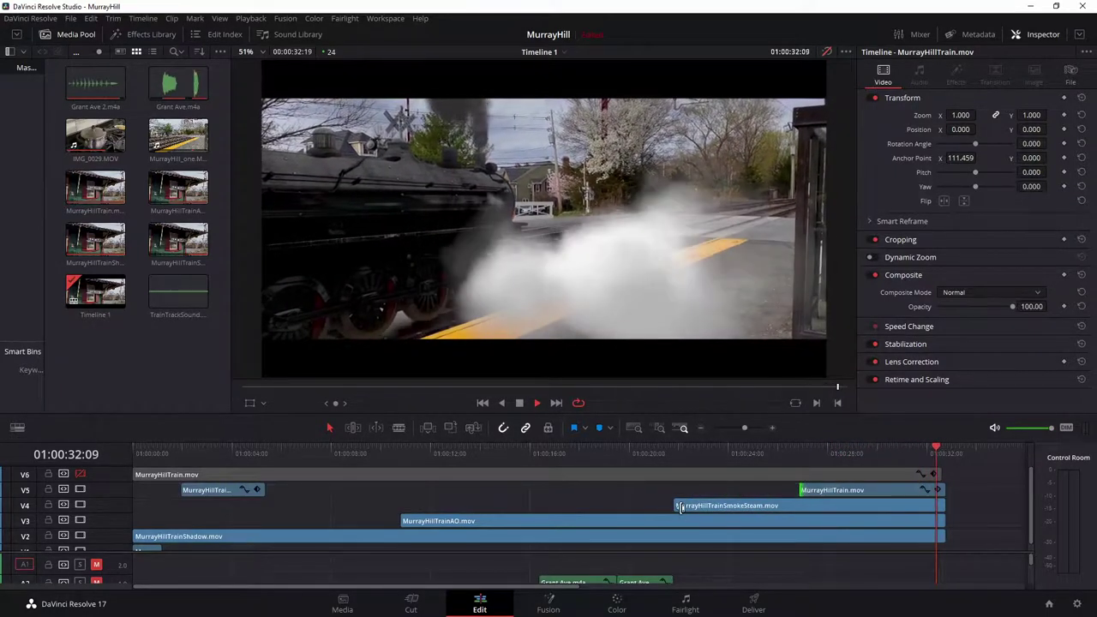
drag(675, 506, 710, 506)
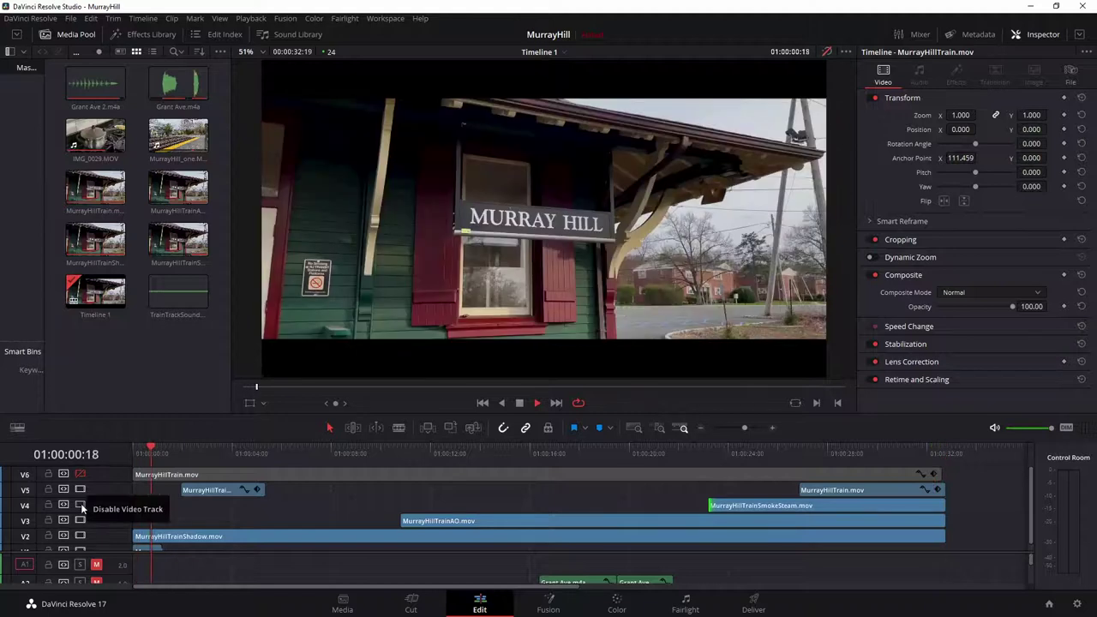
Step: Disable video tracks V4 and V5 and re-enable V6
click(81, 503)
click(83, 490)
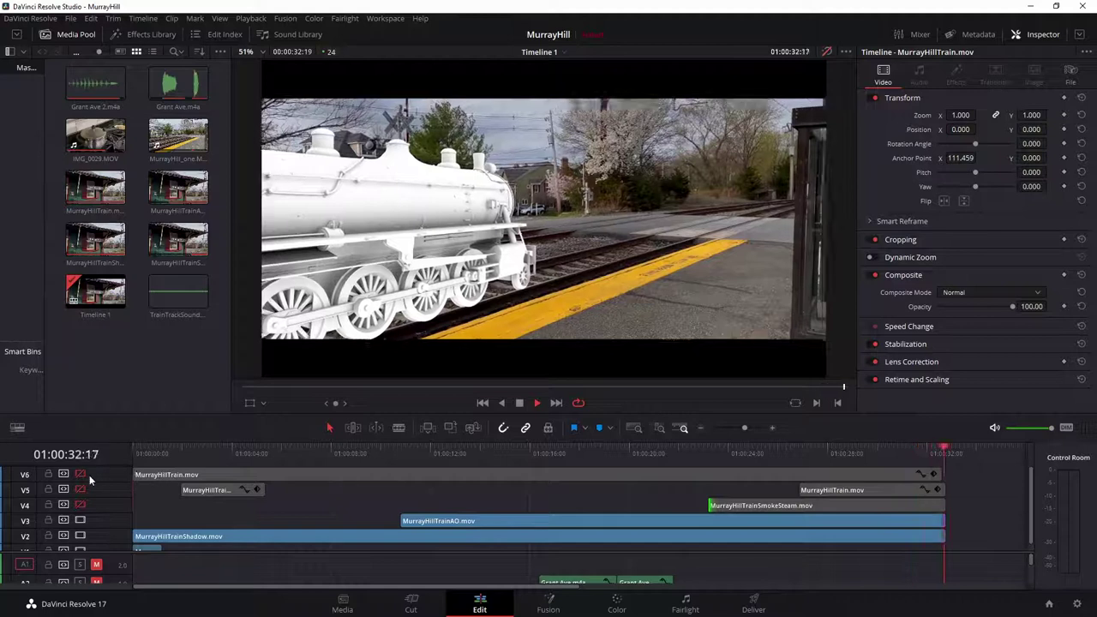
click(81, 474)
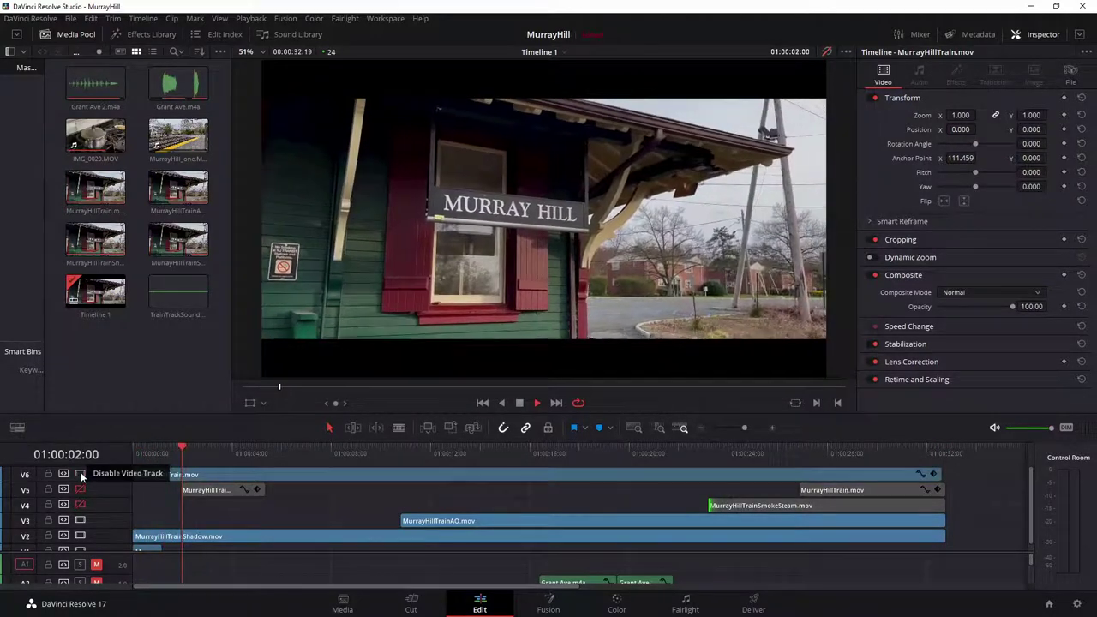